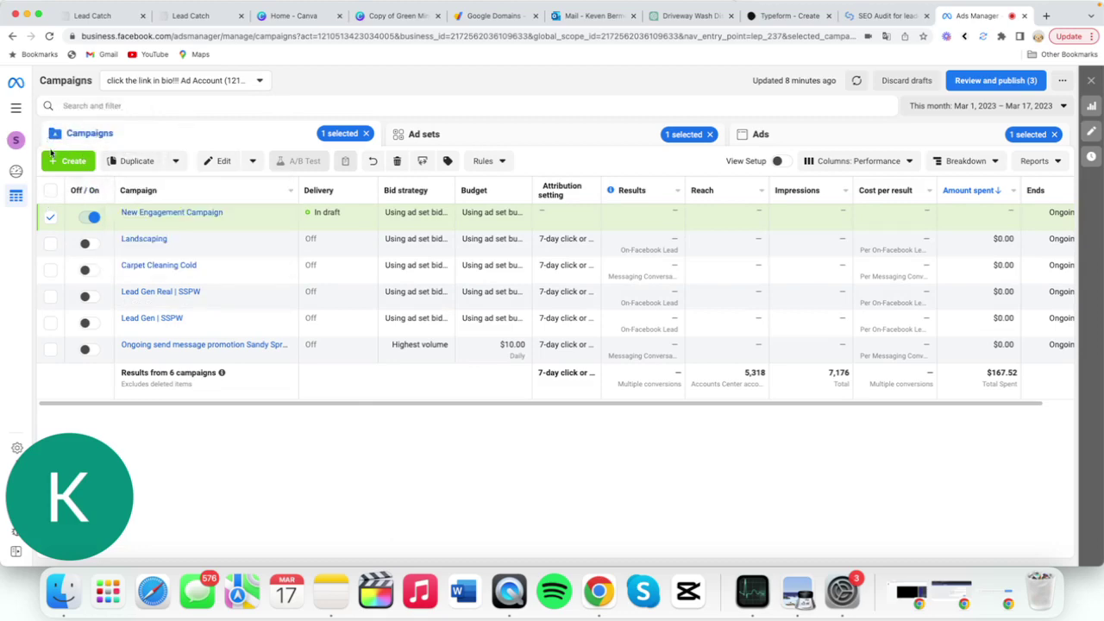
Create a new campaign with the Engagement objective.
left_click(59, 168)
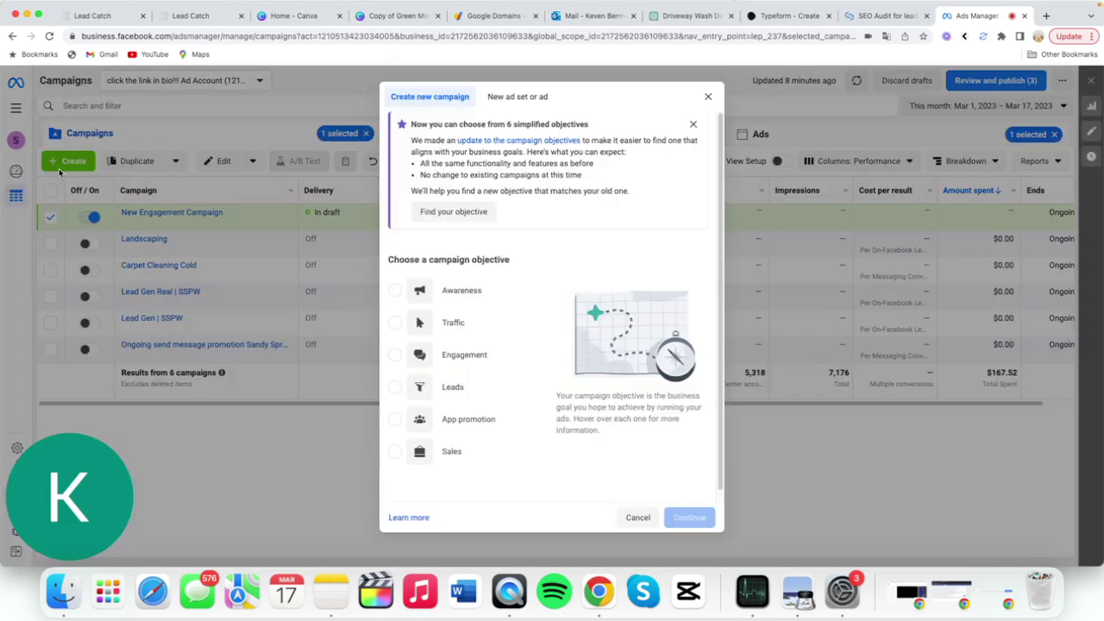
scroll(483, 339, "down", 1)
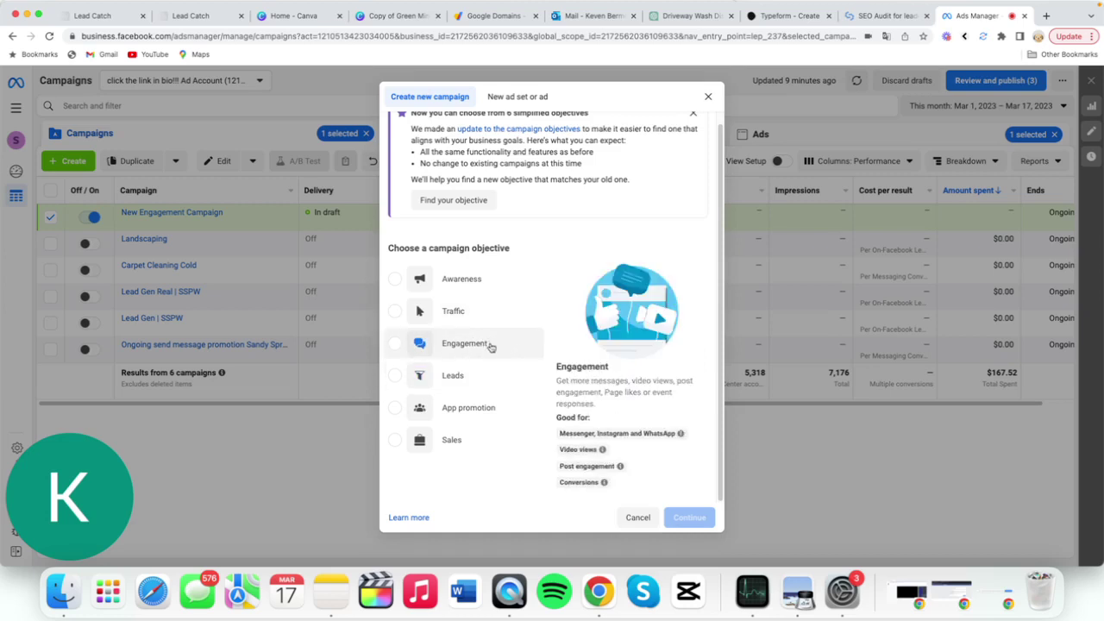
left_click(472, 349)
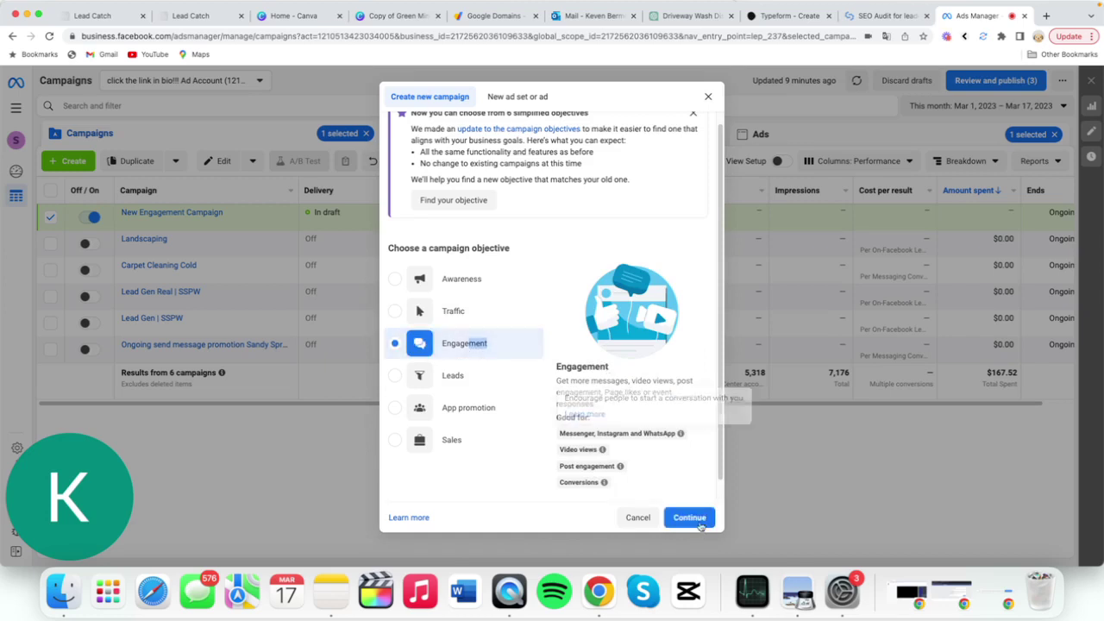
left_click(699, 523)
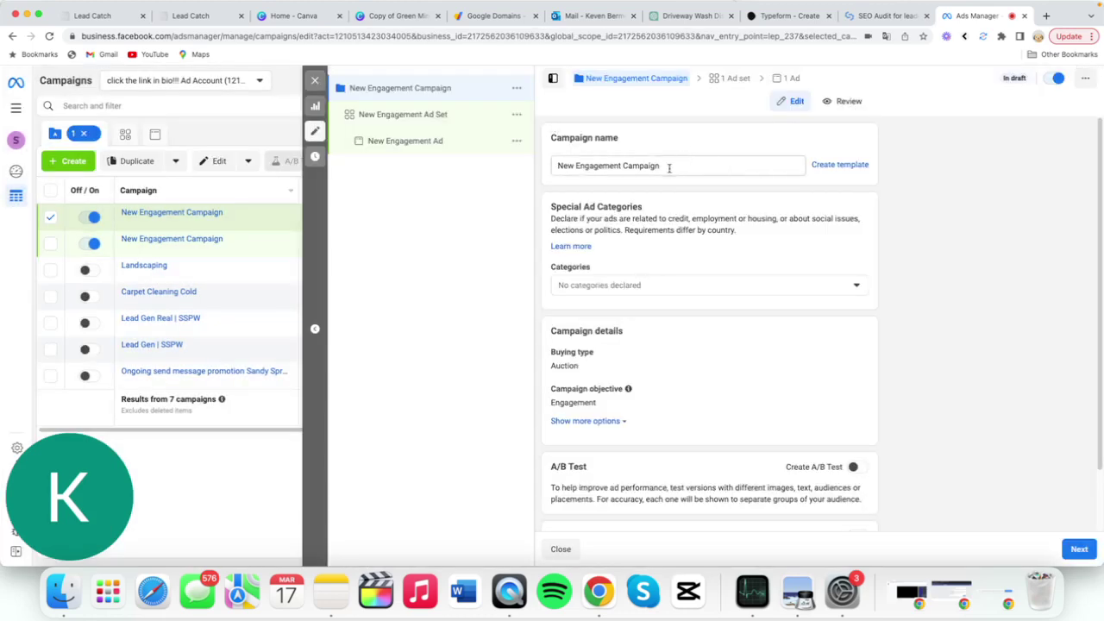
Rename the new campaign as "Pressure Washing Ads v1".
left_click(678, 165)
key("super+a")
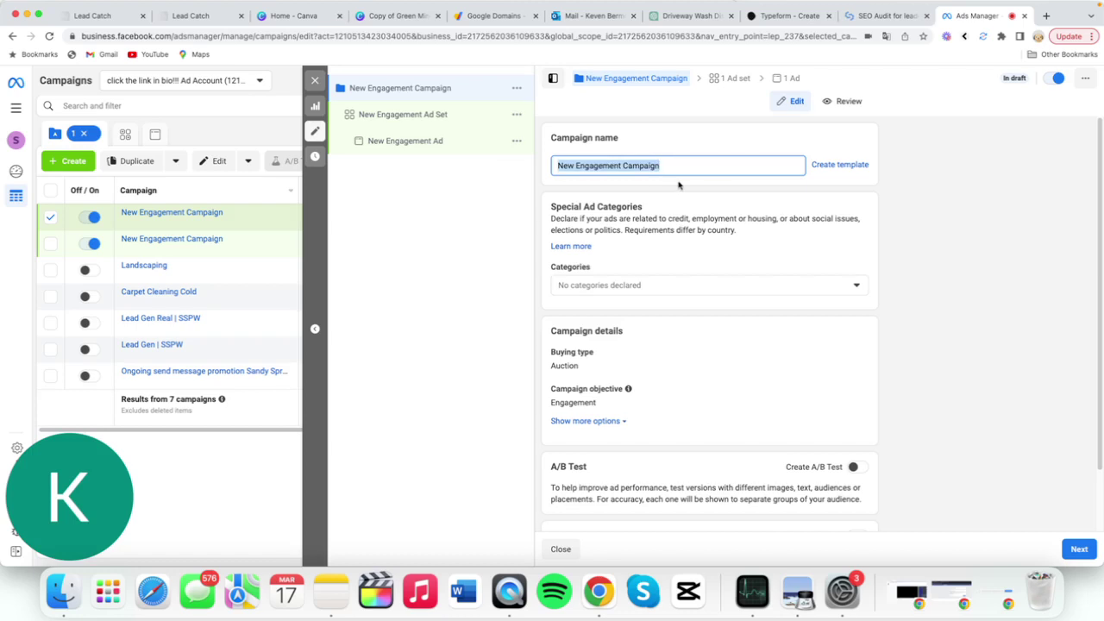
type("Pressure W")
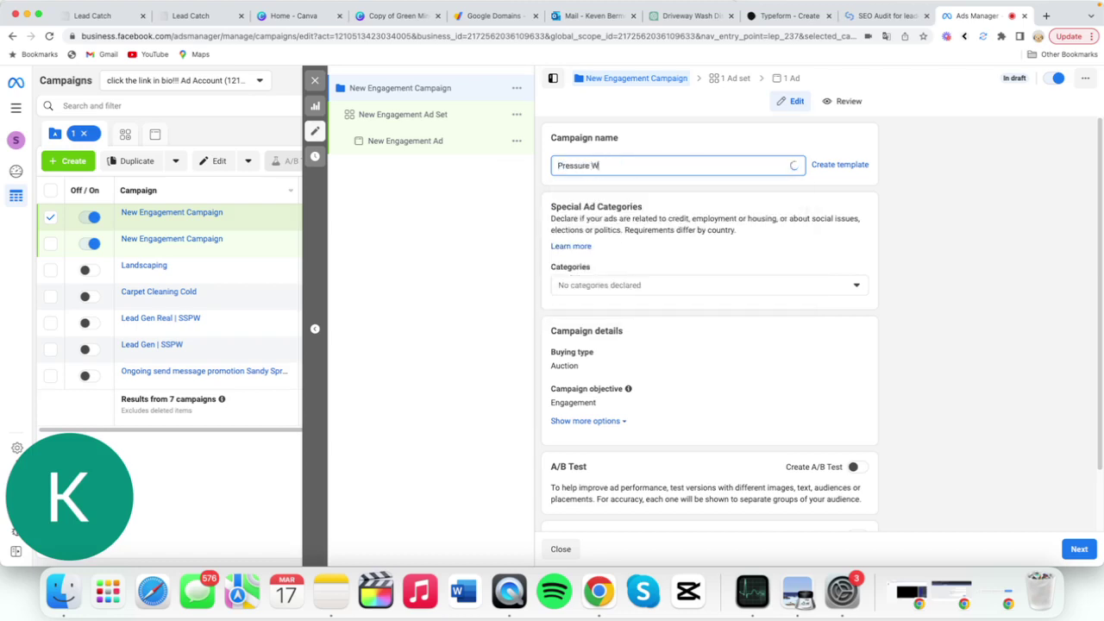
type("ashing Ads")
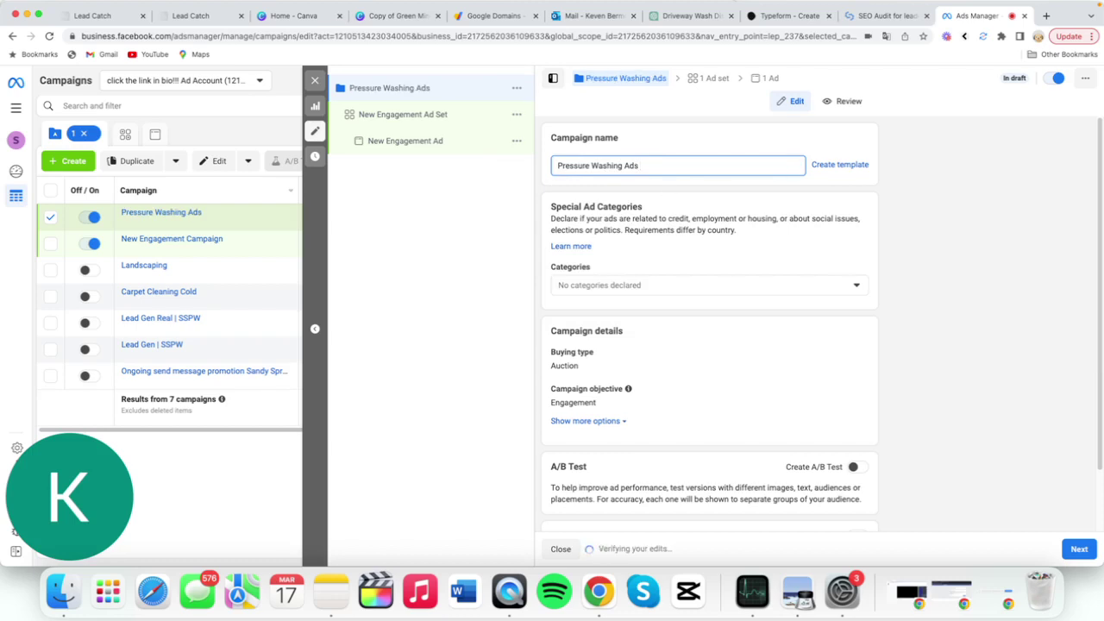
type(" v1")
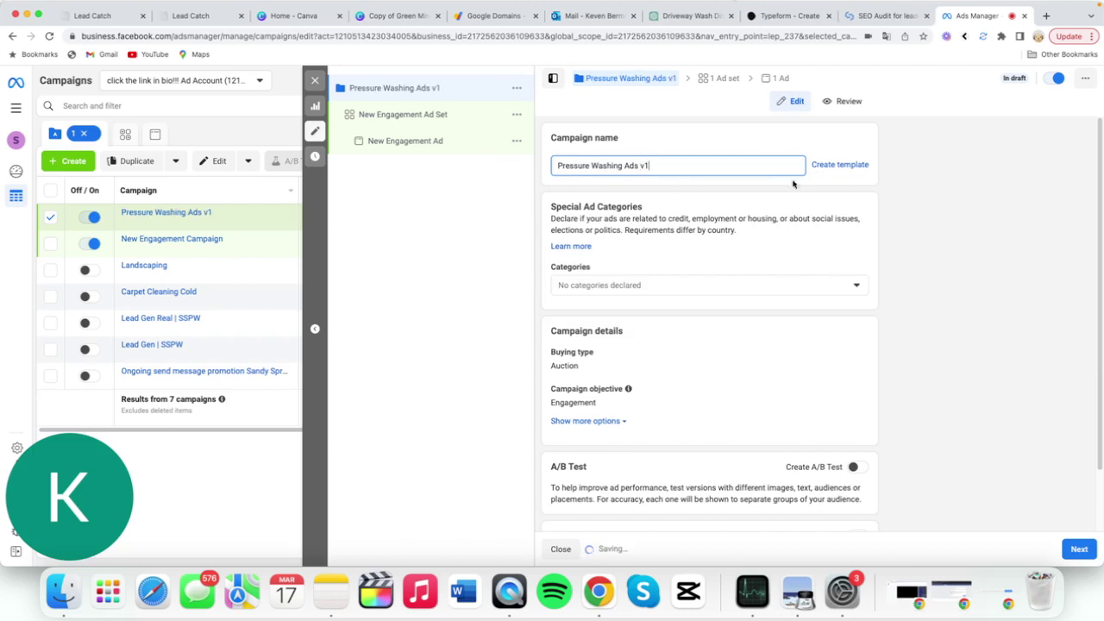
Review the available special ad categories for the campaign without declaring any.
scroll(747, 316, "down", 2)
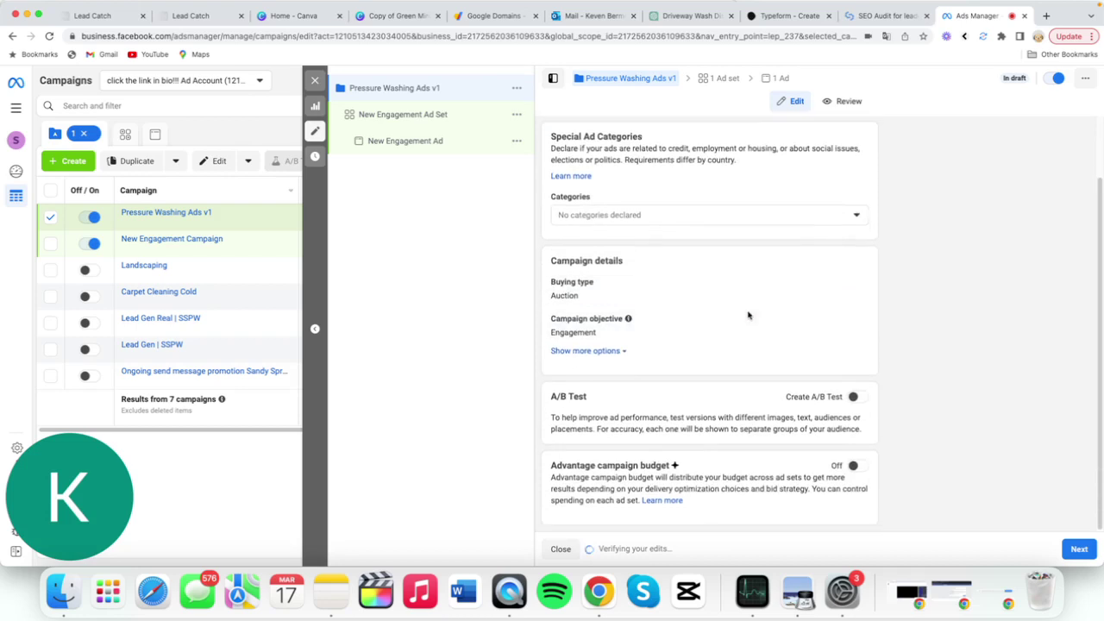
left_click(748, 215)
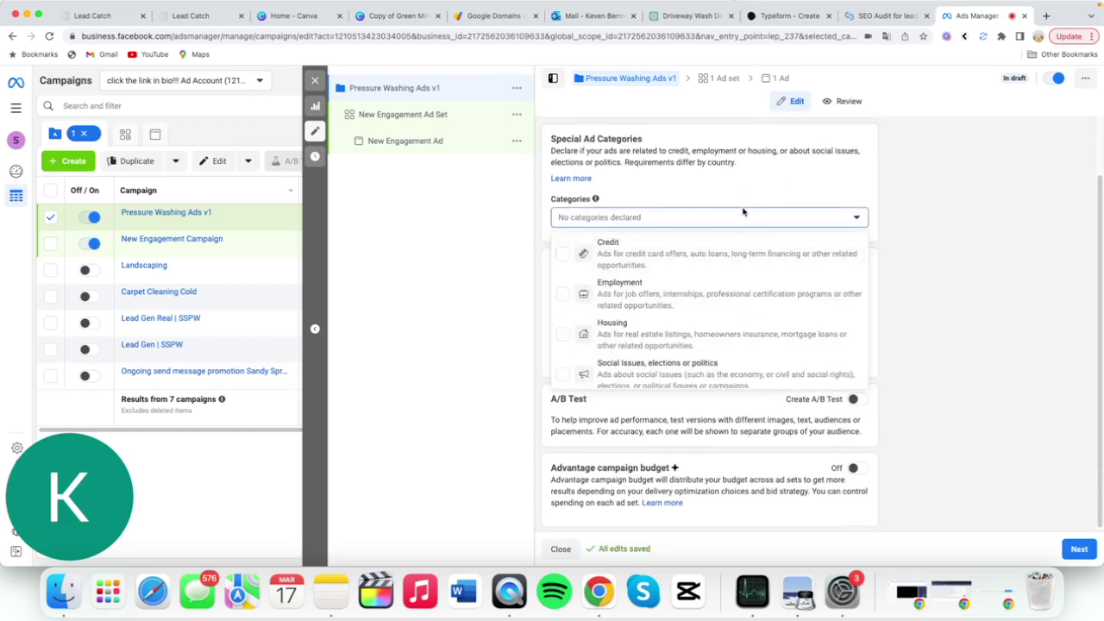
left_click(744, 213)
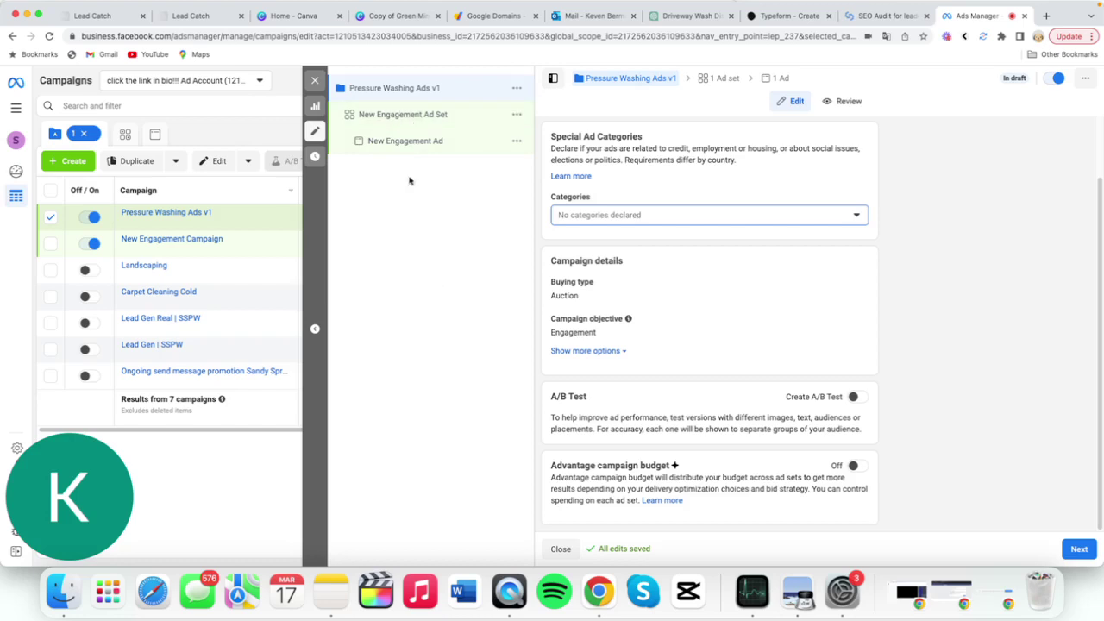
Rename the campaign's ad set as "Men | 10 Miles | Residents".
left_click(425, 115)
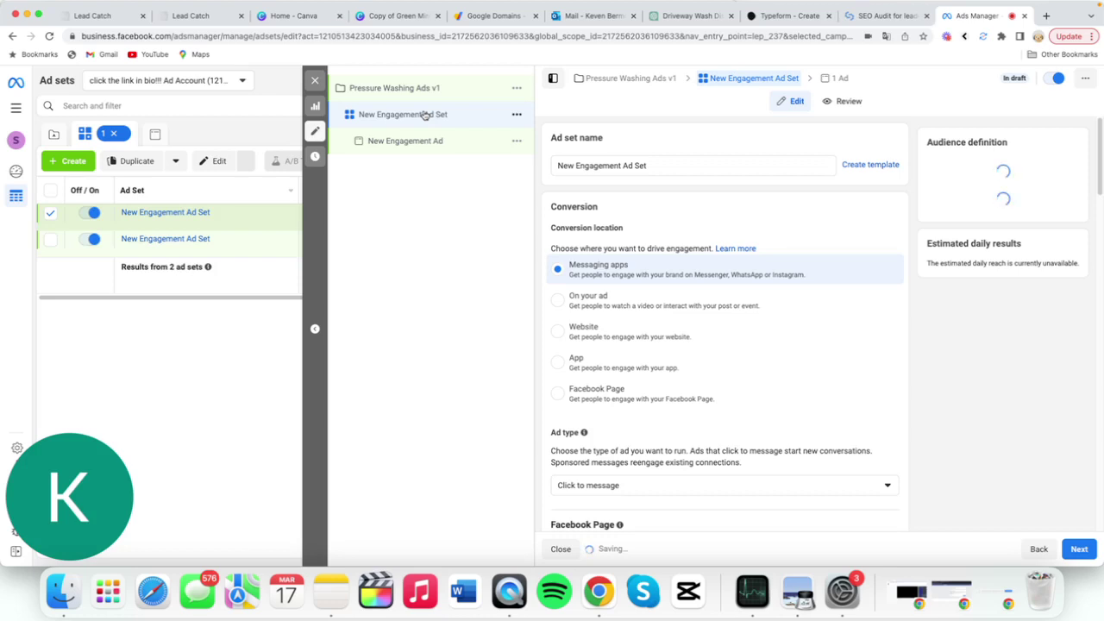
left_click_drag(691, 167, 584, 165)
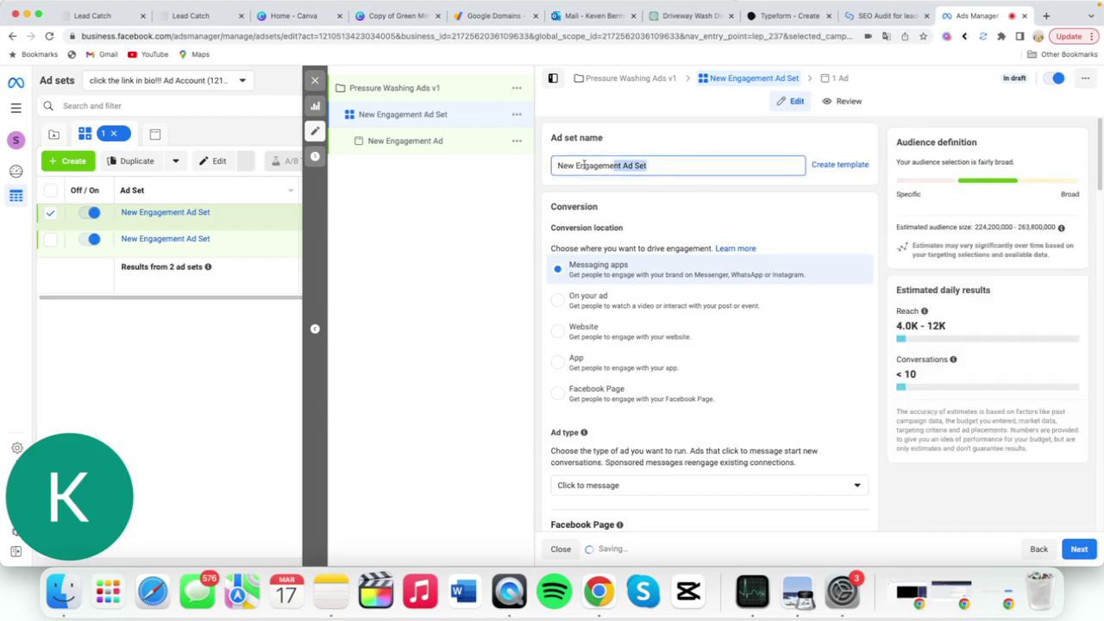
left_click_drag(674, 166, 547, 173)
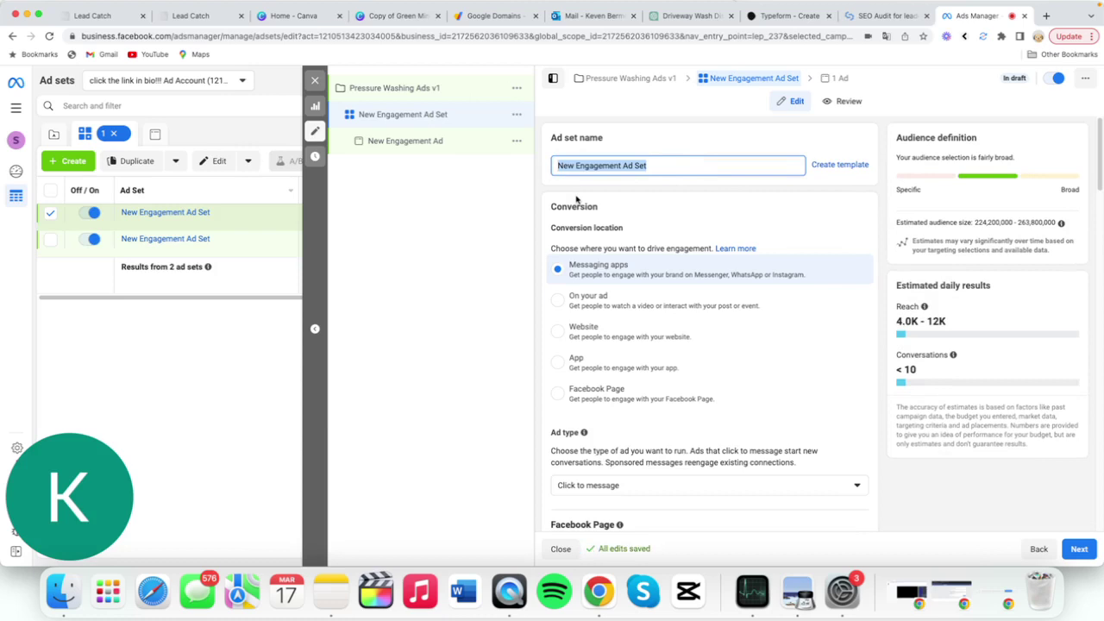
type("Men")
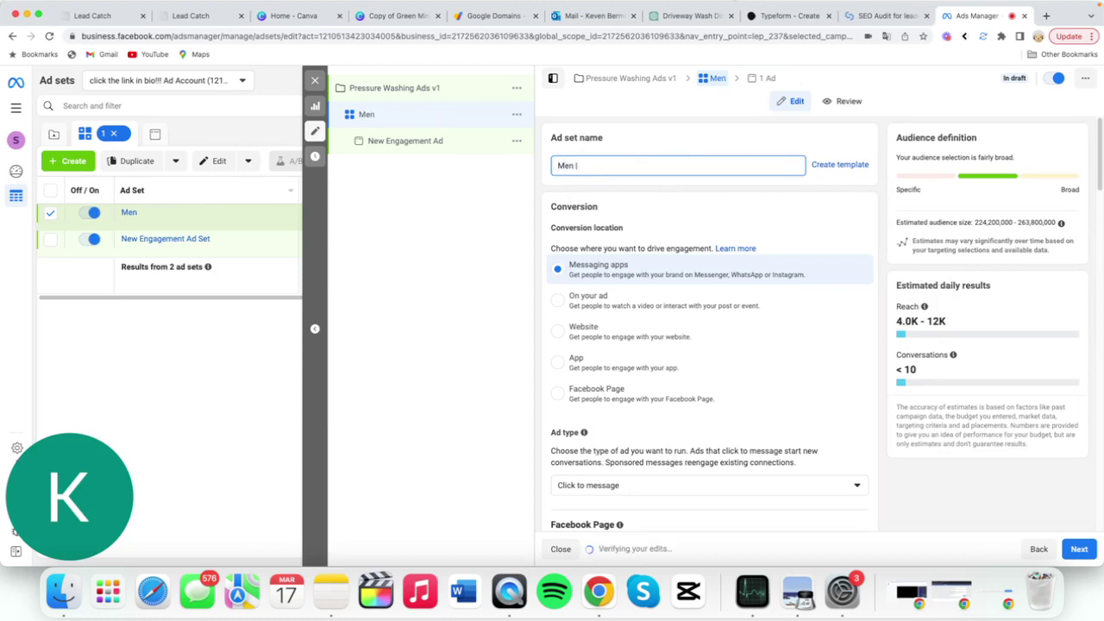
type(" | 10 Miles | Residenet")
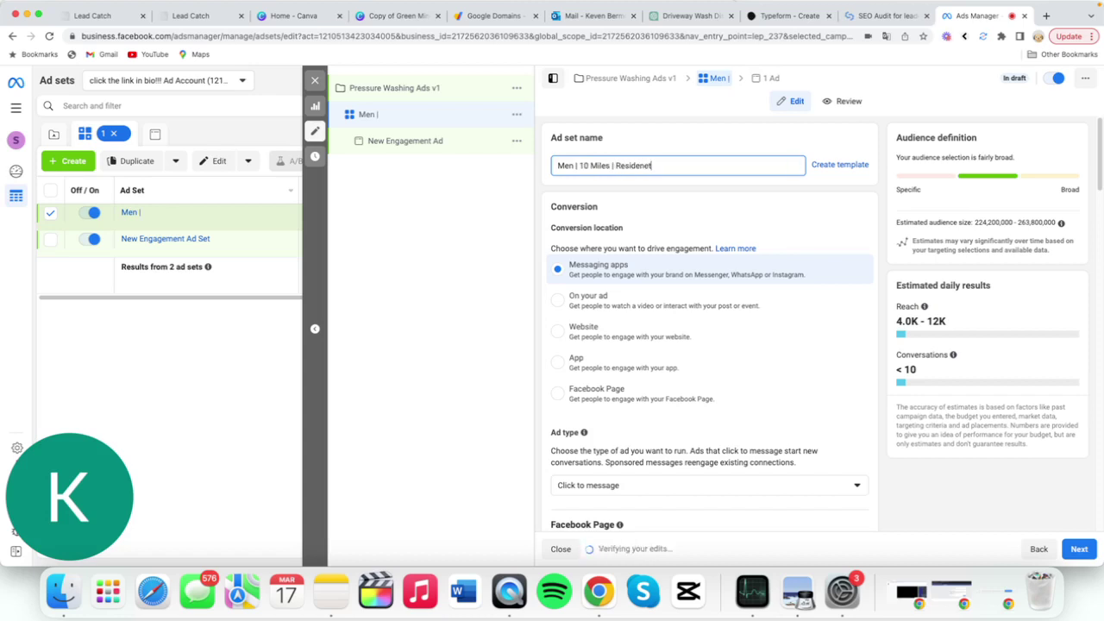
type("s")
type("e")
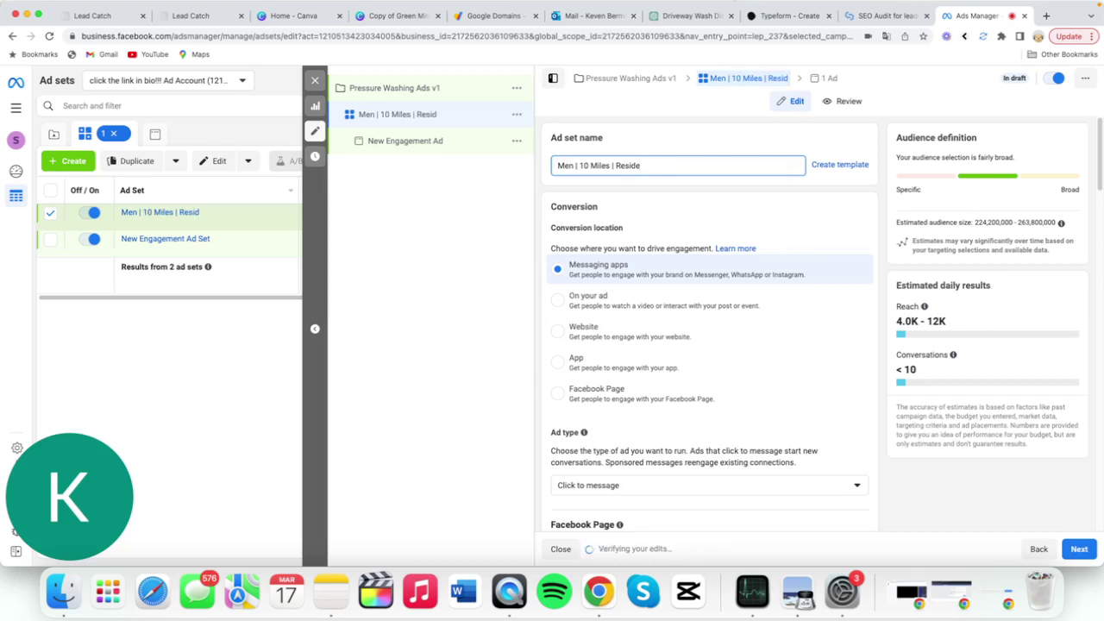
type("nts")
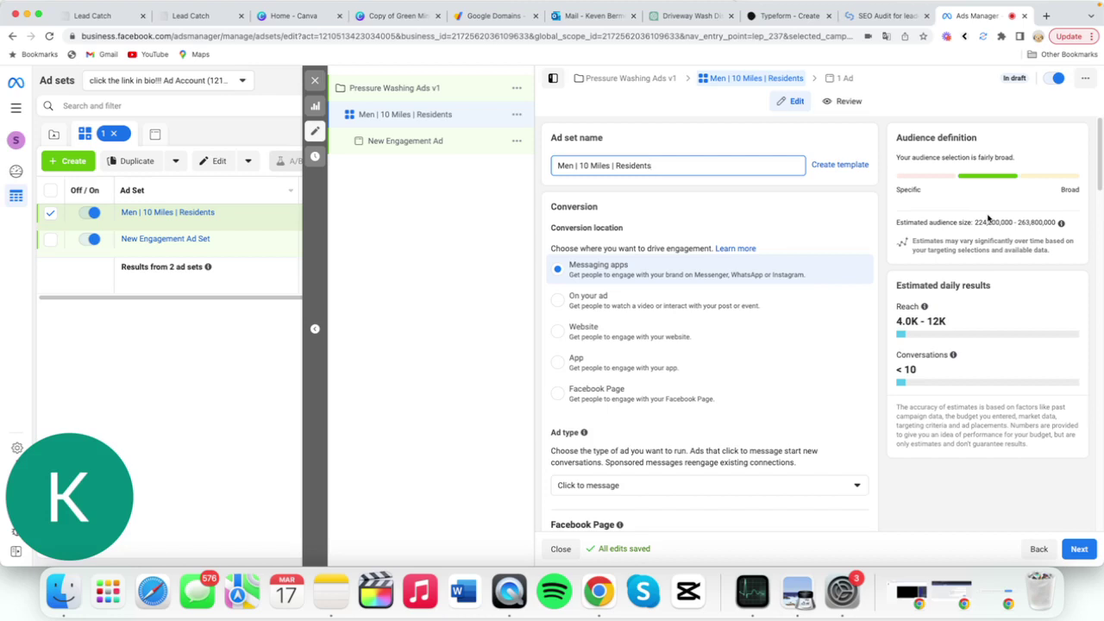
Remove Instagram from the ad set's messaging apps.
scroll(764, 311, "down", 3)
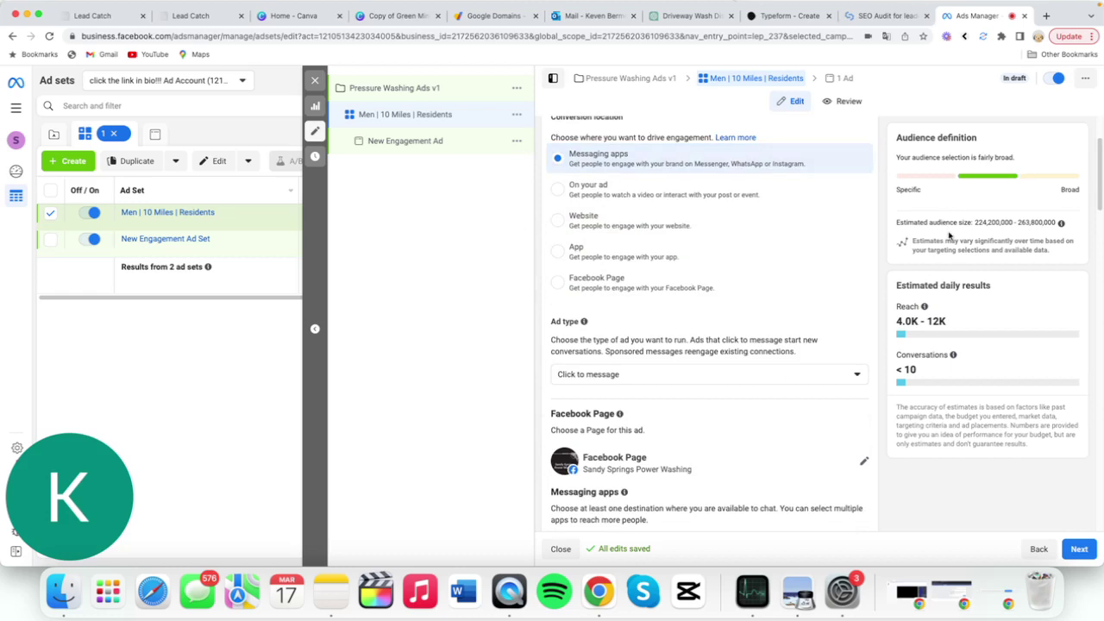
scroll(935, 239, "down", 3)
scroll(757, 456, "down", 2)
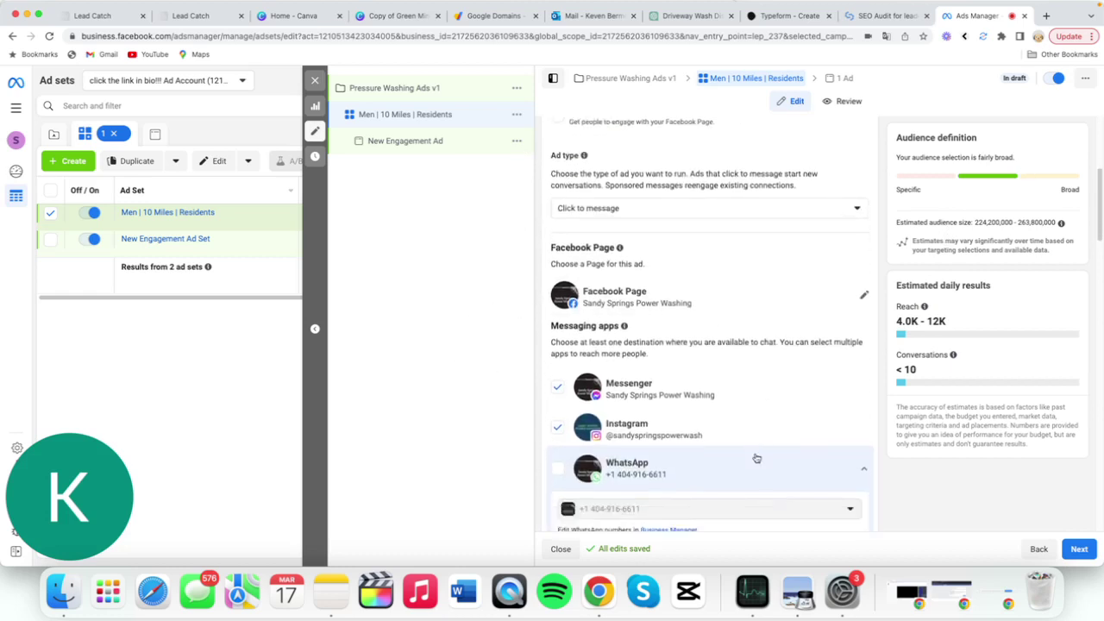
left_click(557, 400)
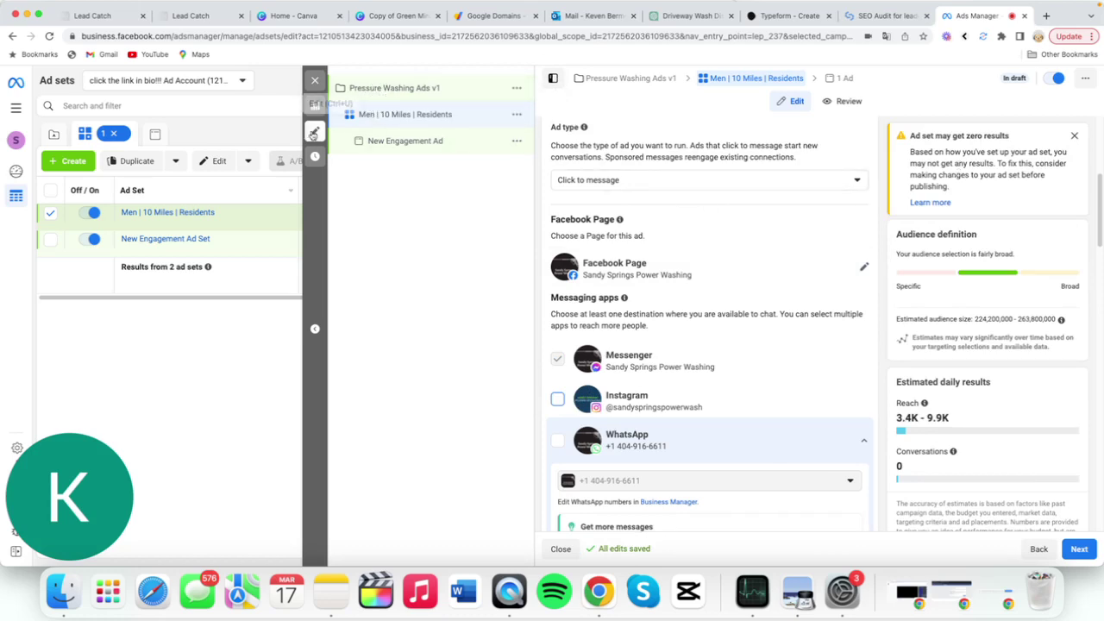
scroll(618, 278, "down", 1)
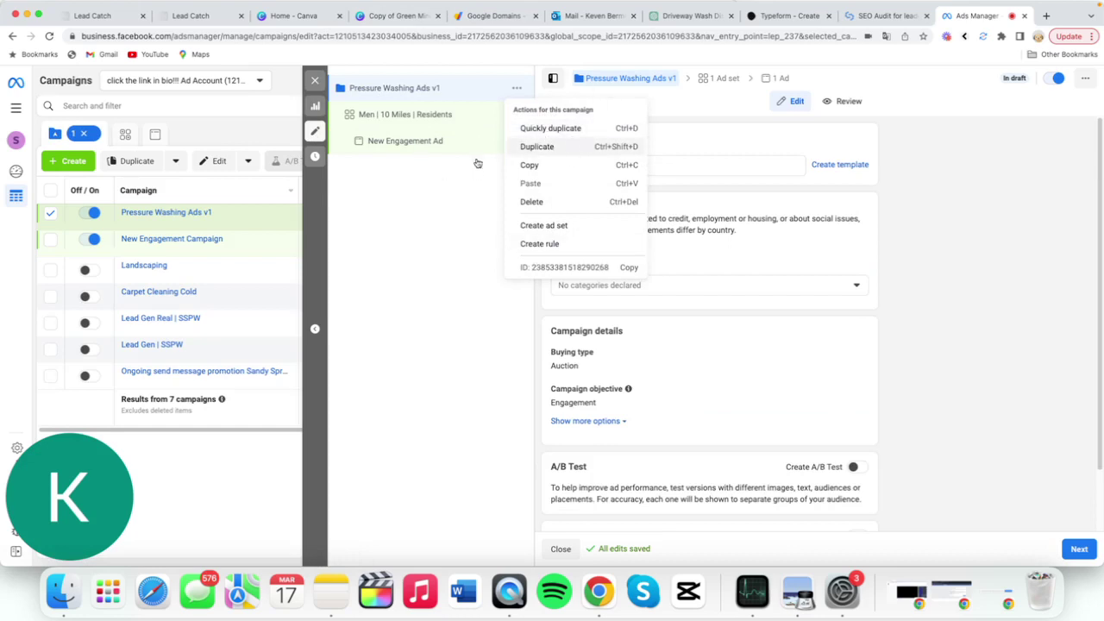
Set the daily budget of the "Men | 10 Miles | Residents" ad set to $10.00.
left_click(409, 115)
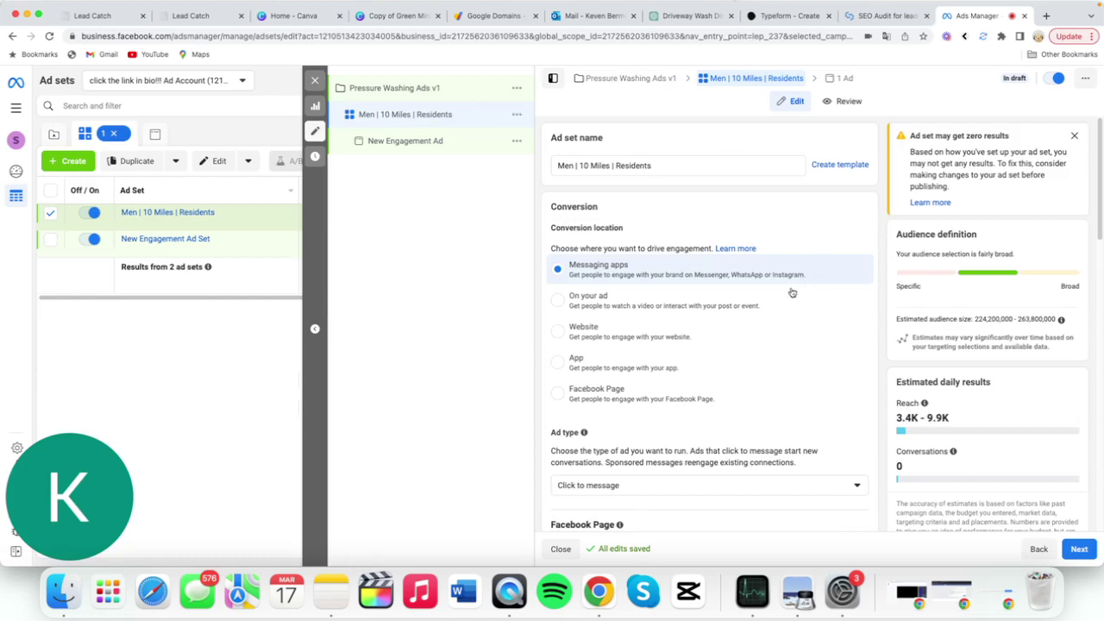
scroll(792, 277, "down", 5)
scroll(780, 257, "down", 1)
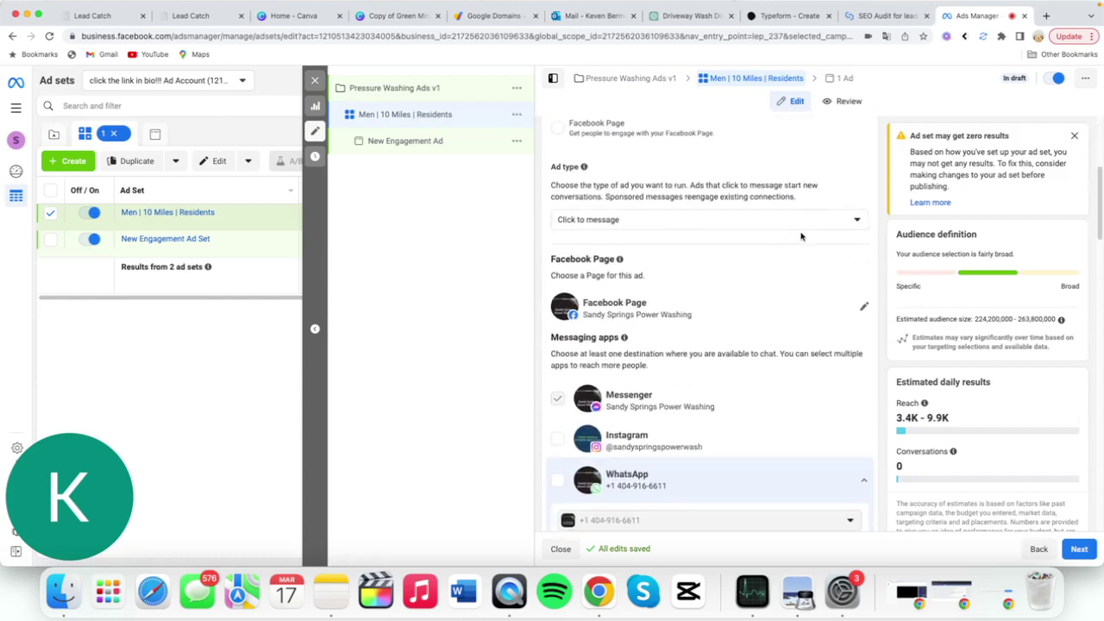
scroll(801, 234, "down", 6)
scroll(789, 201, "down", 5)
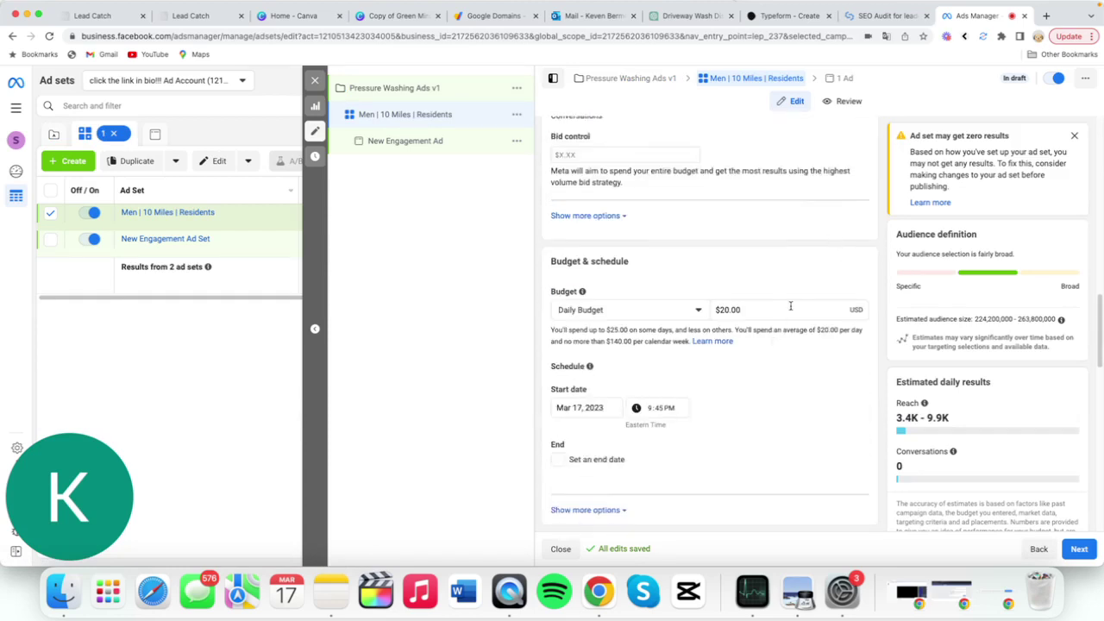
left_click_drag(777, 310, 718, 312)
left_click(838, 282)
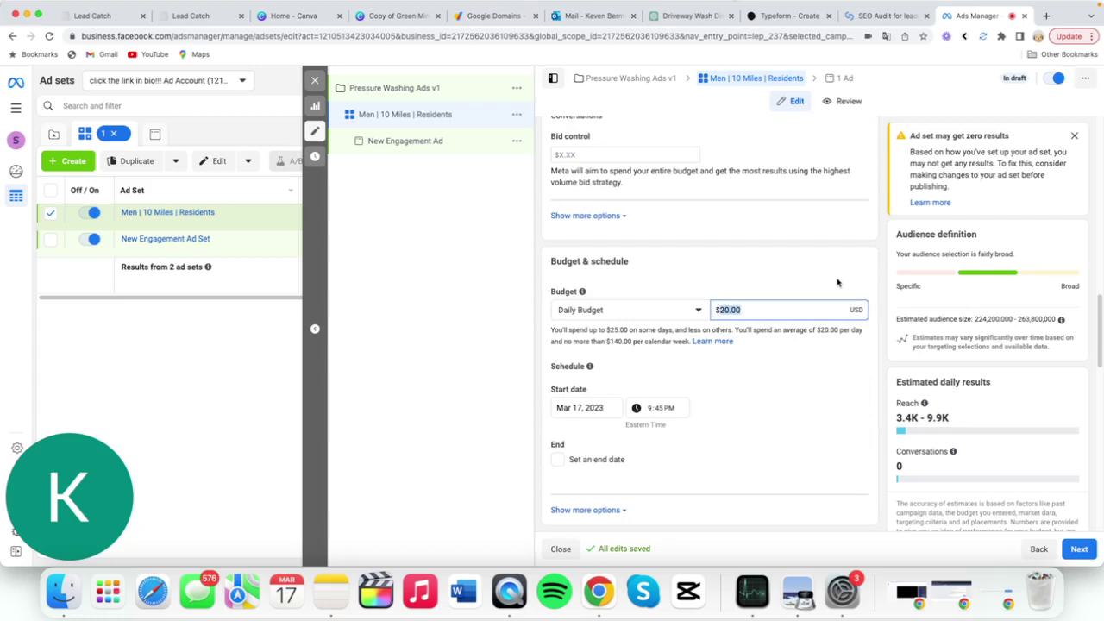
type("10.00")
Review the ad set's budget, schedule and audience settings.
scroll(656, 270, "down", 3)
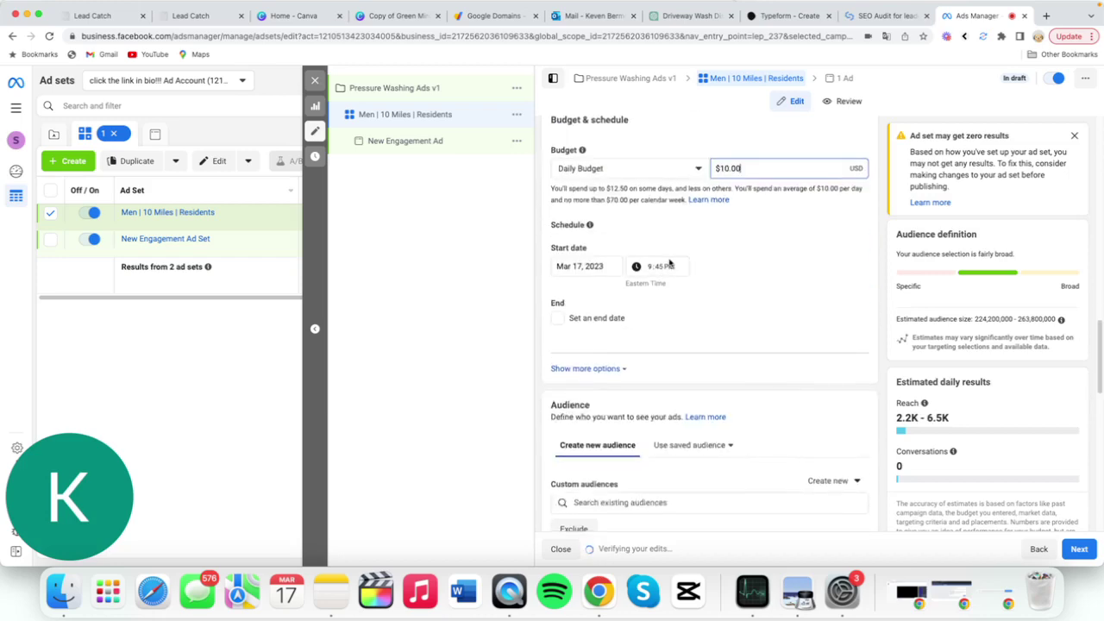
scroll(669, 263, "down", 1)
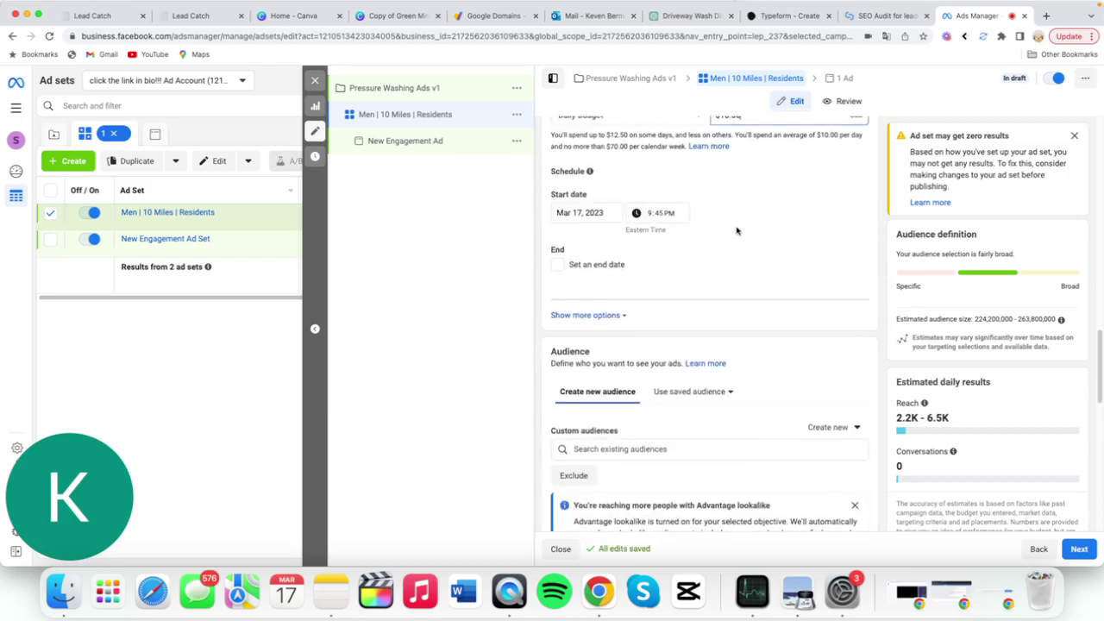
scroll(742, 227, "down", 4)
scroll(733, 246, "up", 5)
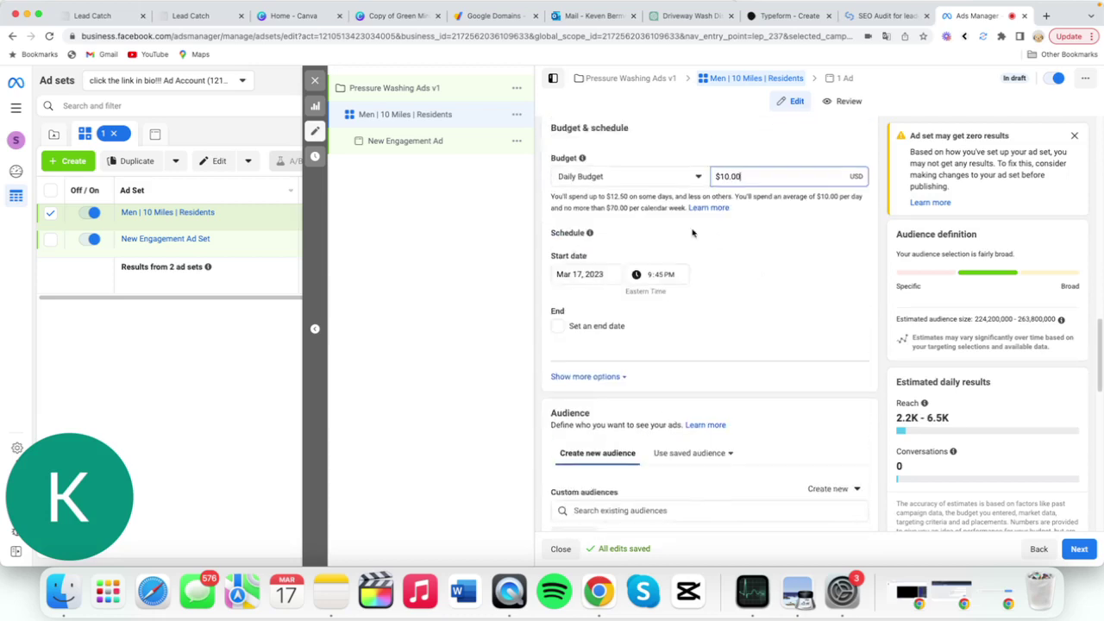
scroll(673, 207, "down", 1)
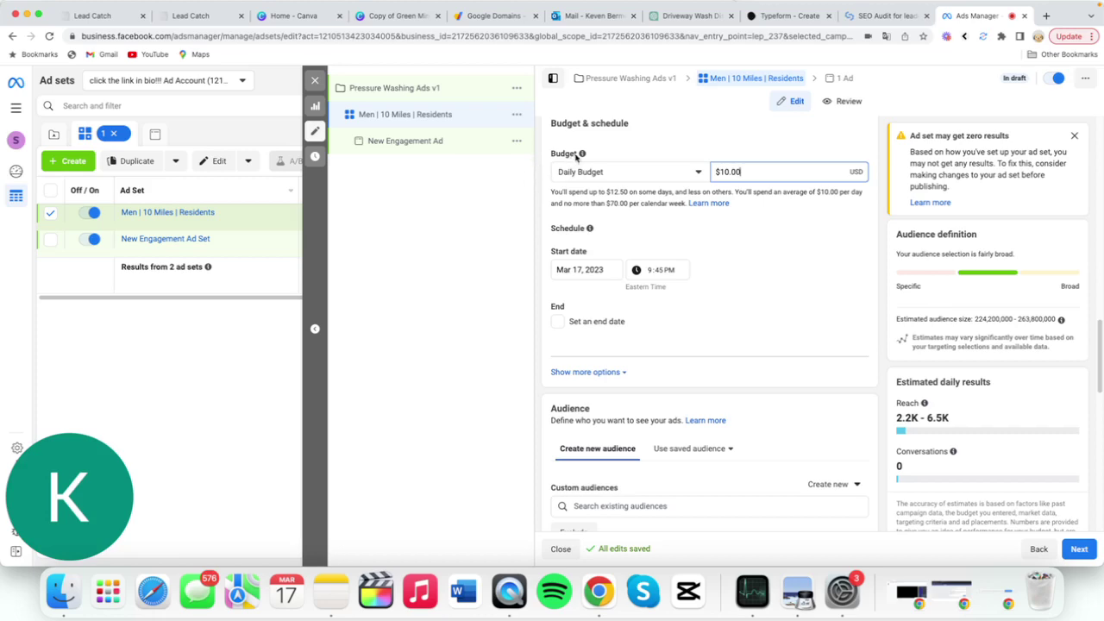
scroll(687, 234, "down", 5)
scroll(688, 234, "up", 3)
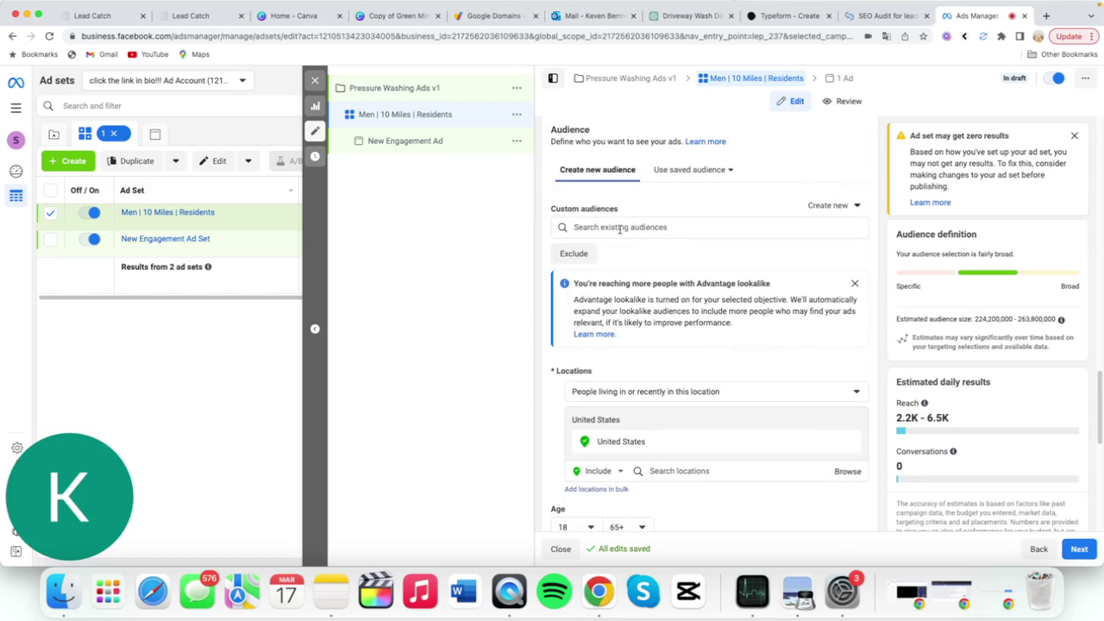
Set the ad set's location targeting to "People living in this location".
scroll(695, 223, "down", 4)
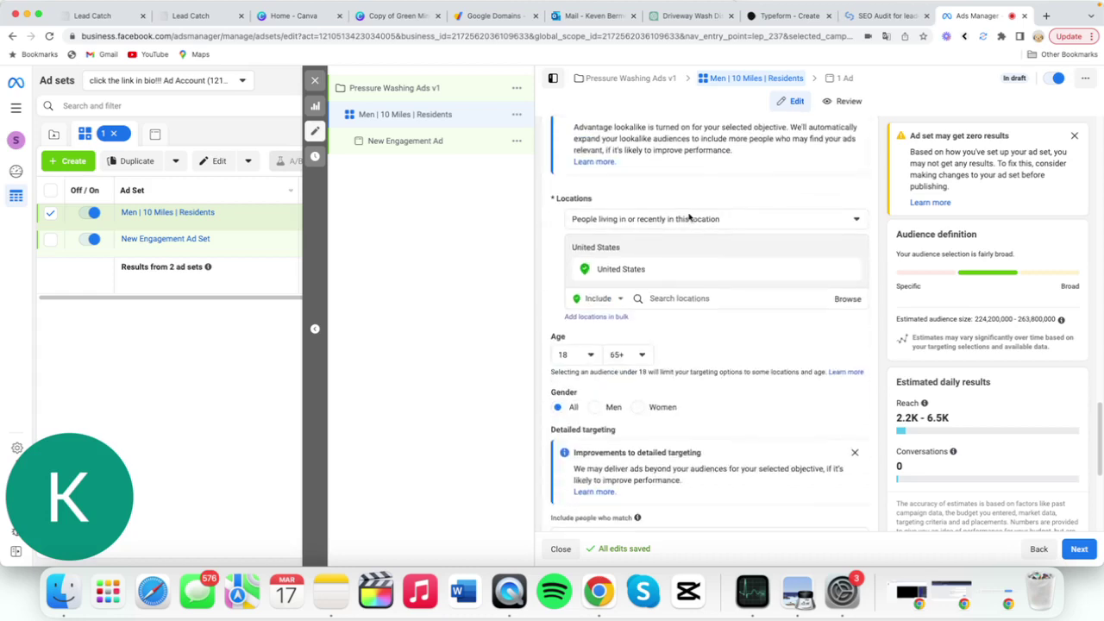
scroll(647, 164, "up", 1)
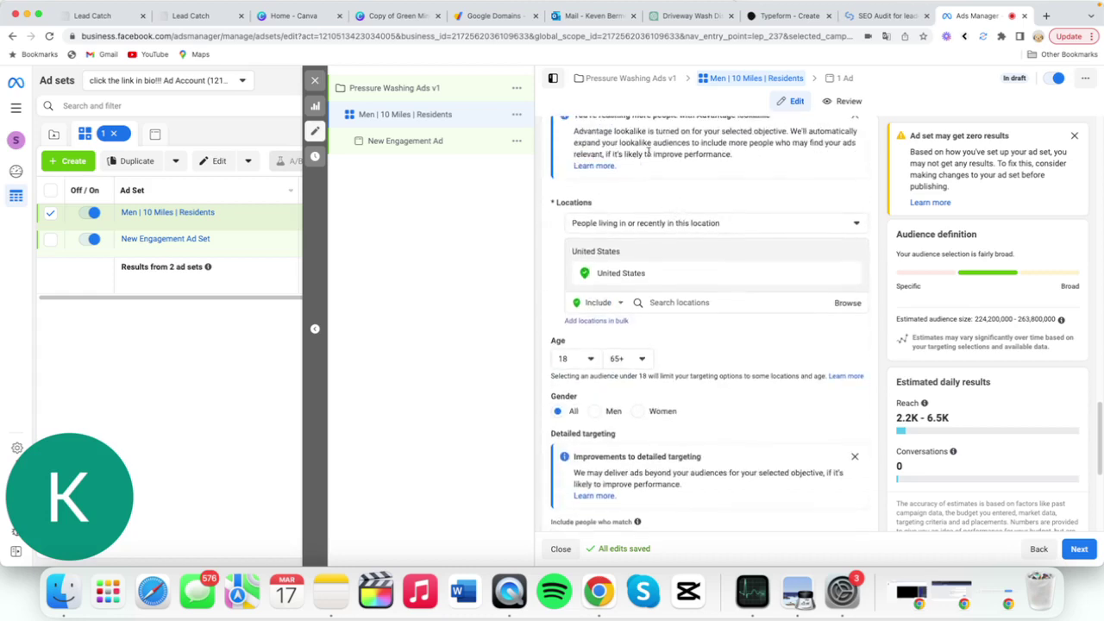
scroll(713, 227, "down", 3)
scroll(699, 235, "up", 3)
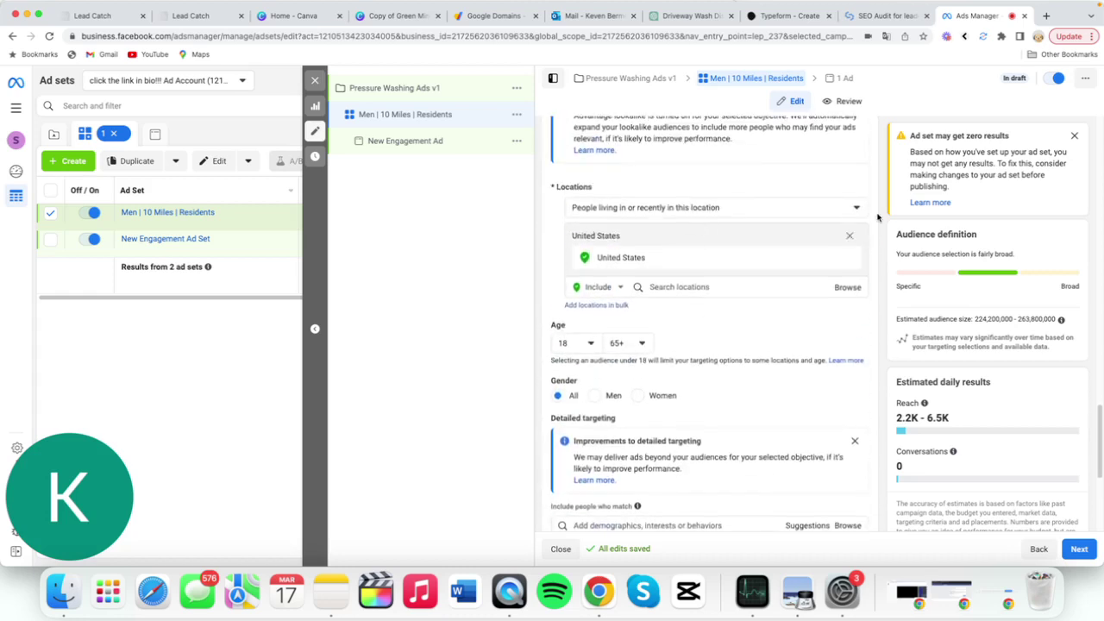
left_click(671, 211)
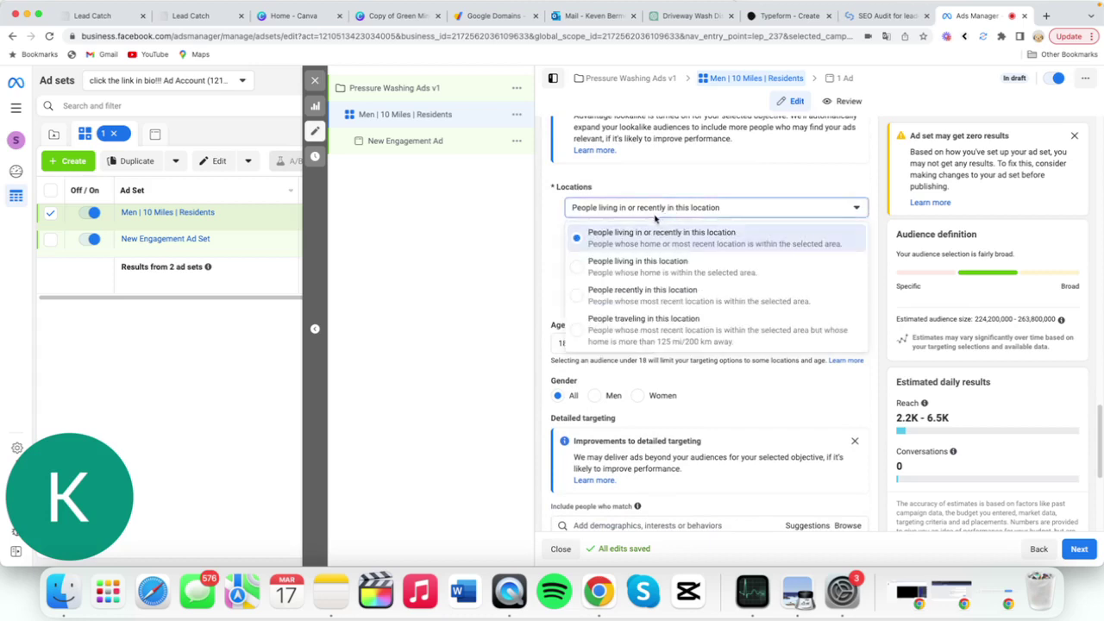
left_click(695, 268)
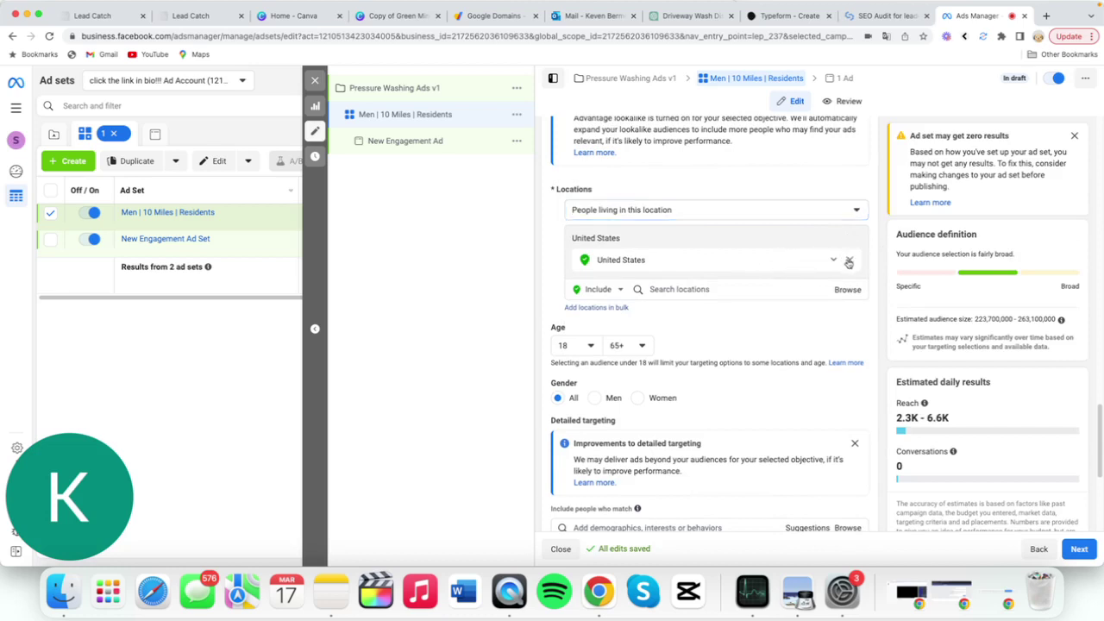
Replace the United States with the city of Atlanta, Georgia as the audience's targeted location.
left_click(849, 263)
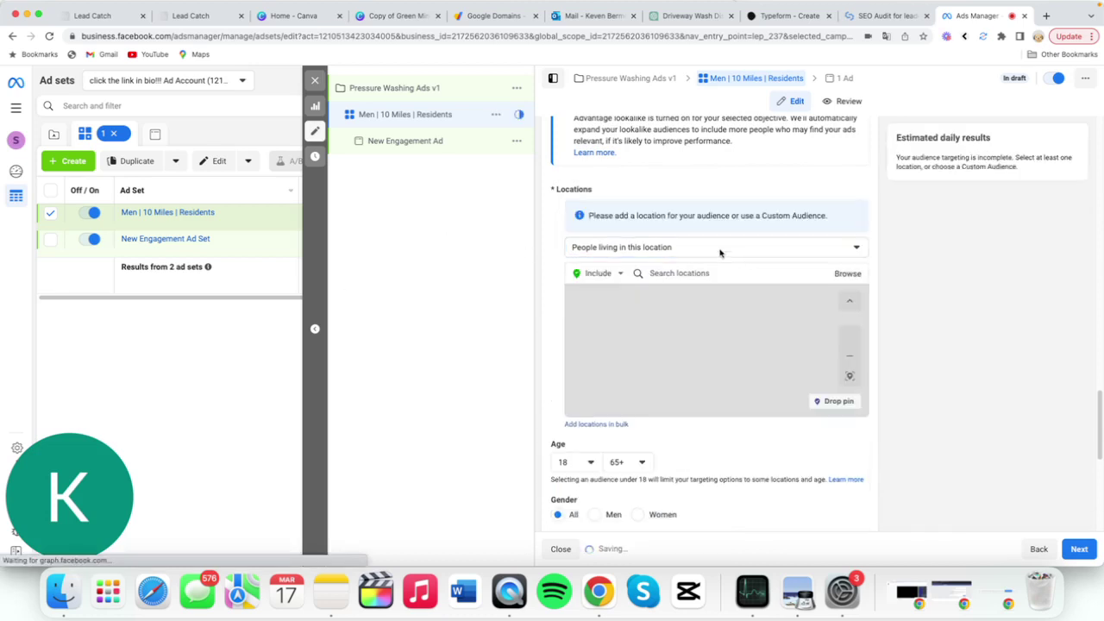
left_click(689, 274)
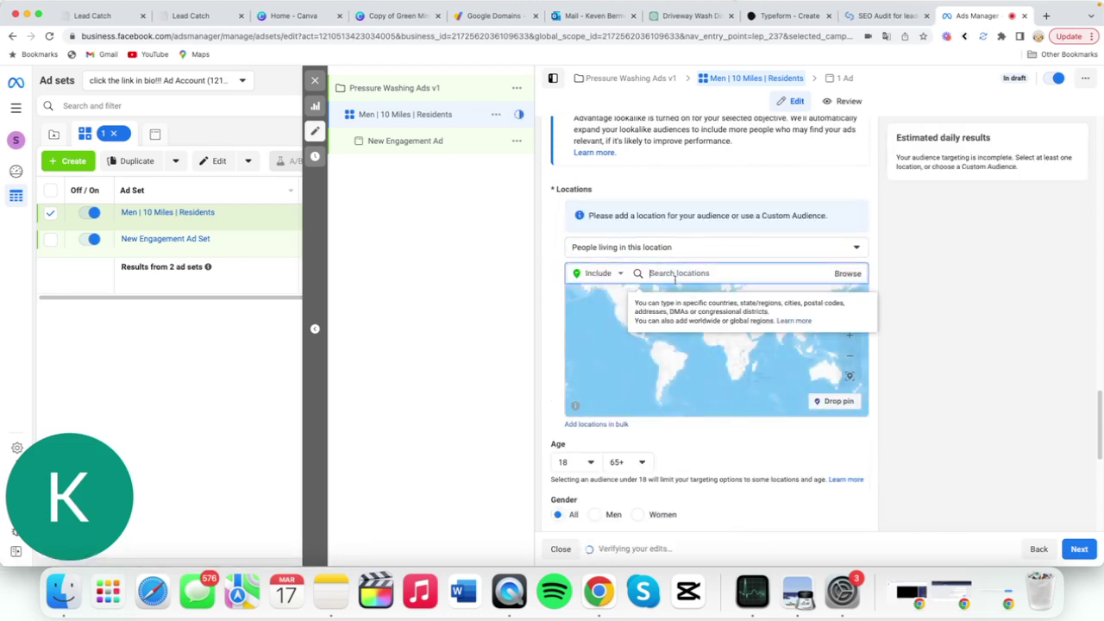
type("4")
type("tl")
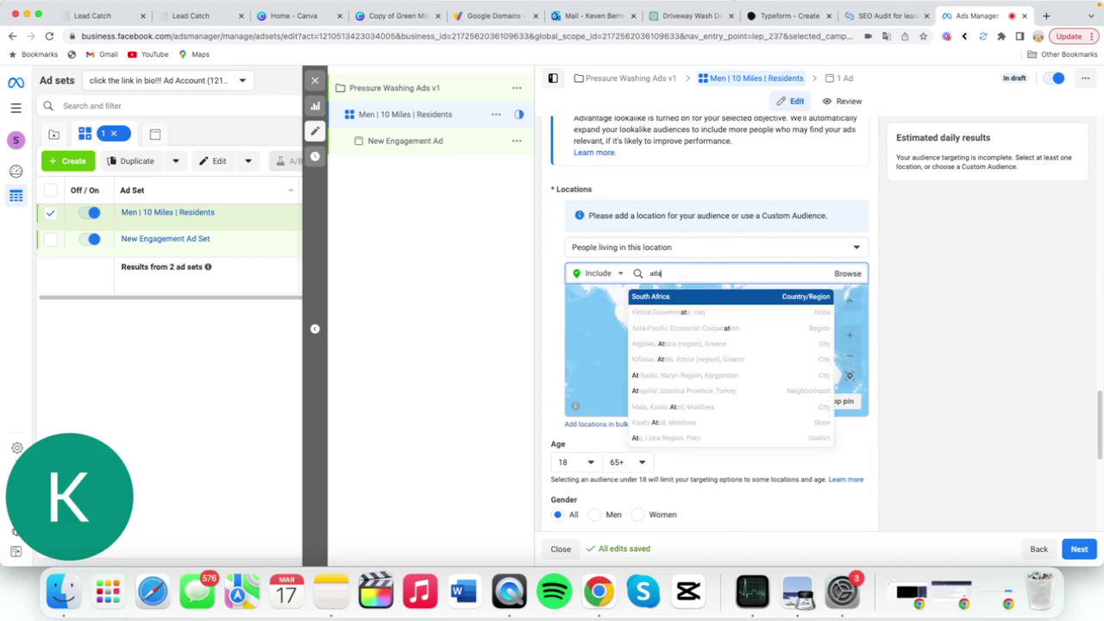
type("an")
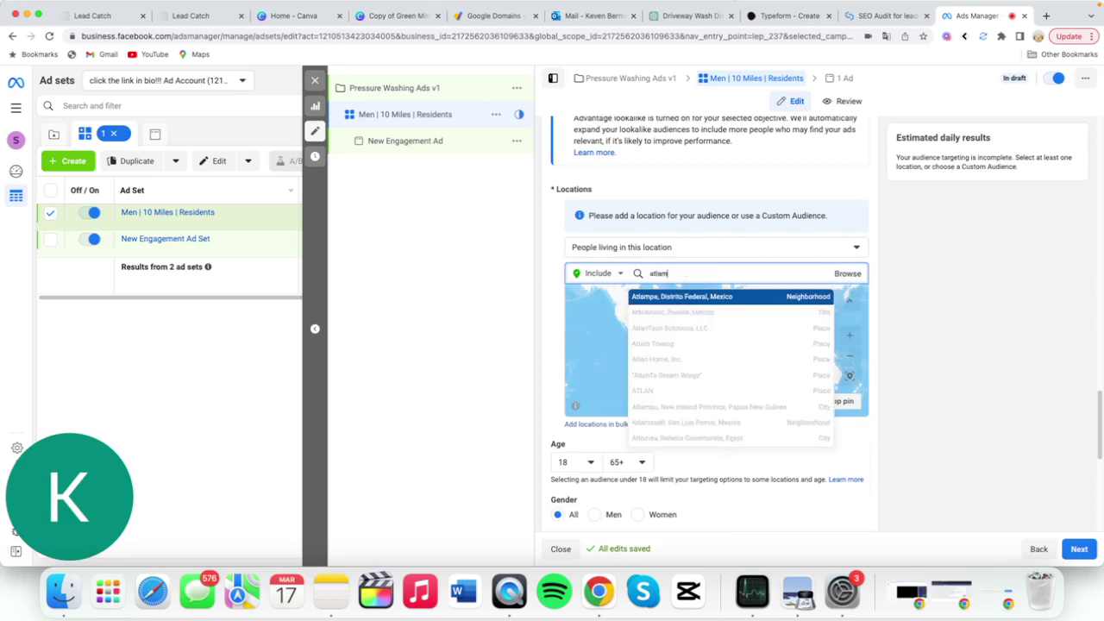
key("BackSpace")
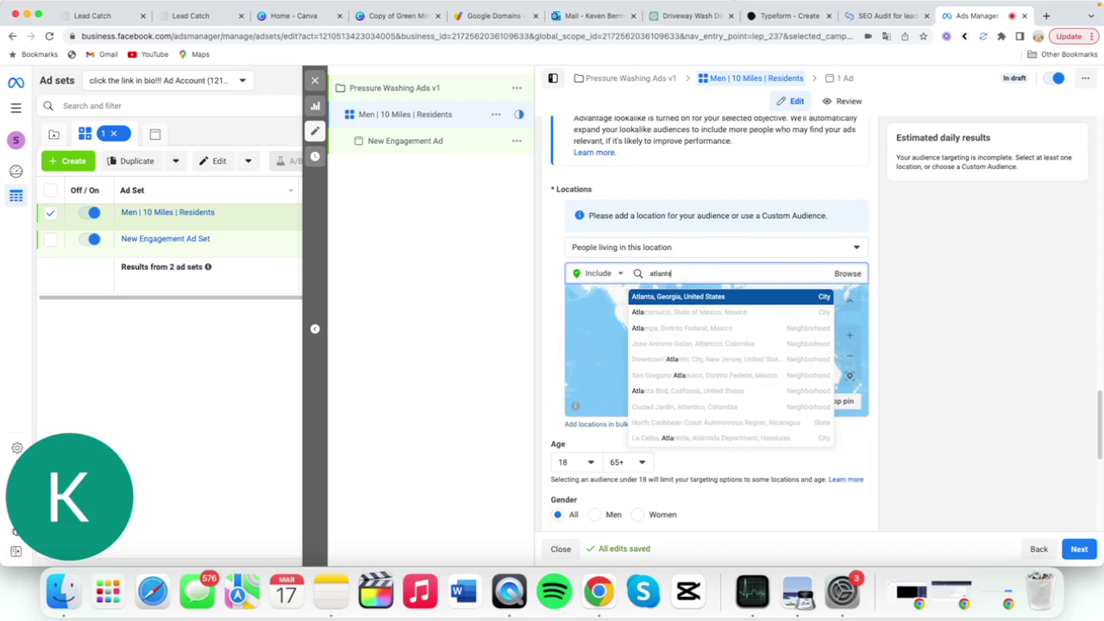
type("nta")
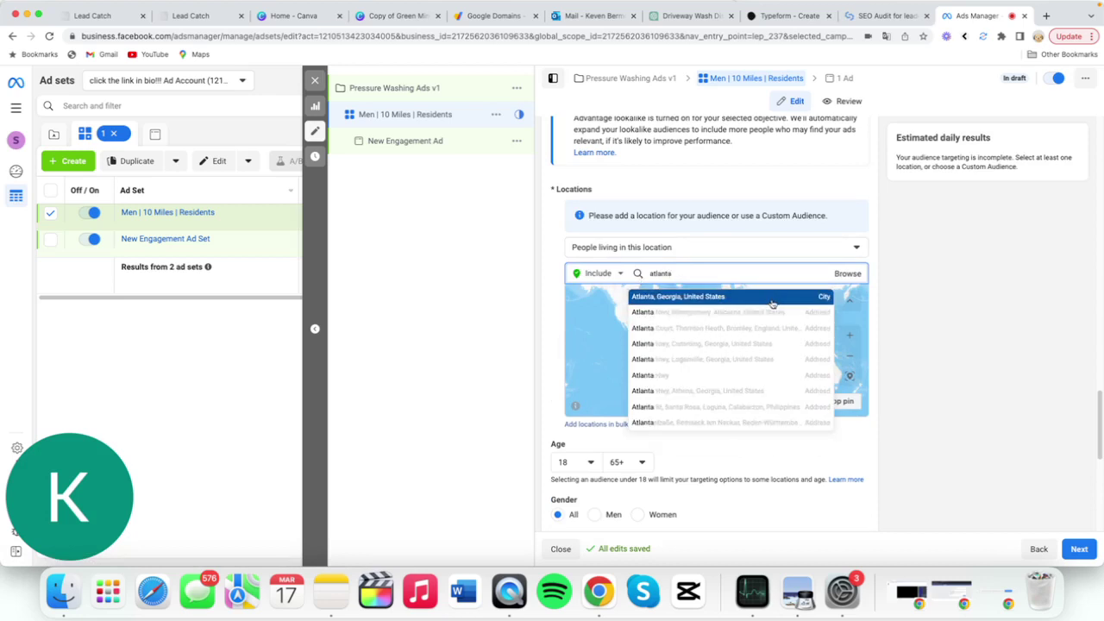
left_click(772, 302)
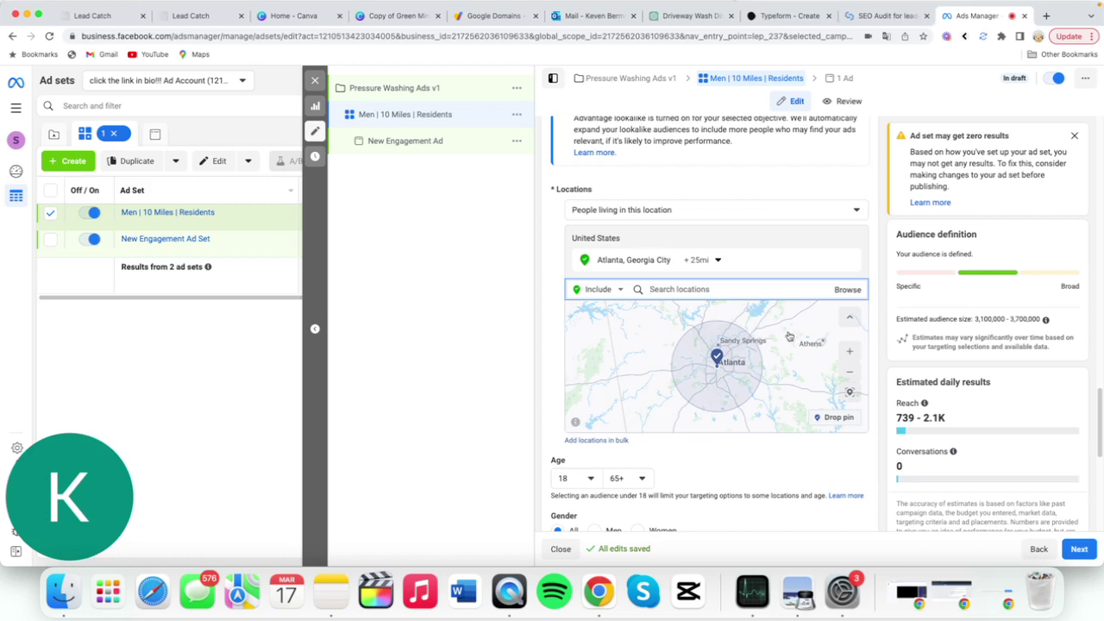
Set the targeting radius around Atlanta to 10 miles.
left_click(701, 259)
left_click_drag(716, 337, 698, 336)
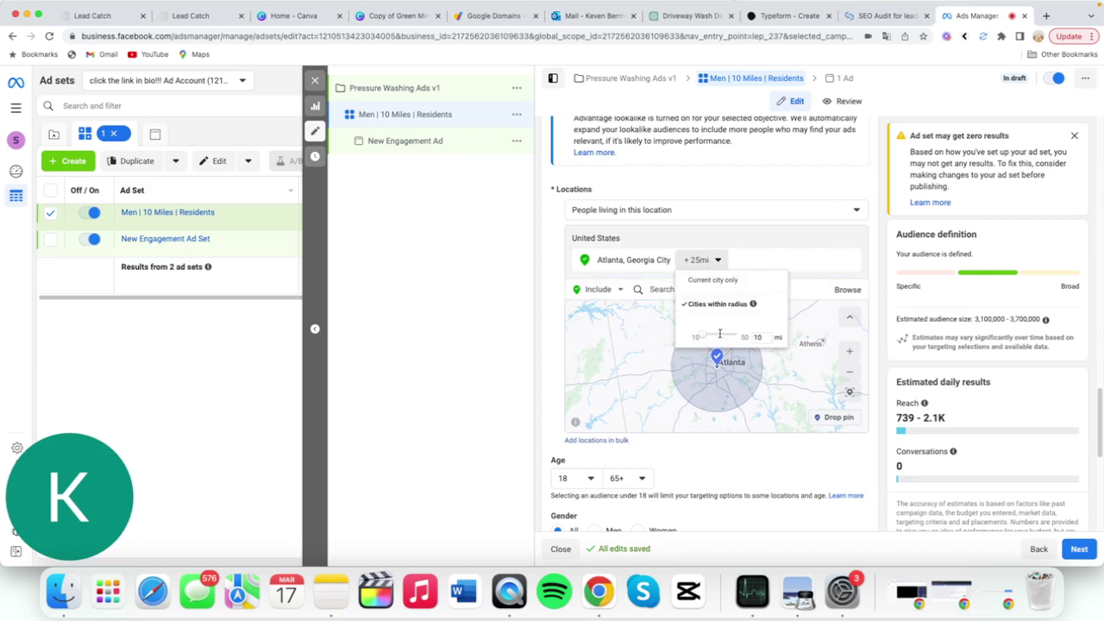
left_click(823, 242)
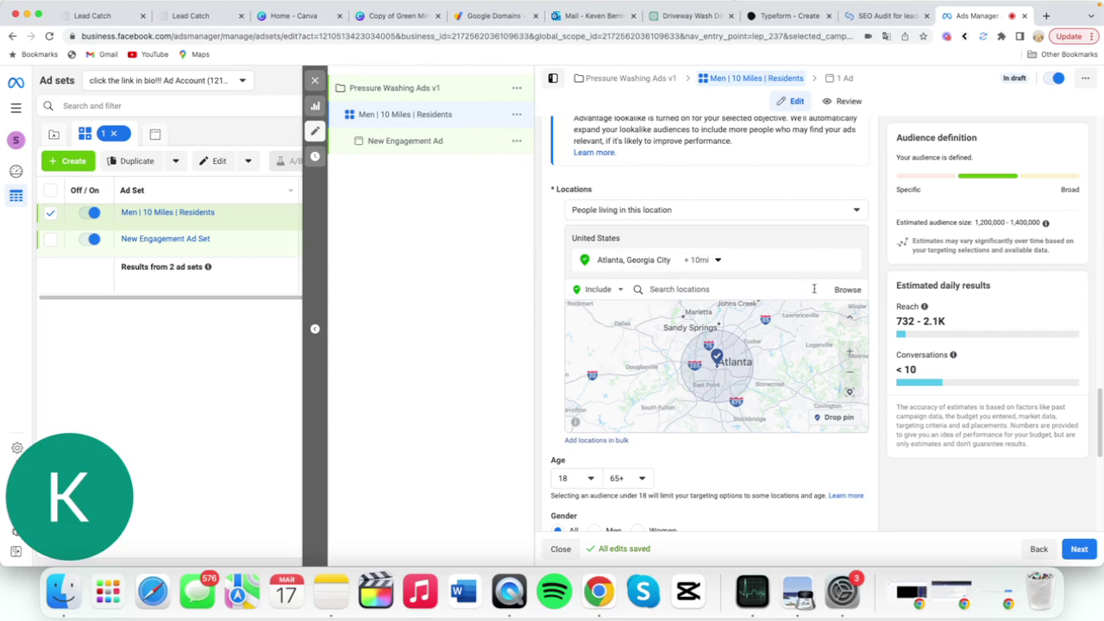
left_click(516, 114)
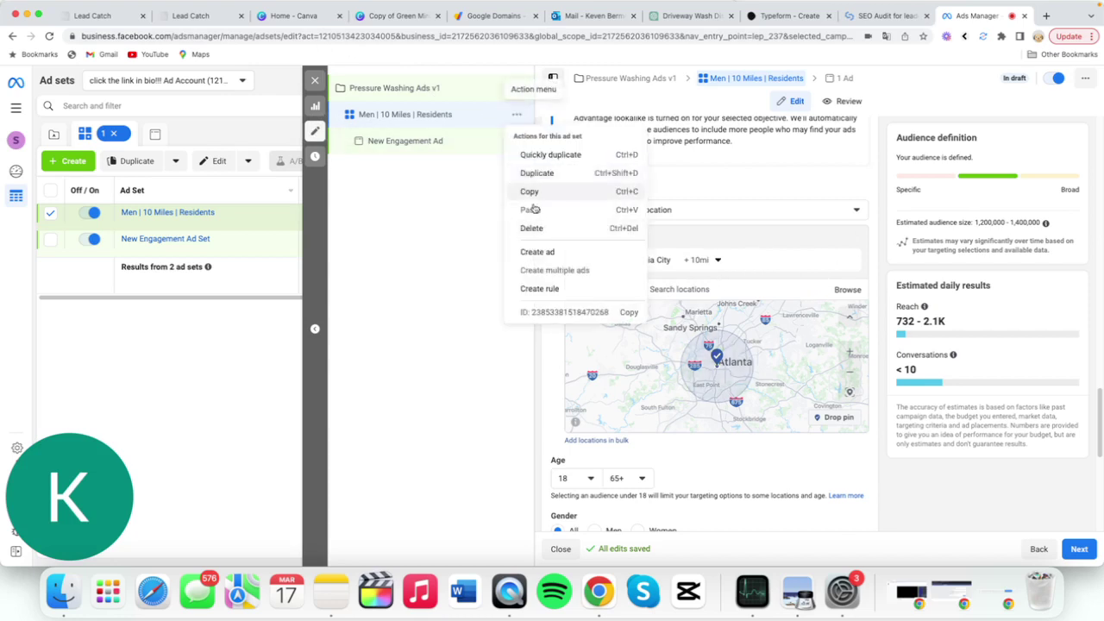
left_click(379, 207)
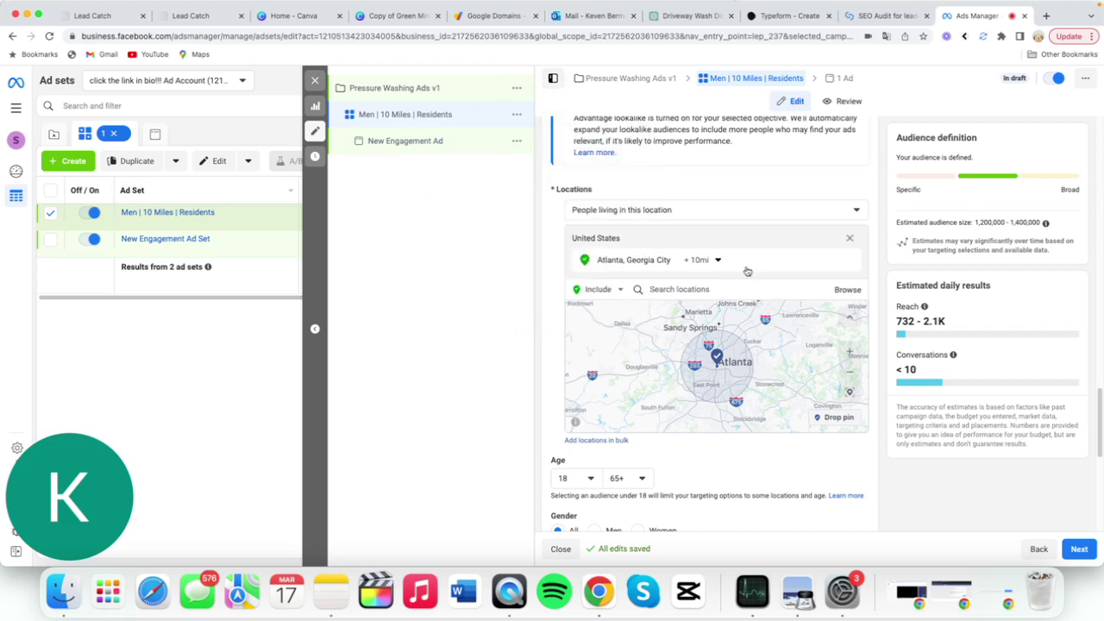
left_click(702, 261)
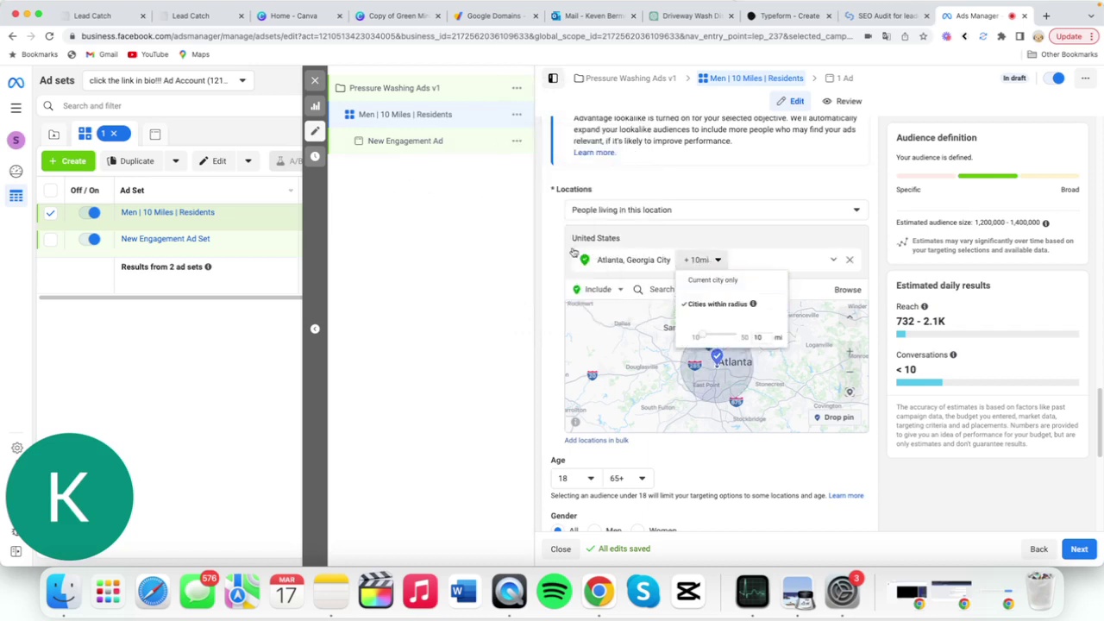
left_click(513, 247)
Restrict the audience to ages 30 to 55 and set its gender to Men.
scroll(638, 310, "down", 3)
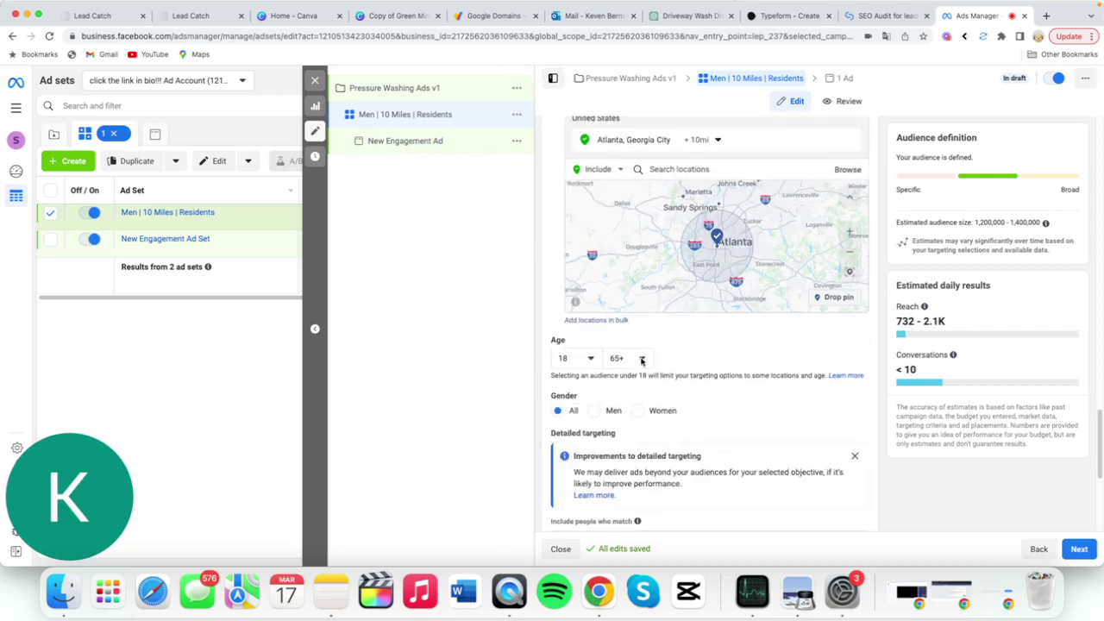
scroll(681, 388, "down", 1)
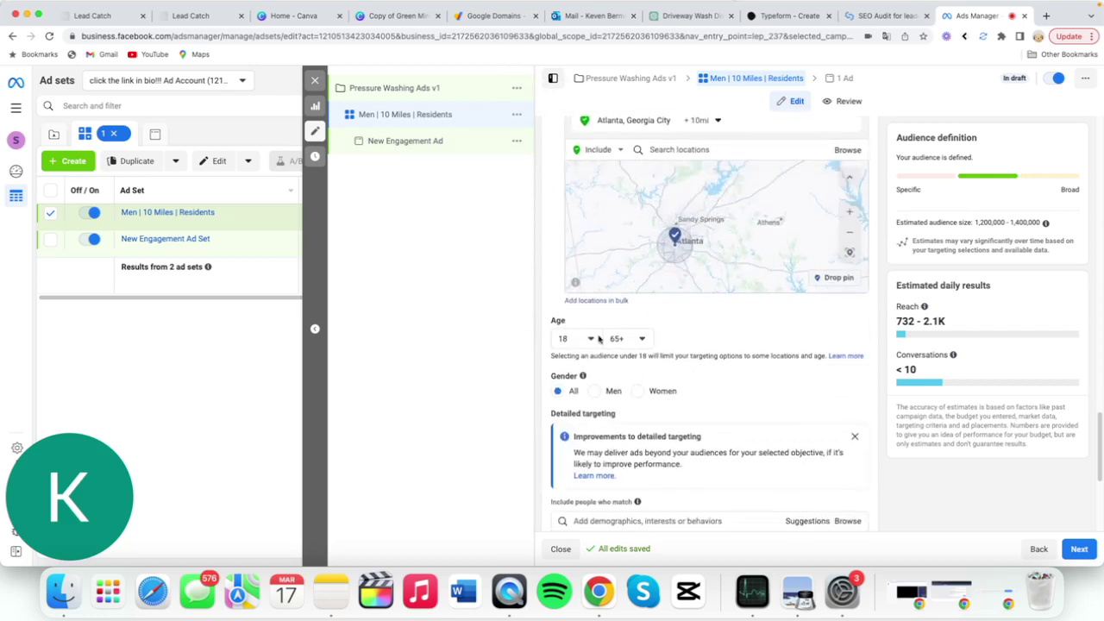
left_click(576, 333)
scroll(597, 466, "down", 4)
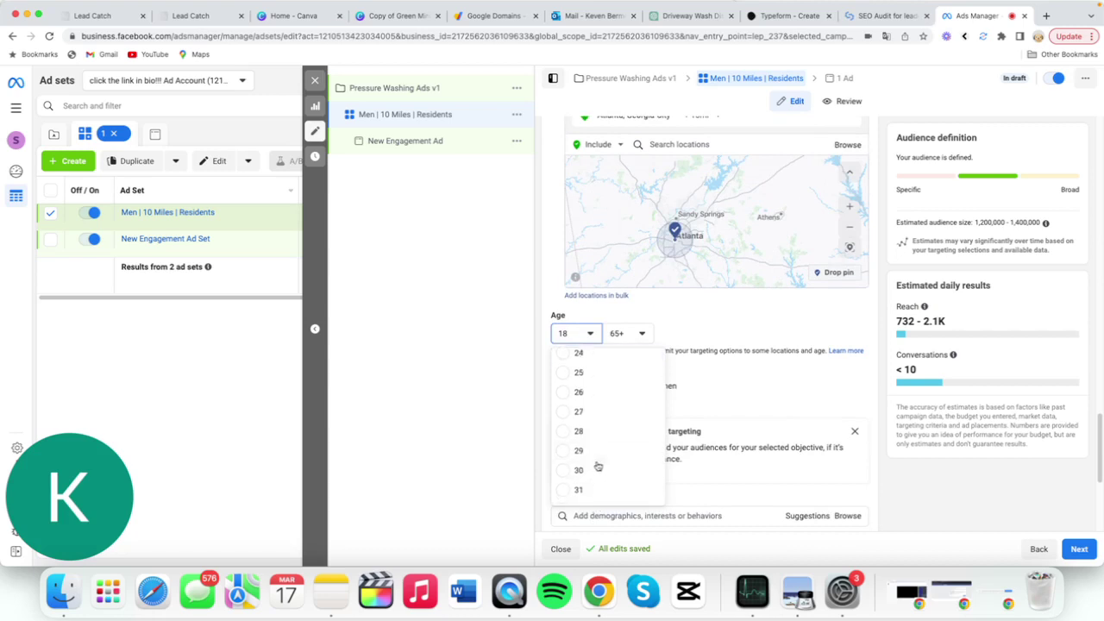
left_click(596, 427)
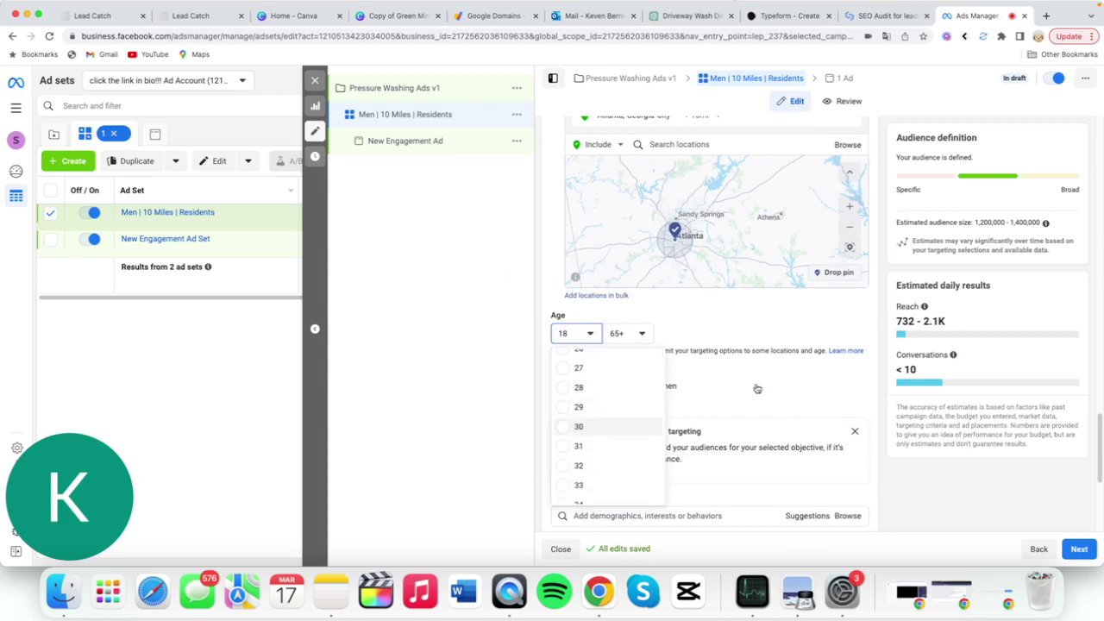
left_click(639, 333)
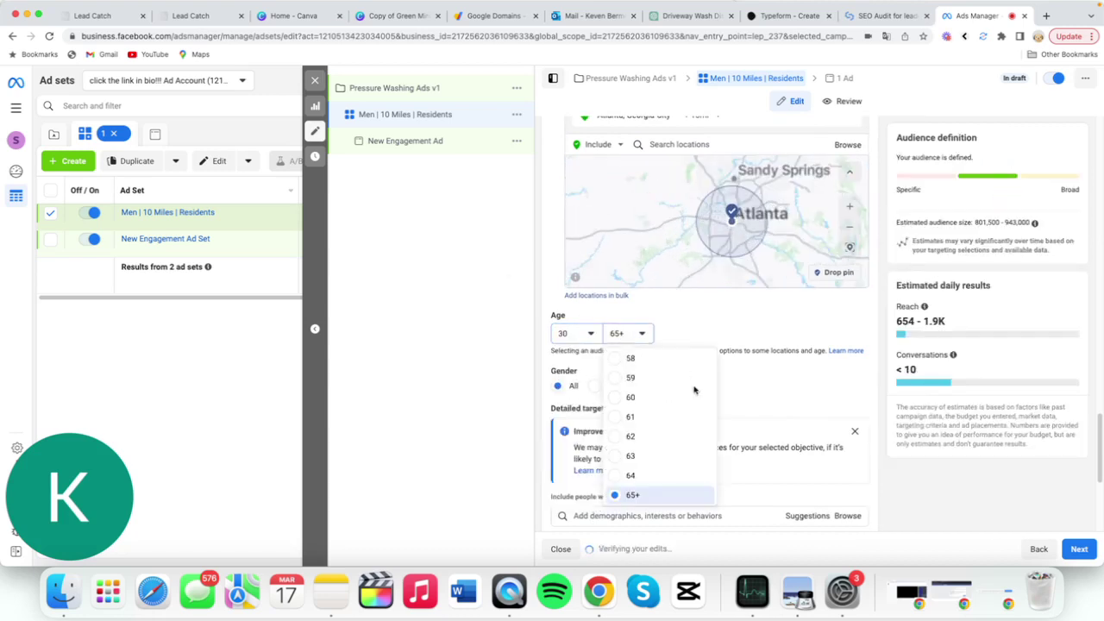
scroll(639, 422, "up", 2)
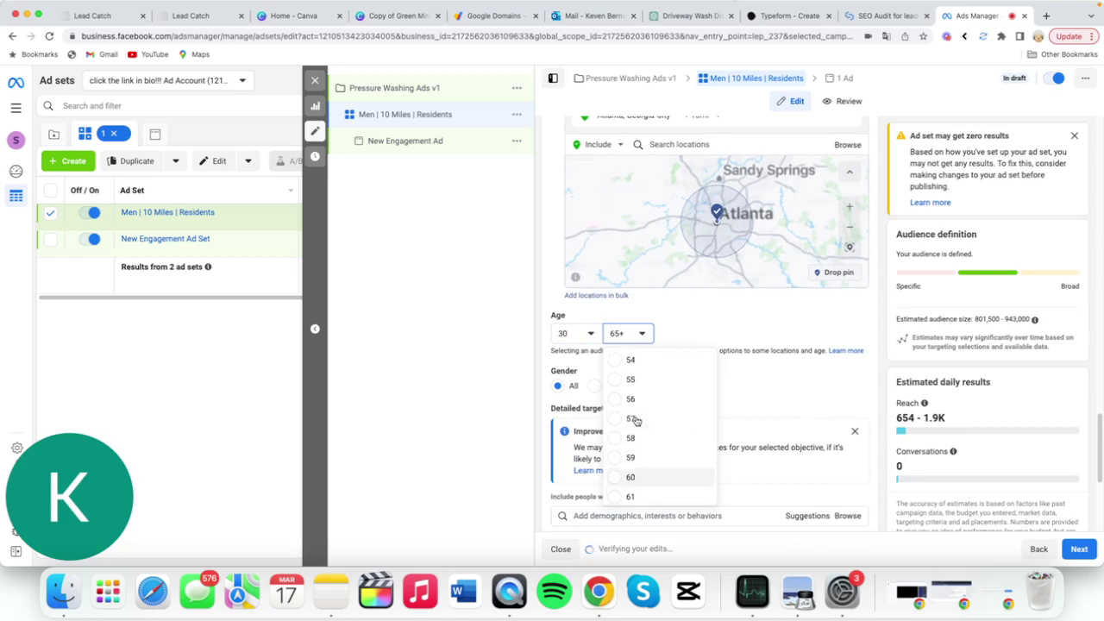
left_click(633, 375)
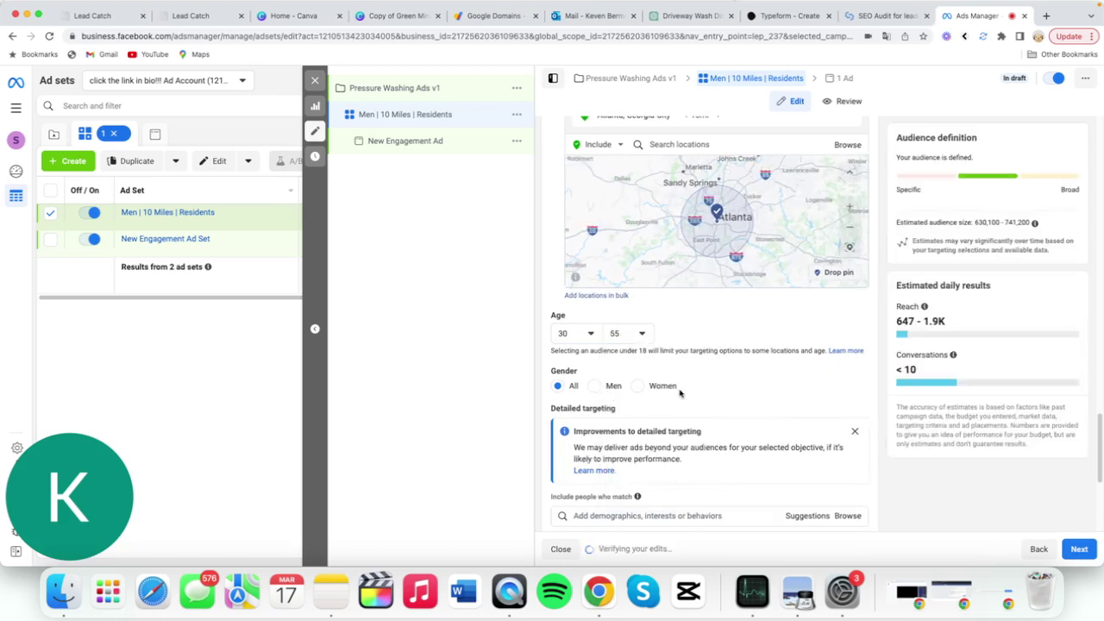
left_click(595, 379)
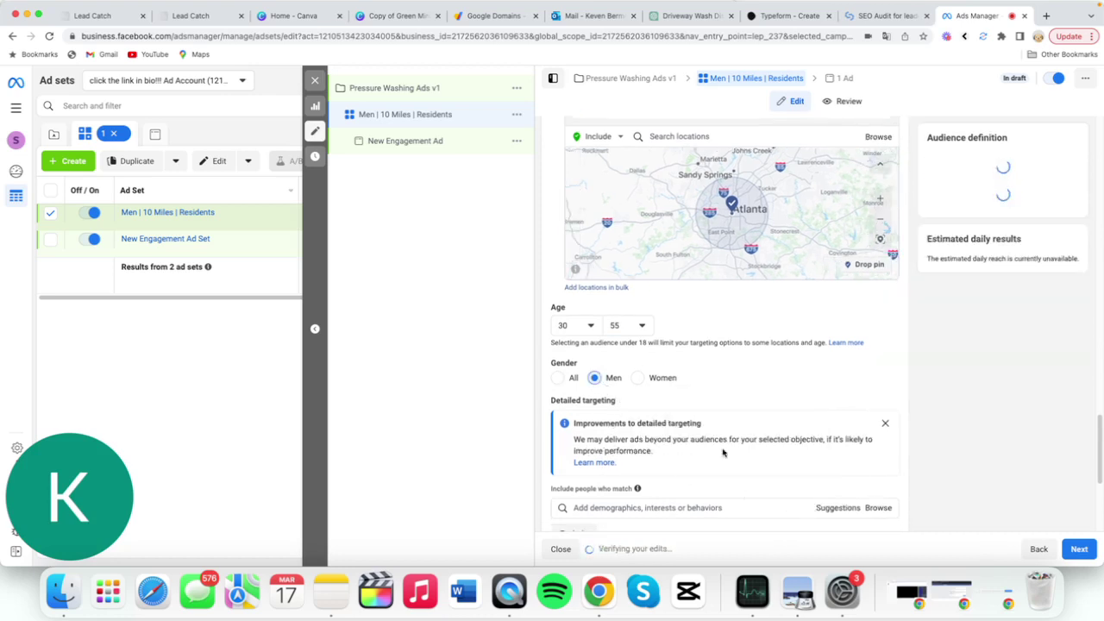
Search the detailed targeting options for "pressure wash" and clear the search without adding an interest.
scroll(743, 418, "down", 3)
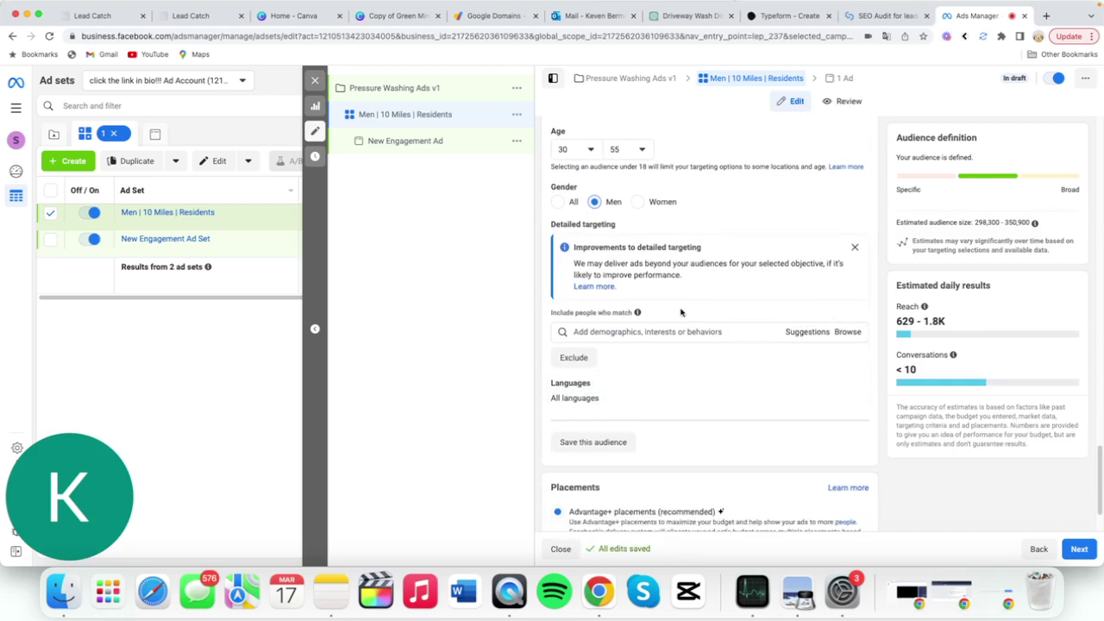
left_click(733, 331)
type("p")
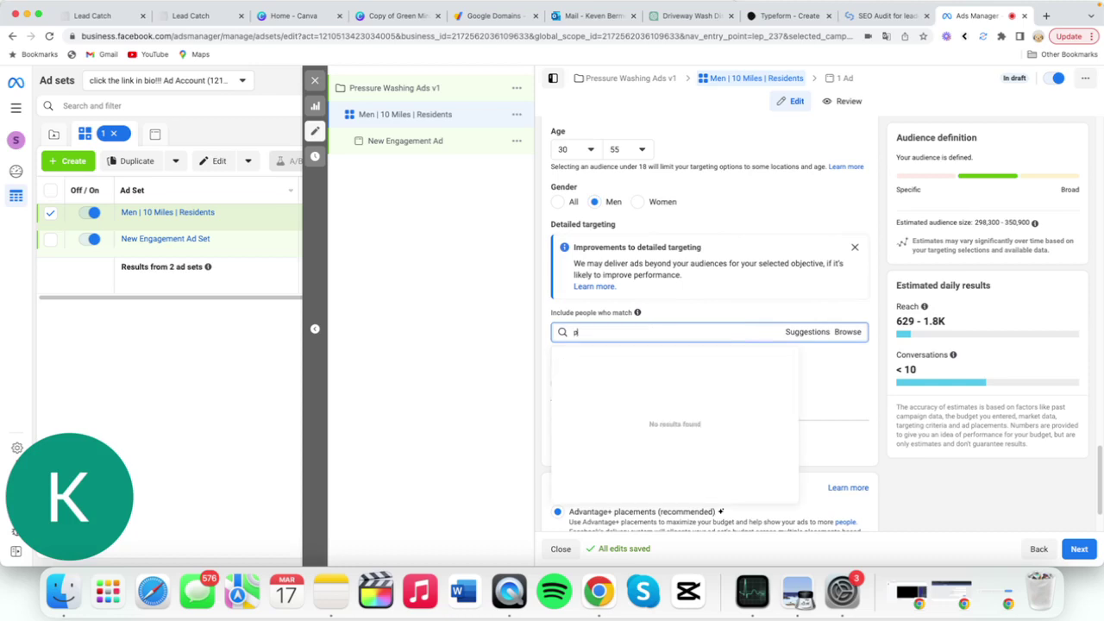
type("ressure wash")
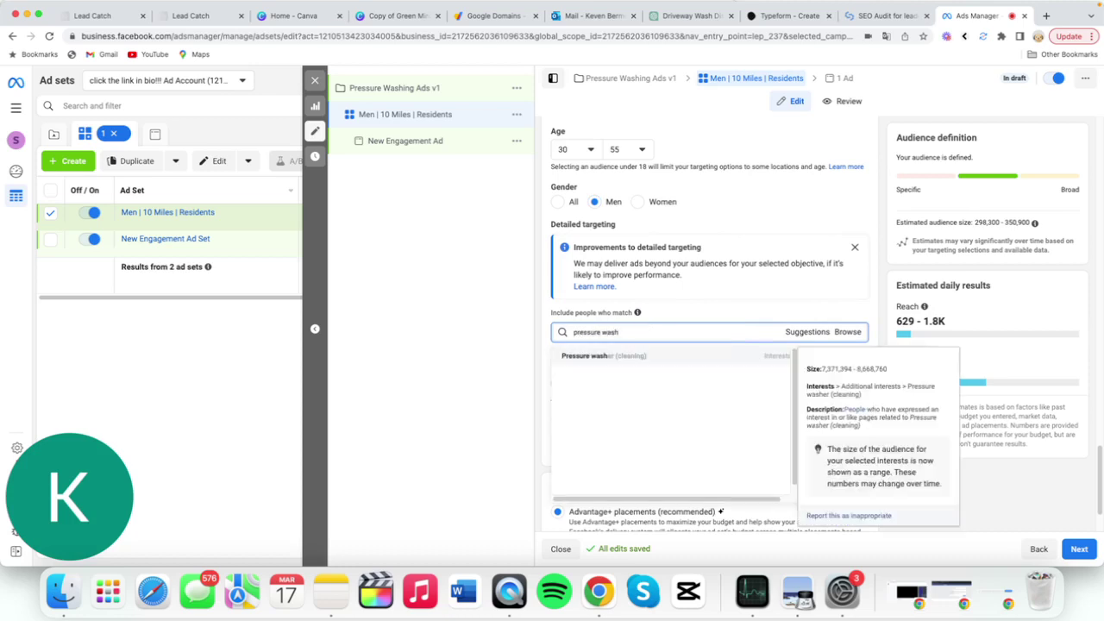
left_click_drag(639, 330, 574, 328)
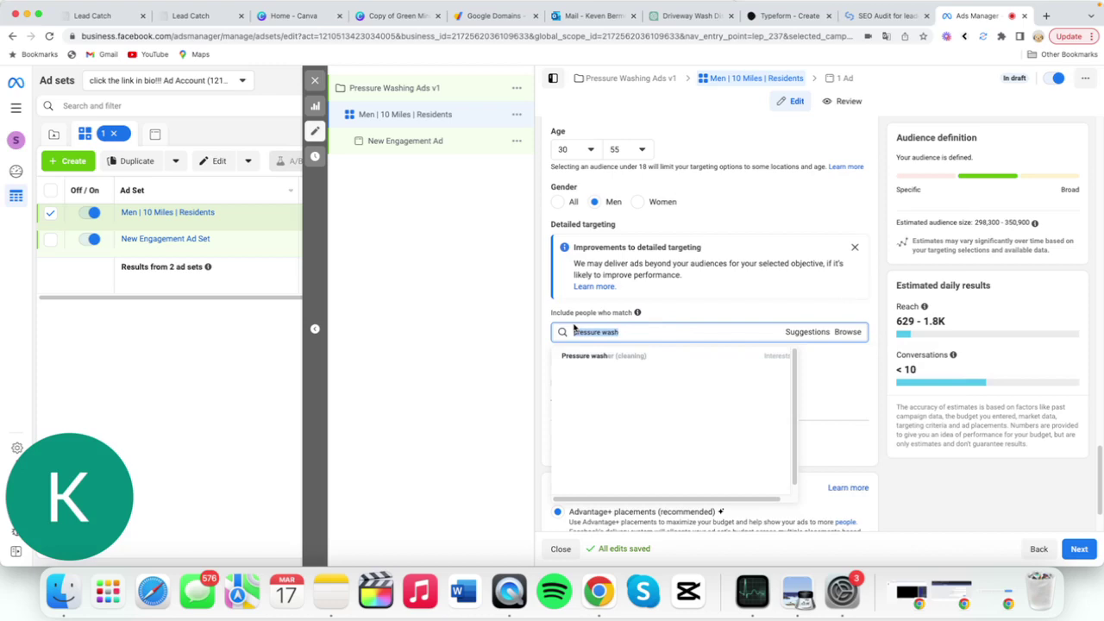
key("BackSpace")
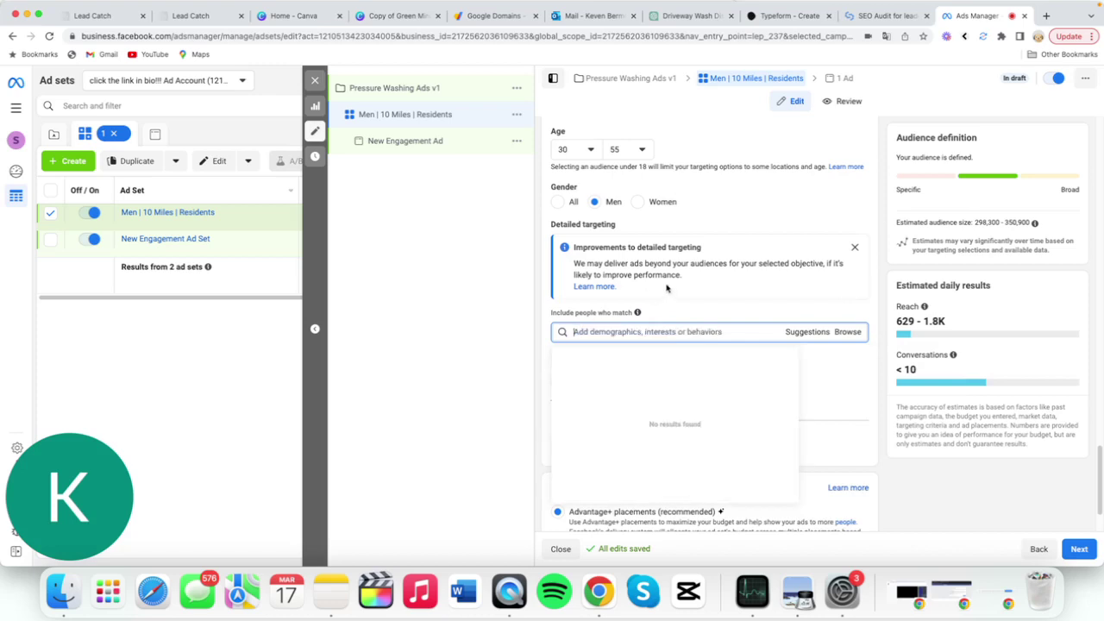
left_click(757, 318)
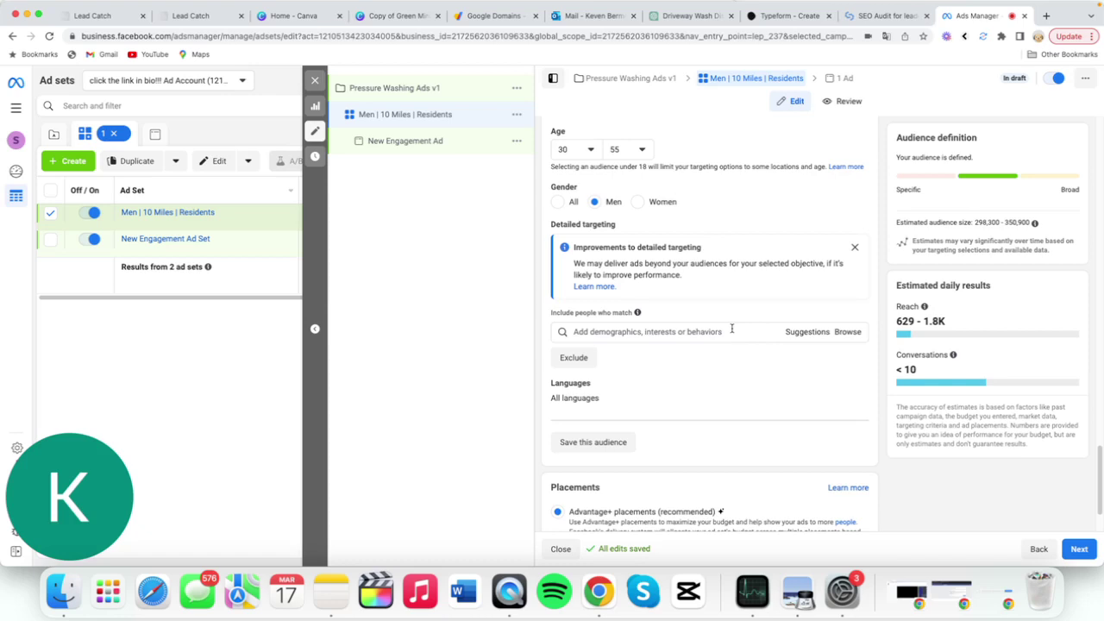
Restrict the audience's languages to English (US).
scroll(732, 329, "down", 2)
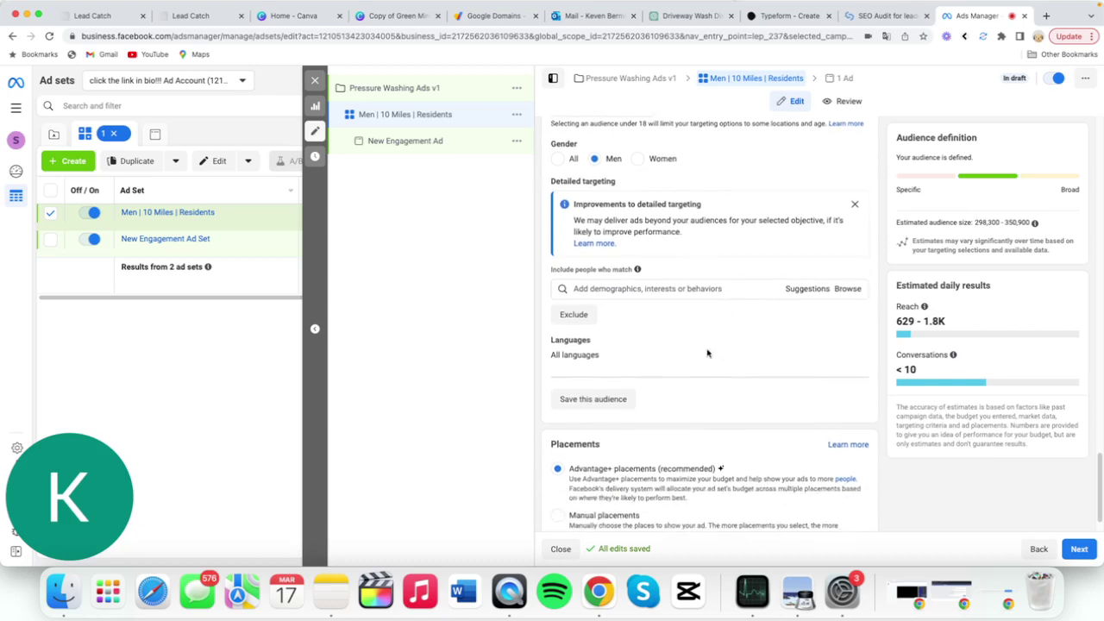
scroll(703, 352, "down", 2)
scroll(675, 349, "down", 1)
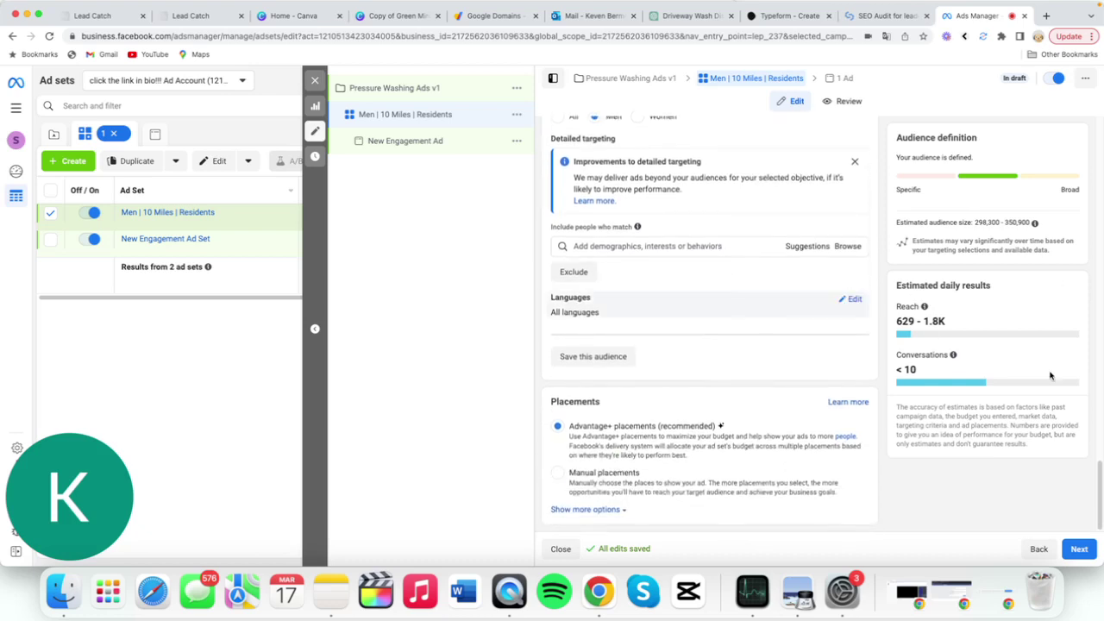
left_click(855, 298)
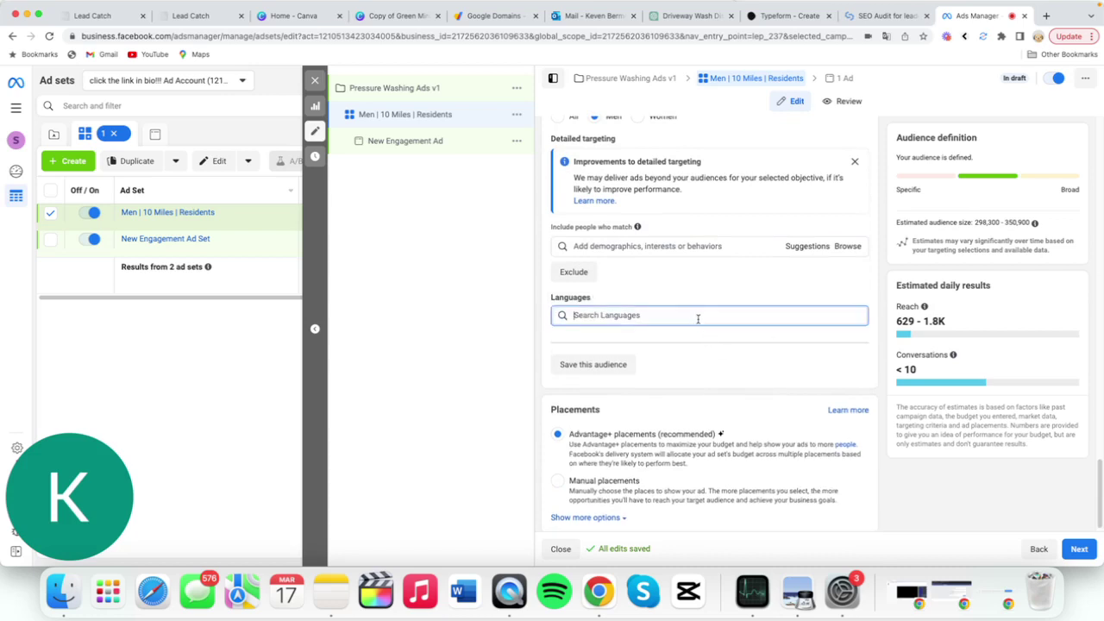
type("e")
key("BackSpace")
type("en")
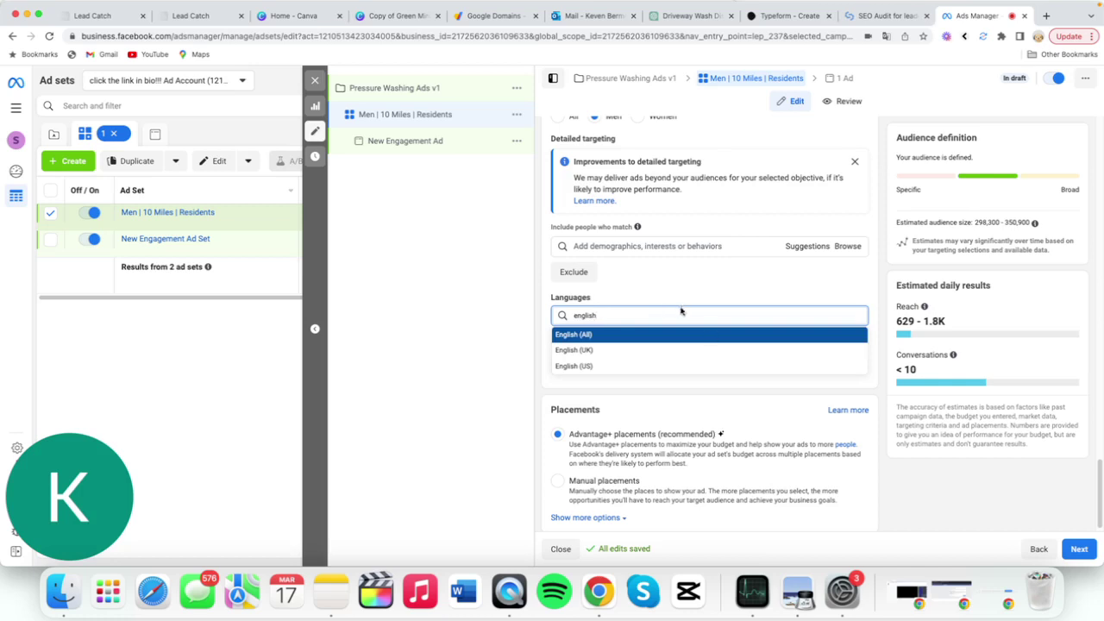
type("glish")
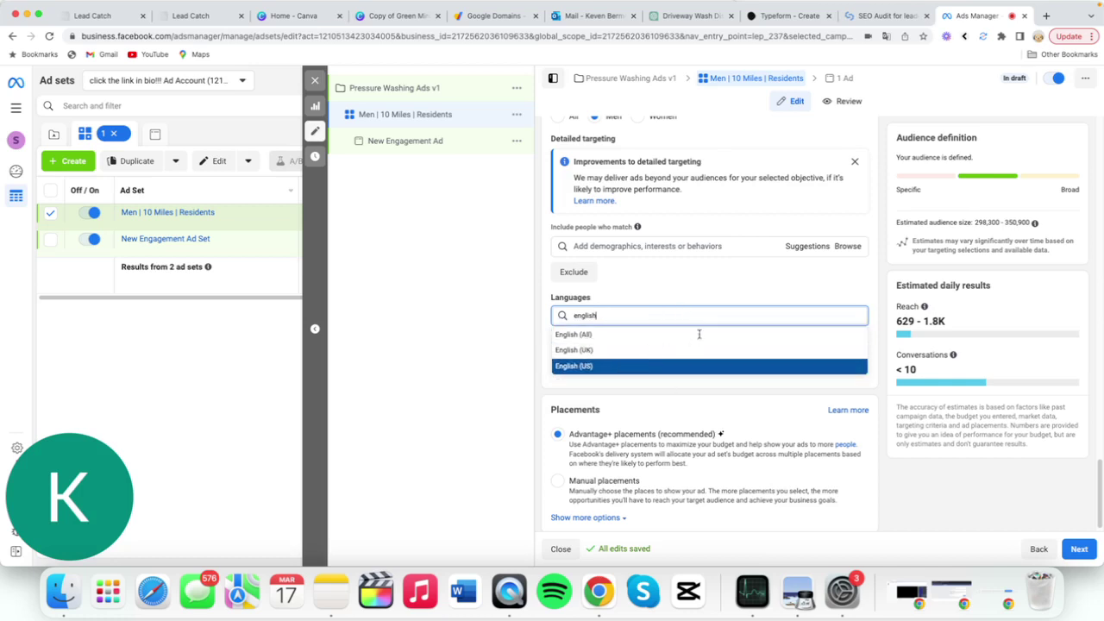
key("Return")
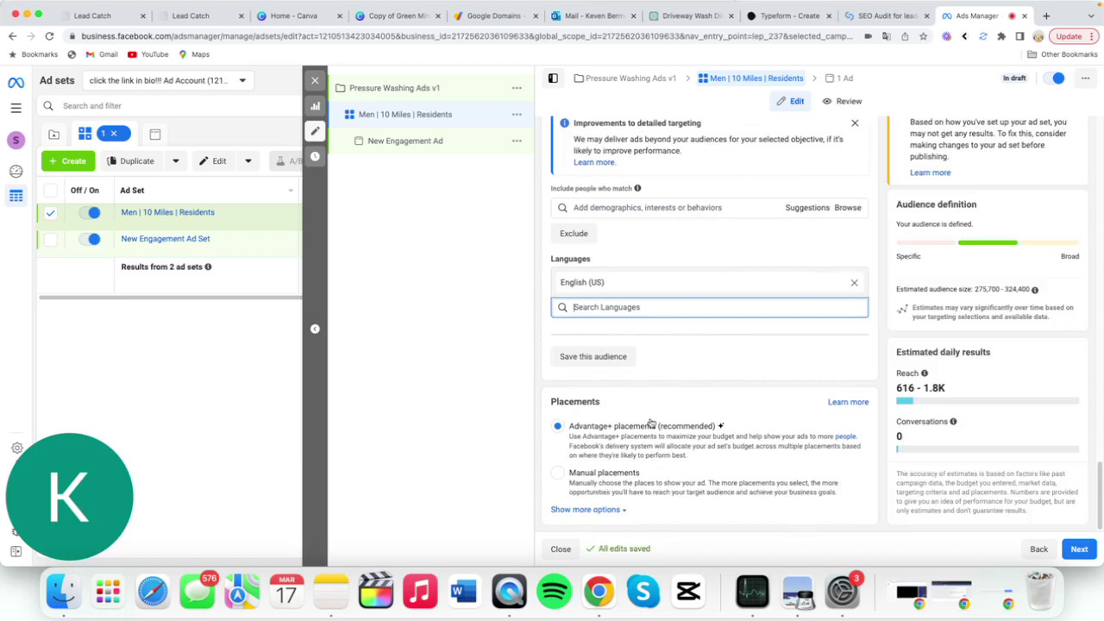
Switch the ad set to manual placements and exclude the Audience network, Messenger and Instagram platforms.
left_click(558, 478)
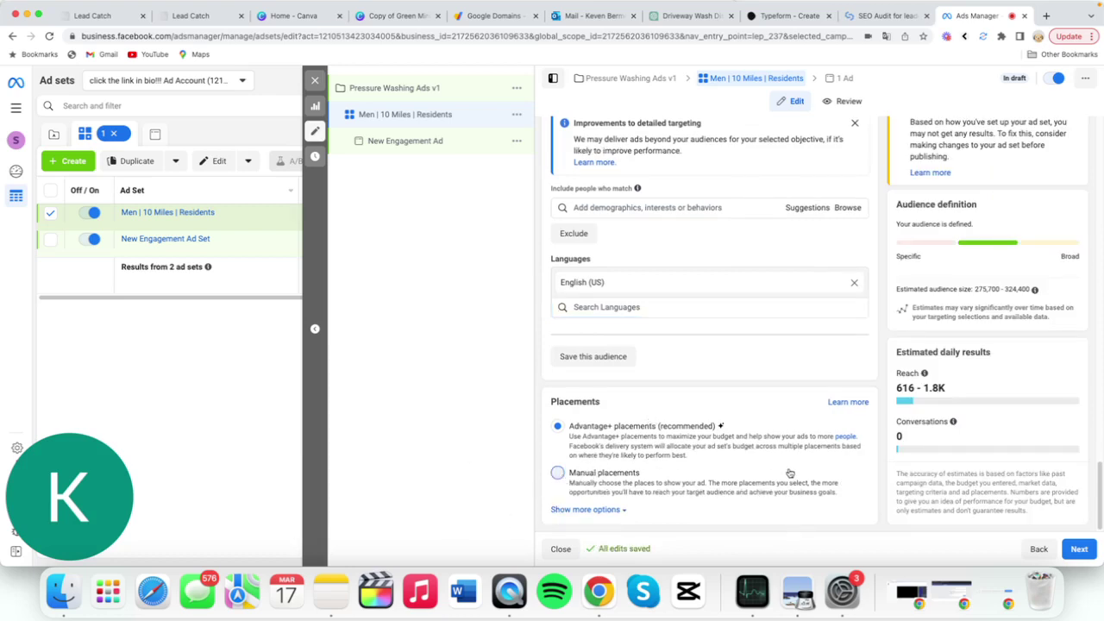
scroll(759, 440, "down", 5)
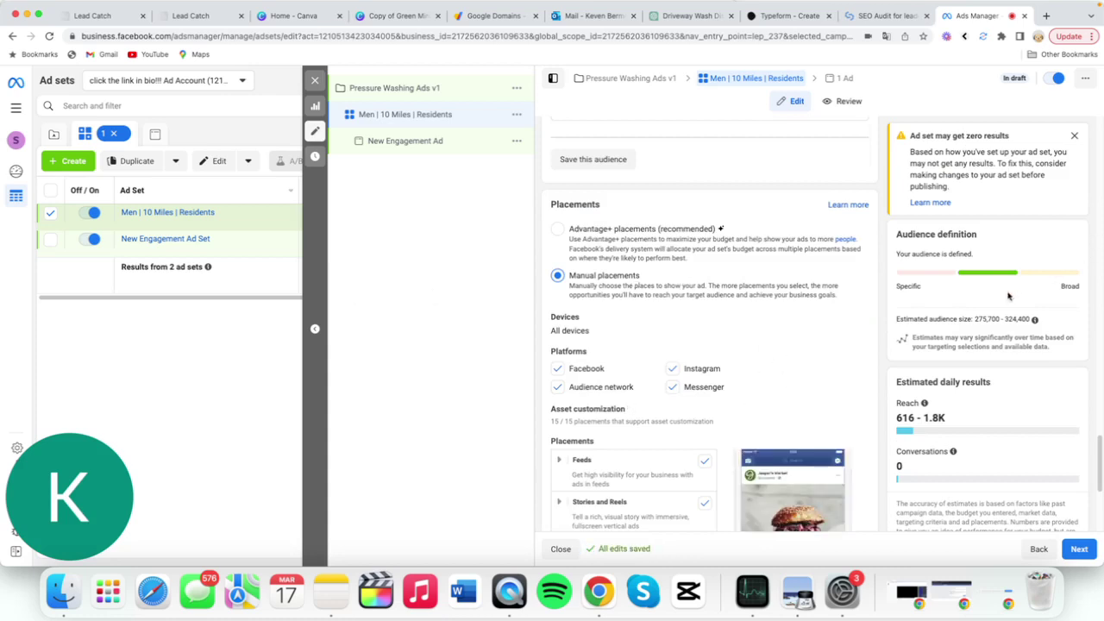
scroll(710, 322, "down", 3)
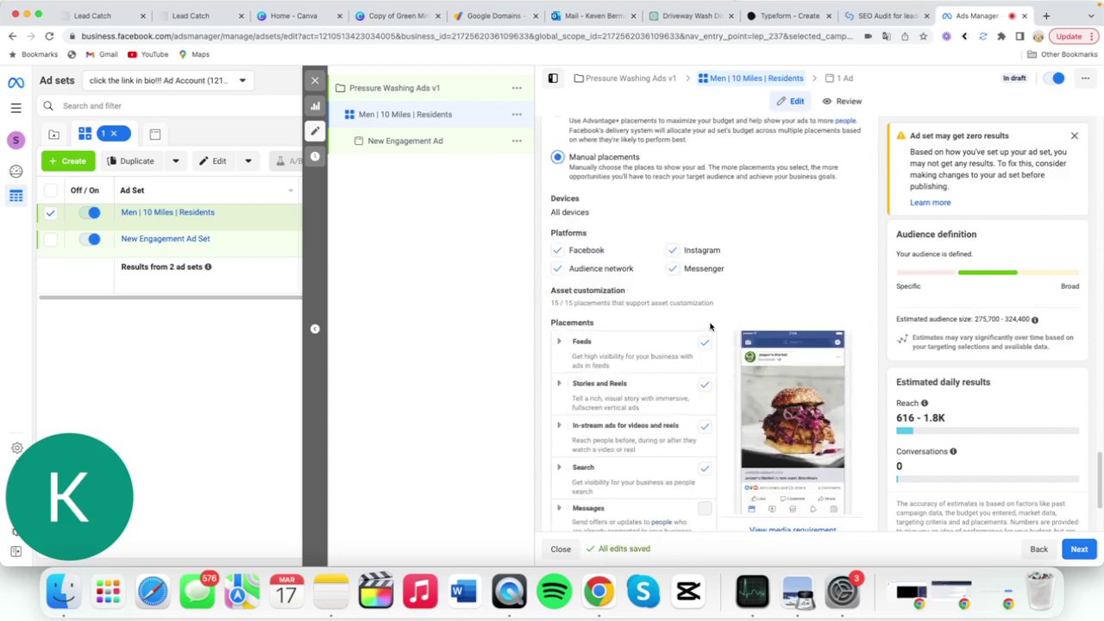
left_click(557, 270)
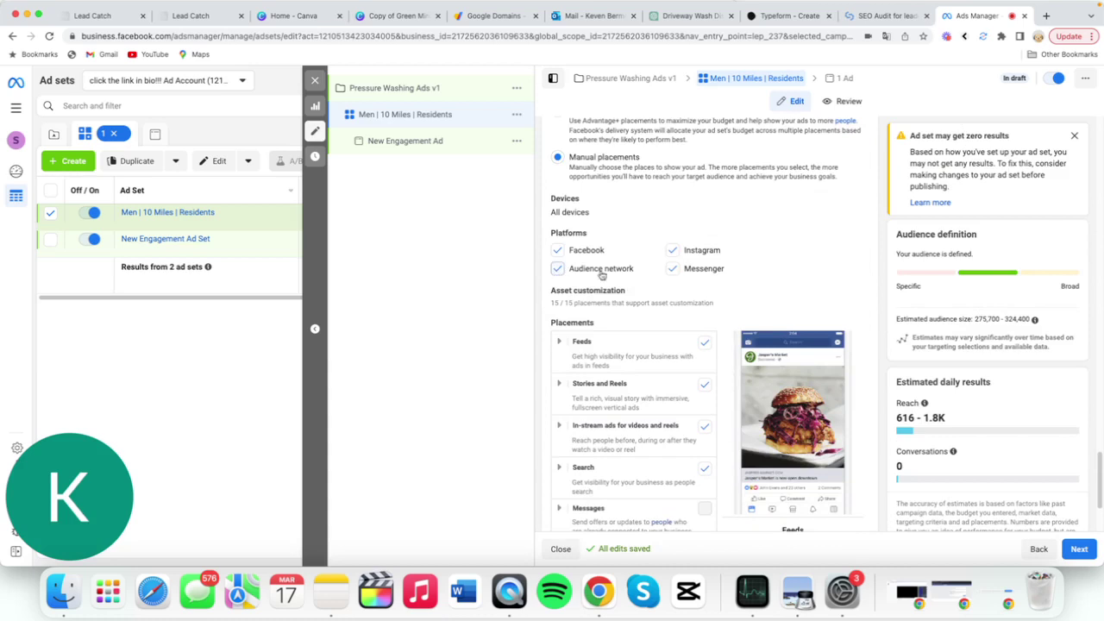
left_click(673, 250)
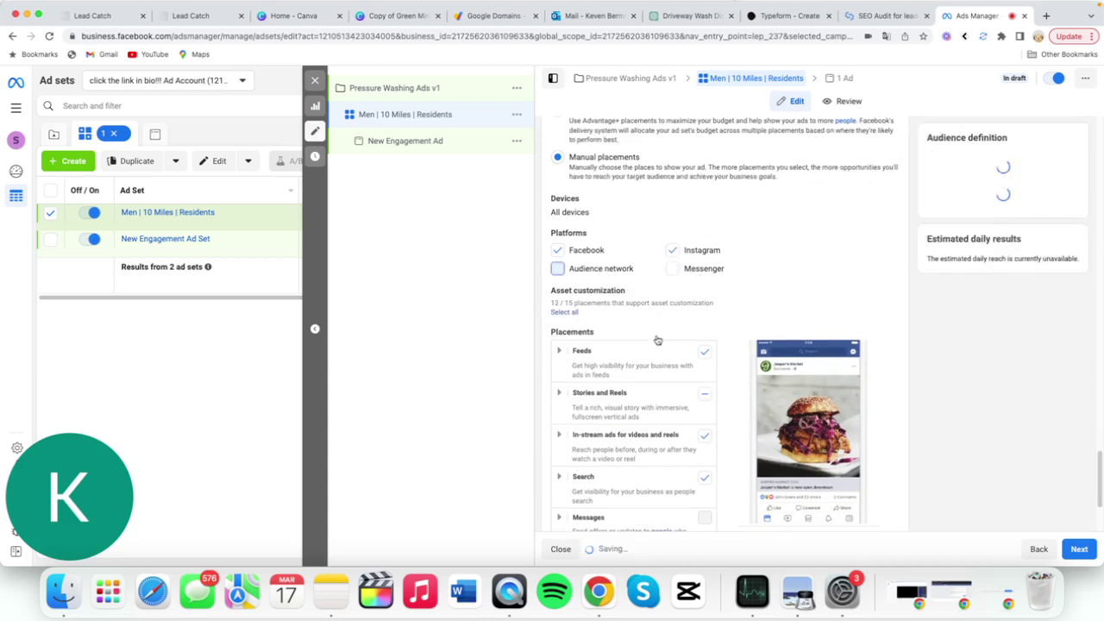
Exclude Facebook Marketplace and Facebook video feeds from the Feeds placements, keeping Facebook Feed selected.
scroll(621, 293, "down", 4)
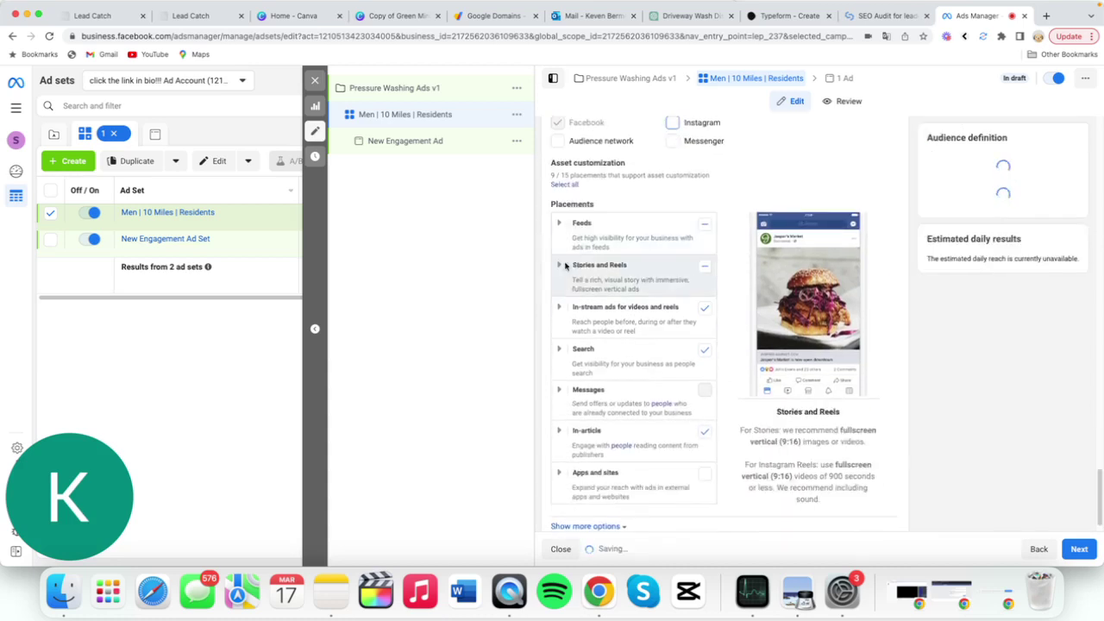
left_click(559, 197)
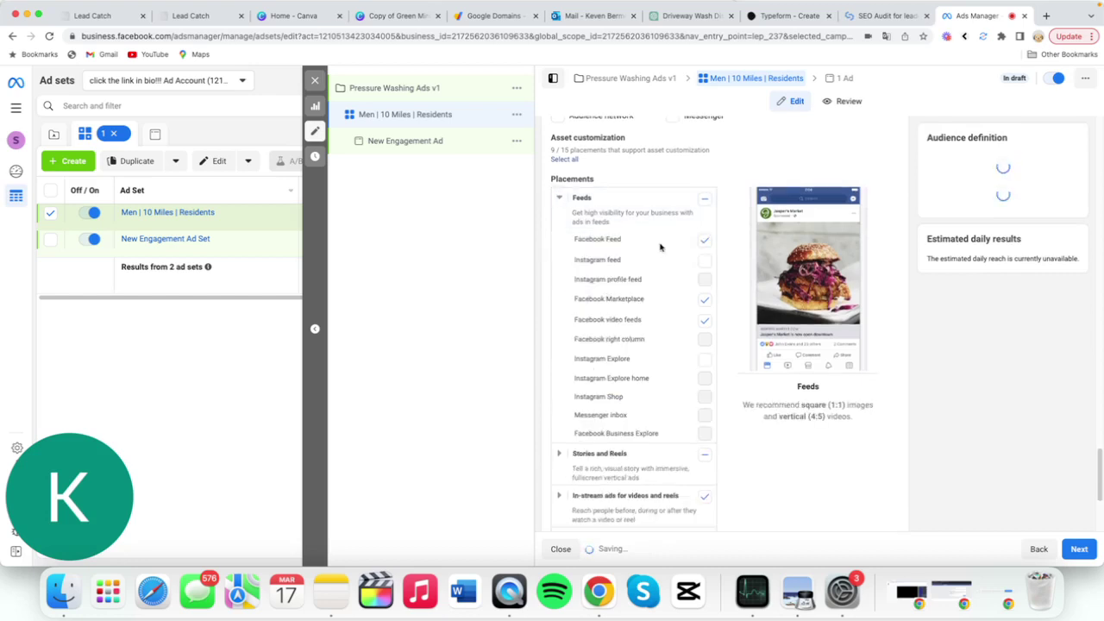
left_click(703, 300)
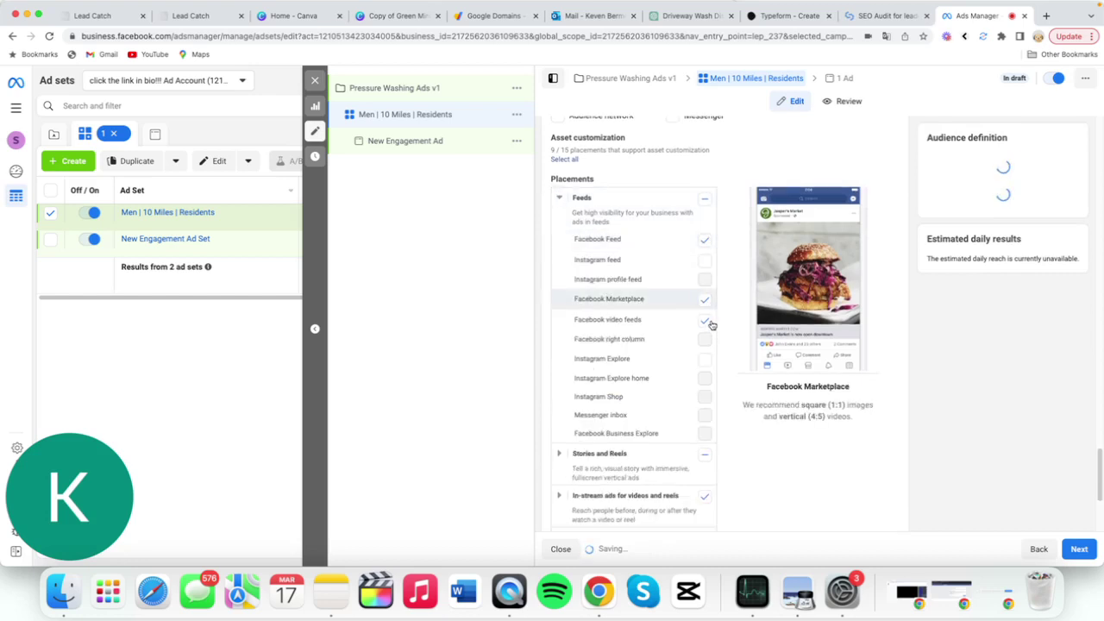
left_click(705, 320)
scroll(682, 297, "down", 1)
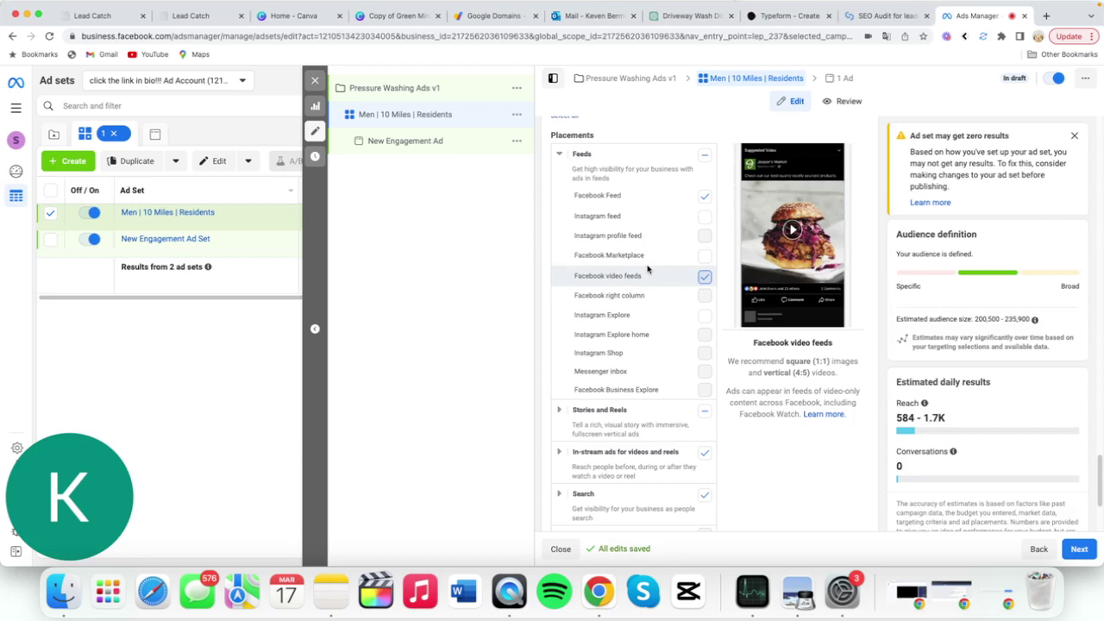
left_click(705, 277)
scroll(641, 276, "down", 2)
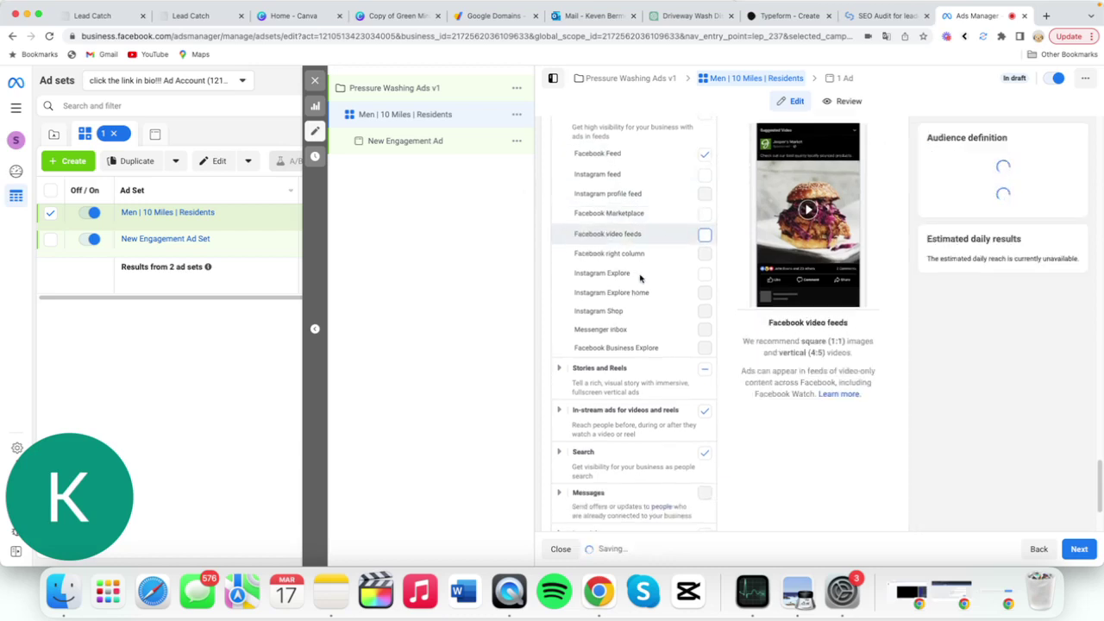
Exclude Facebook Stories, Facebook Reels and in-stream ads for videos and reels from the placements.
left_click(559, 353)
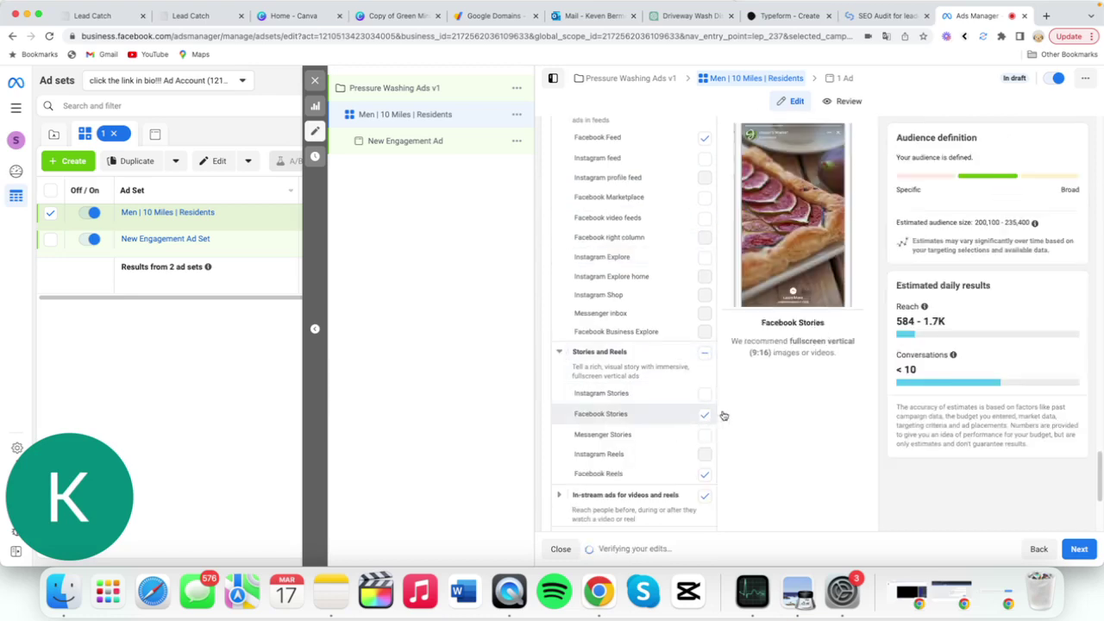
scroll(656, 432, "down", 2)
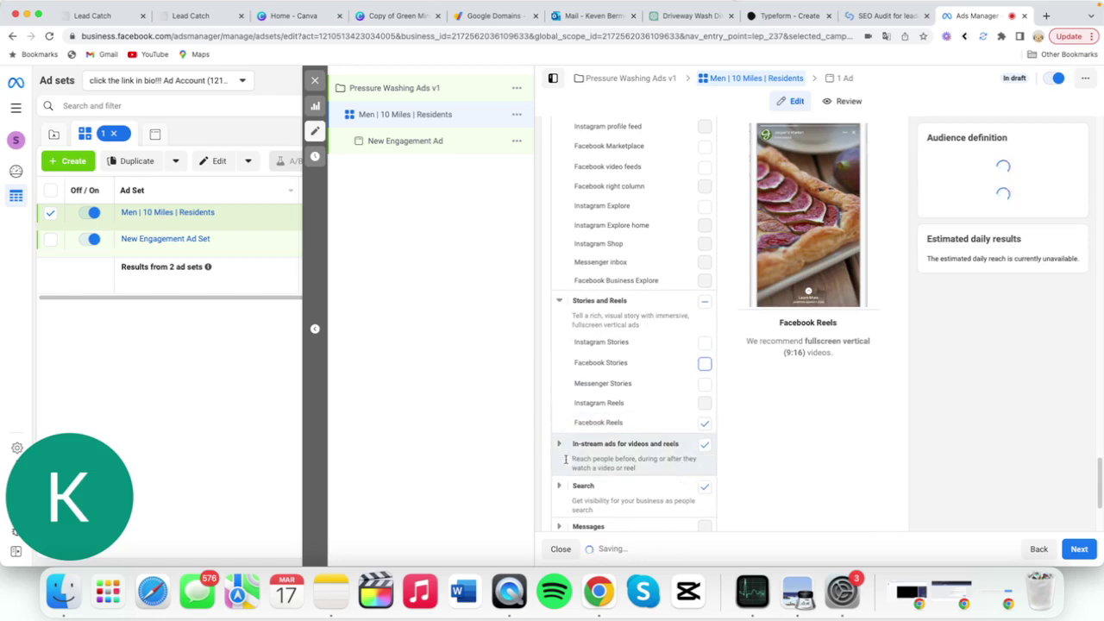
left_click(706, 450)
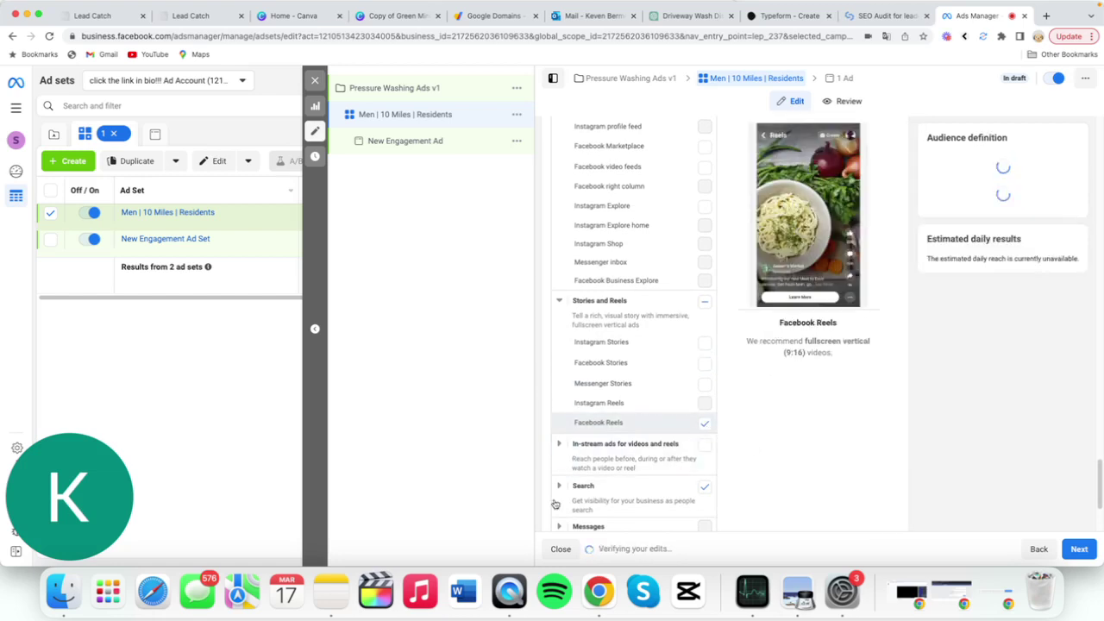
scroll(688, 403, "down", 4)
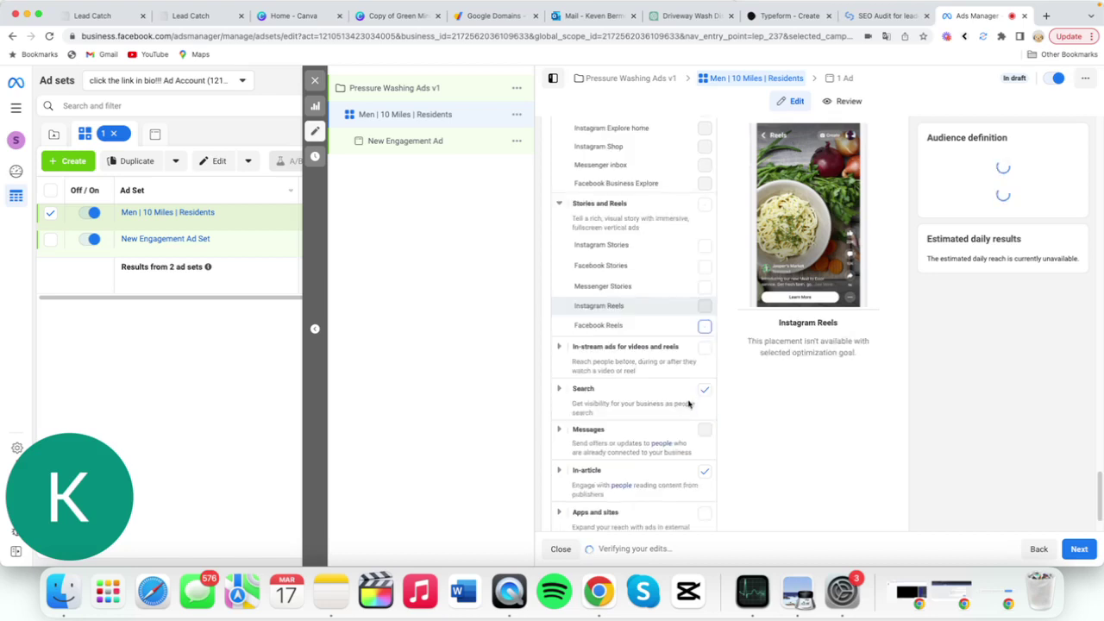
Exclude the Search and In-article placements from the ad set.
left_click(705, 382)
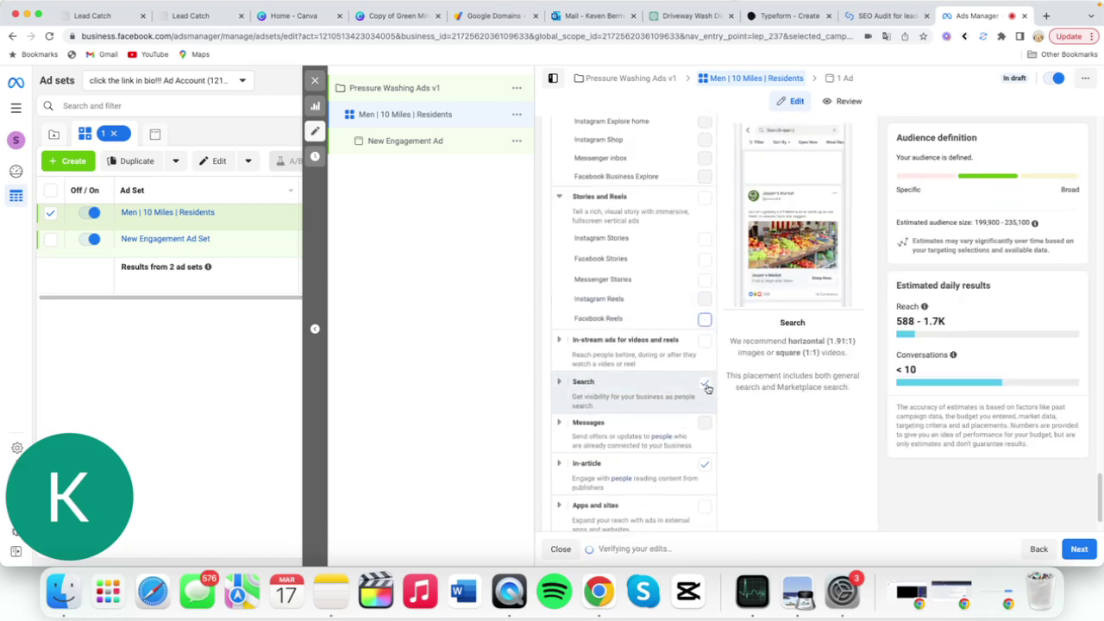
left_click(705, 390)
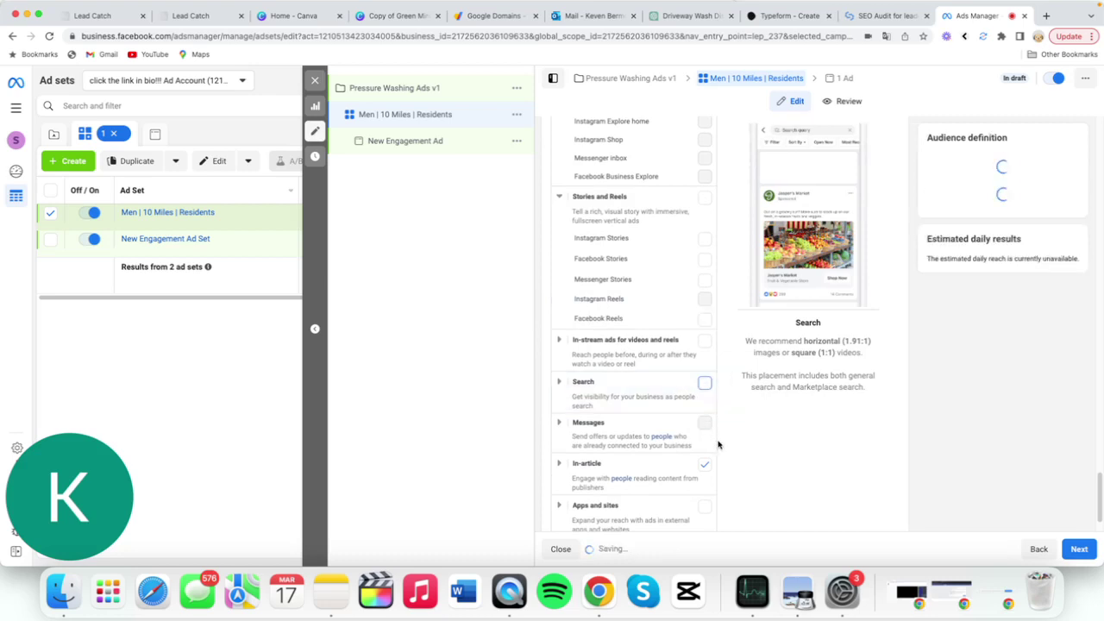
scroll(719, 395, "down", 1)
left_click(708, 436)
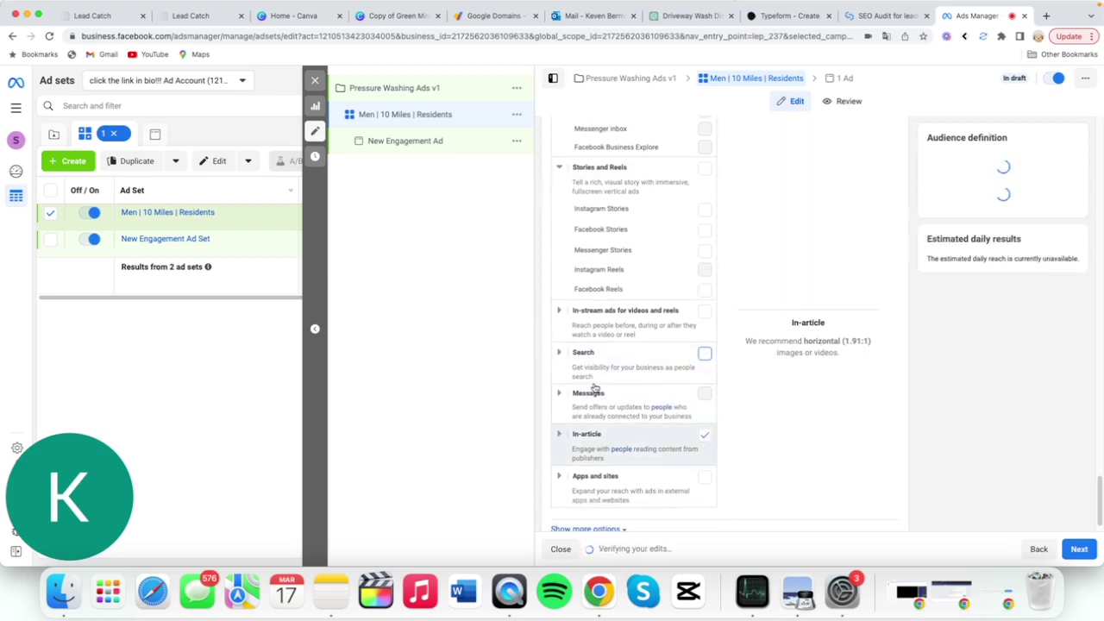
scroll(598, 388, "down", 1)
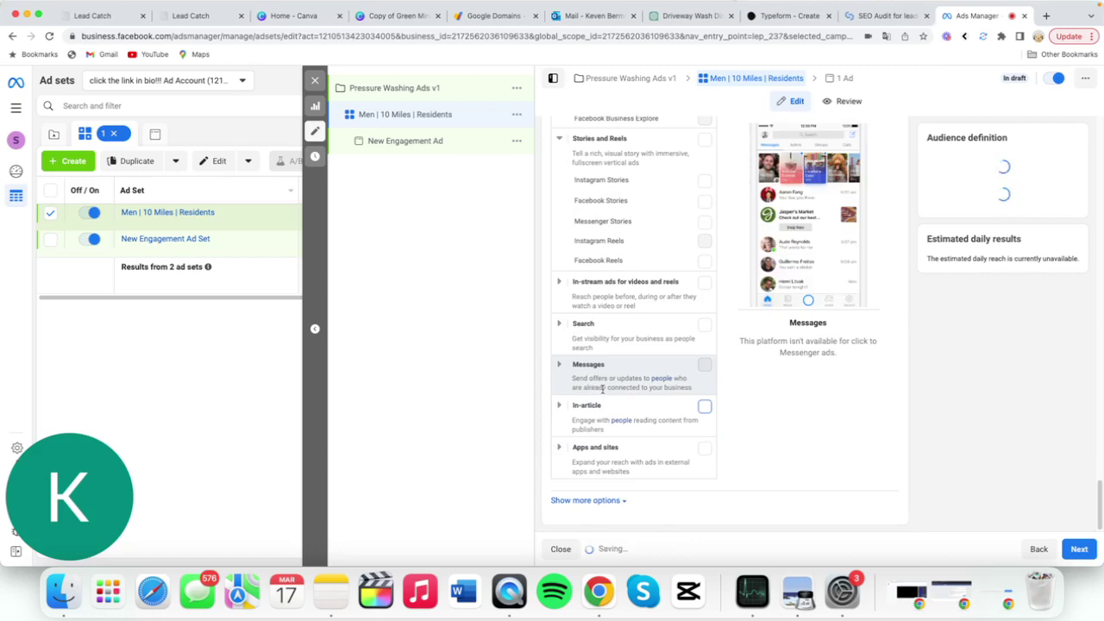
Review the ad set's audience and placement settings and dismiss the zero-results warning.
scroll(609, 390, "up", 10)
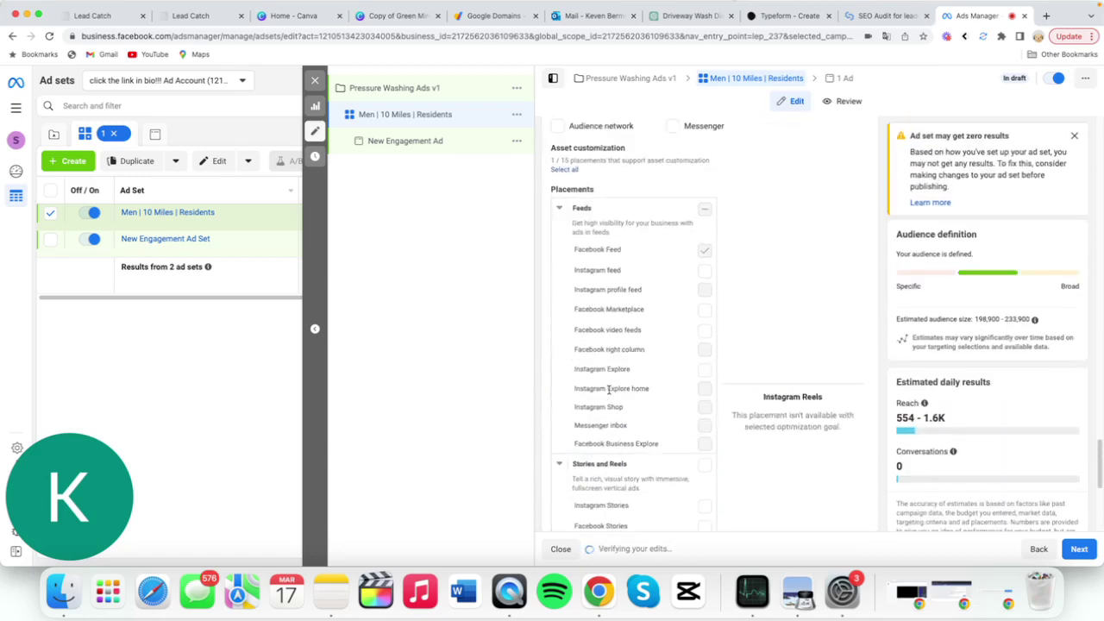
scroll(595, 354, "down", 3)
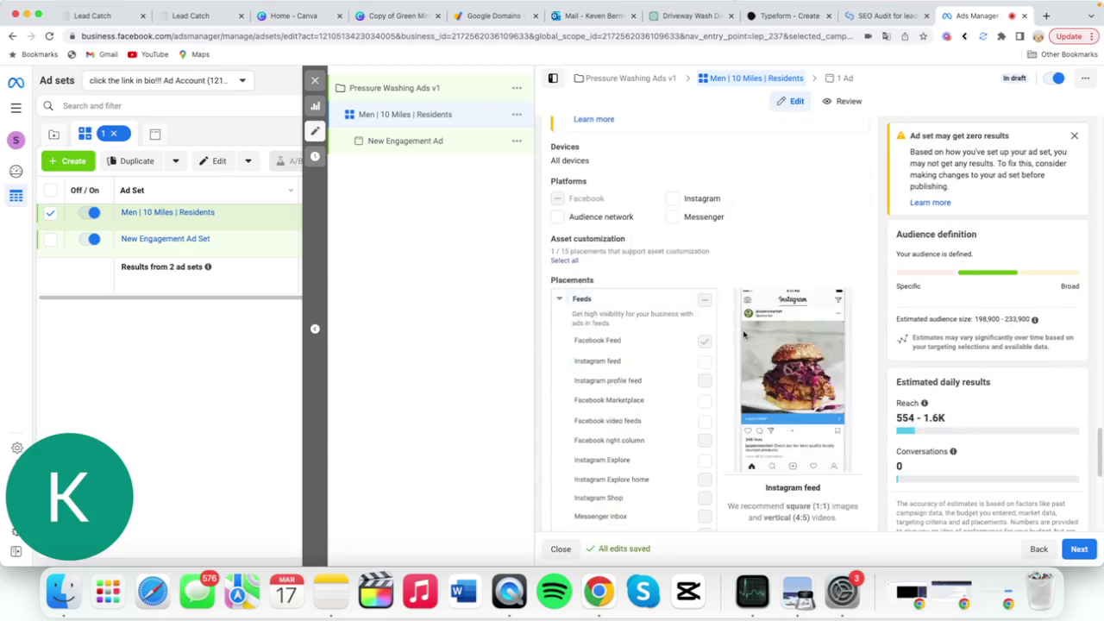
scroll(744, 337, "up", 2)
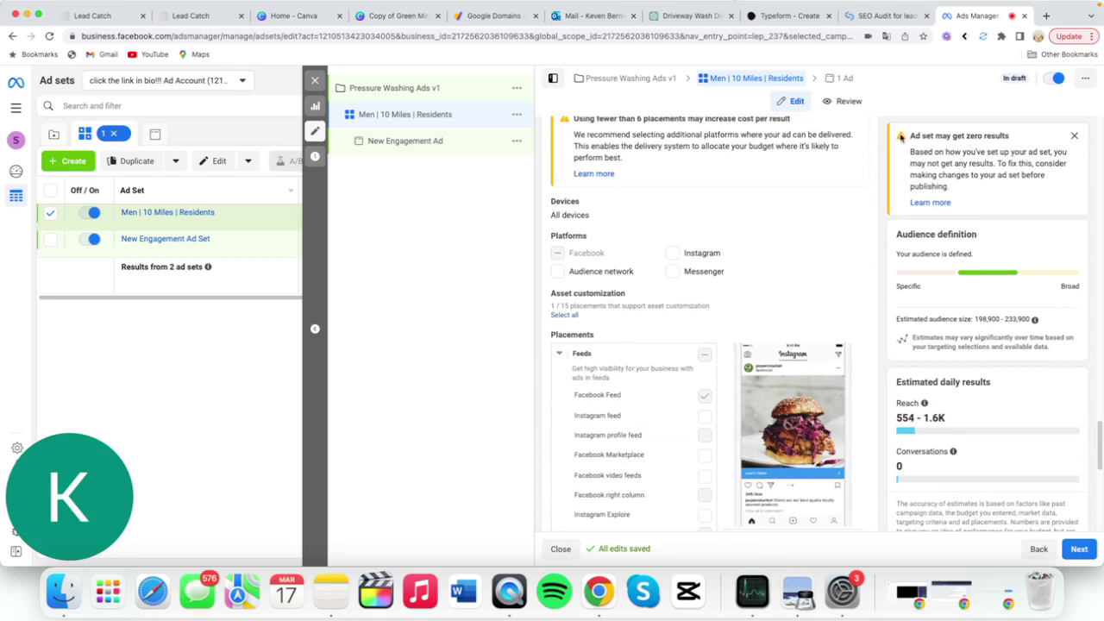
left_click(1074, 135)
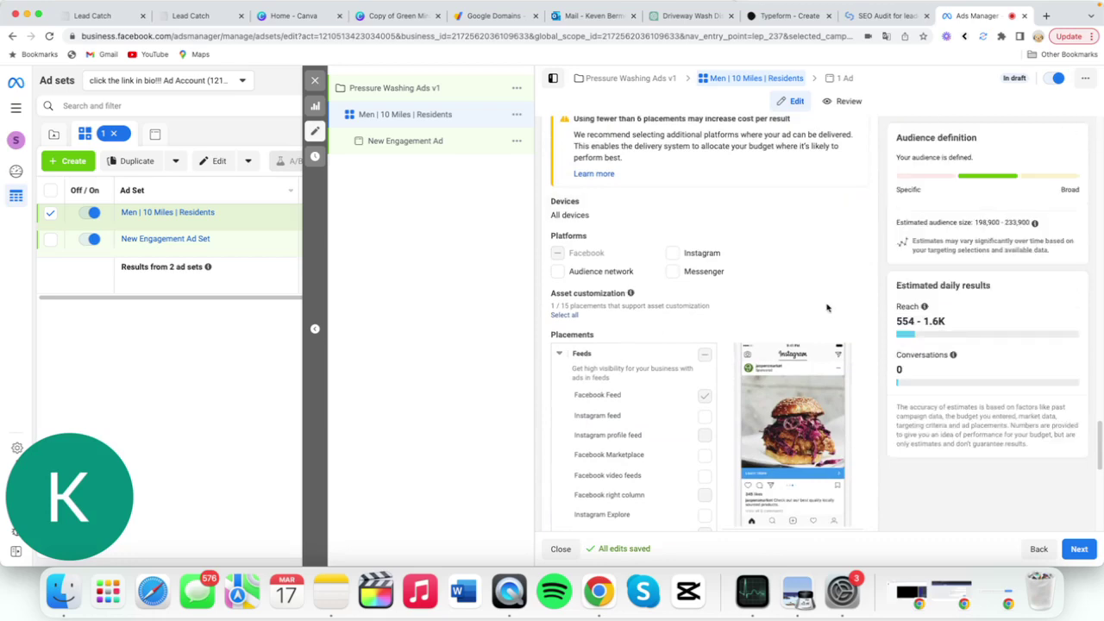
scroll(827, 293, "up", 5)
scroll(826, 293, "up", 10)
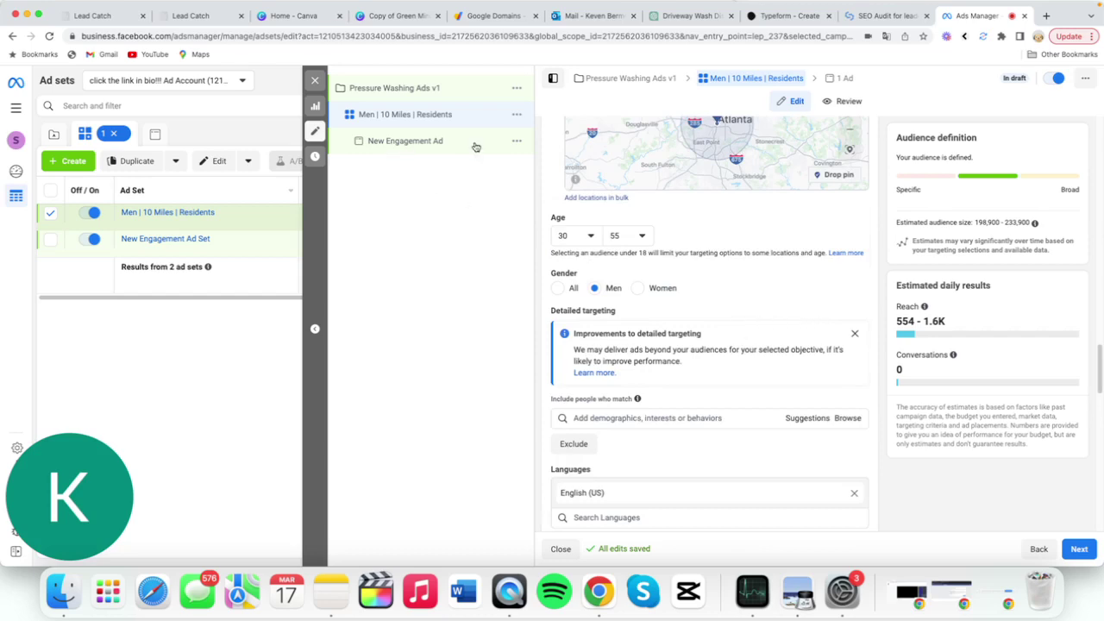
scroll(669, 432, "down", 10)
scroll(669, 435, "down", 3)
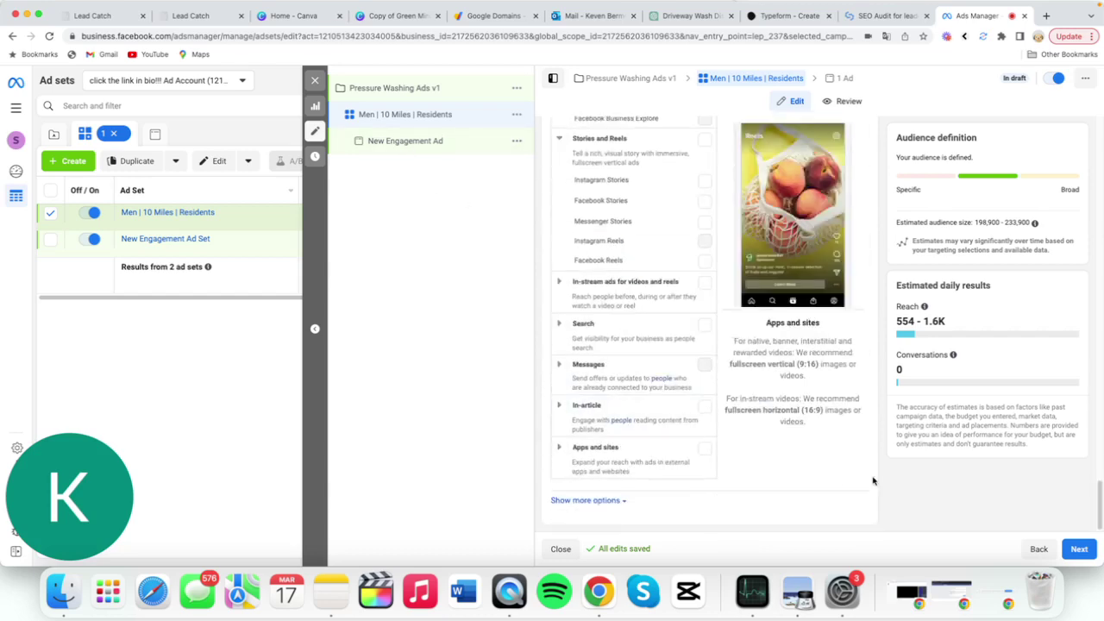
Open the new engagement ad under the Men | 10 Miles | Residents ad set and rename it v1.
left_click(441, 145)
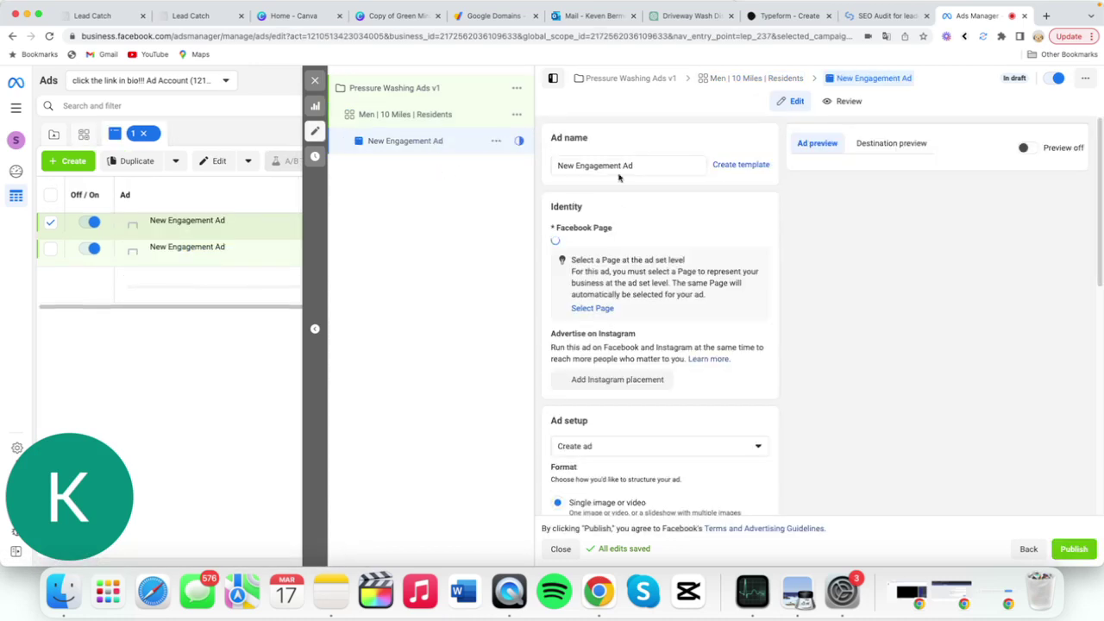
left_click_drag(656, 163, 549, 165)
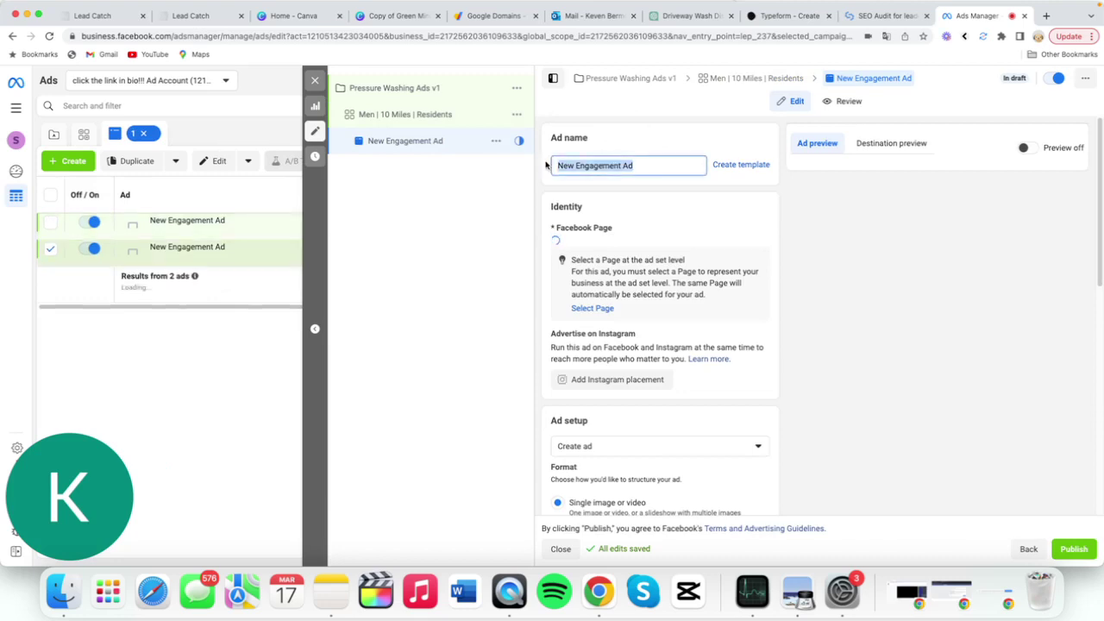
type("V")
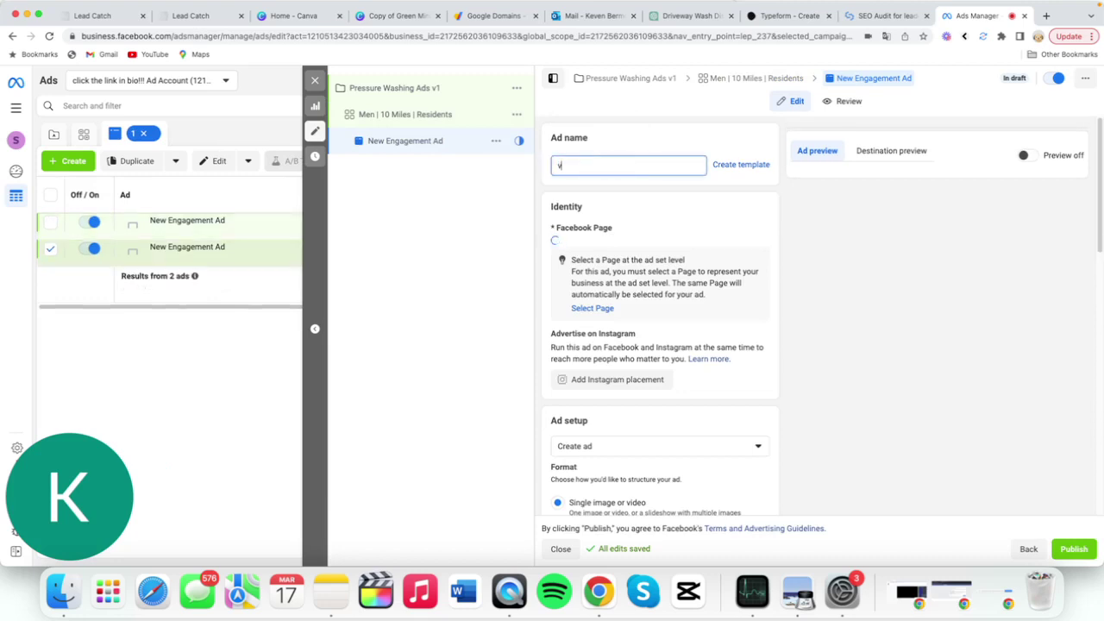
type("1")
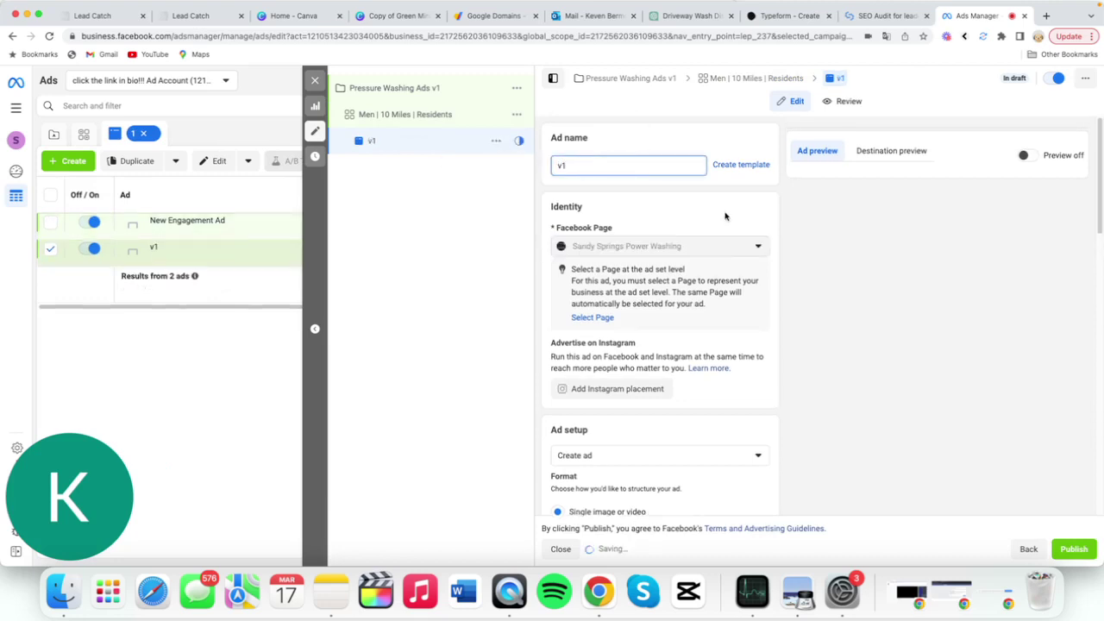
left_click(739, 212)
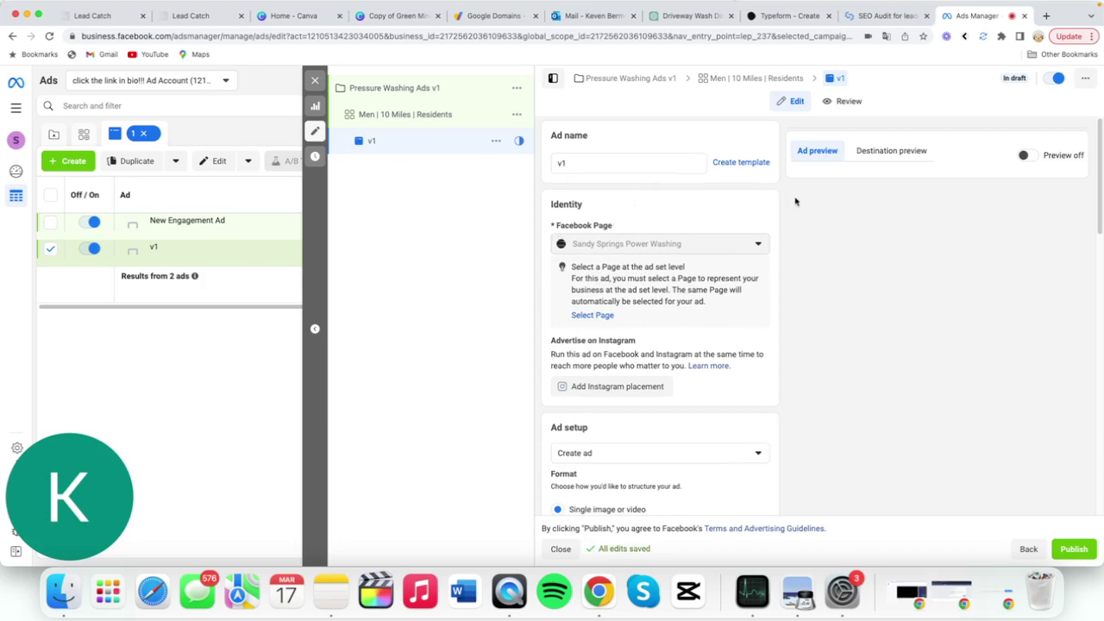
scroll(1048, 270, "down", 2)
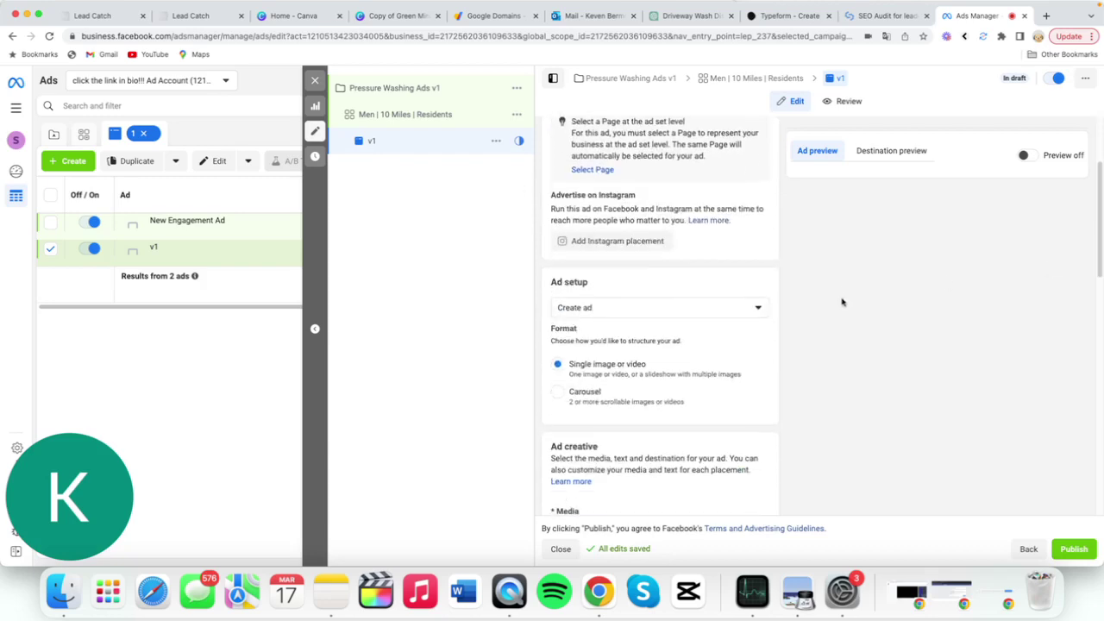
scroll(776, 302, "up", 2)
scroll(667, 307, "down", 3)
scroll(667, 307, "up", 3)
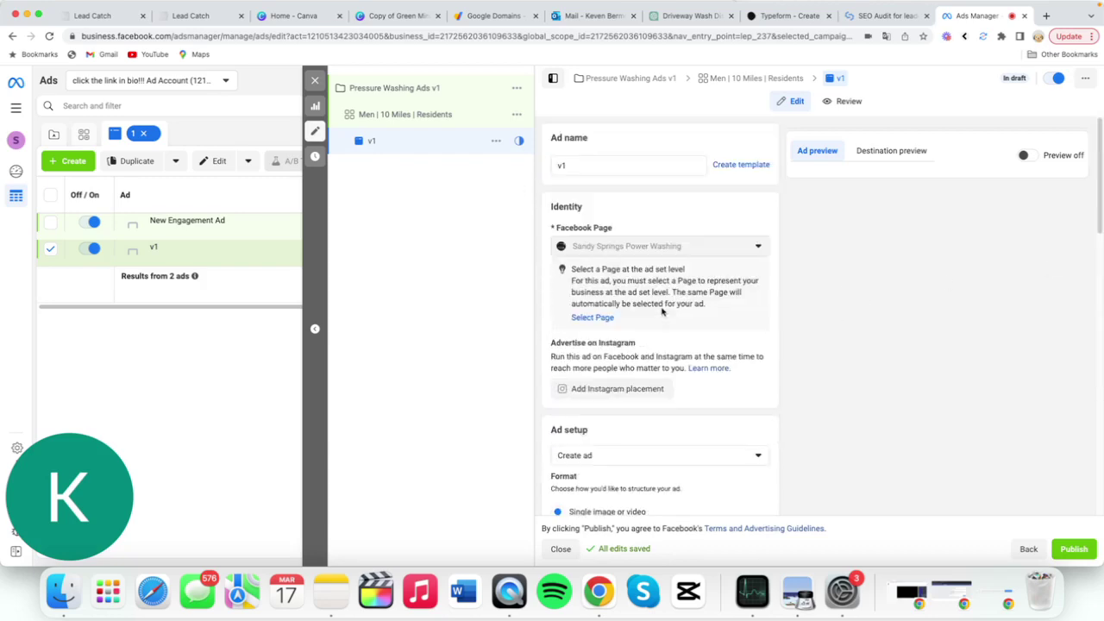
scroll(662, 301, "down", 5)
scroll(682, 289, "up", 3)
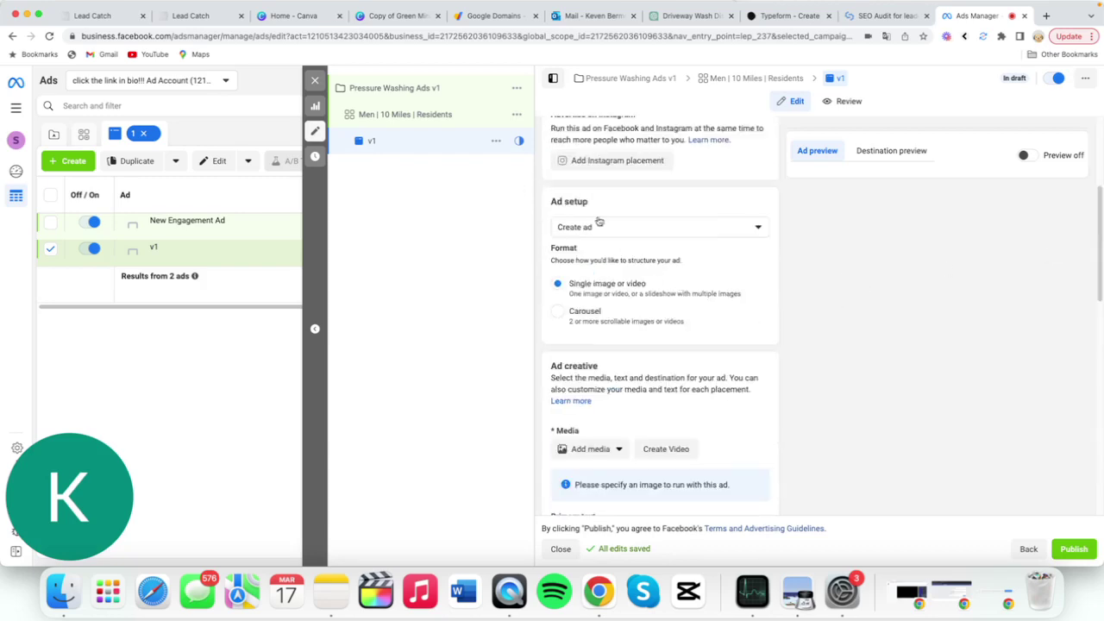
Duplicate the v1 ad within the Men | 10 Miles | Residents ad set and rename the copy v2.
left_click(504, 146)
left_click(530, 204)
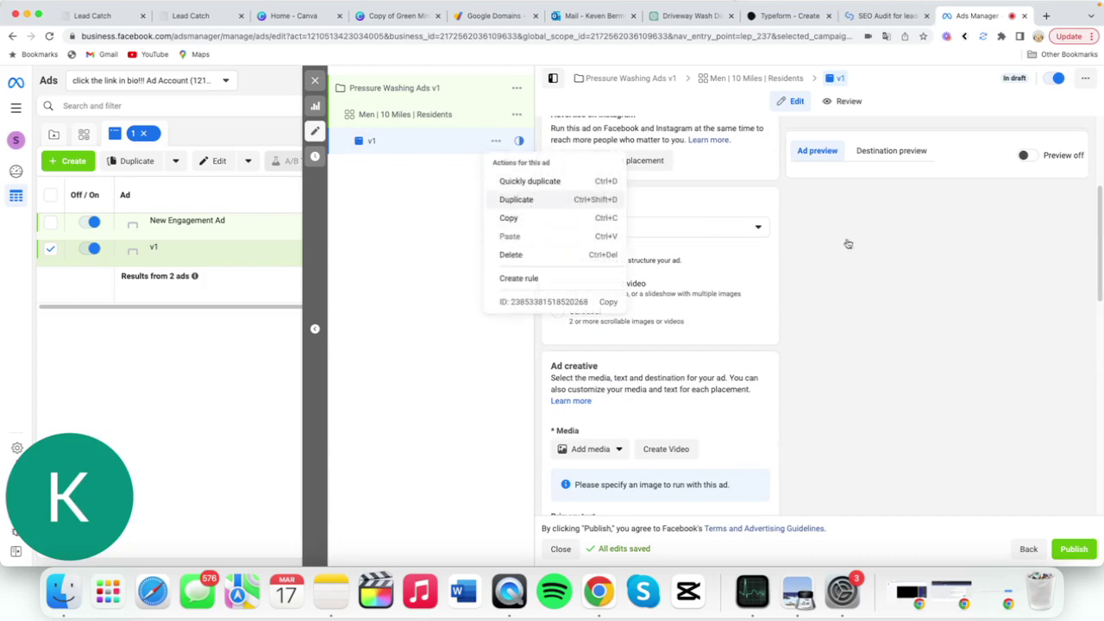
left_click(689, 439)
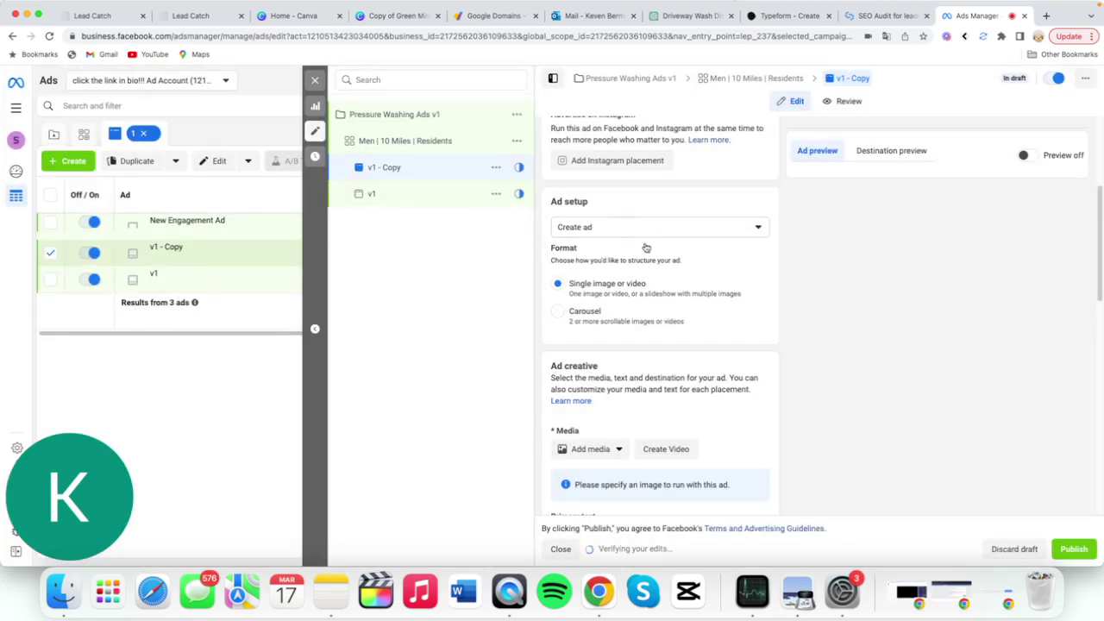
triple_click(666, 164)
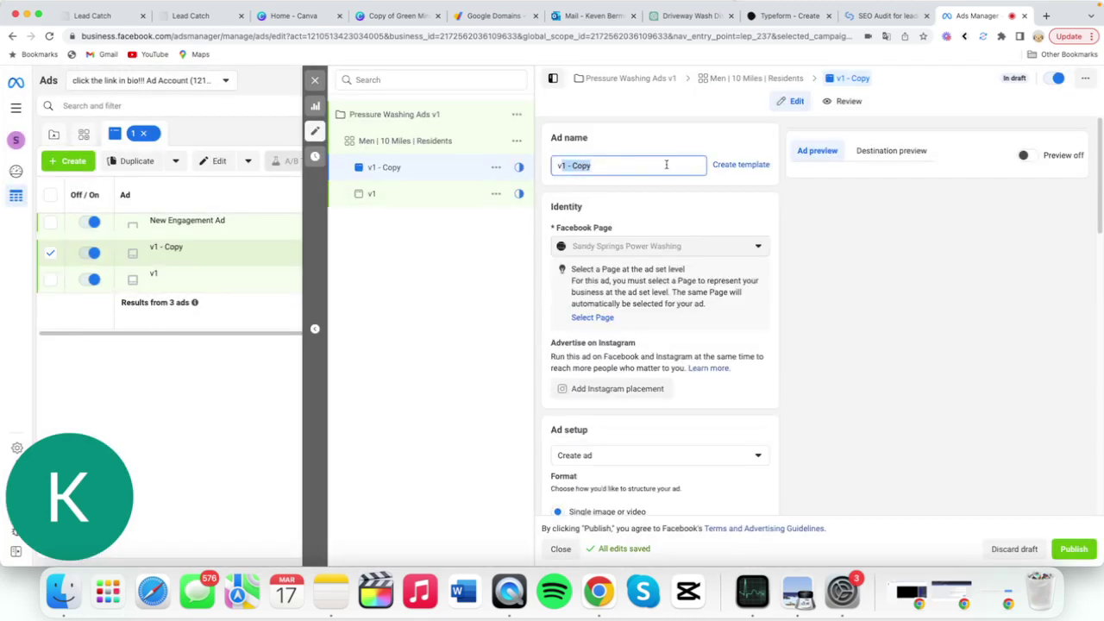
type("v2")
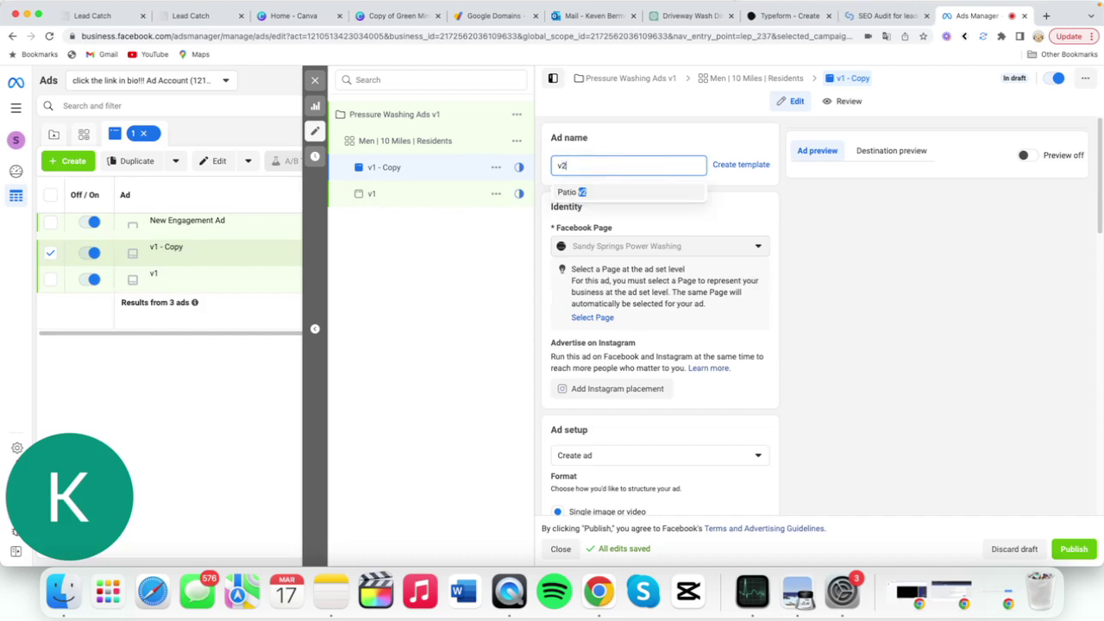
left_click(749, 221)
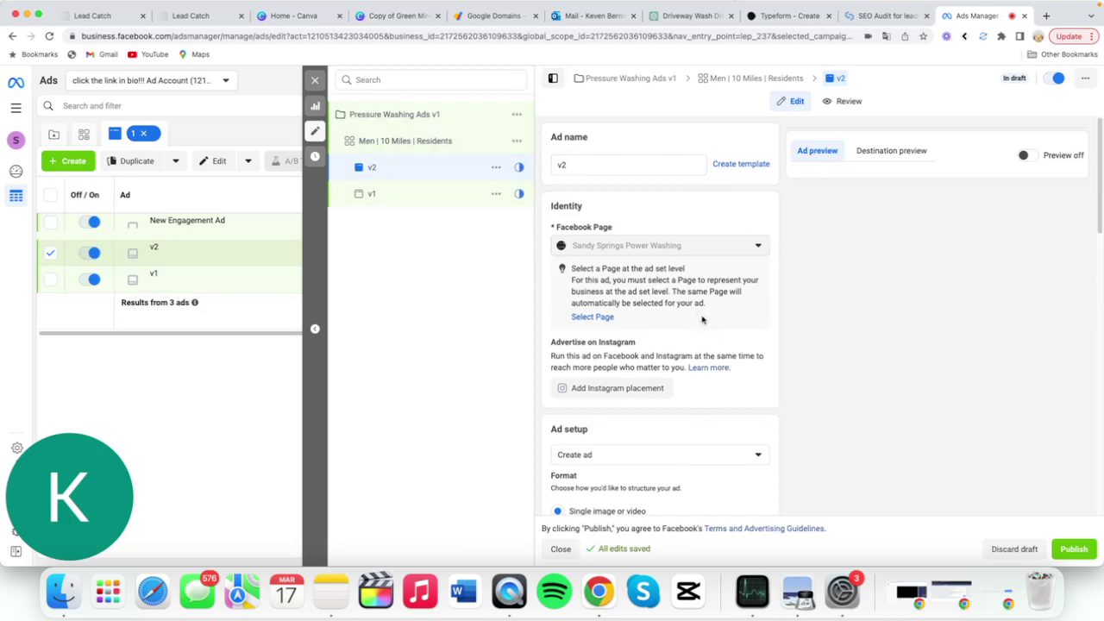
Add the account image 4.png to the v2 ad, keeping the original crop and leaving all creative optimizations off.
scroll(702, 322, "down", 2)
scroll(703, 325, "up", 2)
scroll(703, 326, "down", 5)
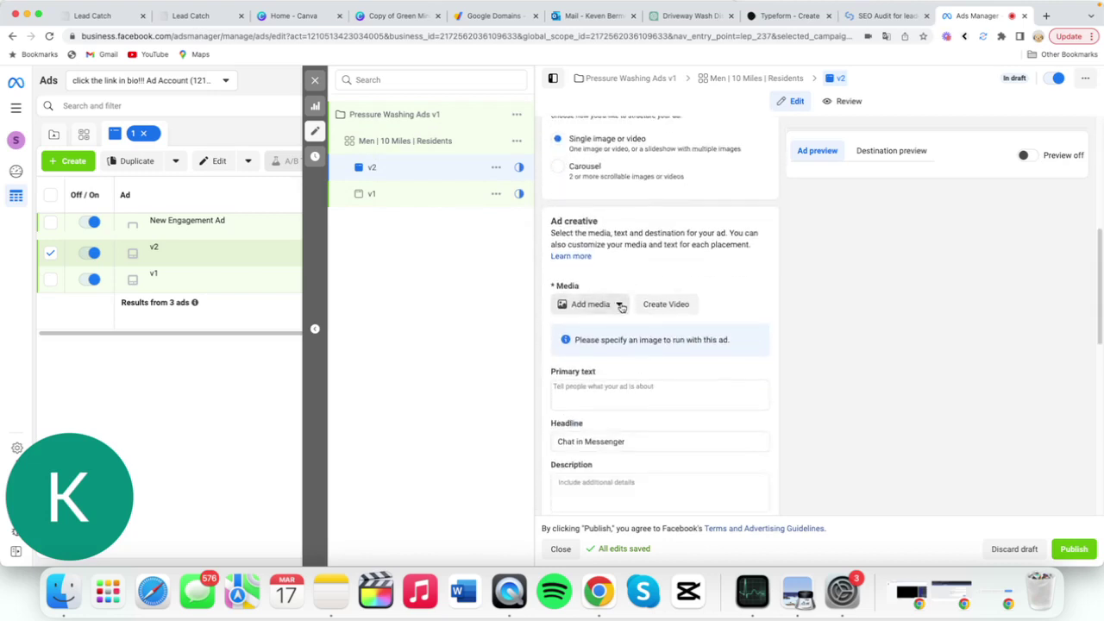
left_click(590, 303)
left_click(604, 329)
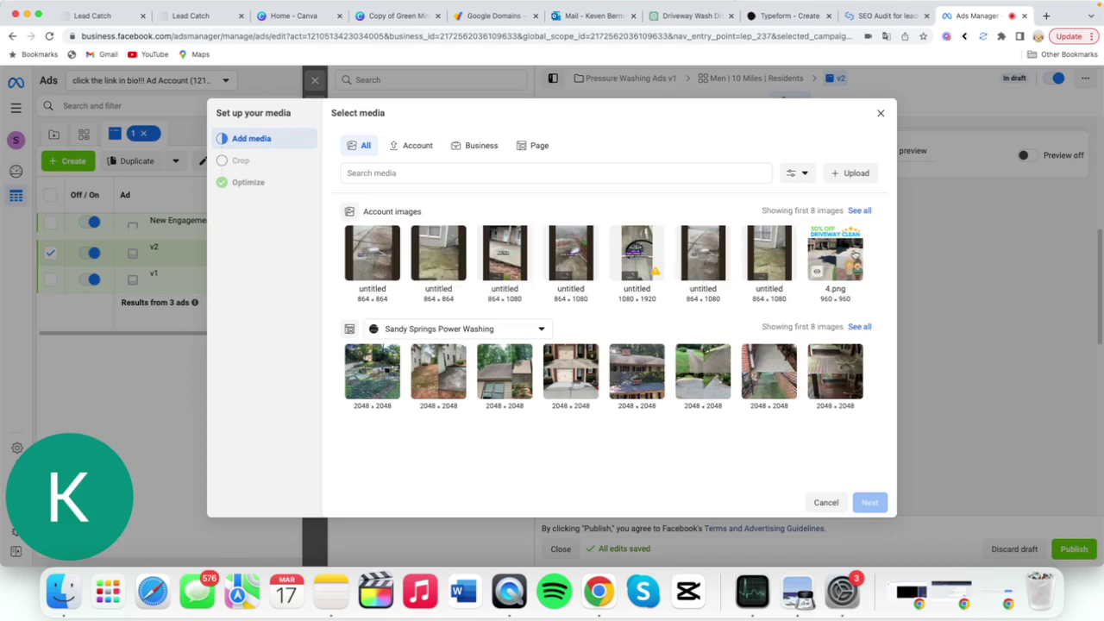
left_click(856, 255)
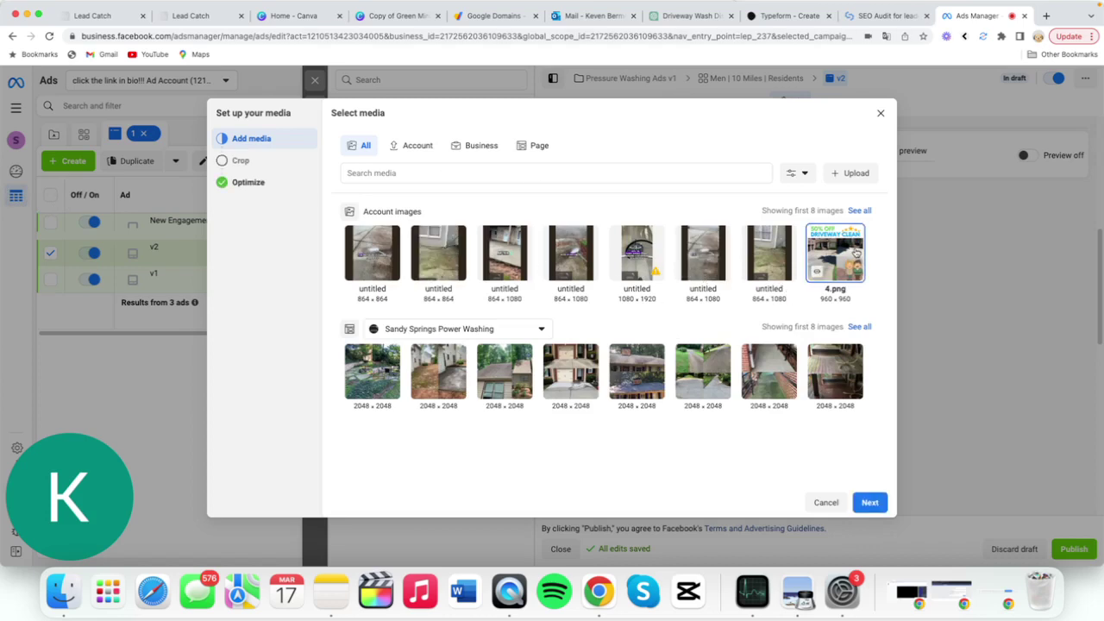
left_click(880, 498)
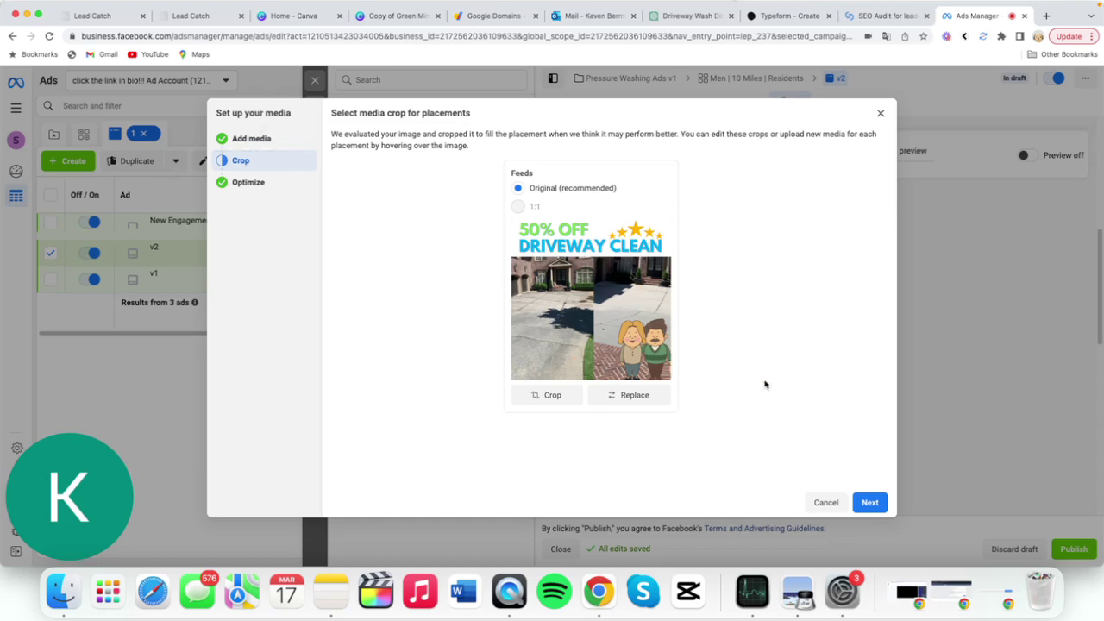
left_click(869, 507)
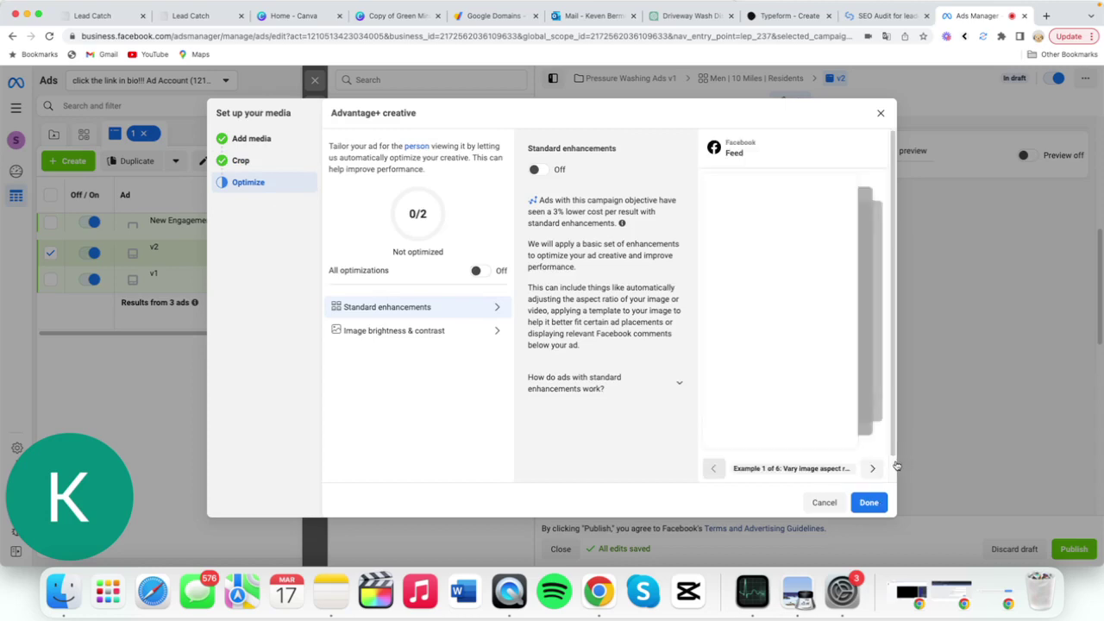
left_click(869, 502)
Copy the "Attention all homeowners!" text through the voucher line from the driveway note in Notes into the v2 ad's primary text.
scroll(676, 231, "down", 3)
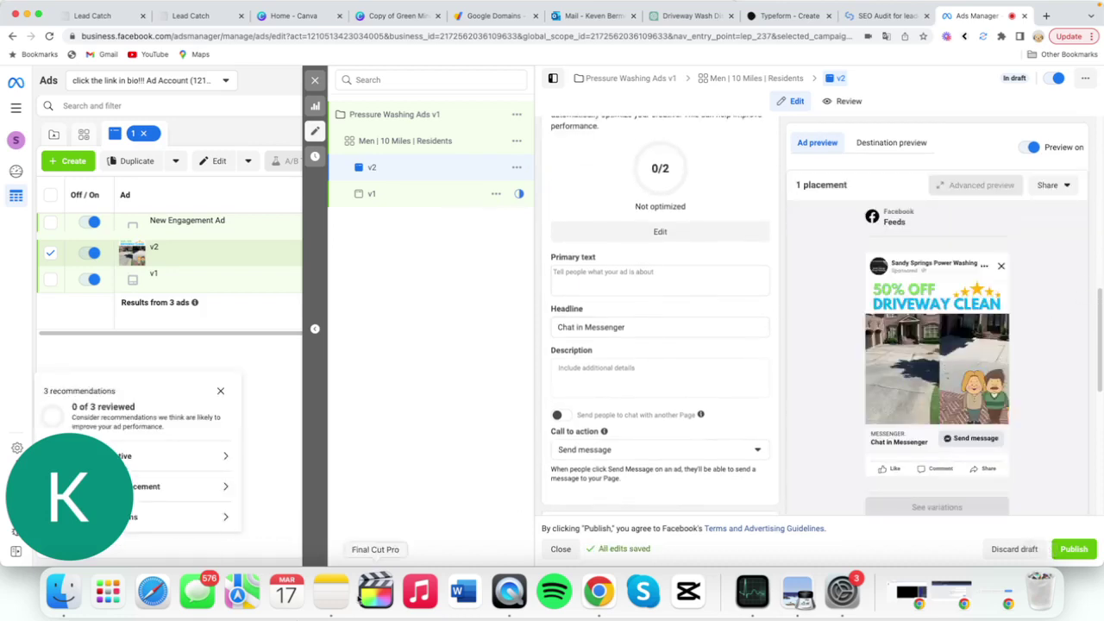
left_click(331, 592)
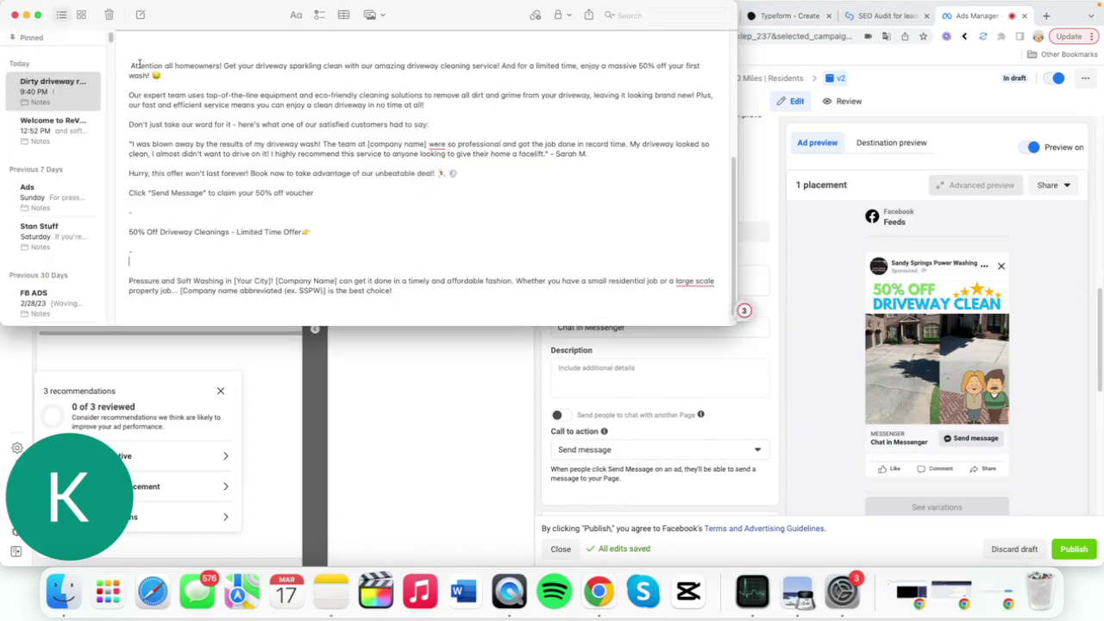
left_click_drag(130, 66, 474, 194)
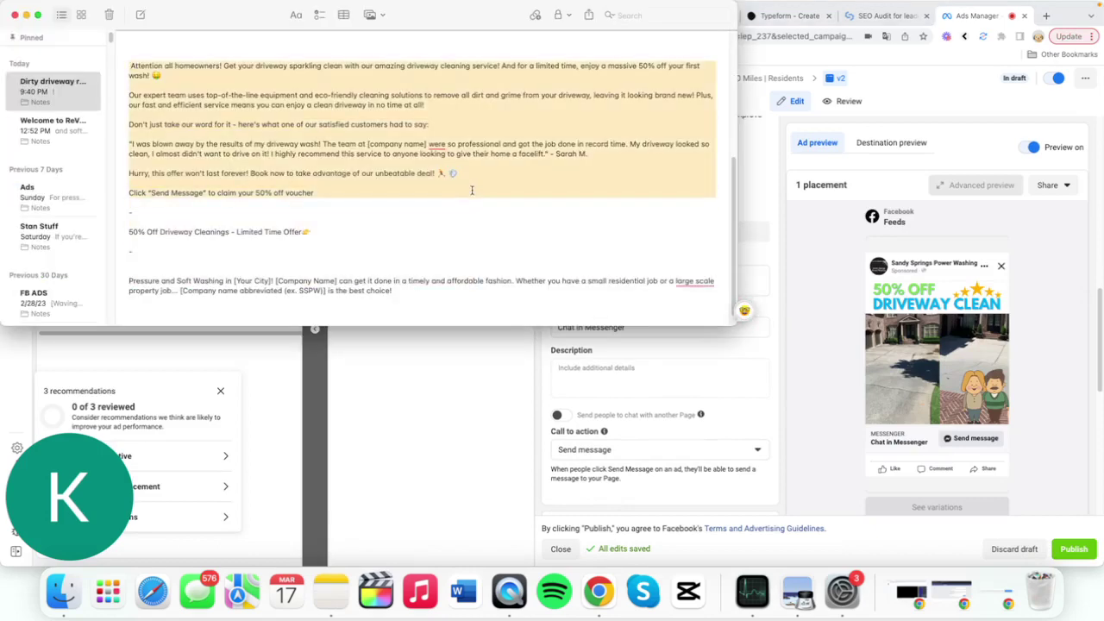
right_click(361, 184)
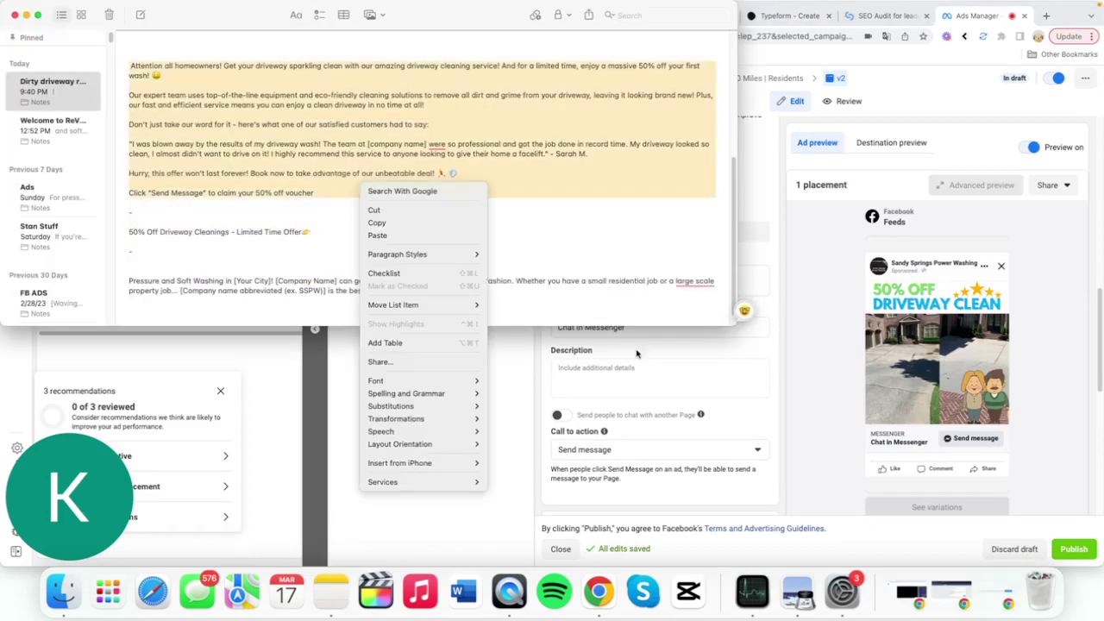
left_click(423, 224)
key("super+Tab")
right_click(615, 280)
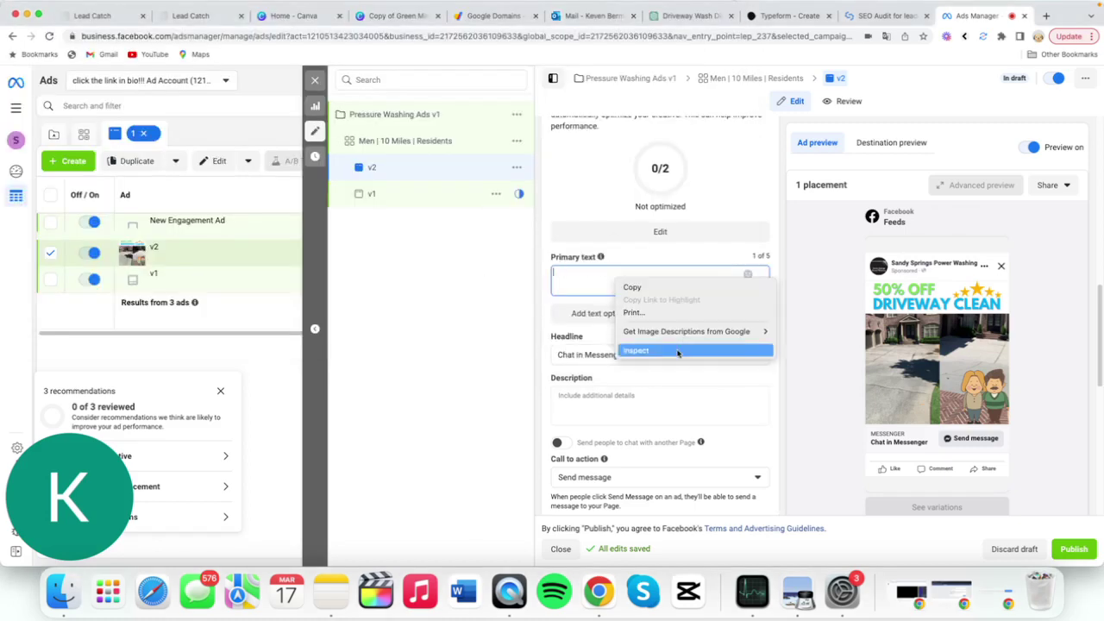
left_click(564, 277)
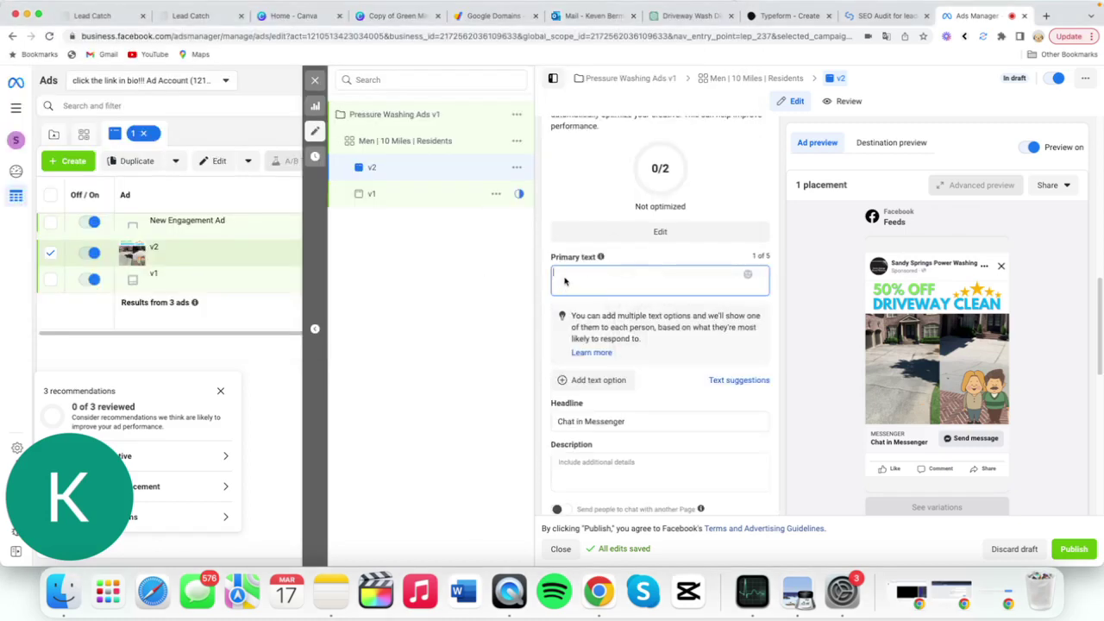
key("super+v")
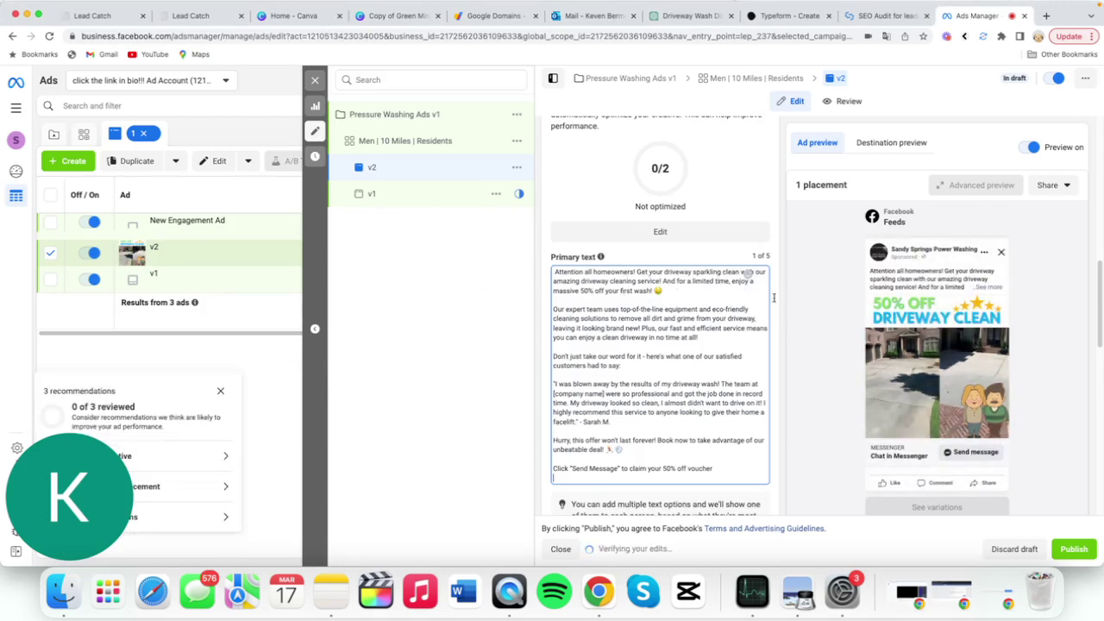
Review the ad's primary text, including the company-name placeholder and the closing "Send Message" voucher line.
scroll(612, 367, "down", 1)
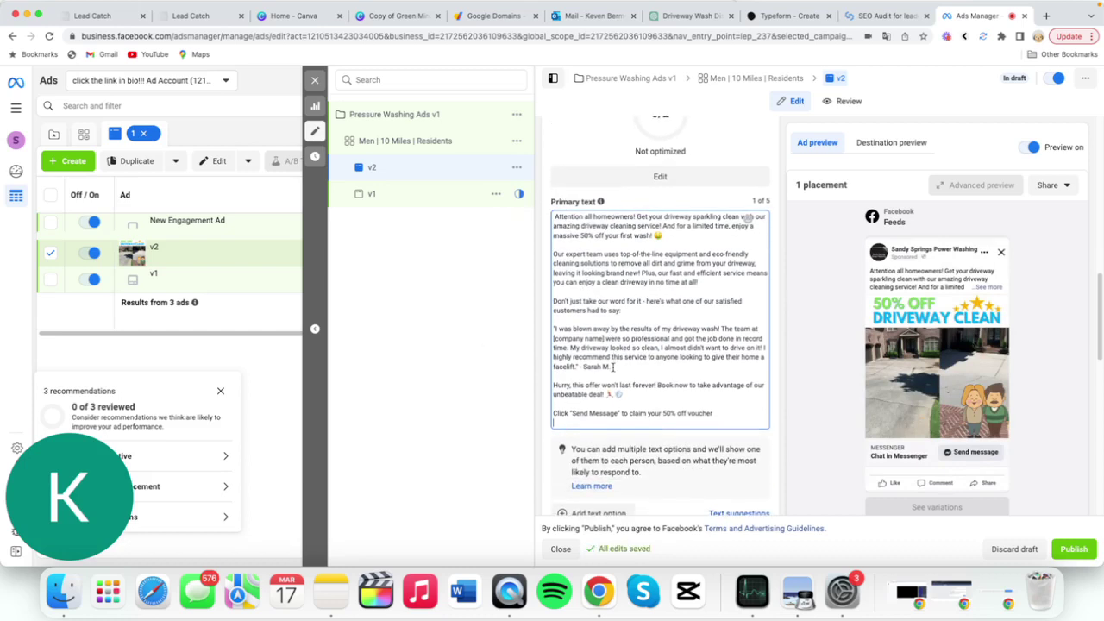
scroll(656, 323, "down", 1)
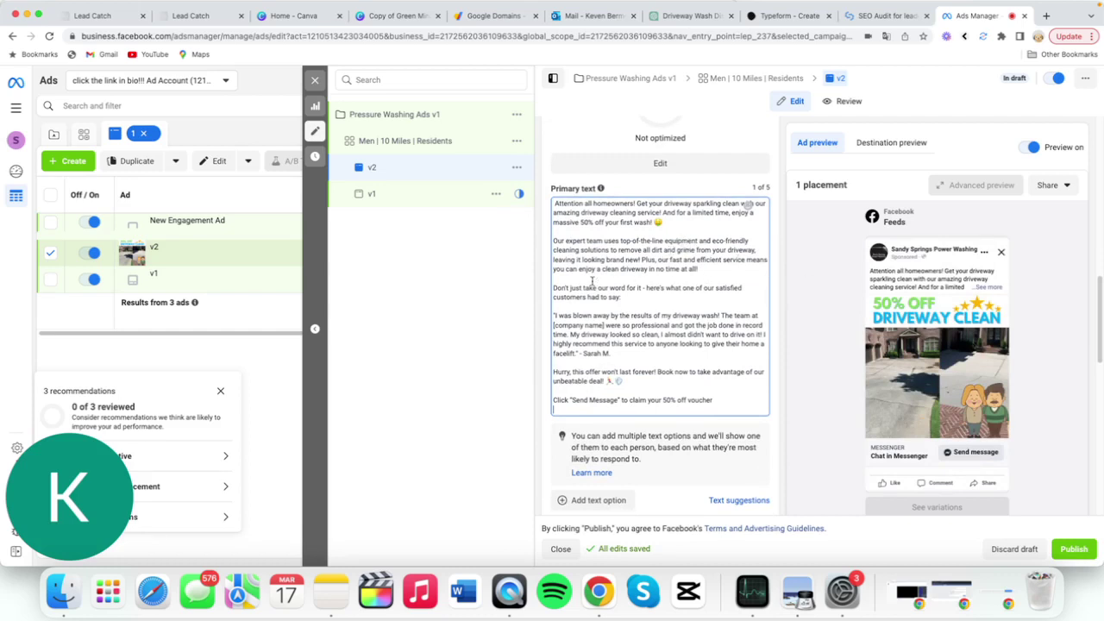
scroll(709, 303, "down", 2)
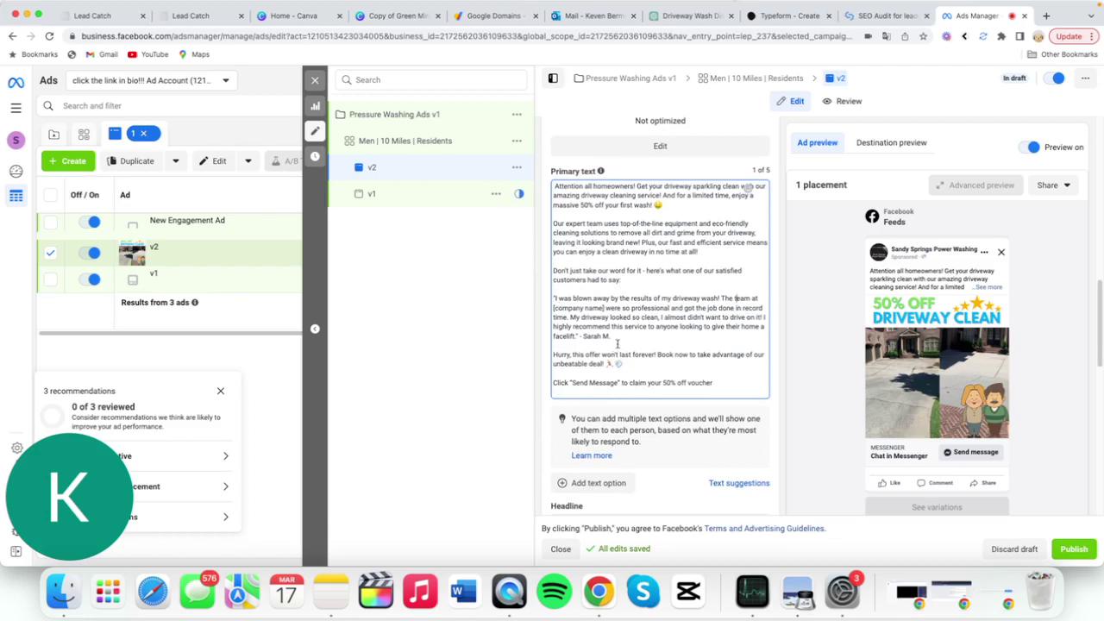
left_click_drag(607, 310, 568, 311)
left_click(569, 310)
scroll(638, 181, "down", 2)
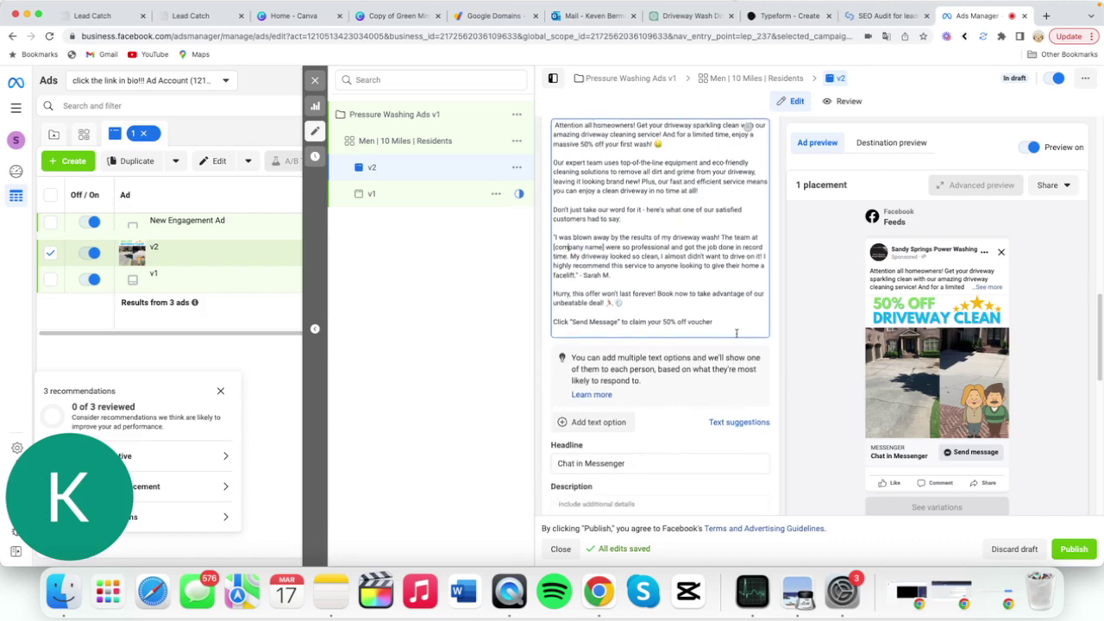
left_click_drag(555, 320, 663, 321)
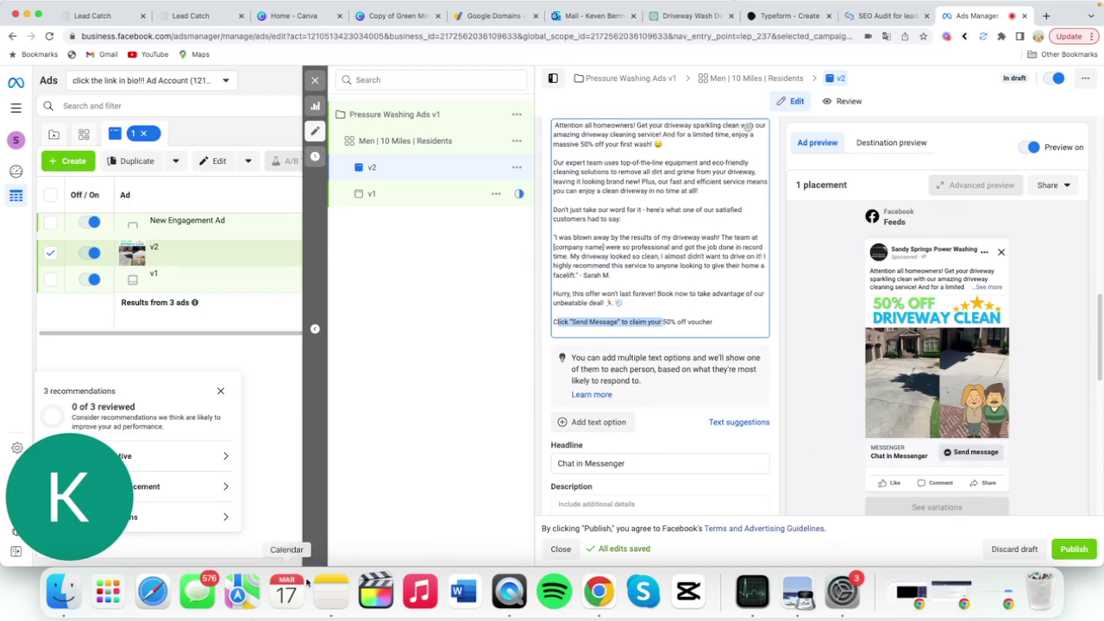
Replace the ad's headline with "50% Off Driveway Cleanings - Limited Time Offer" and its emoji, copied from the driveway note in Notes.
left_click(330, 591)
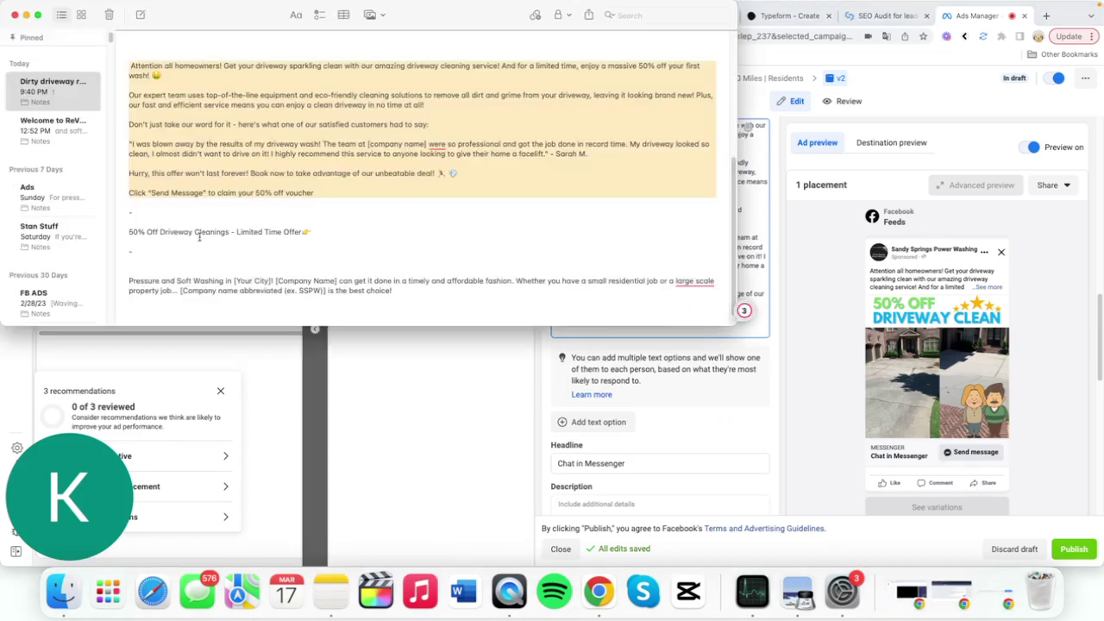
left_click_drag(313, 232, 111, 234)
right_click(138, 233)
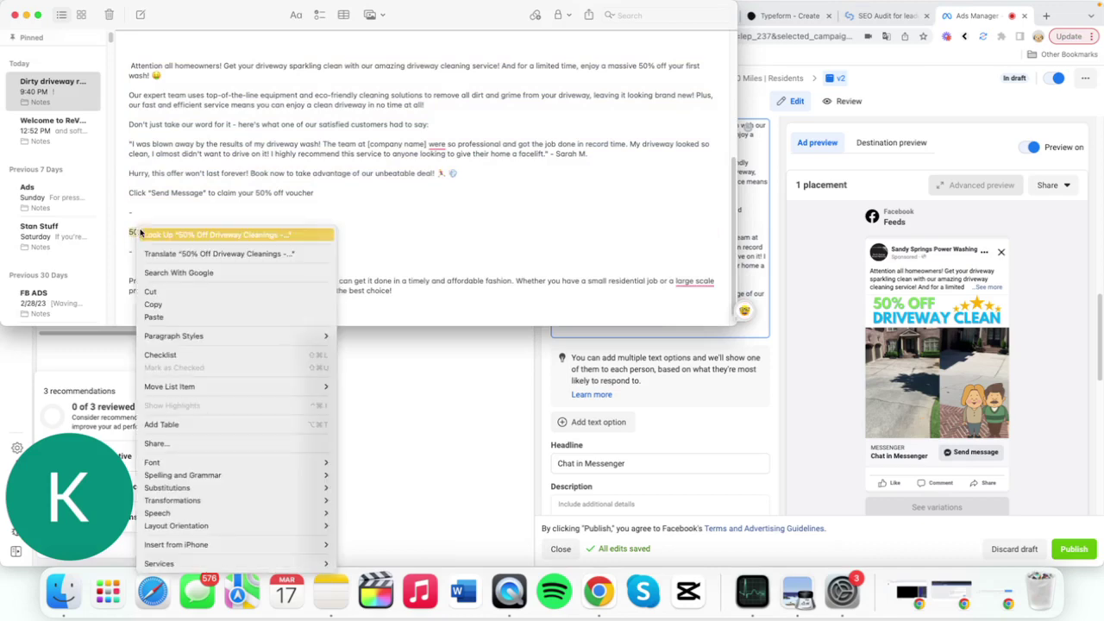
left_click(213, 303)
left_click(713, 434)
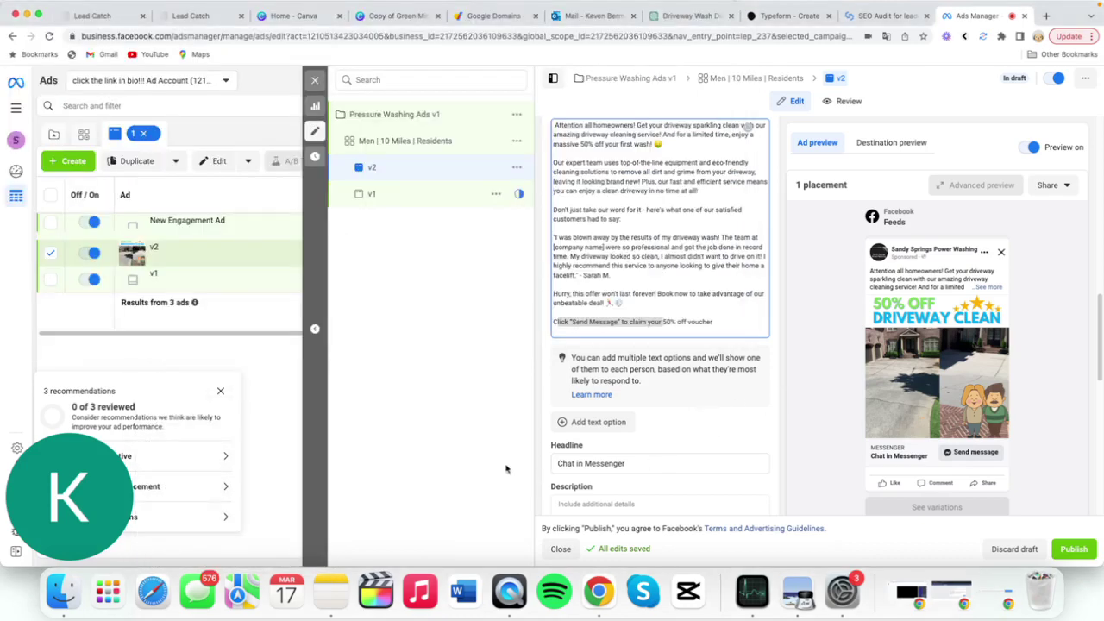
left_click(614, 464)
key("super+a")
scroll(671, 432, "down", 5)
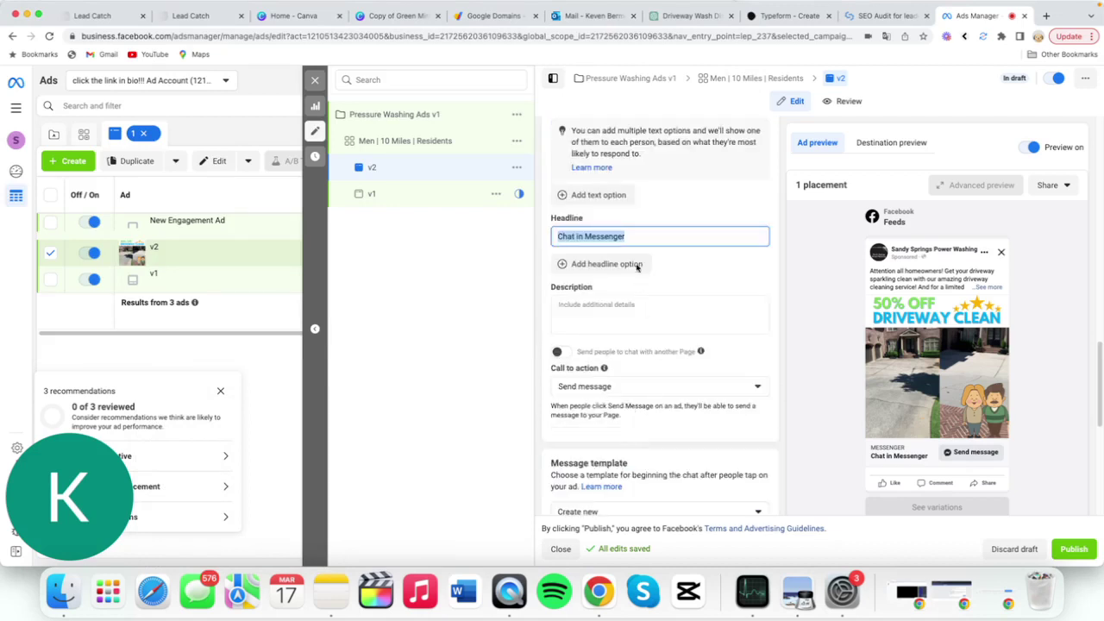
right_click(636, 235)
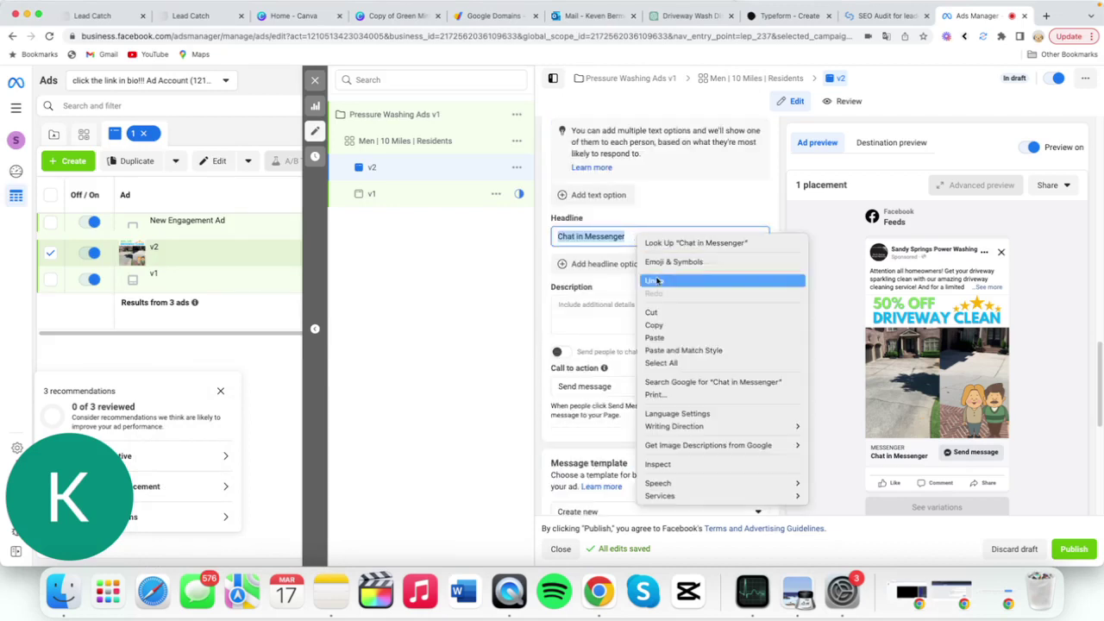
left_click(686, 341)
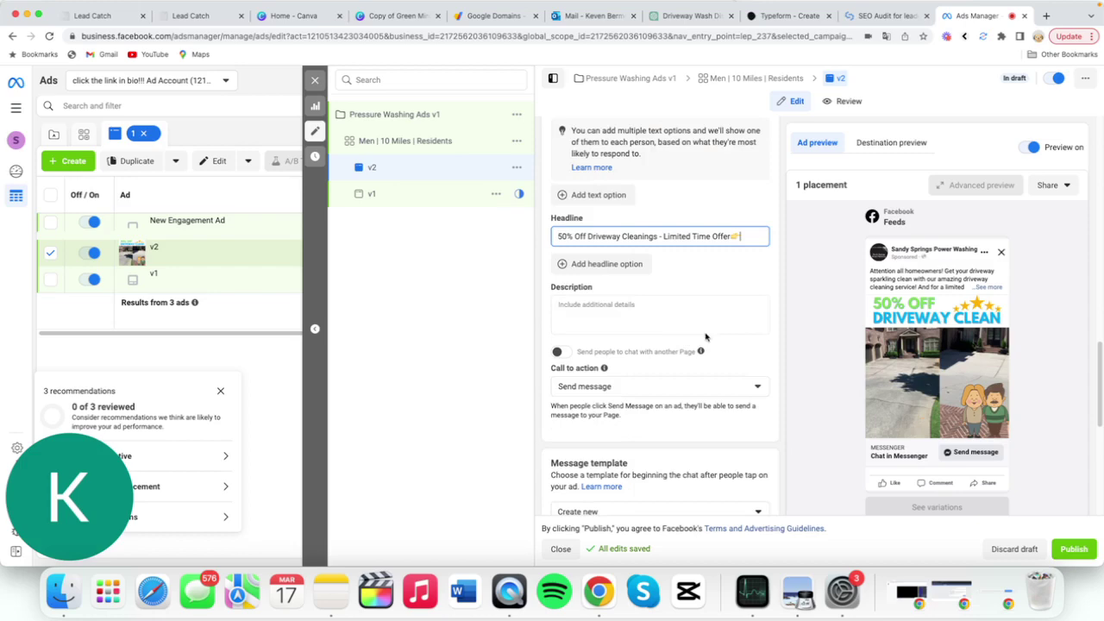
Copy the closing "Pressure and Soft Washing in [Your City]!" paragraph from the driveway note in Notes into the v2 ad's description.
left_click(656, 328)
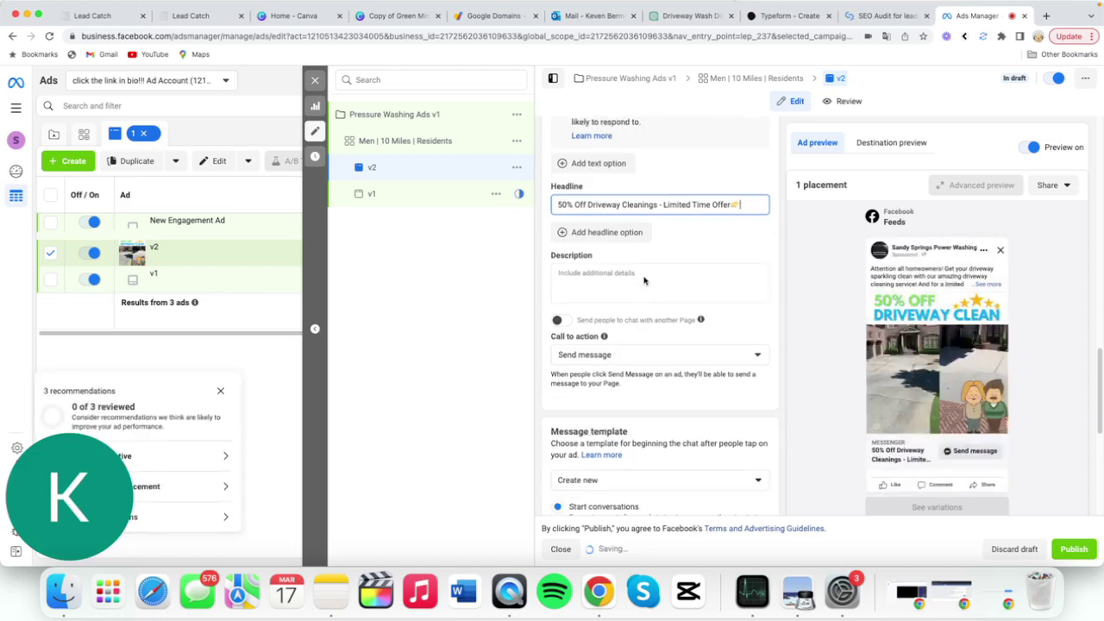
left_click(331, 589)
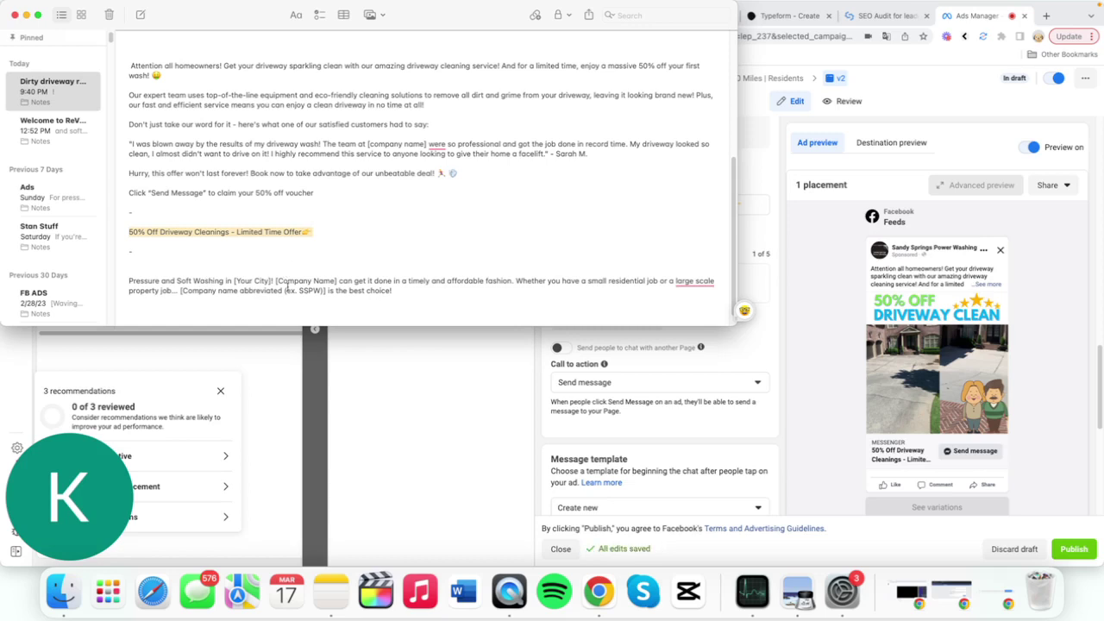
left_click_drag(129, 278, 393, 292)
right_click(359, 293)
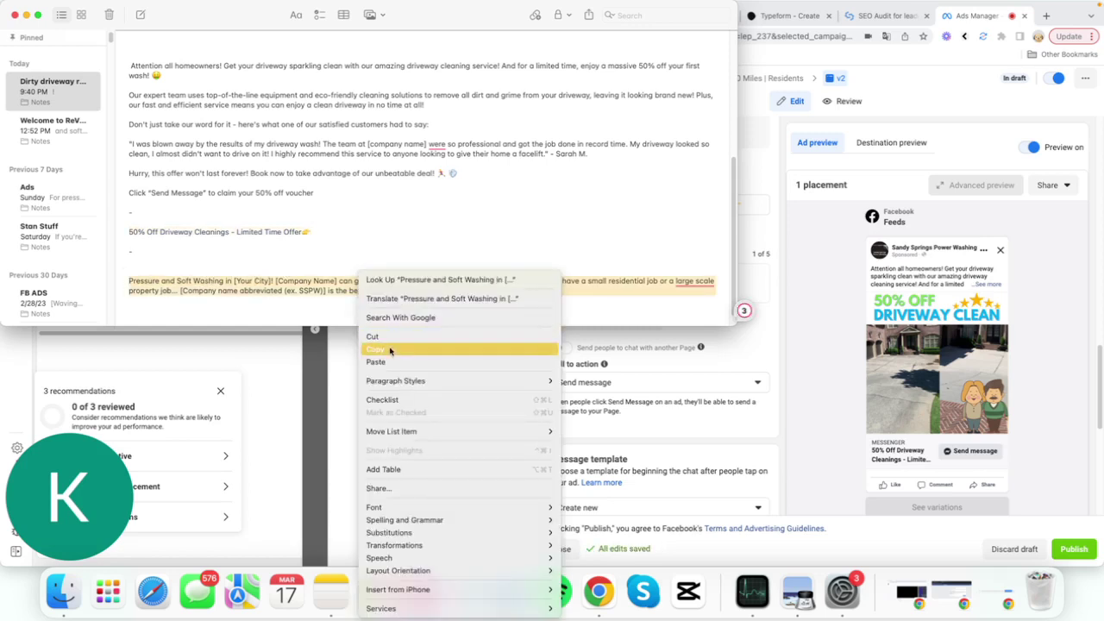
left_click(389, 350)
left_click(761, 345)
left_click(663, 287)
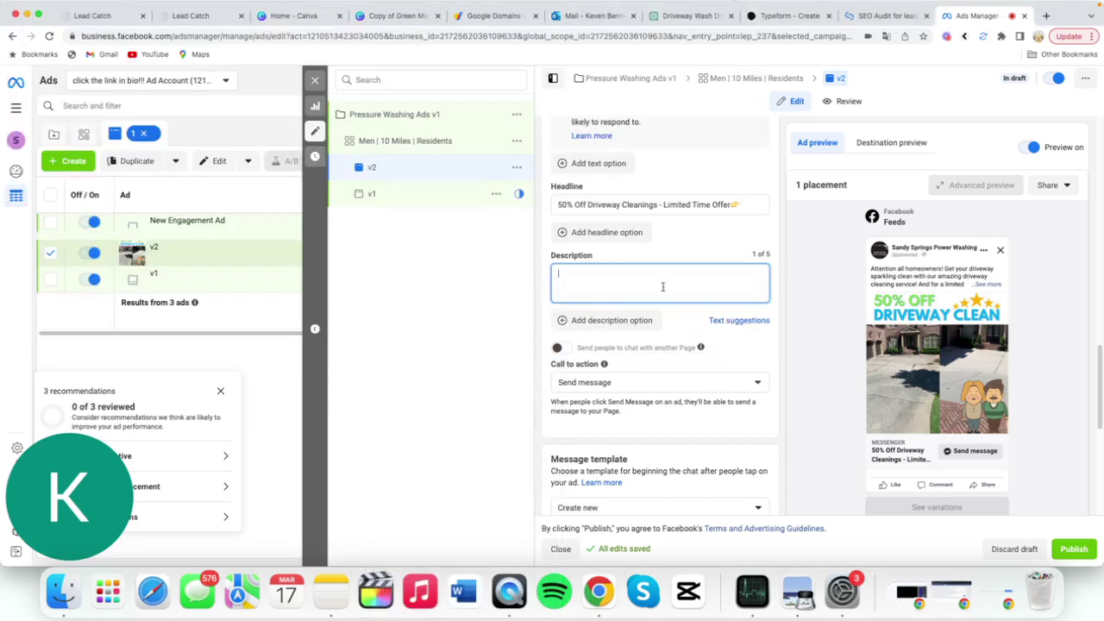
right_click(634, 284)
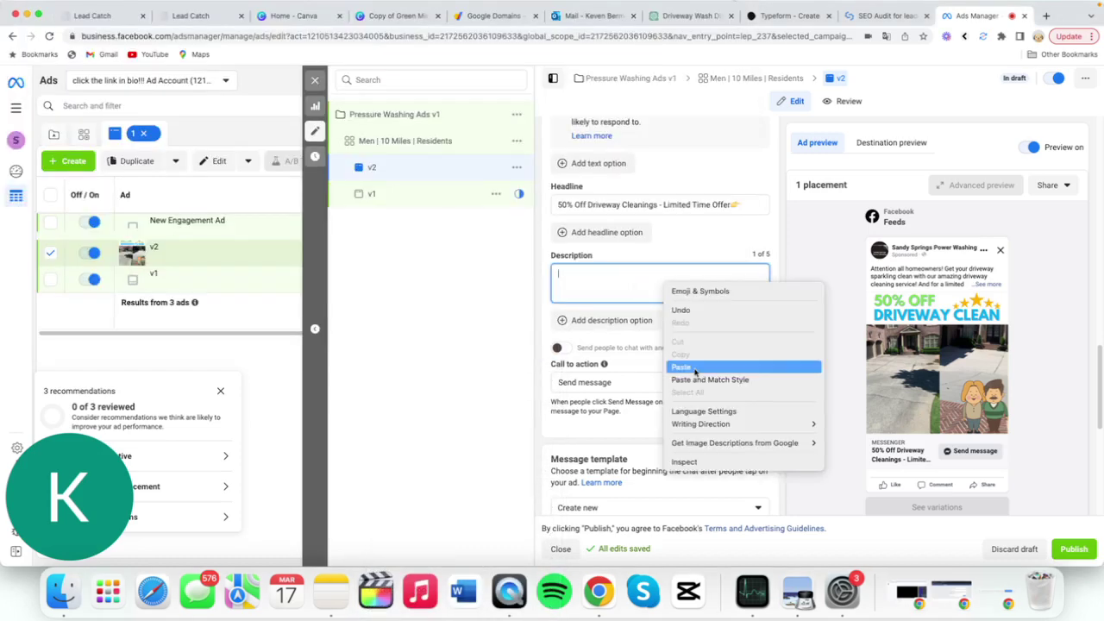
left_click(681, 368)
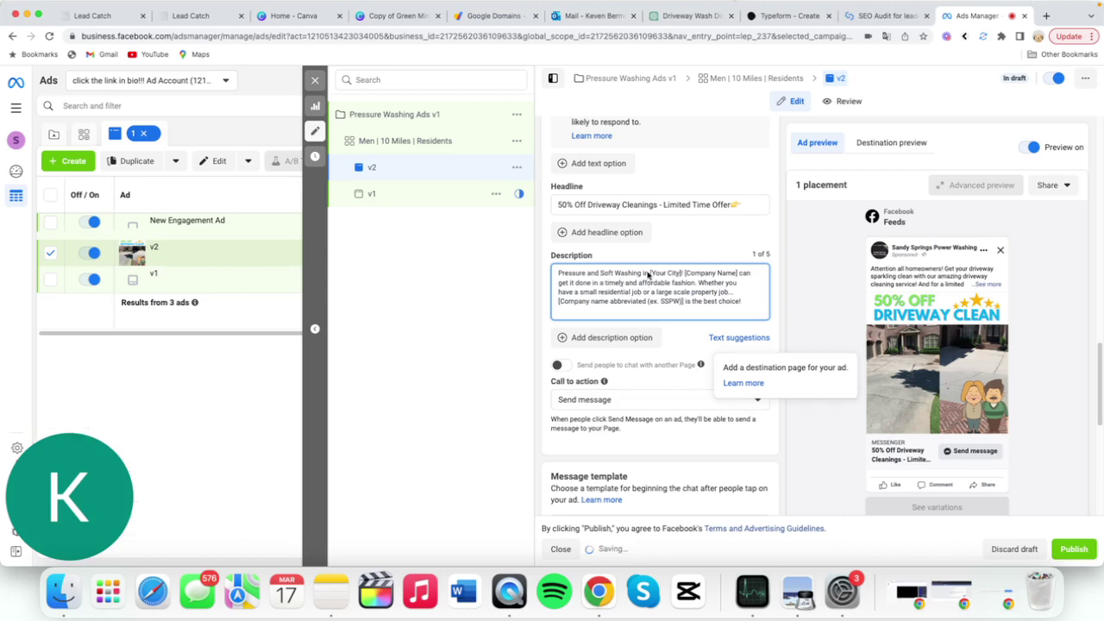
left_click_drag(651, 273, 740, 273)
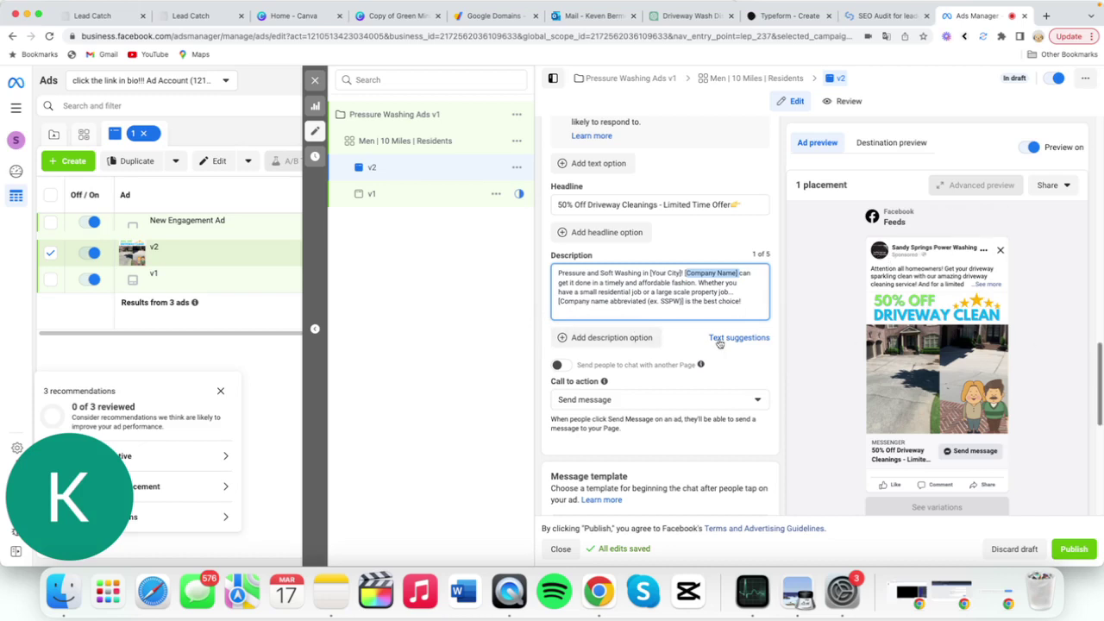
Open the Start conversations message template for editing and remove the "What are your hours?" and "Where are you located?" questions.
scroll(720, 338, "down", 3)
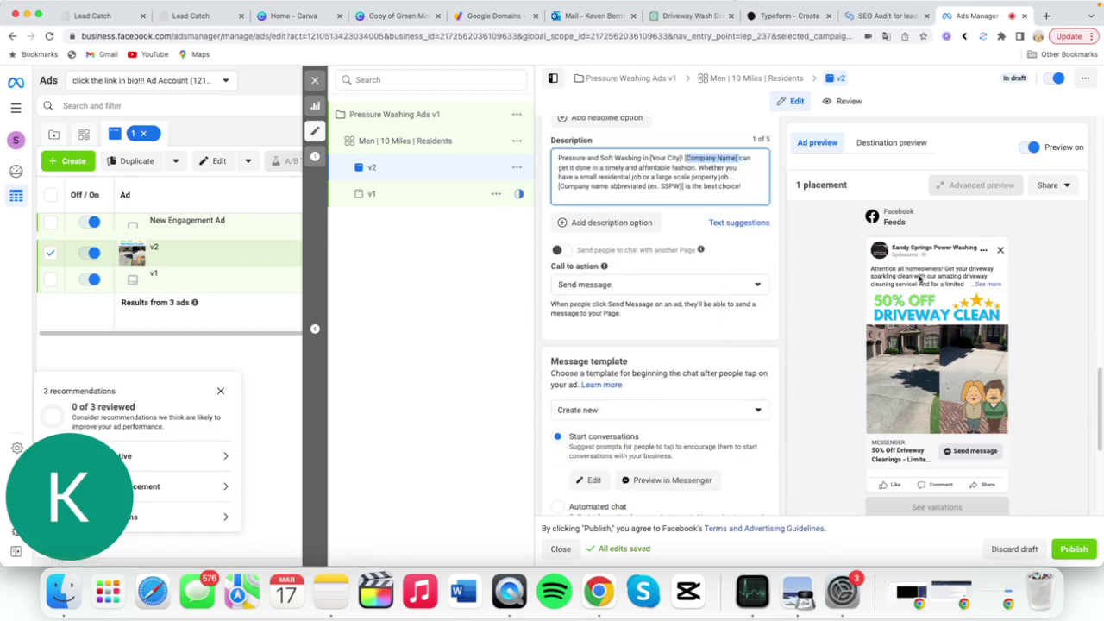
scroll(732, 393, "down", 6)
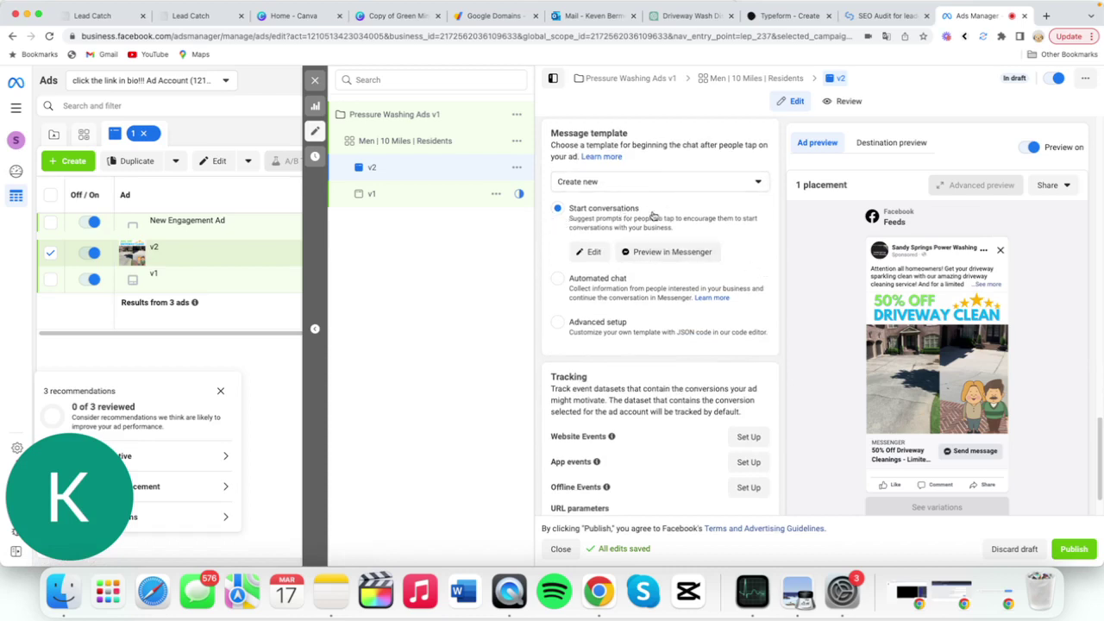
left_click(585, 254)
left_click(380, 226)
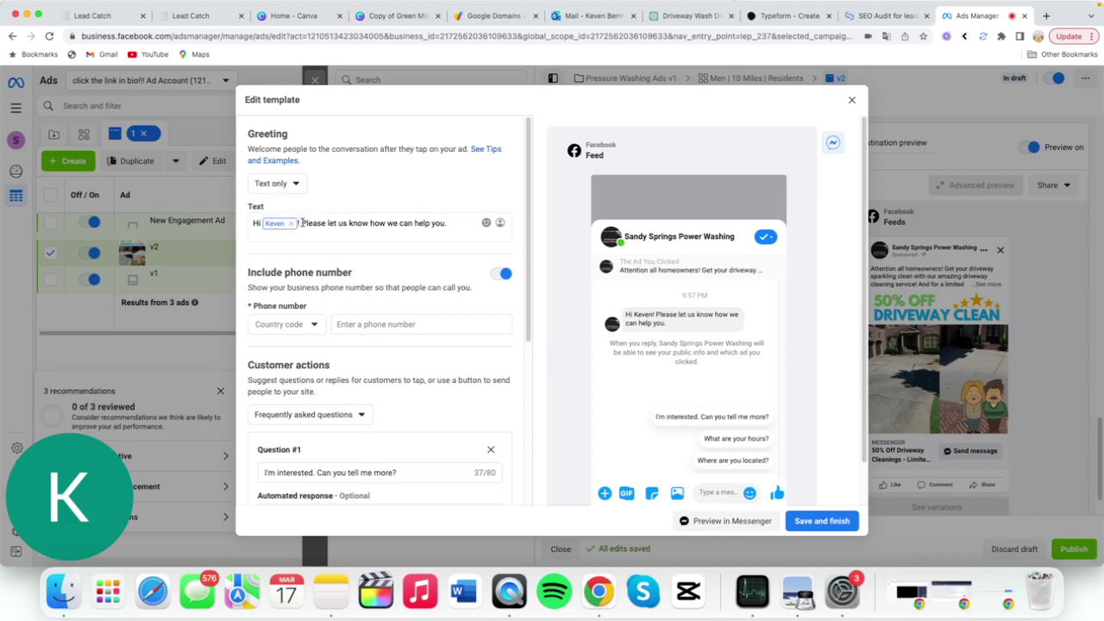
left_click_drag(301, 223, 447, 224)
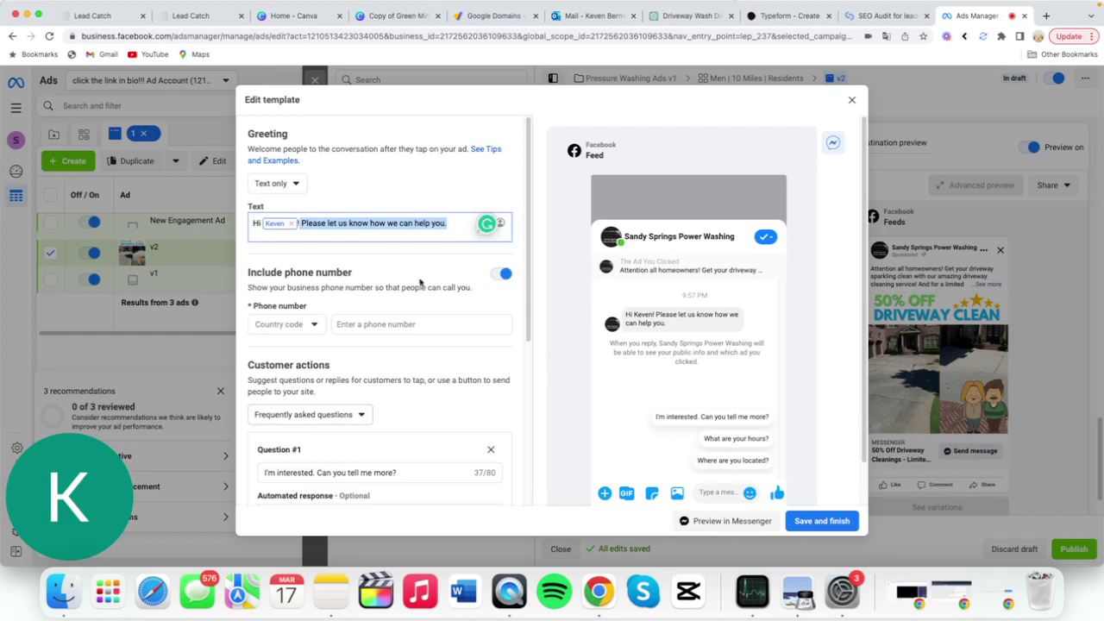
scroll(367, 389, "down", 5)
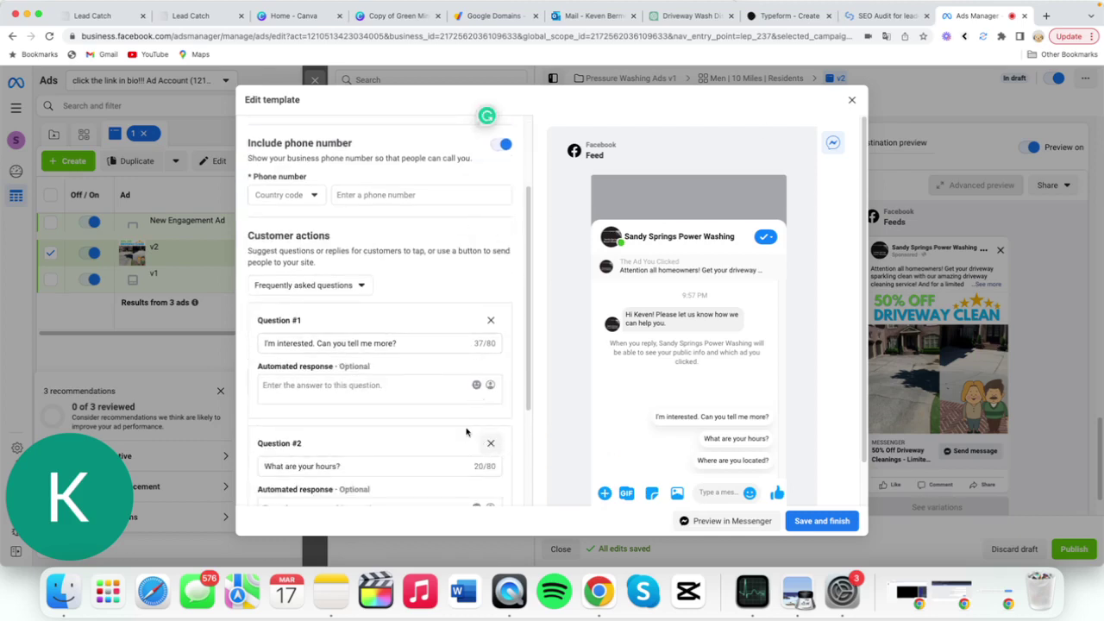
left_click(491, 442)
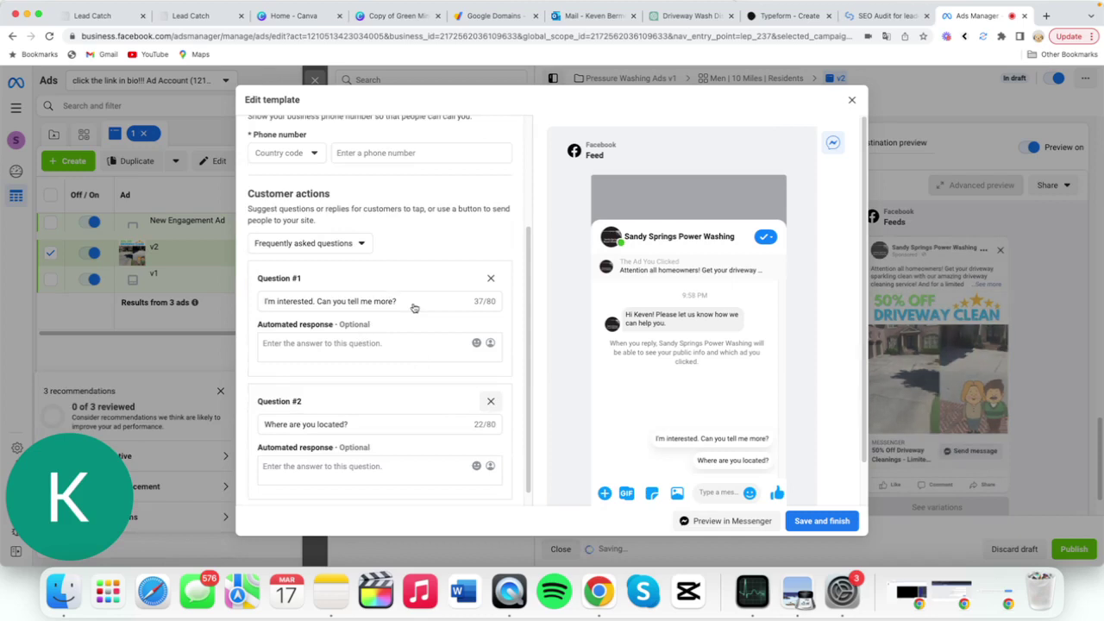
left_click(491, 401)
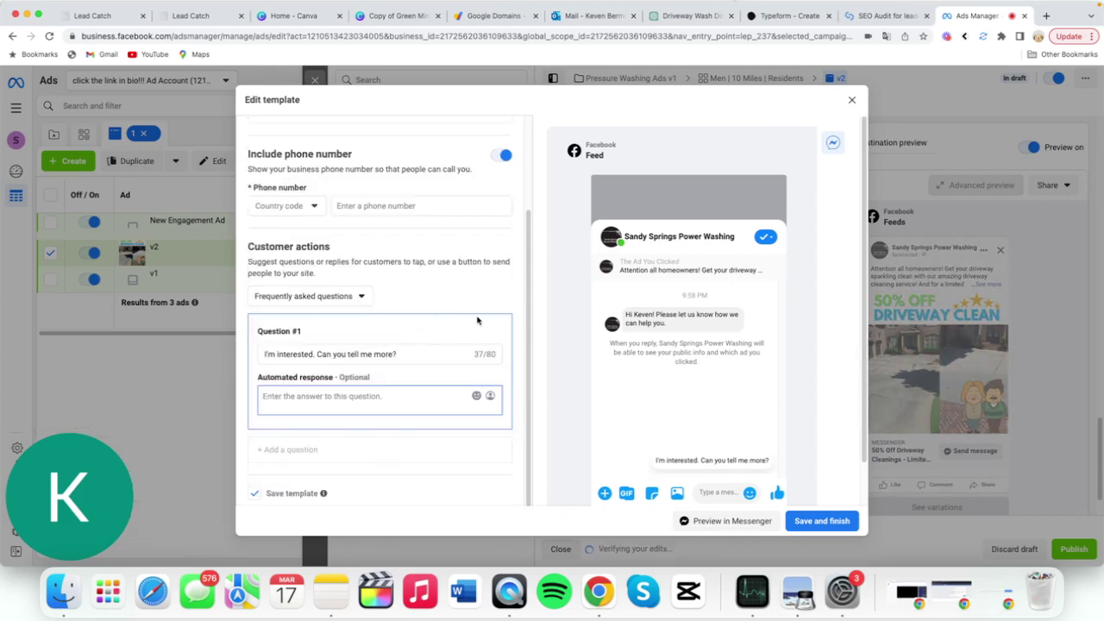
Replace the text of the remaining customer question with "Yes I'd like to claim my 50% off Driveway Cleaning".
left_click_drag(397, 353, 263, 355)
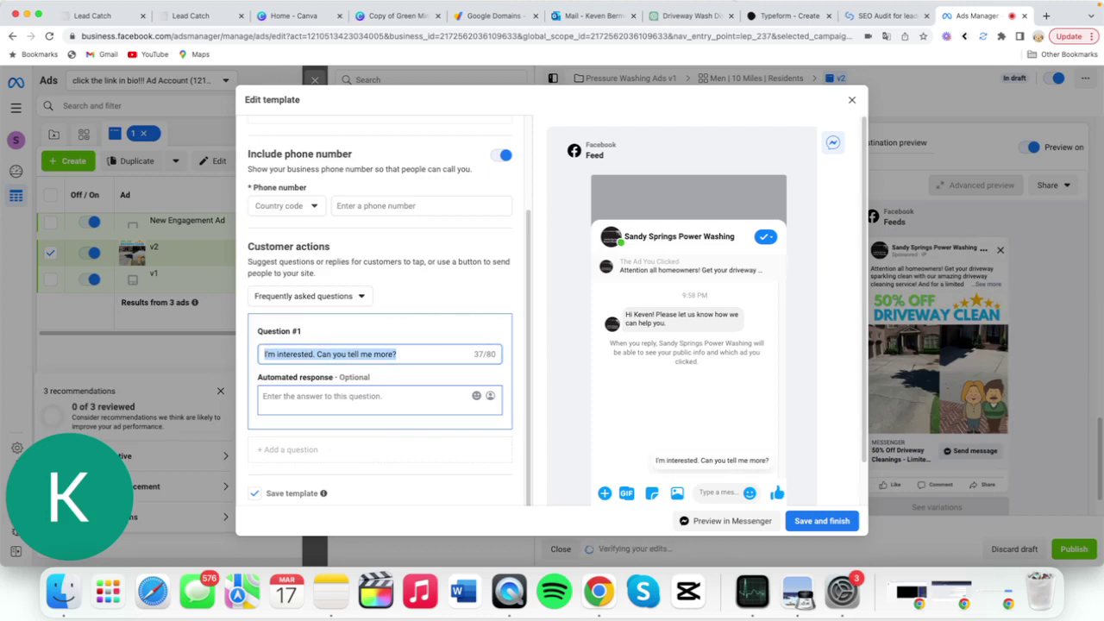
type("Yes")
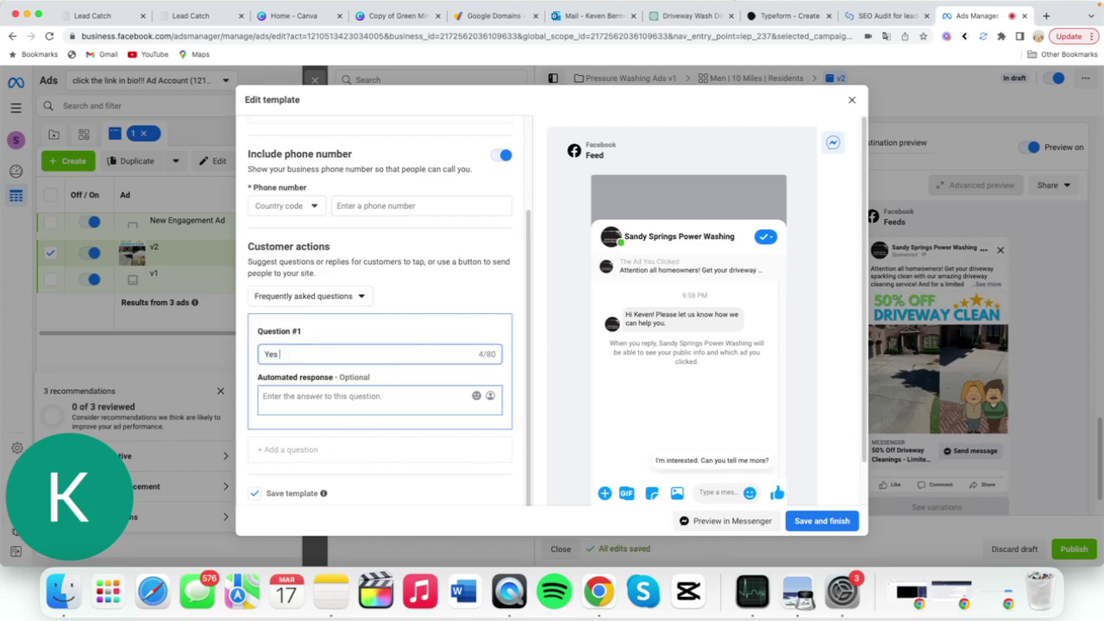
type(" I'd")
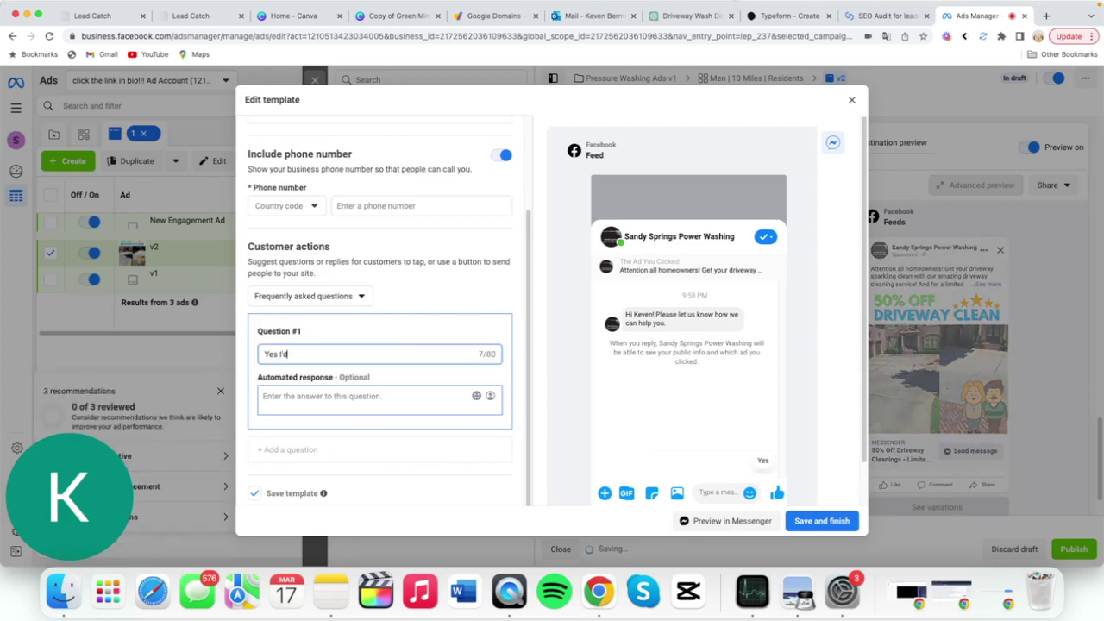
type(" like to claim my 50")
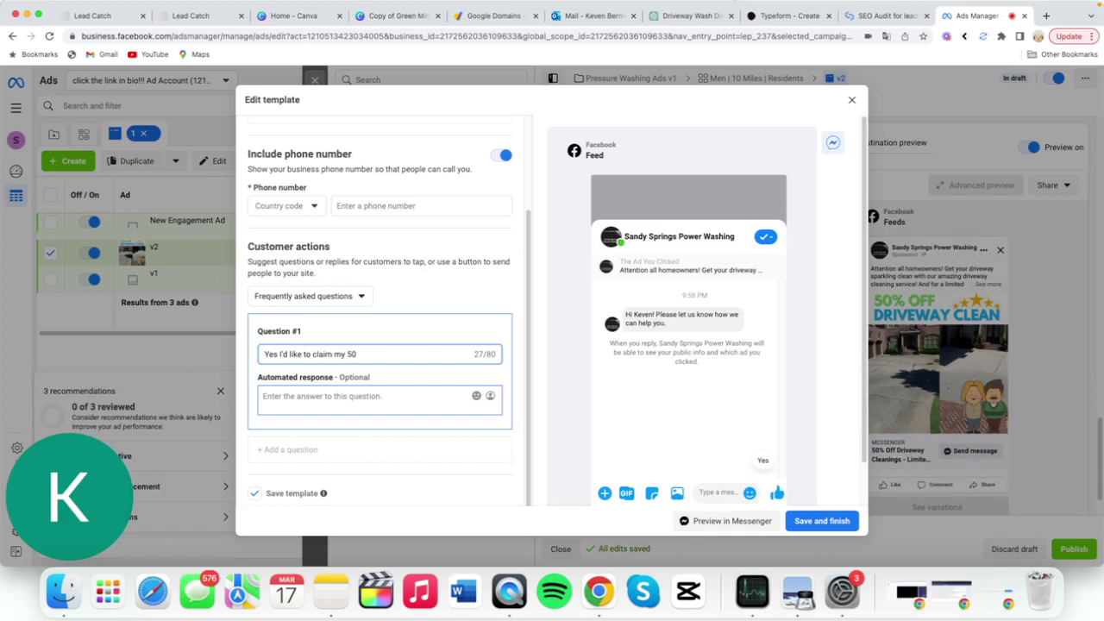
type("% off Driv")
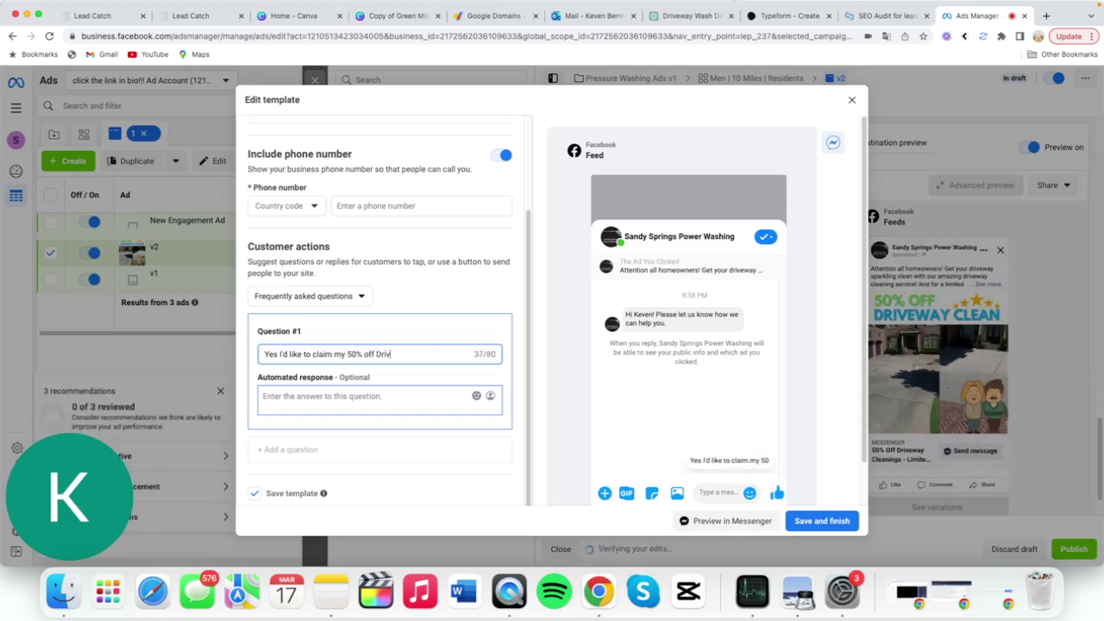
type("eway Cleaning")
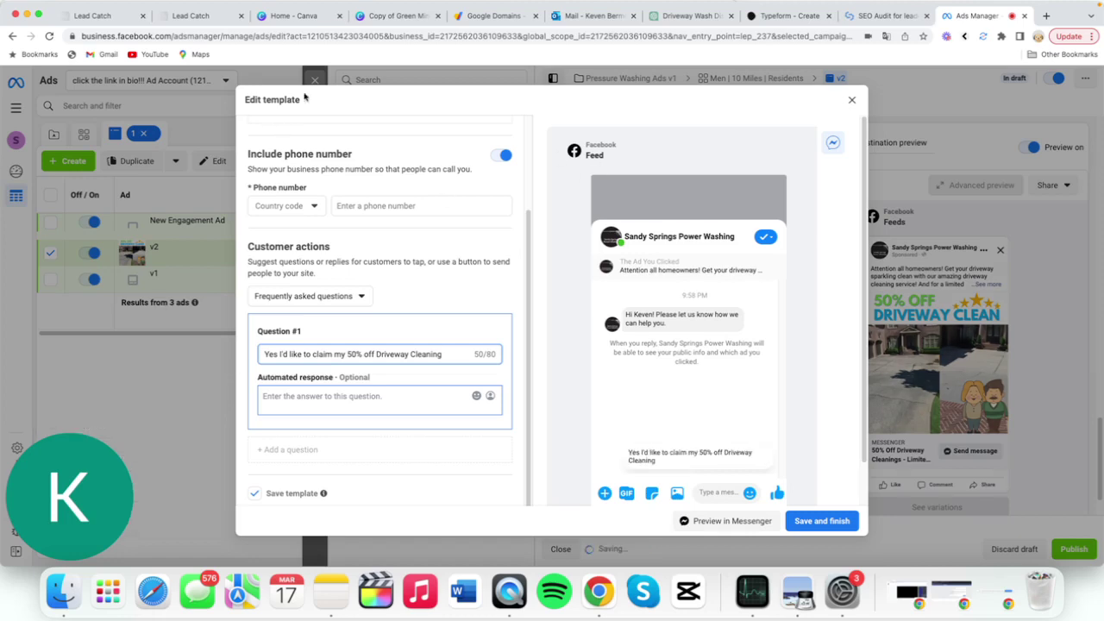
Replace the greeting after the customer's name with "Thanks for claiming your 50% off voucher, can you fill me in on the project details?".
scroll(406, 229, "up", 3)
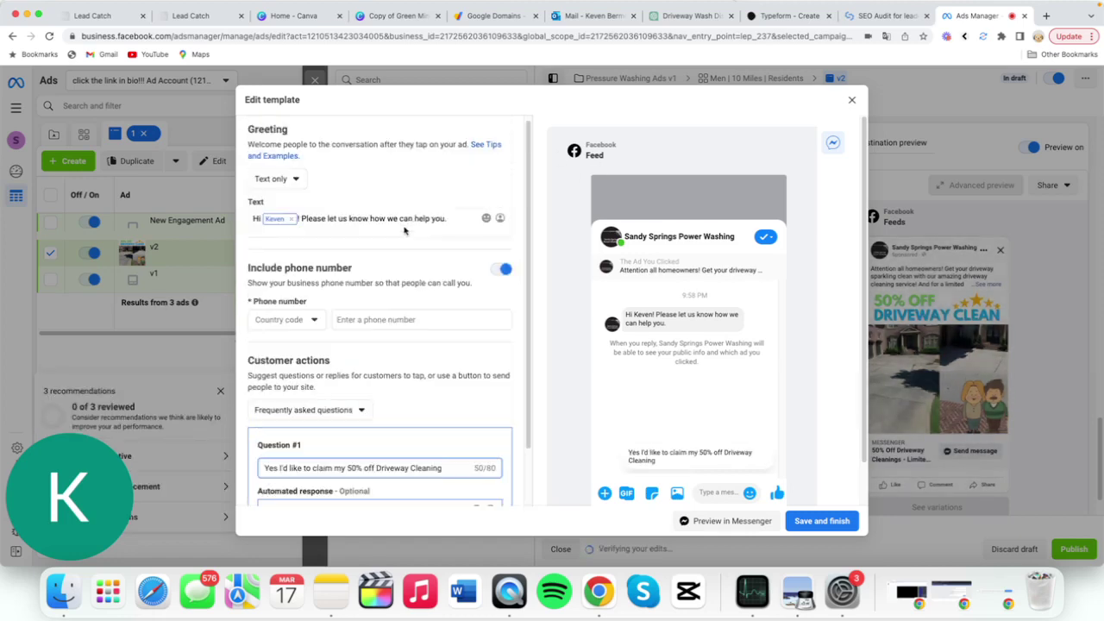
left_click(302, 223)
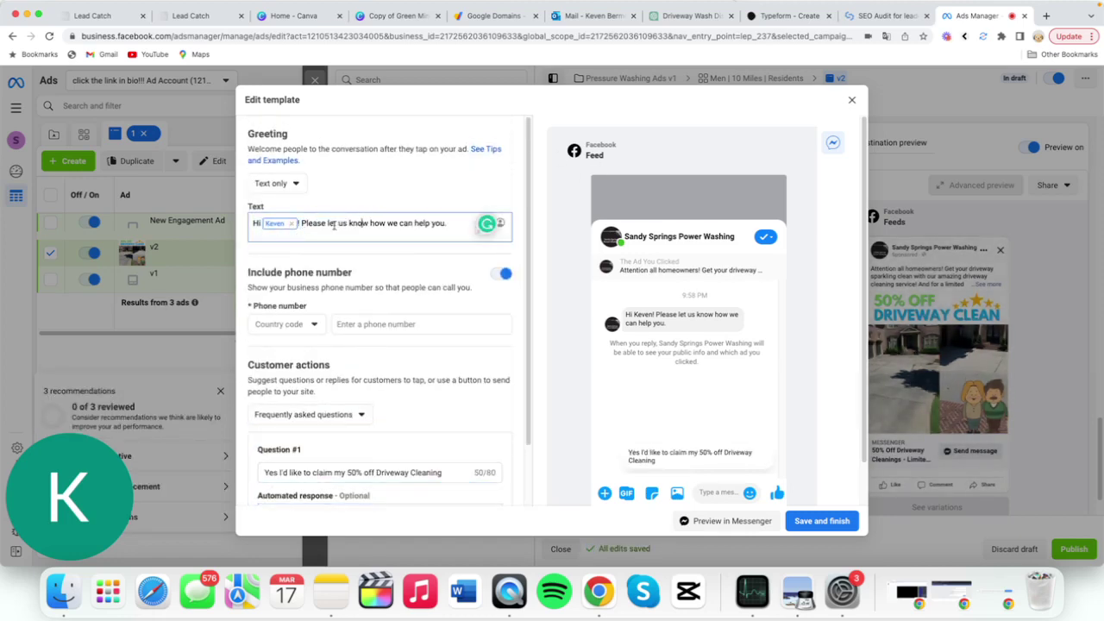
left_click_drag(448, 222, 304, 225)
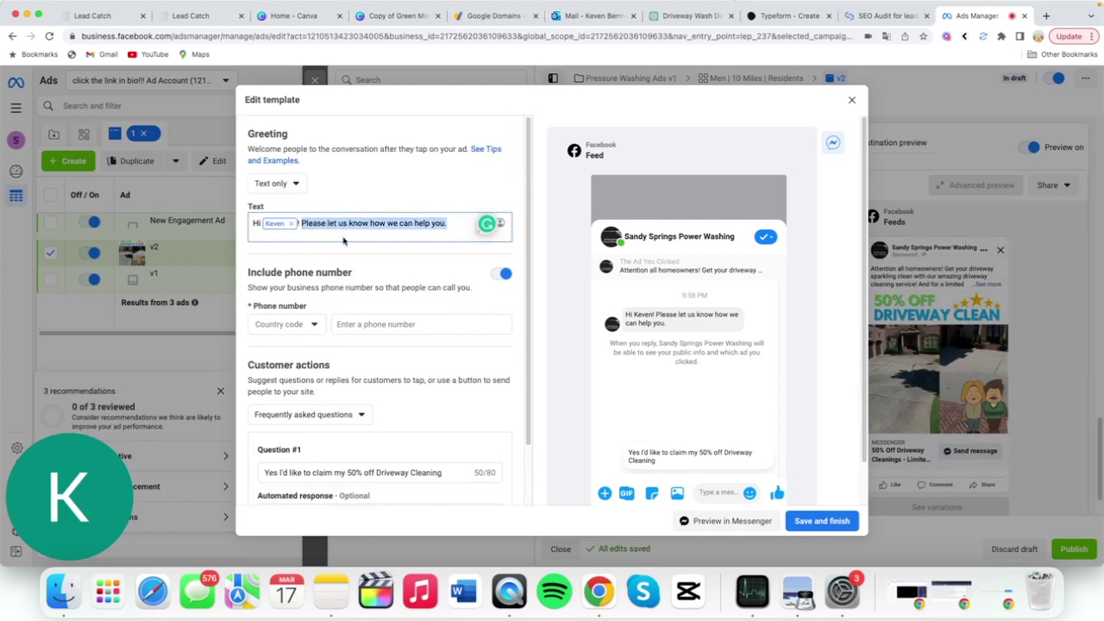
type("Thanks for ")
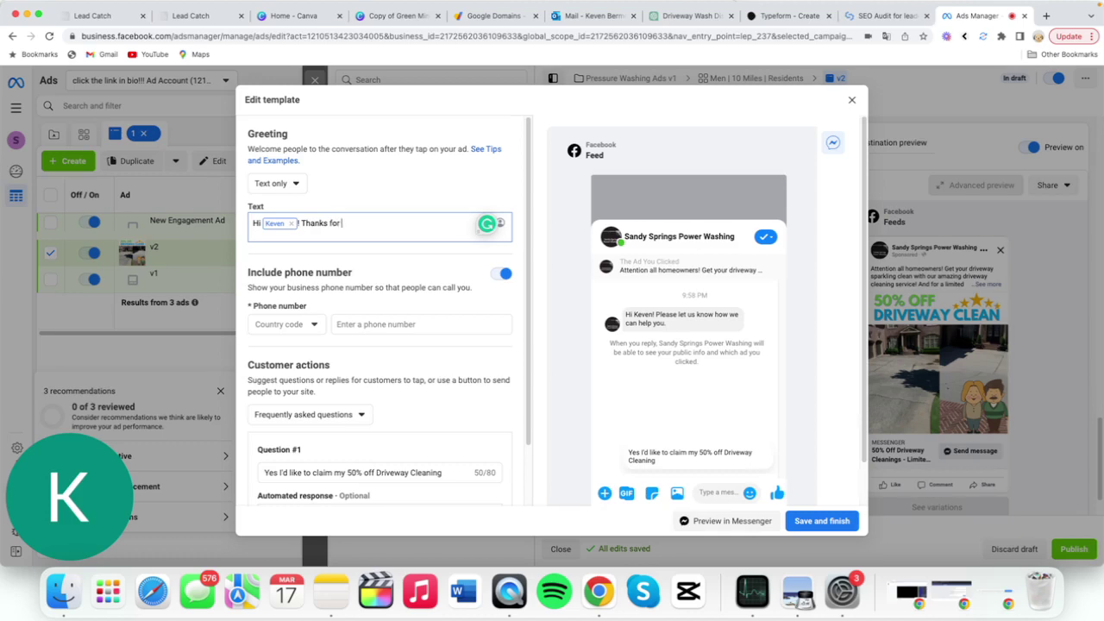
type("claiming your 50% o")
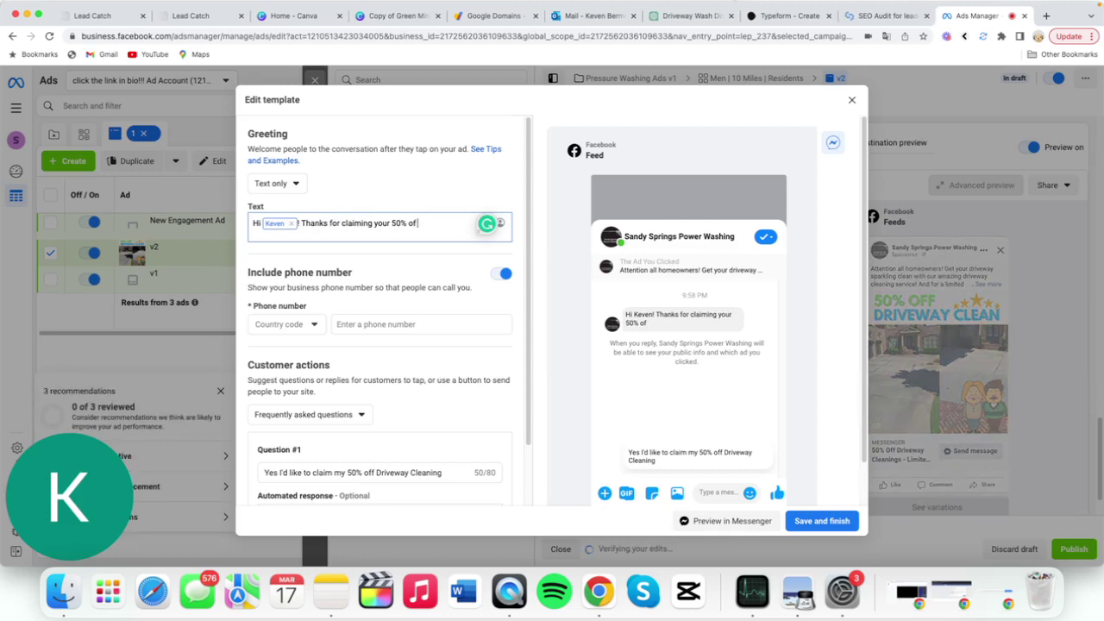
type("f")
type("f you")
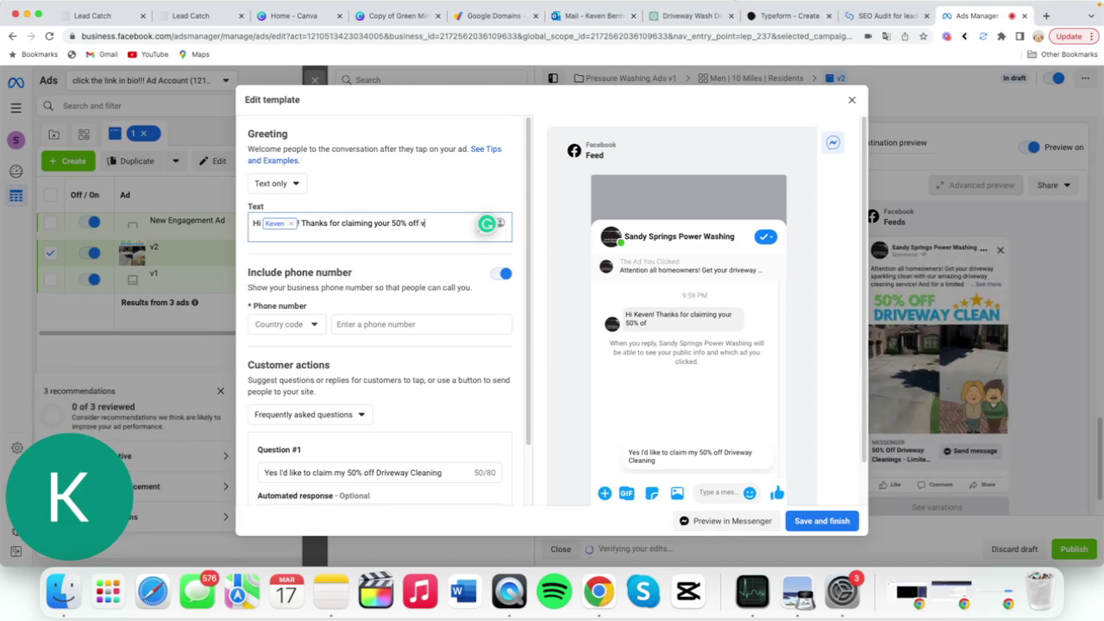
type("cher, can you fill me in")
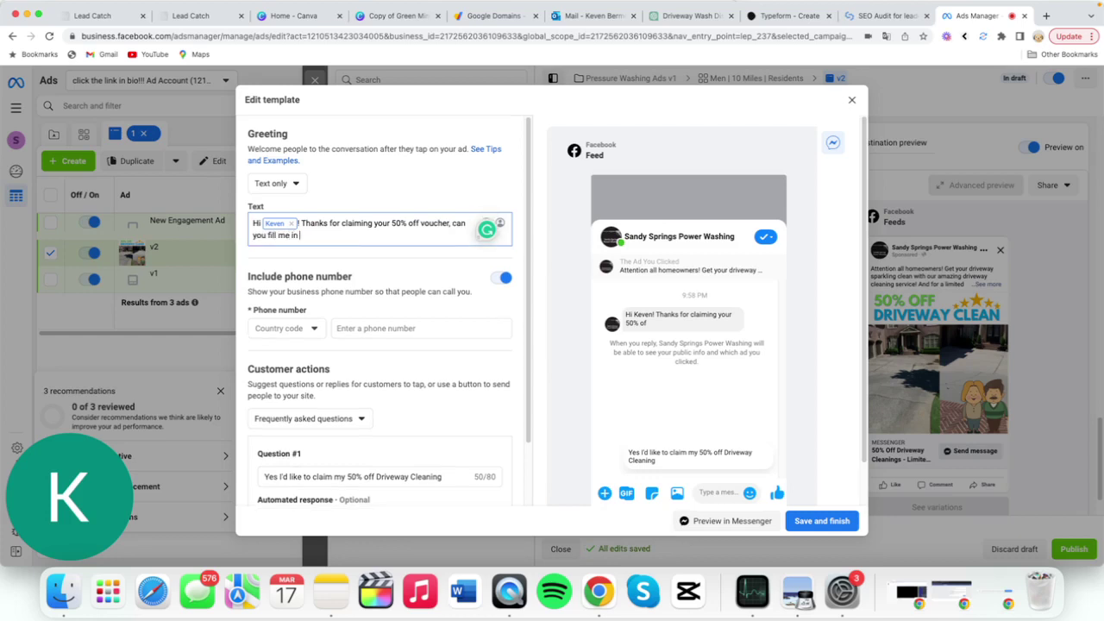
type(" on the project details?")
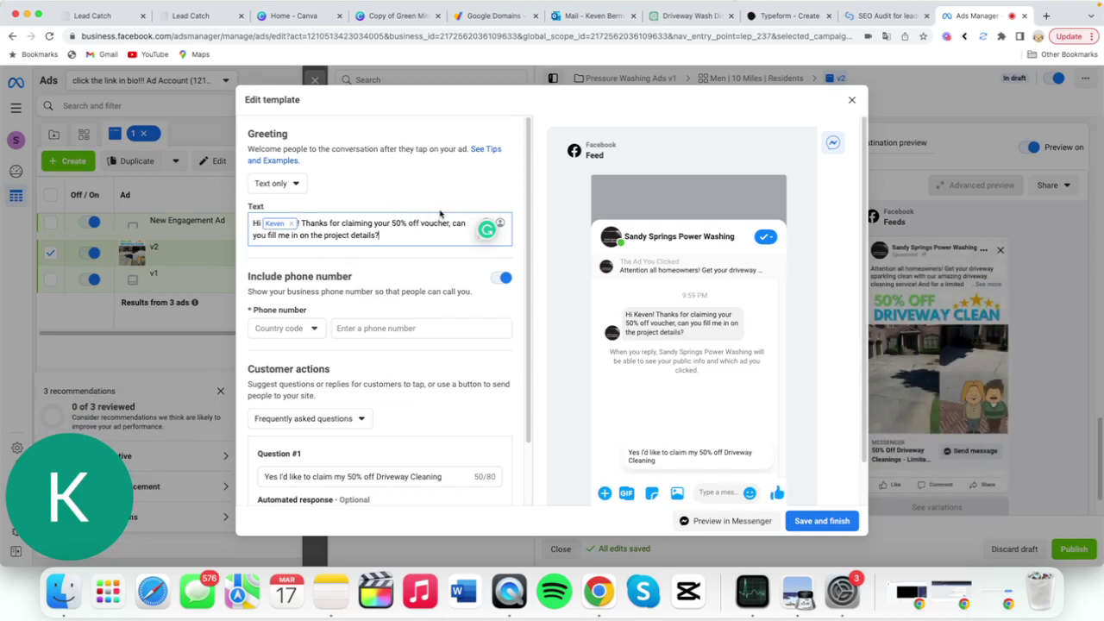
Replace "Yes" with "Of course!" at the start of the customer question and save the message template.
scroll(449, 214, "down", 3)
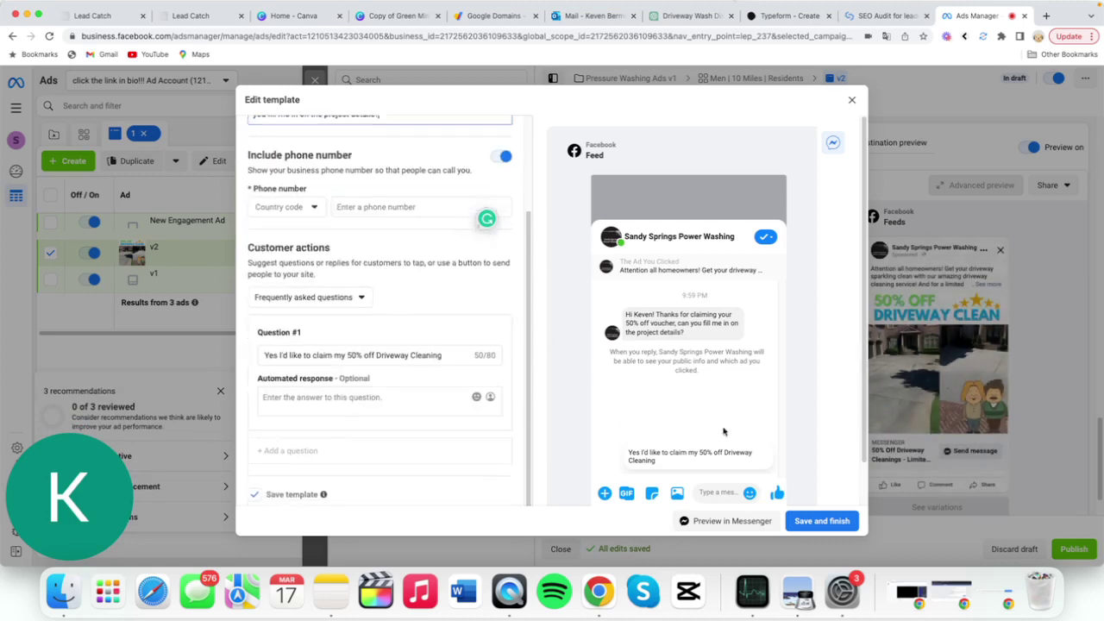
left_click(371, 355)
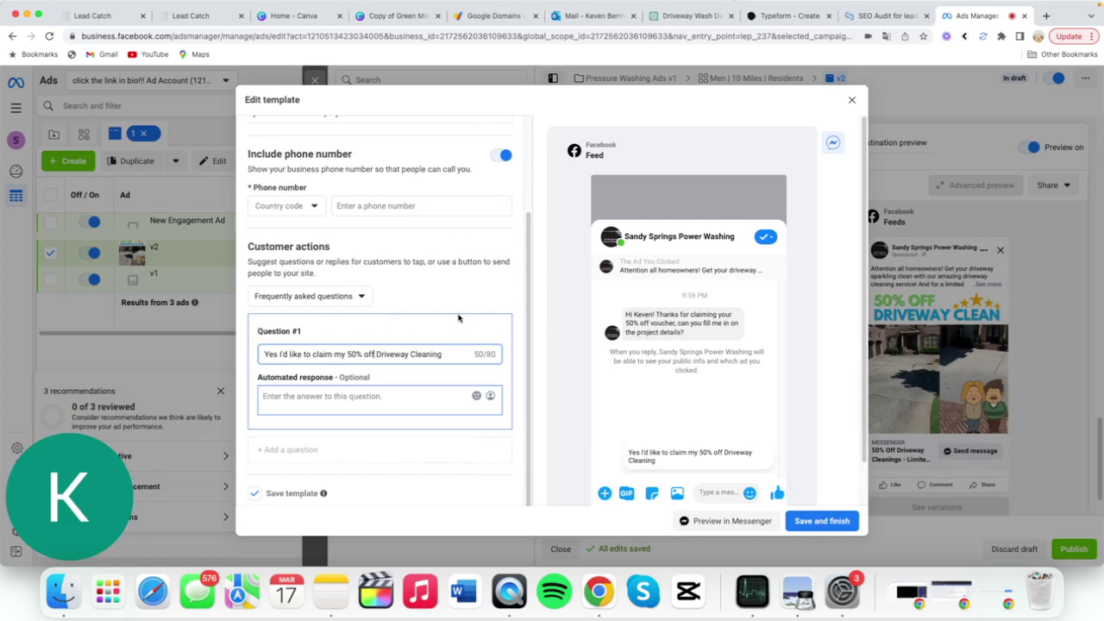
left_click_drag(280, 356, 261, 364)
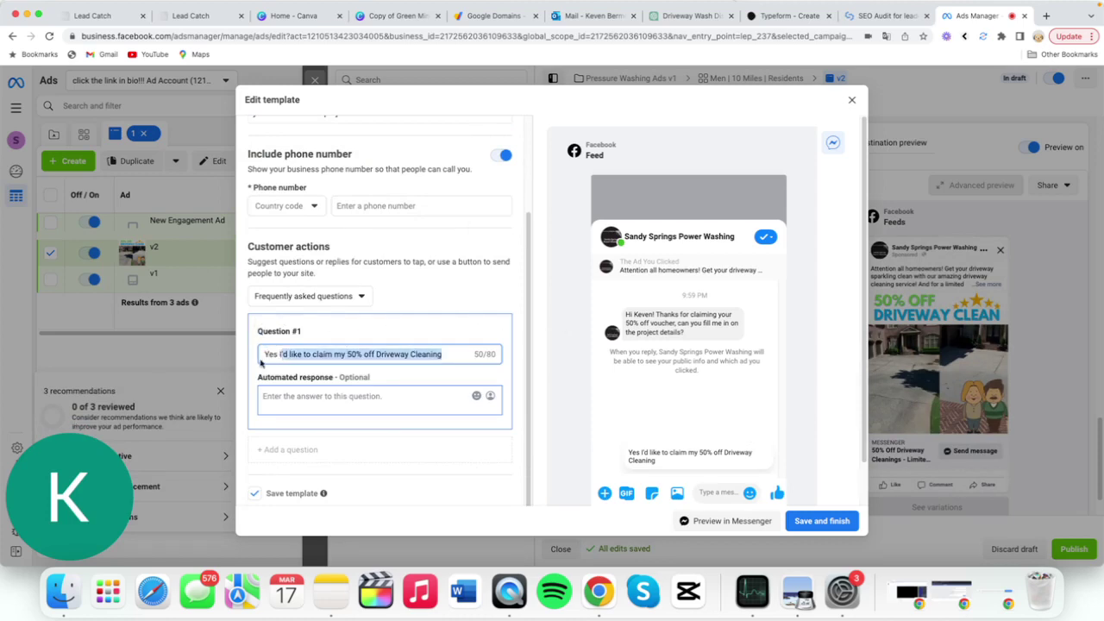
double_click(271, 355)
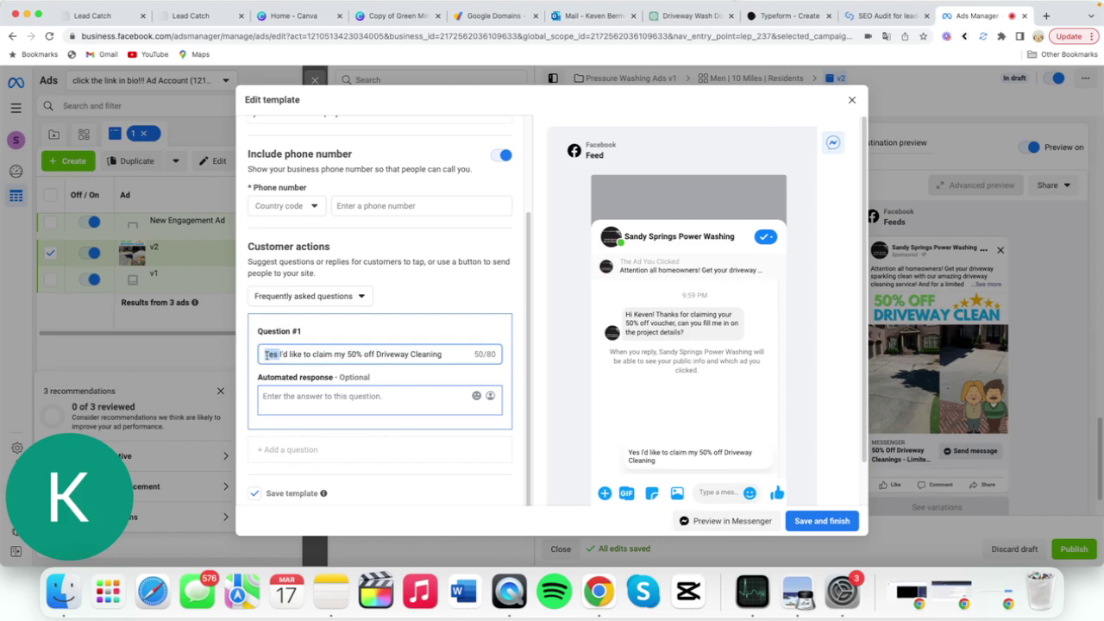
type("Of COurse")
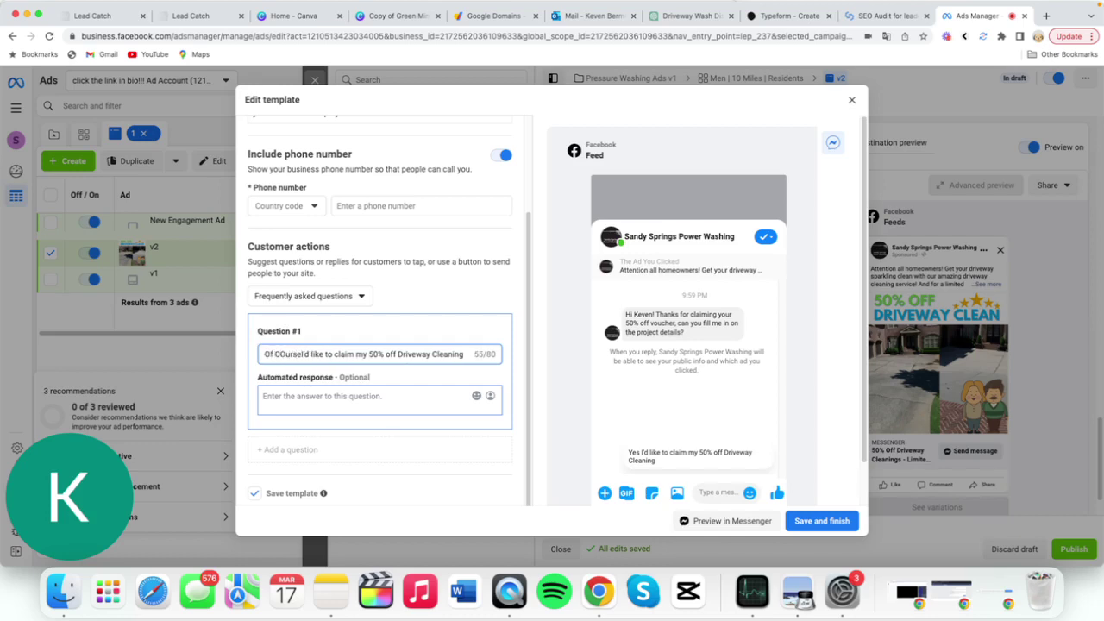
key("BackSpace")
key("BackSpace")
key("BackSpace")
key("BackSpace")
key("BackSpace")
key("BackSpace")
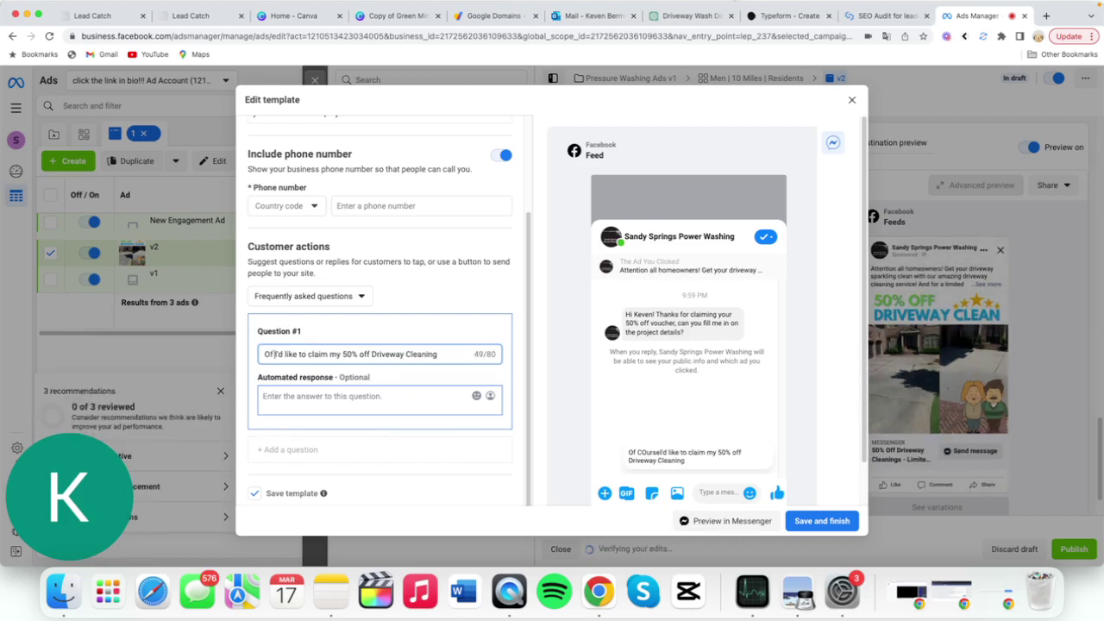
type("course,")
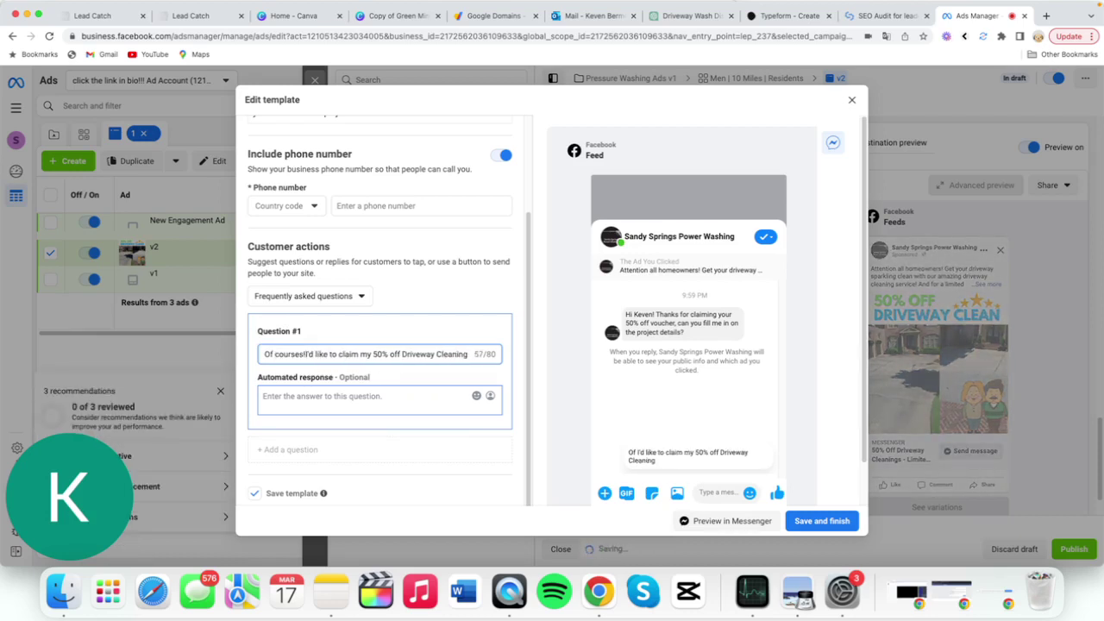
key("BackSpace")
key("BackSpace")
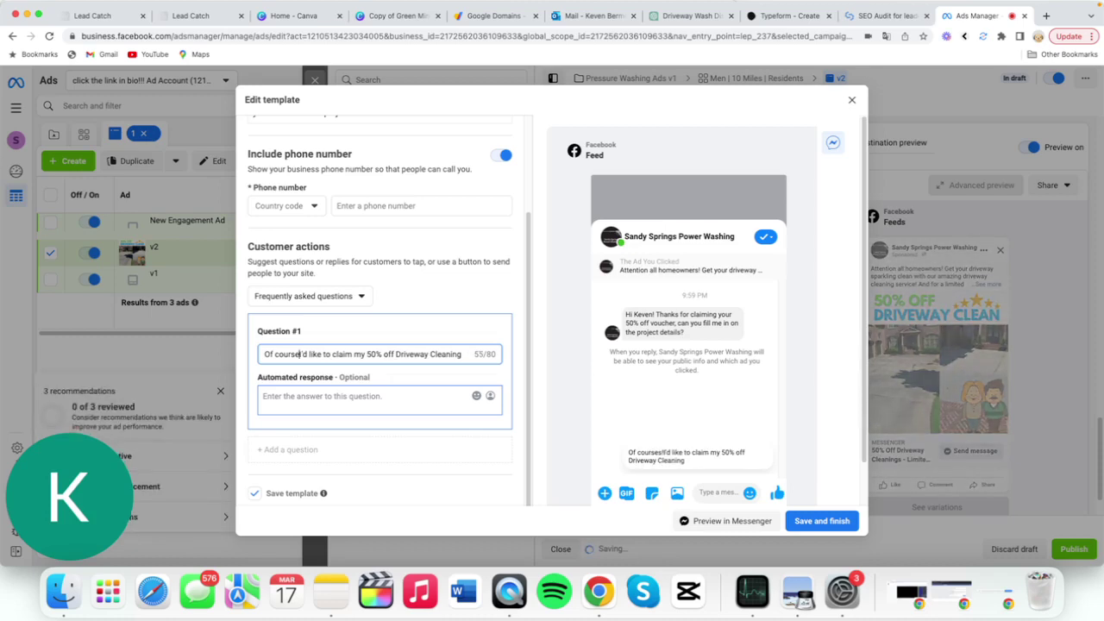
type("!")
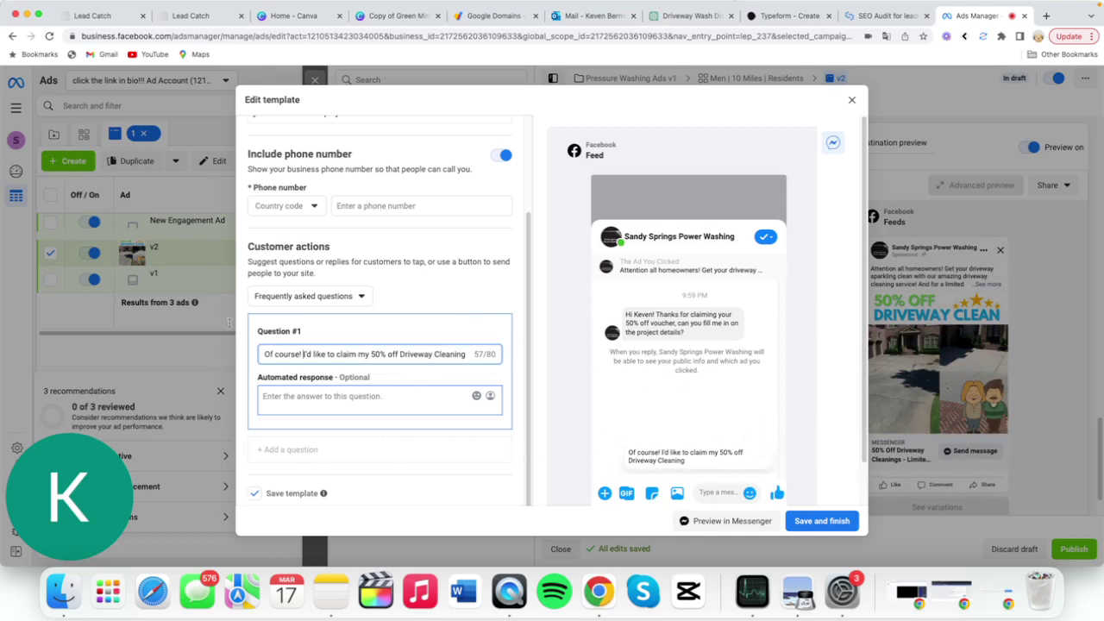
scroll(371, 349, "down", 2)
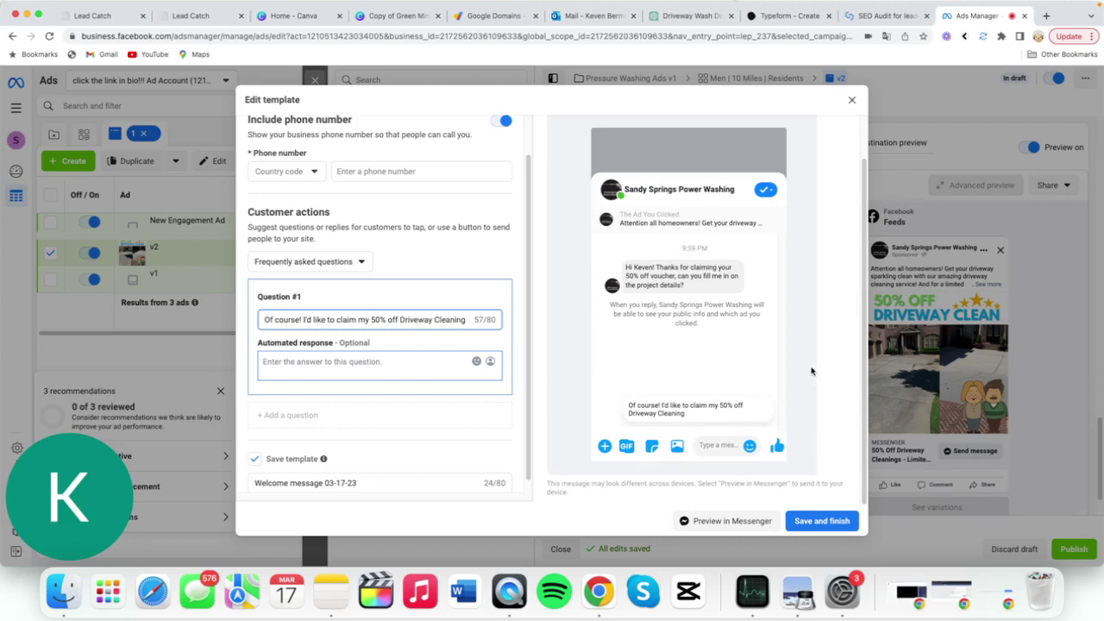
left_click(847, 528)
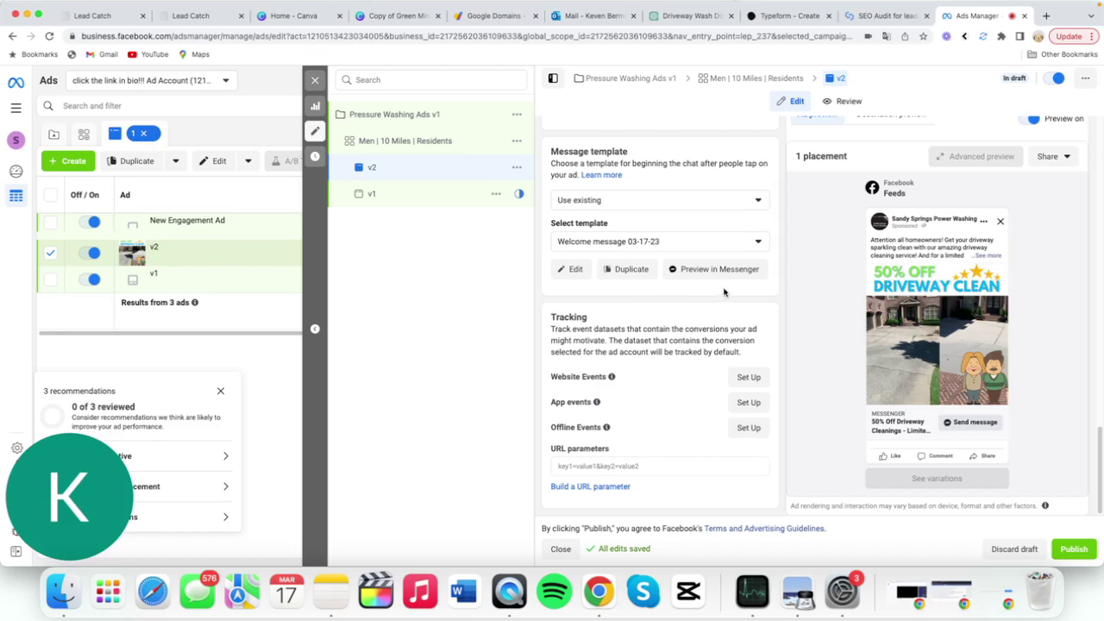
Review the v2 ad's setup from start to finish and inspect the incomplete v1 ad's fields and media options.
scroll(621, 362, "up", 10)
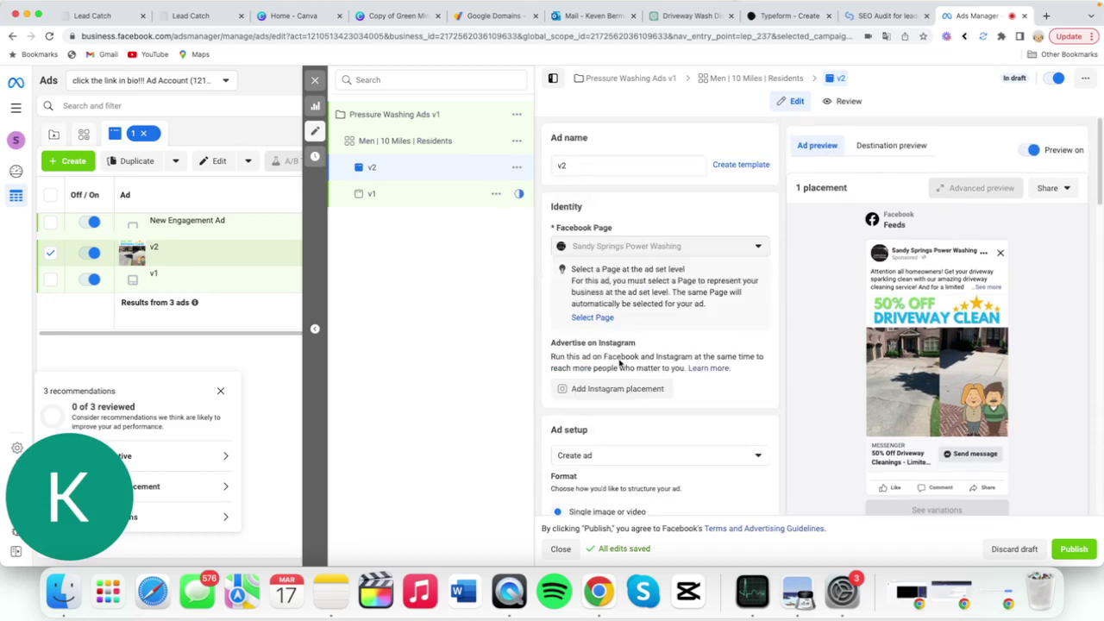
scroll(621, 363, "down", 5)
scroll(627, 363, "down", 3)
scroll(627, 363, "up", 7)
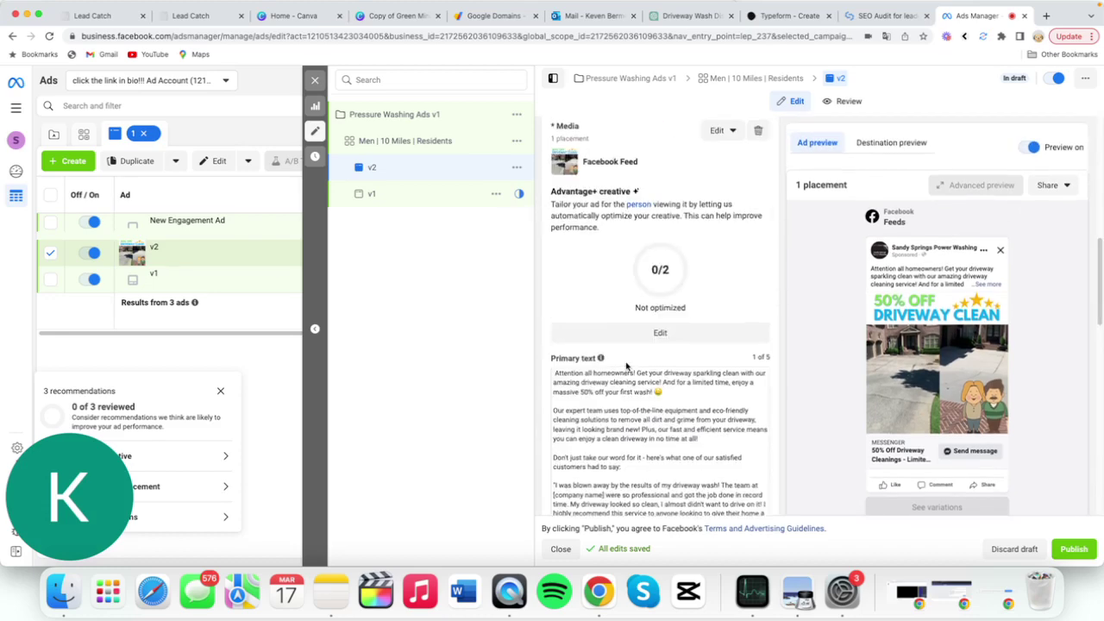
scroll(626, 358, "up", 5)
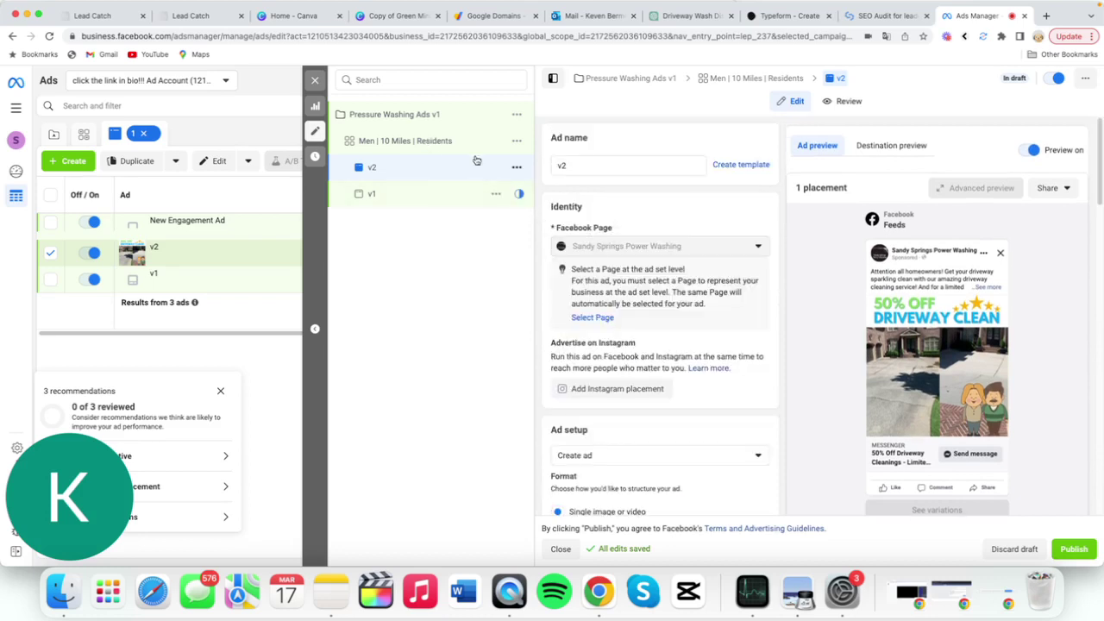
mouse_move(518, 192)
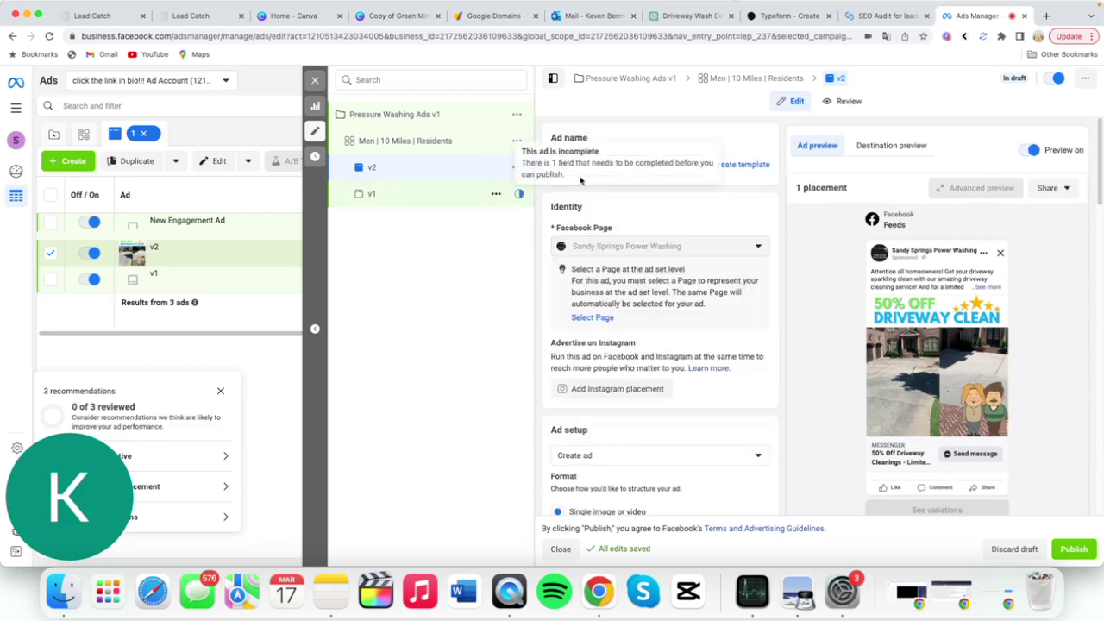
left_click(465, 204)
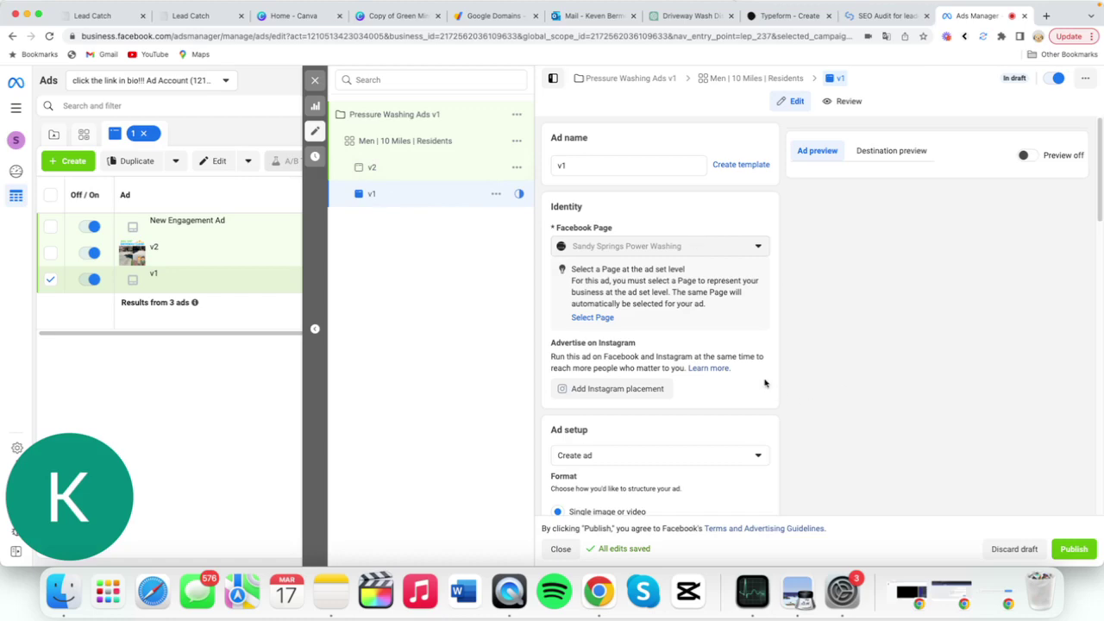
scroll(742, 345, "down", 15)
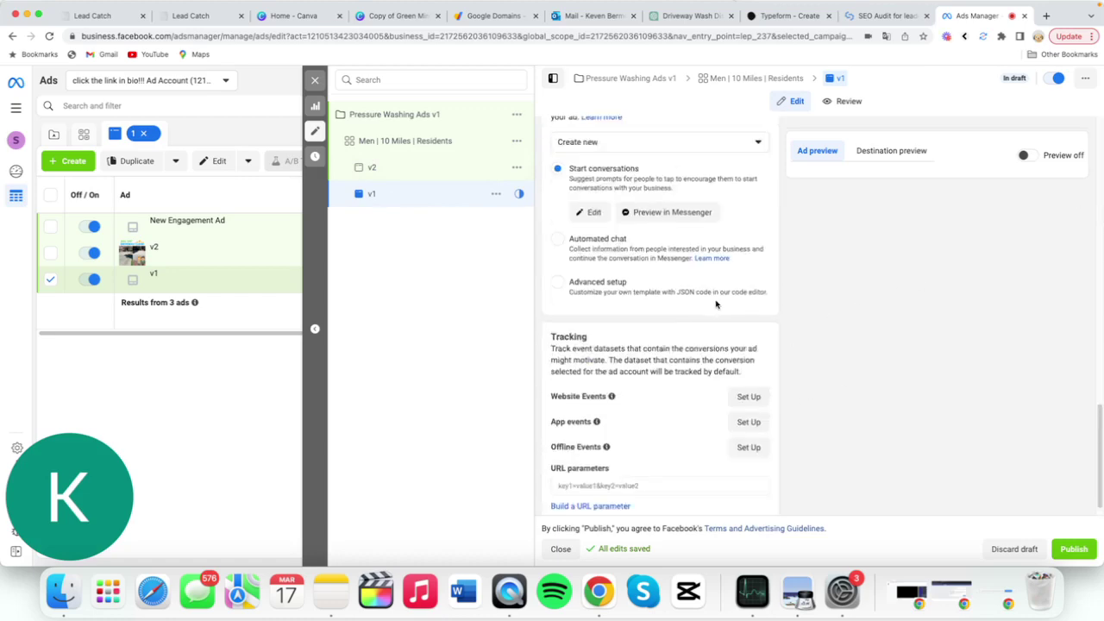
scroll(716, 303, "up", 8)
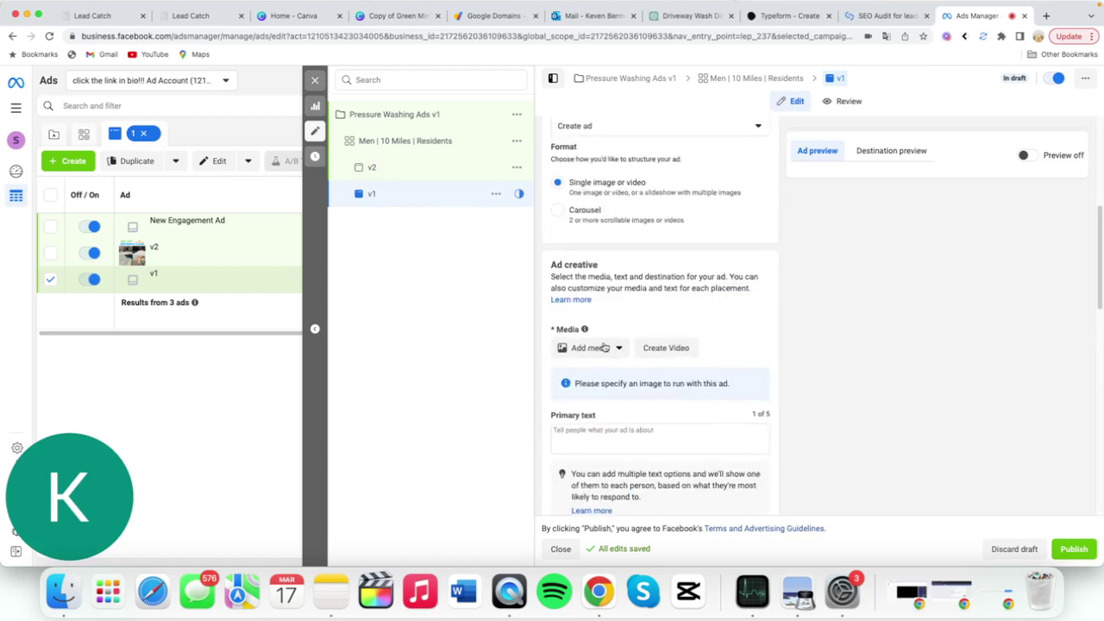
left_click(605, 348)
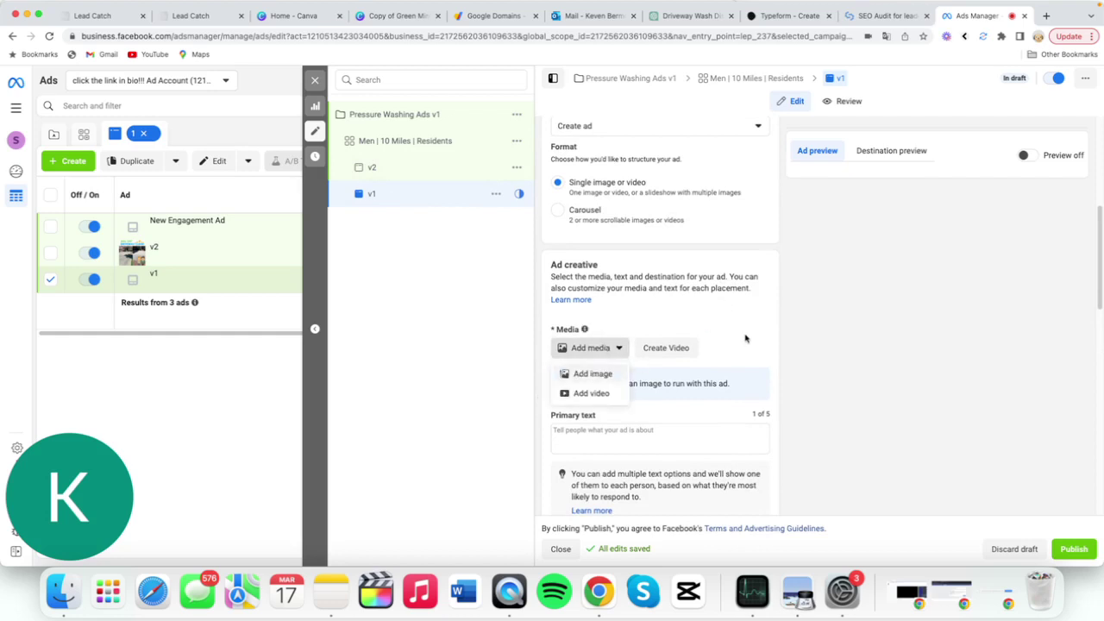
scroll(746, 338, "down", 10)
scroll(707, 310, "up", 12)
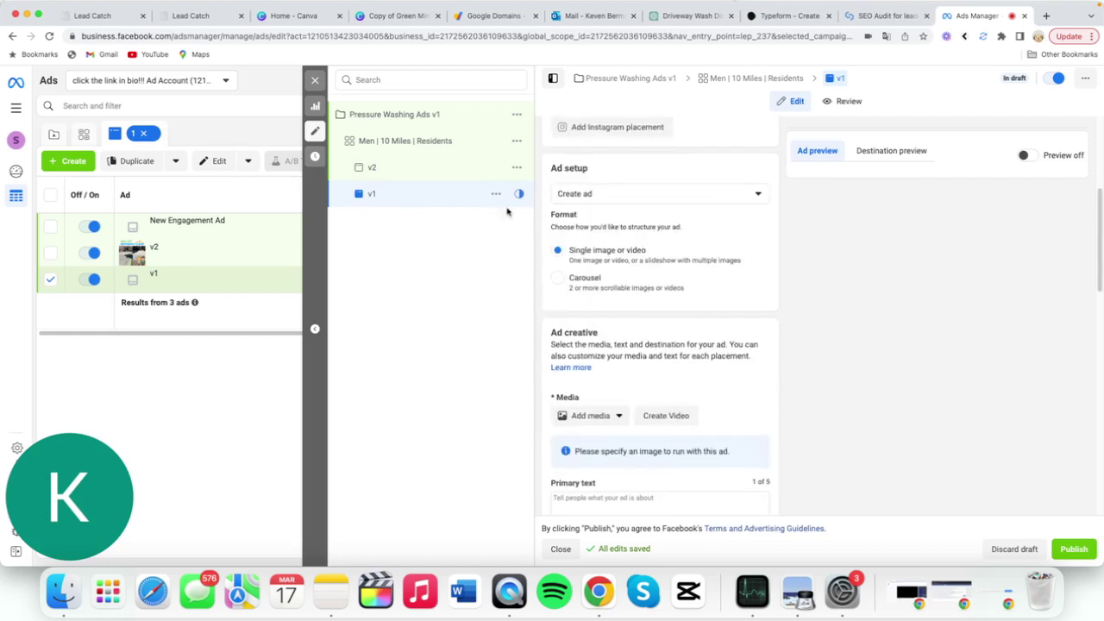
Delete the incomplete v1 ad from the Men | 10 Miles | Residents ad set.
left_click(496, 193)
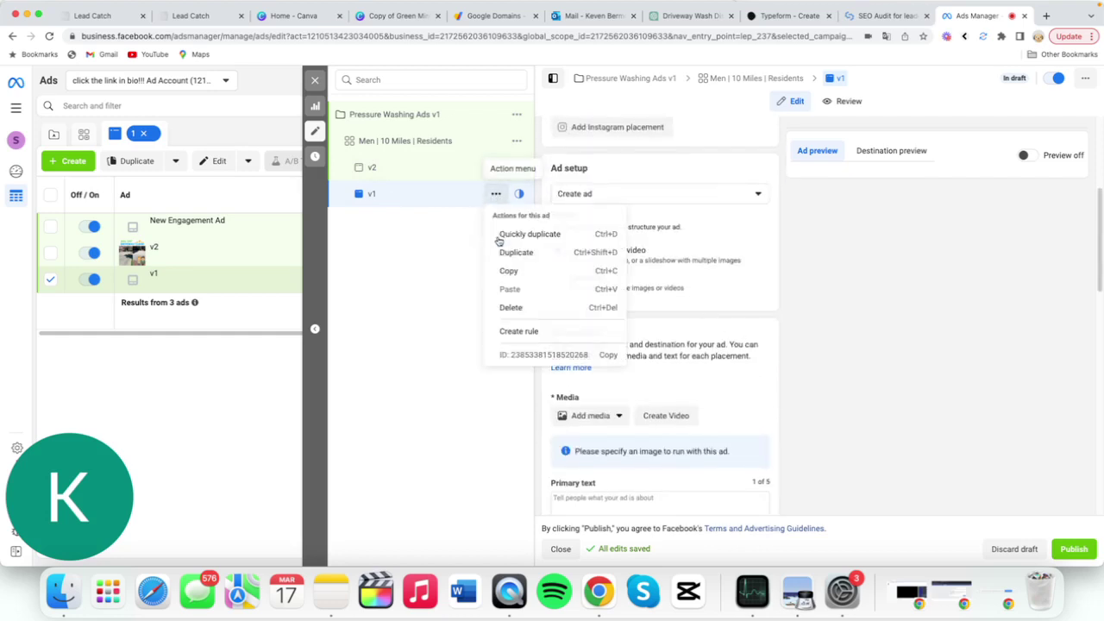
left_click(553, 307)
left_click(652, 262)
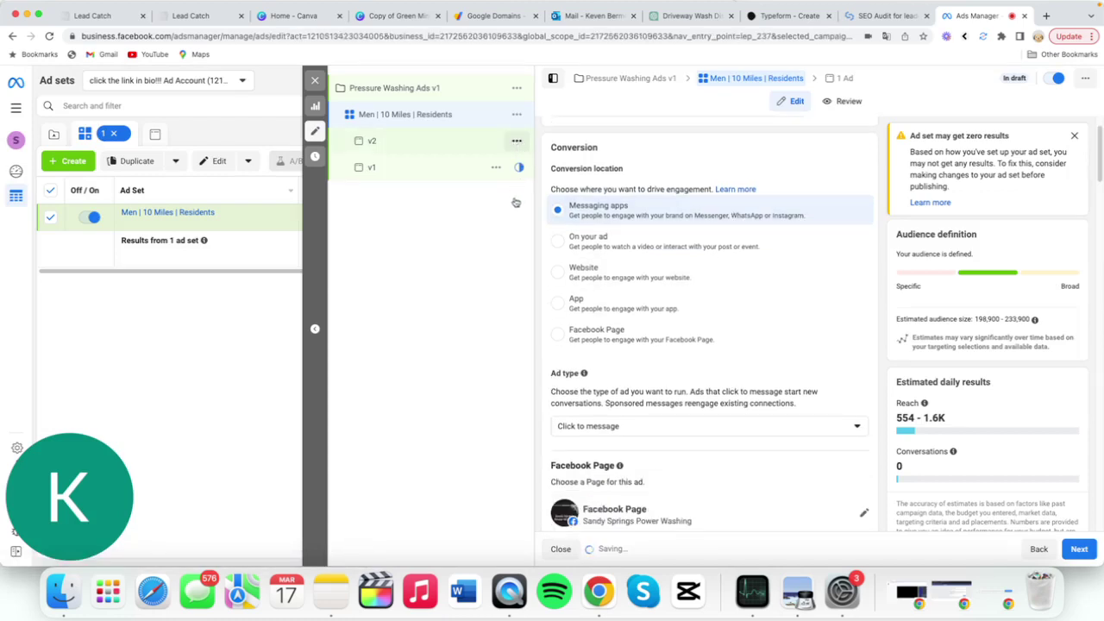
Duplicate the v2 ad once within the original campaign and rename the copy v1.
left_click(516, 141)
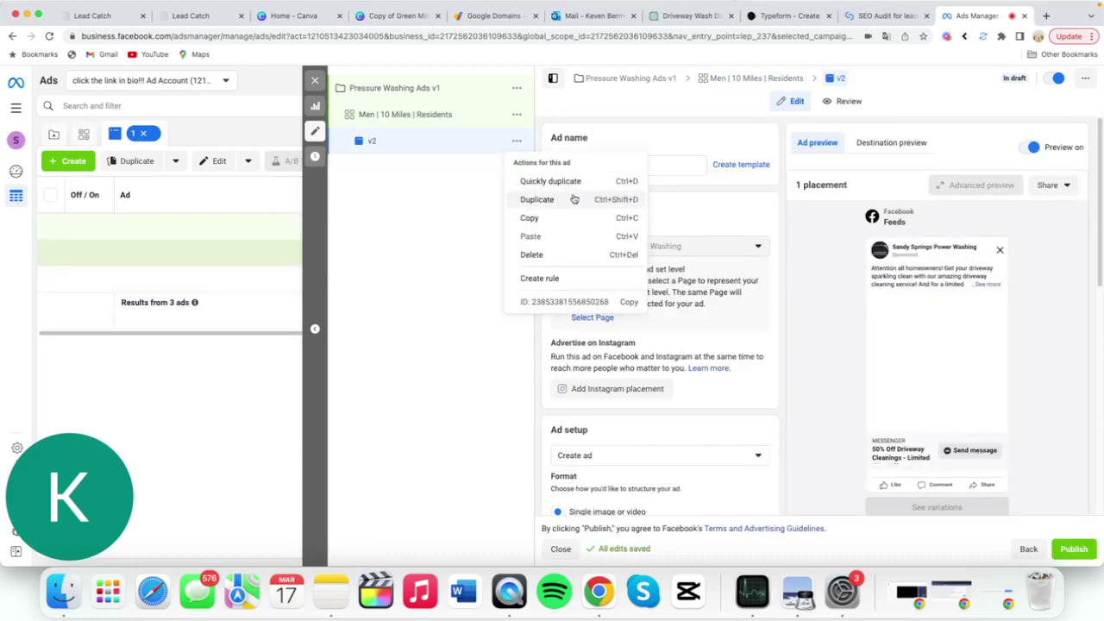
left_click(573, 199)
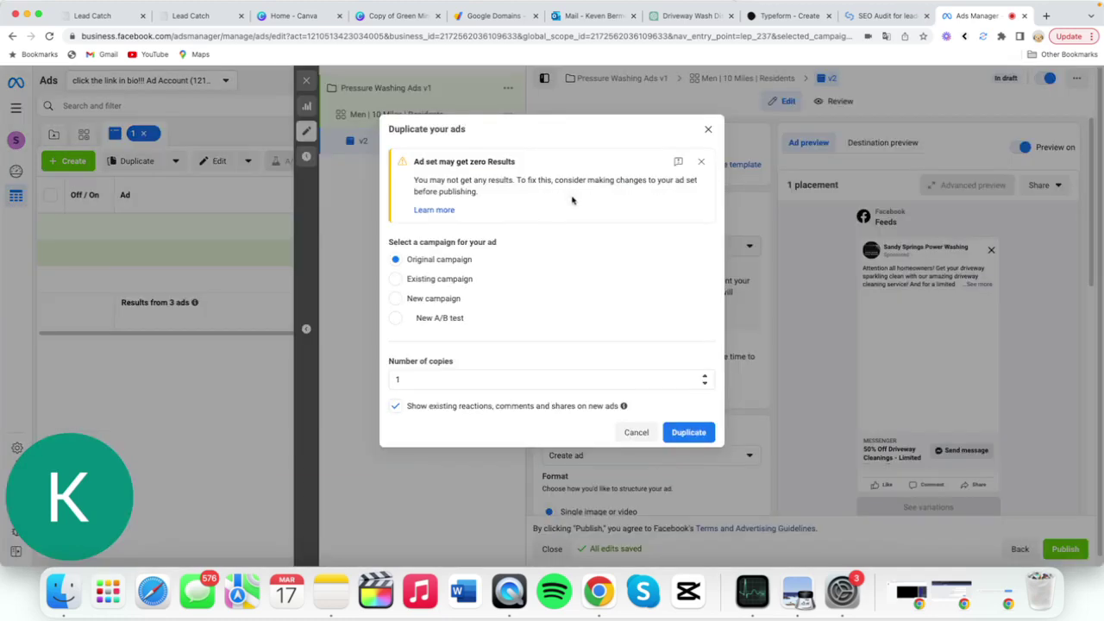
left_click(688, 438)
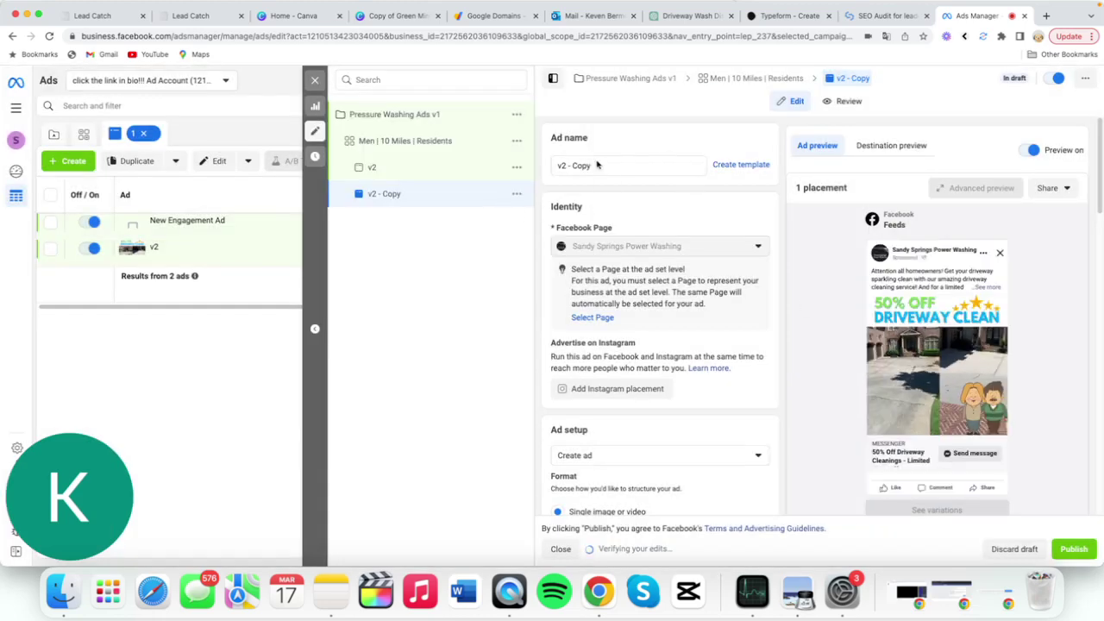
left_click(610, 164)
left_click_drag(561, 165, 593, 165)
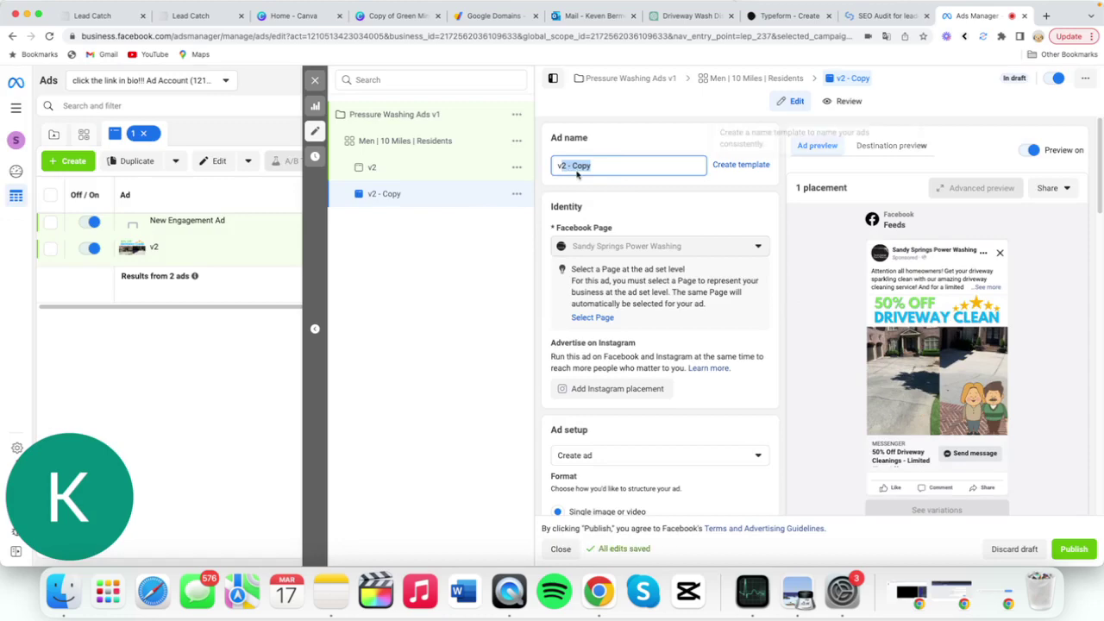
type("1")
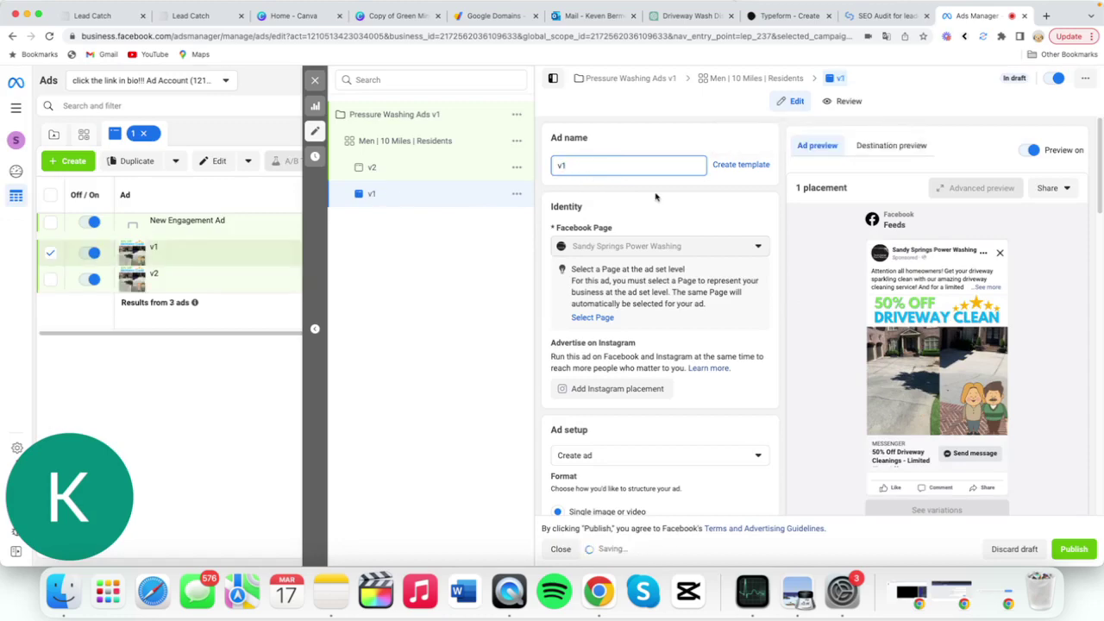
Replace the v1 ad's image with 5.png from the account images, keeping the original crop.
scroll(645, 258, "down", 10)
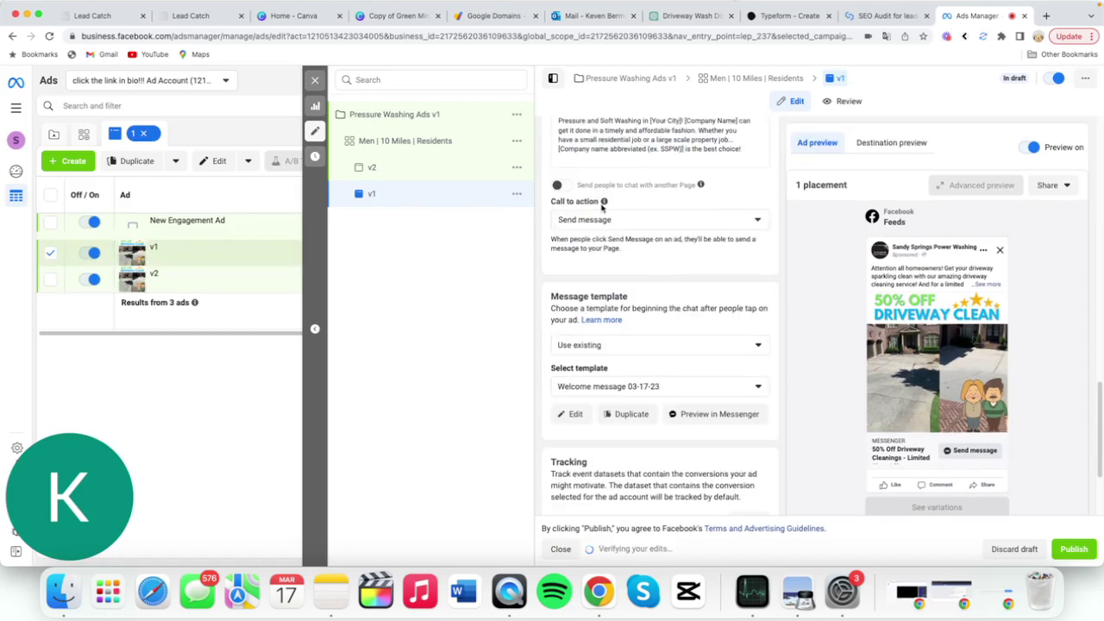
scroll(633, 207, "down", 3)
scroll(627, 222, "up", 10)
scroll(627, 226, "up", 4)
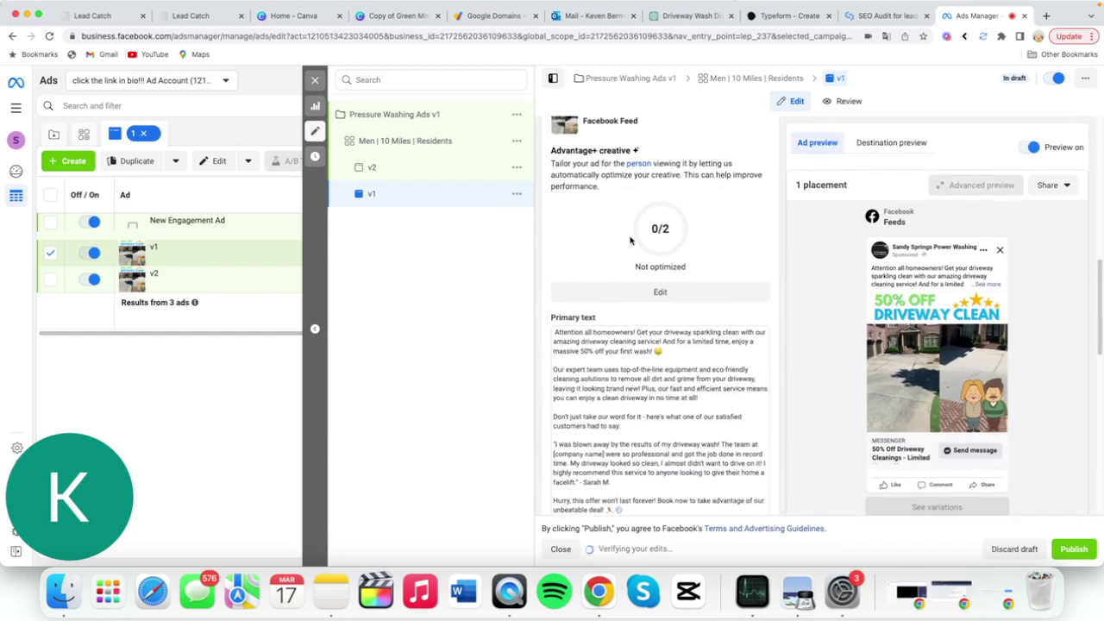
left_click(721, 228)
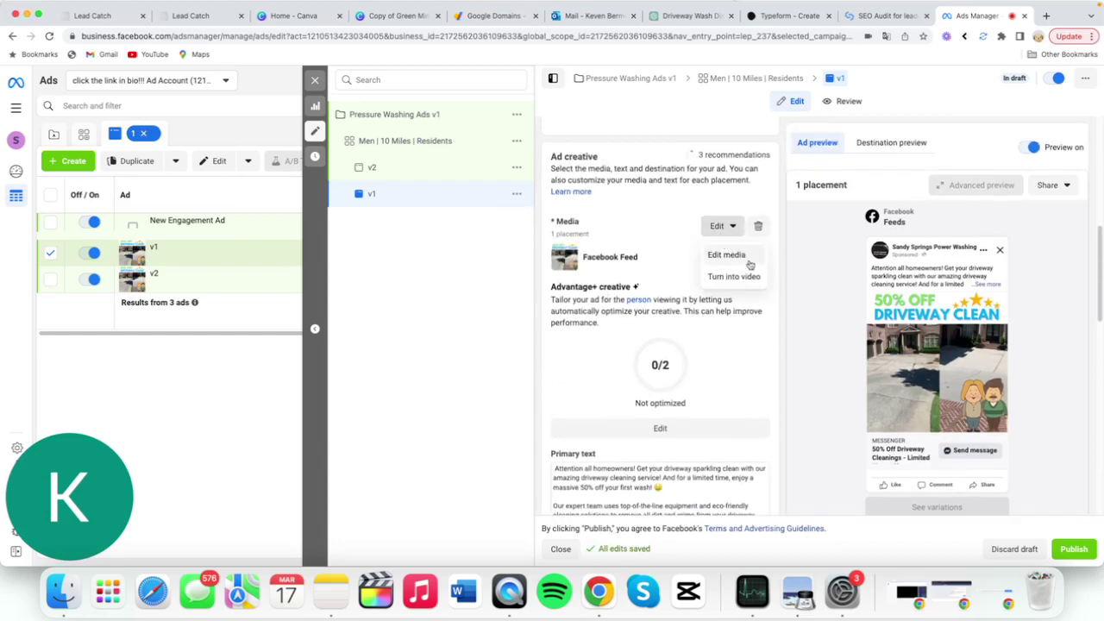
left_click(740, 255)
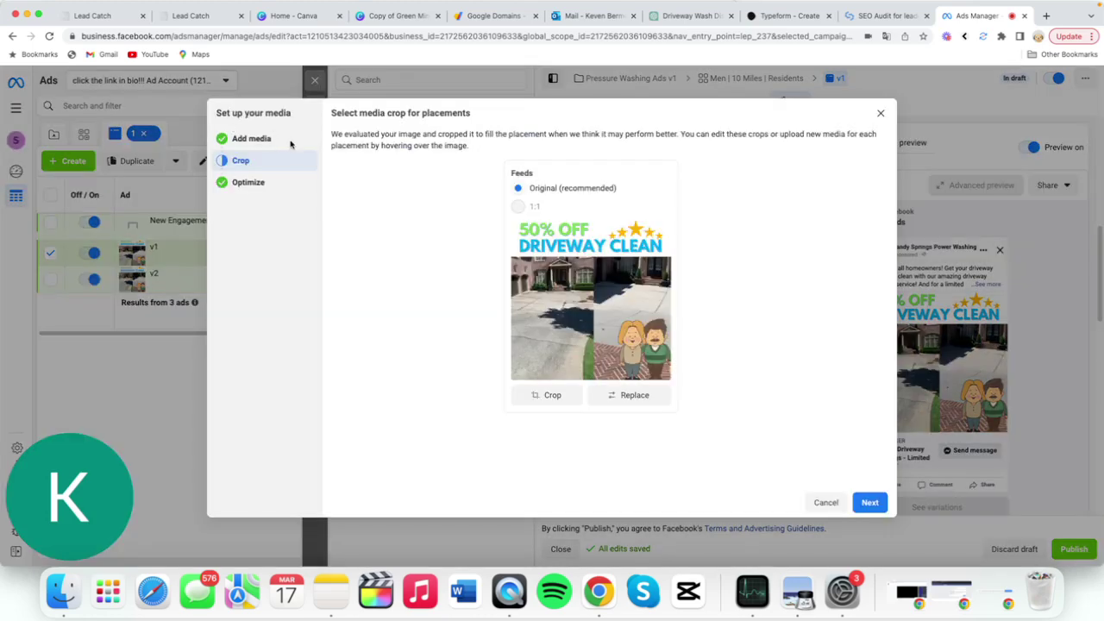
left_click(262, 143)
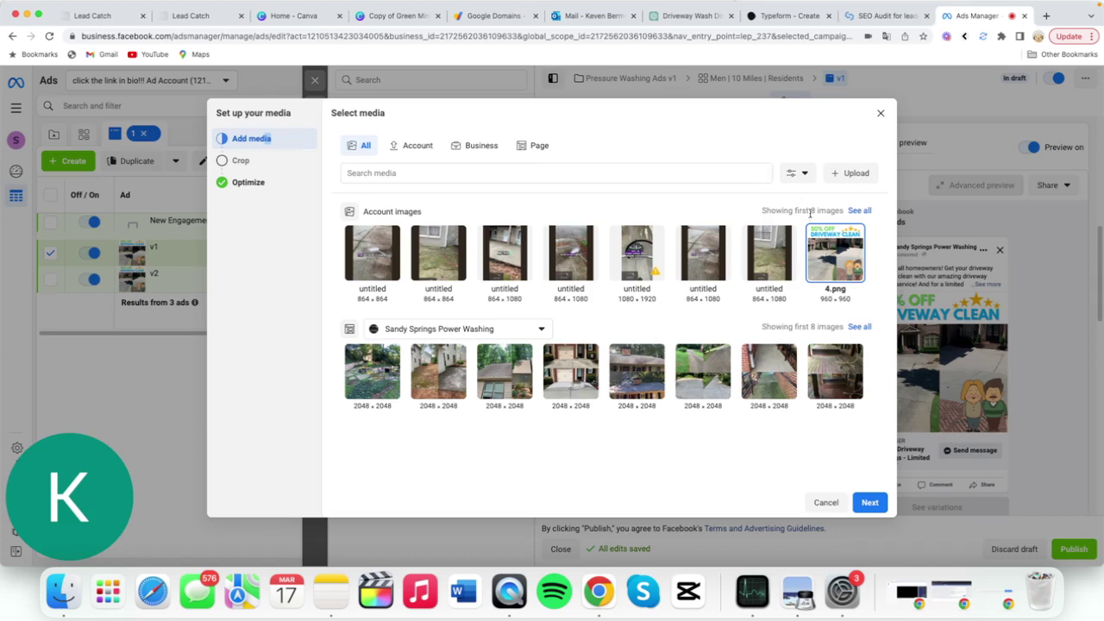
left_click(859, 211)
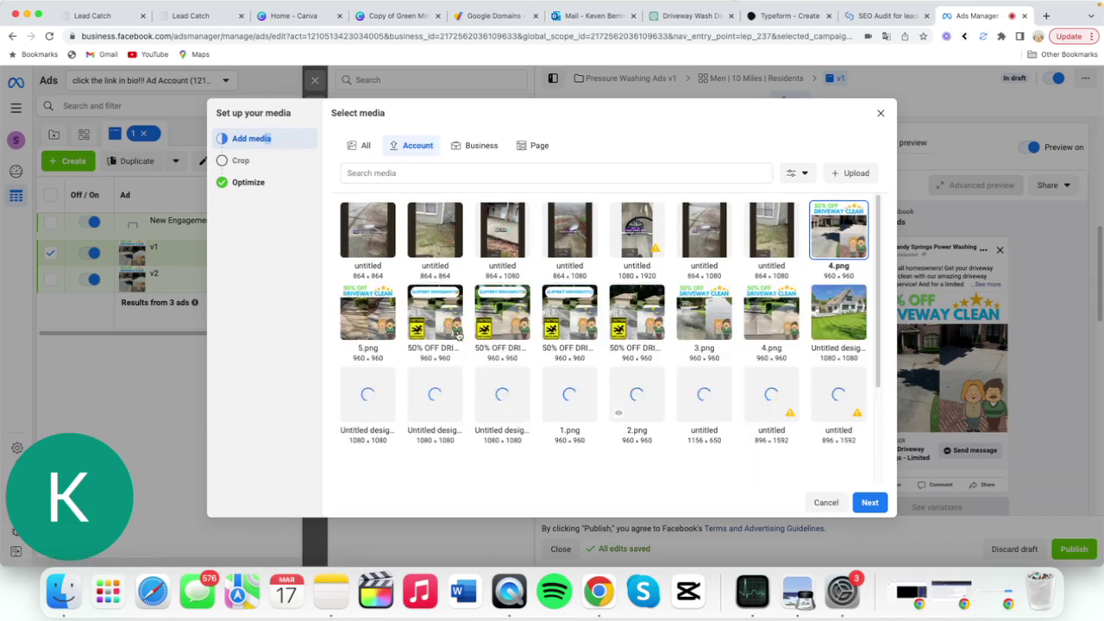
left_click(402, 321)
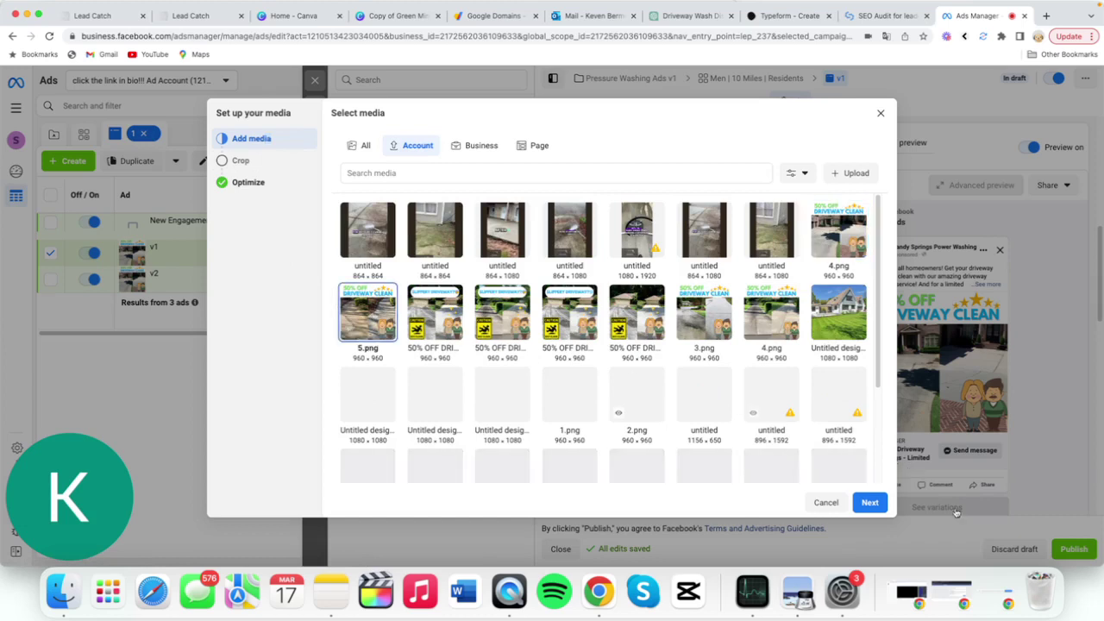
left_click(872, 502)
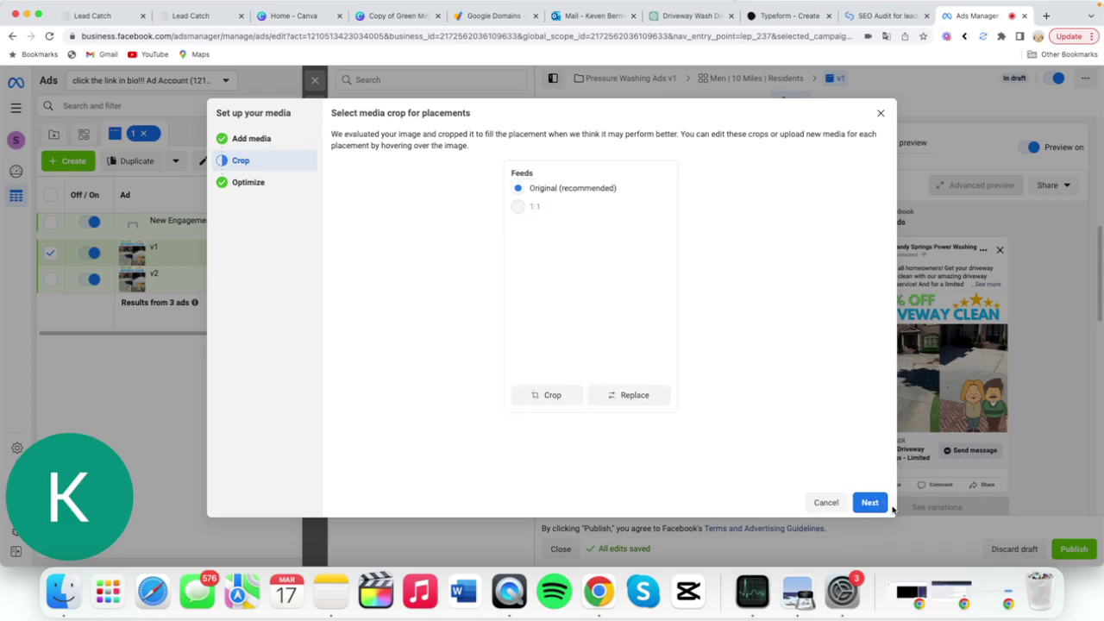
left_click(884, 509)
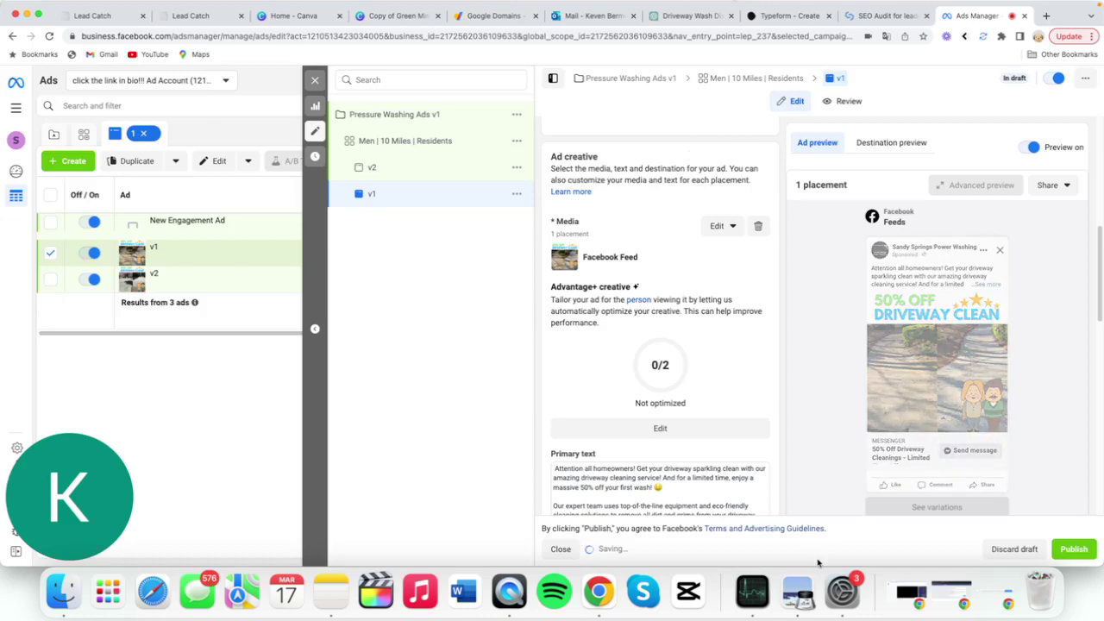
right_click(818, 562)
left_click(801, 456)
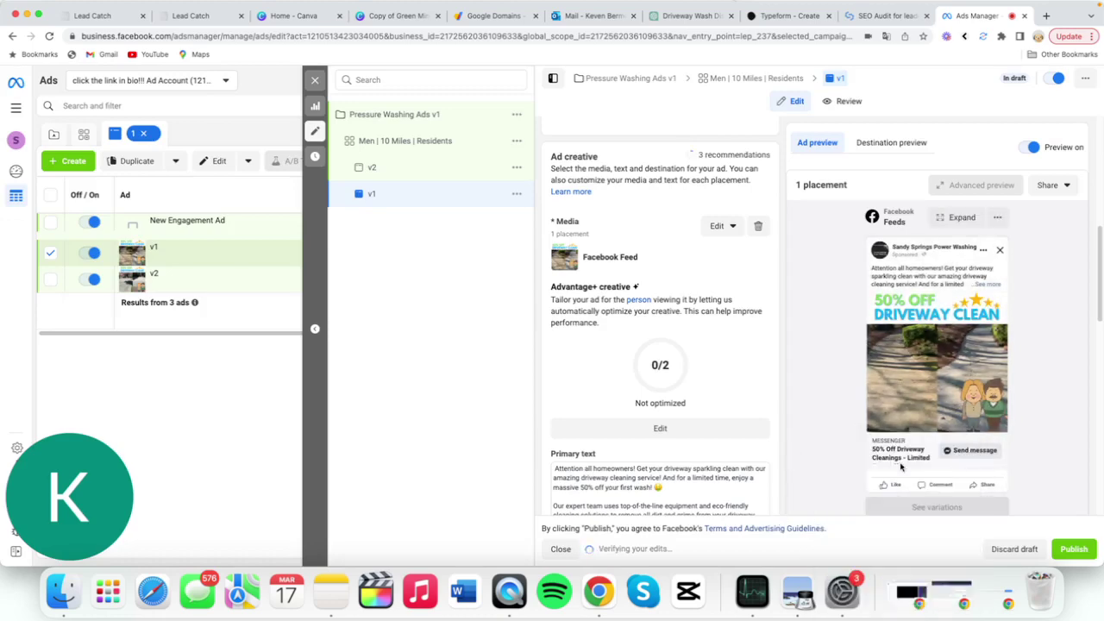
scroll(758, 297, "down", 2)
scroll(755, 296, "up", 5)
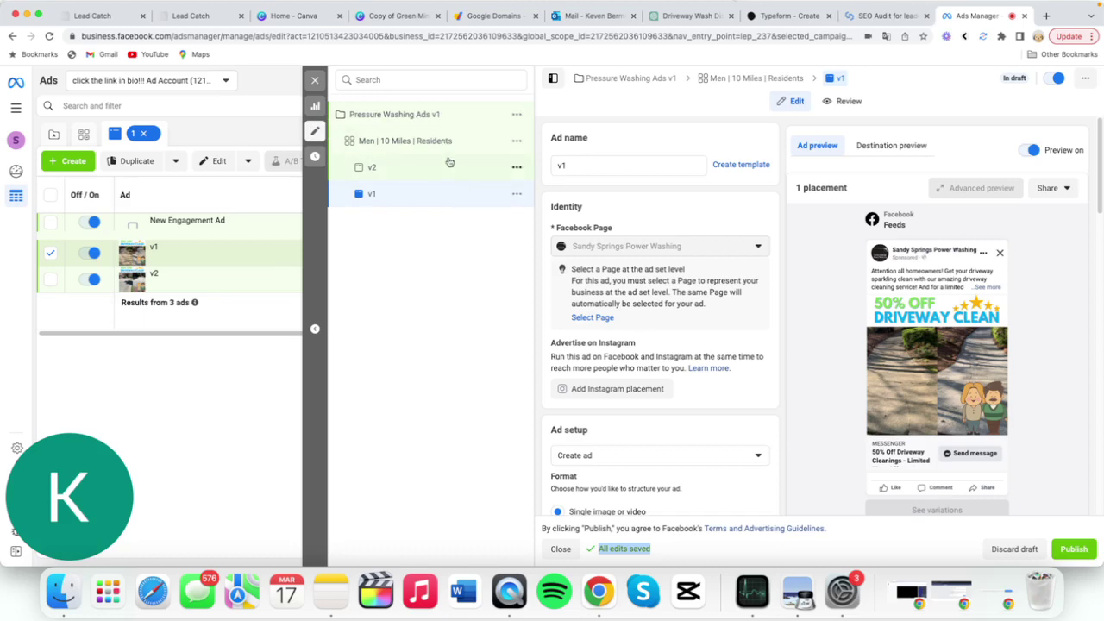
Duplicate the Men | 10 Miles | Residents ad set once within the original campaign.
left_click(517, 143)
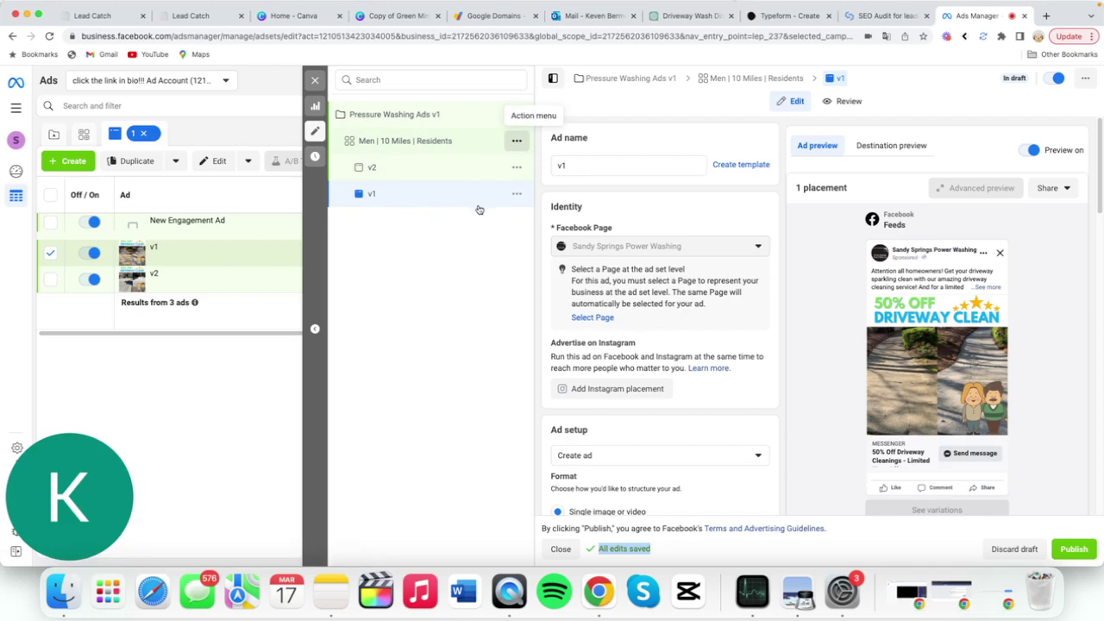
left_click(518, 143)
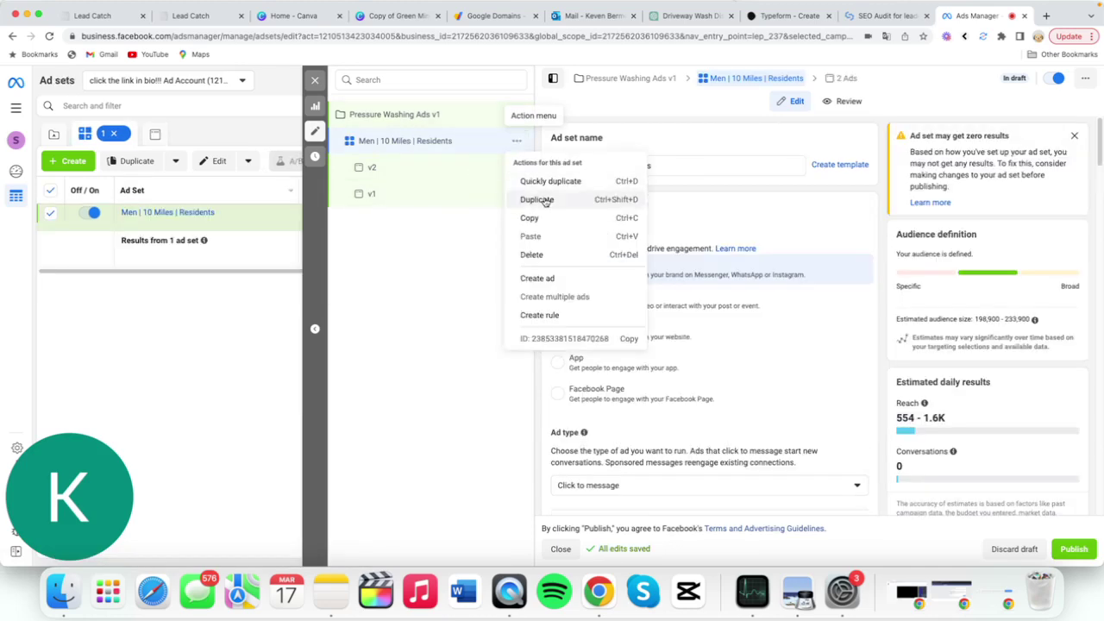
left_click(543, 199)
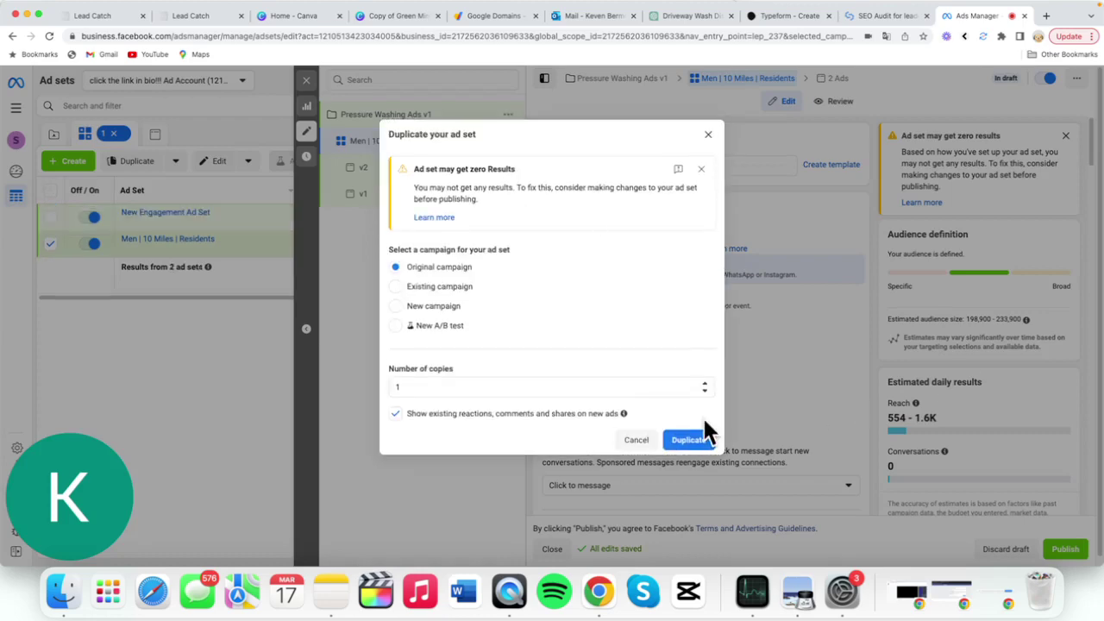
left_click(699, 440)
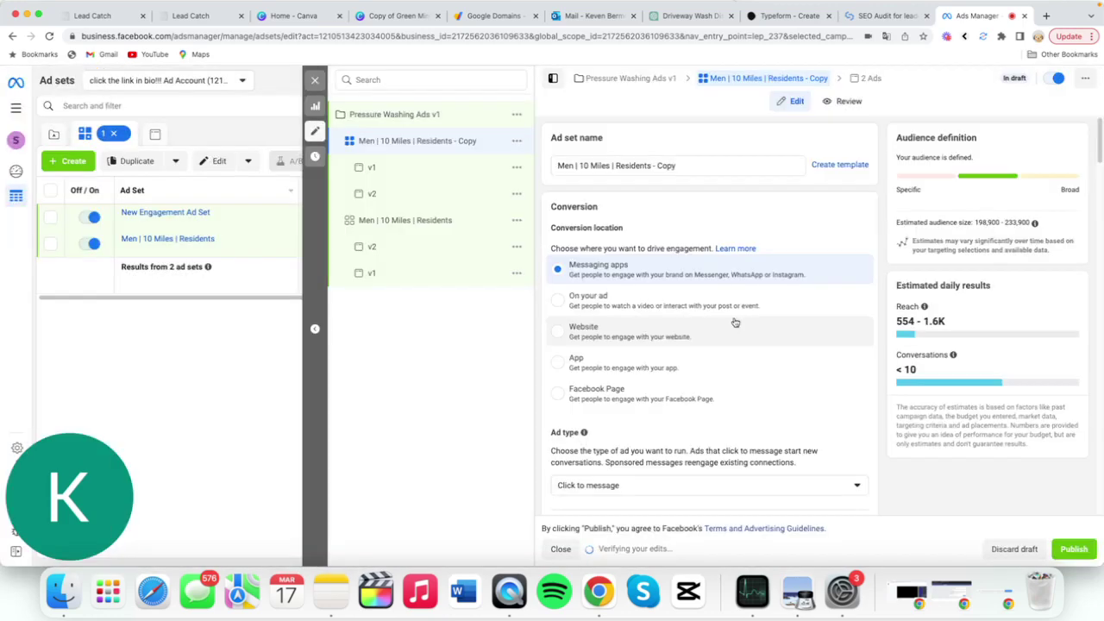
Rename the original Men | 10 Miles | Residents ad set to "Women | 10 Miles | Residents".
left_click(404, 222)
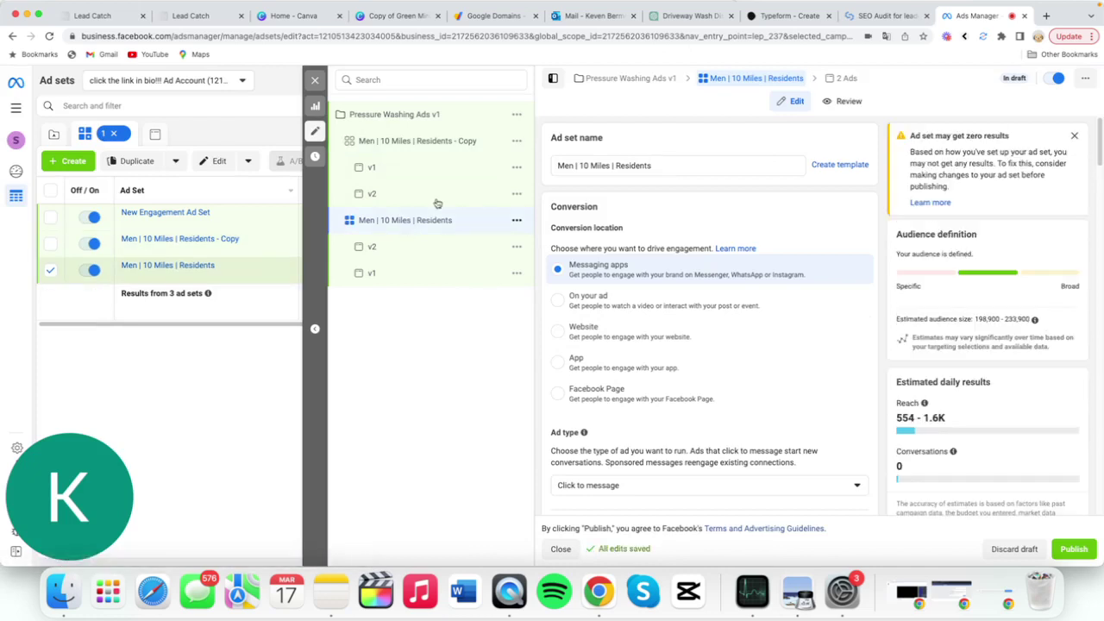
left_click(554, 166)
double_click(553, 166)
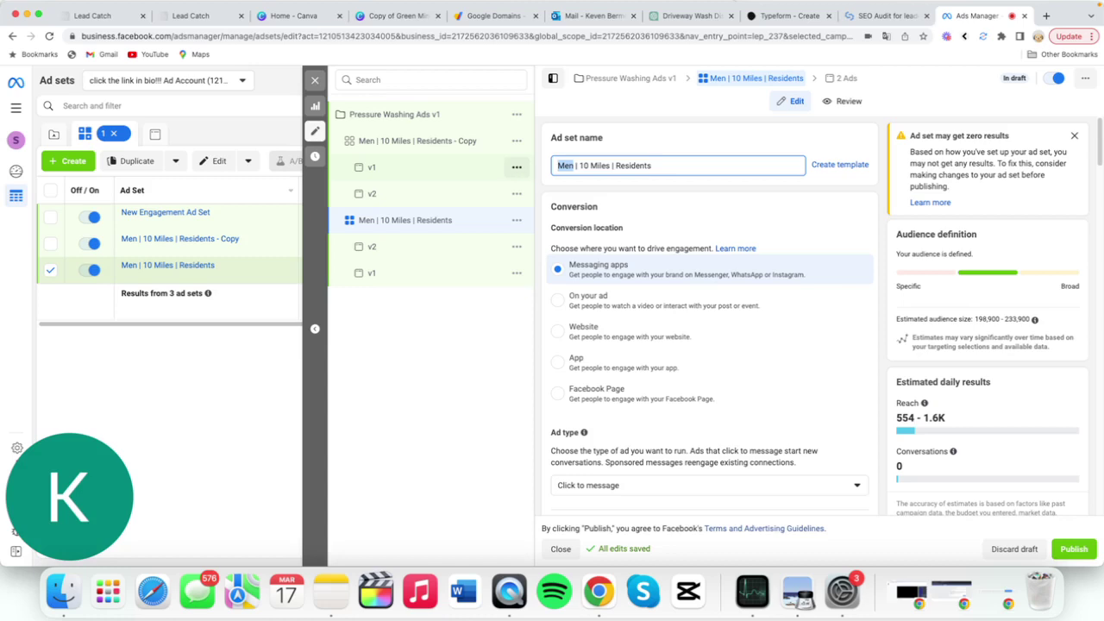
type("Woman")
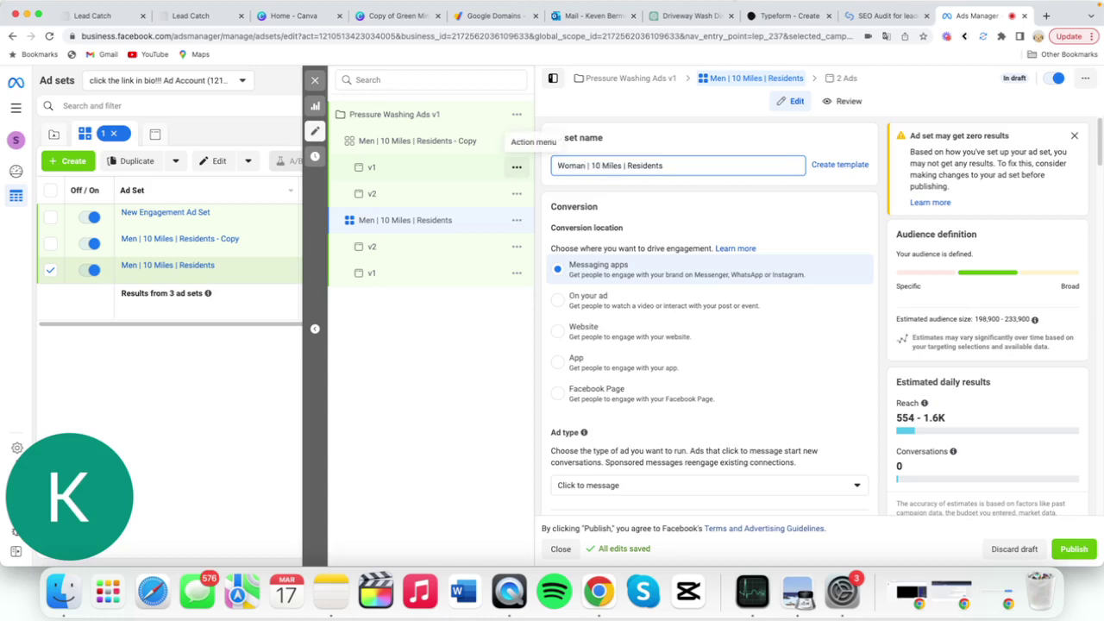
key("BackSpace")
key("BackSpace")
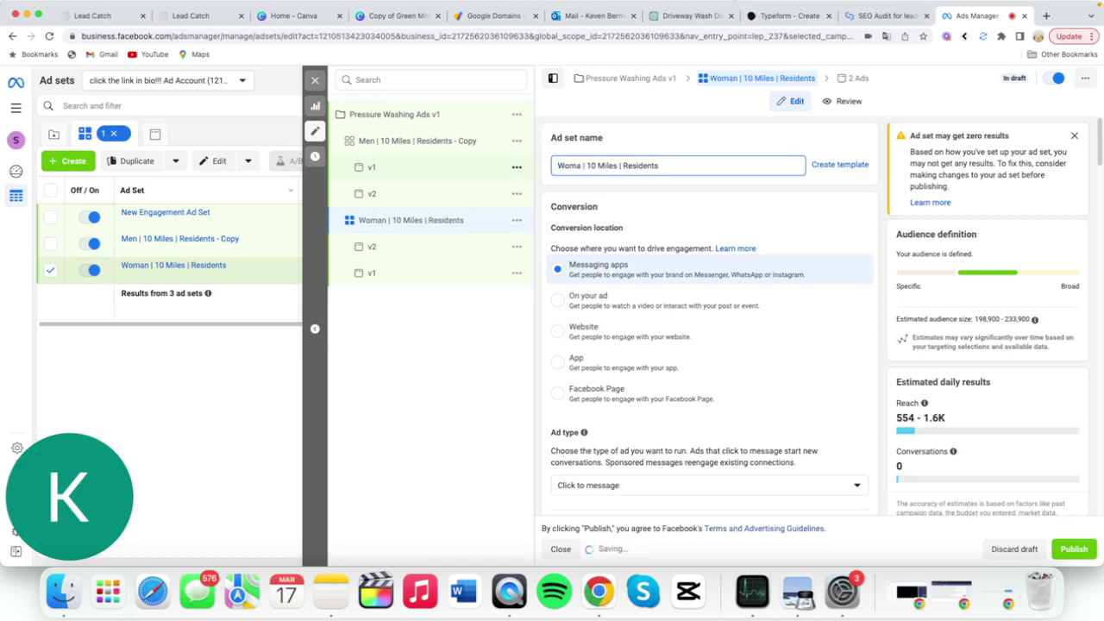
type("en")
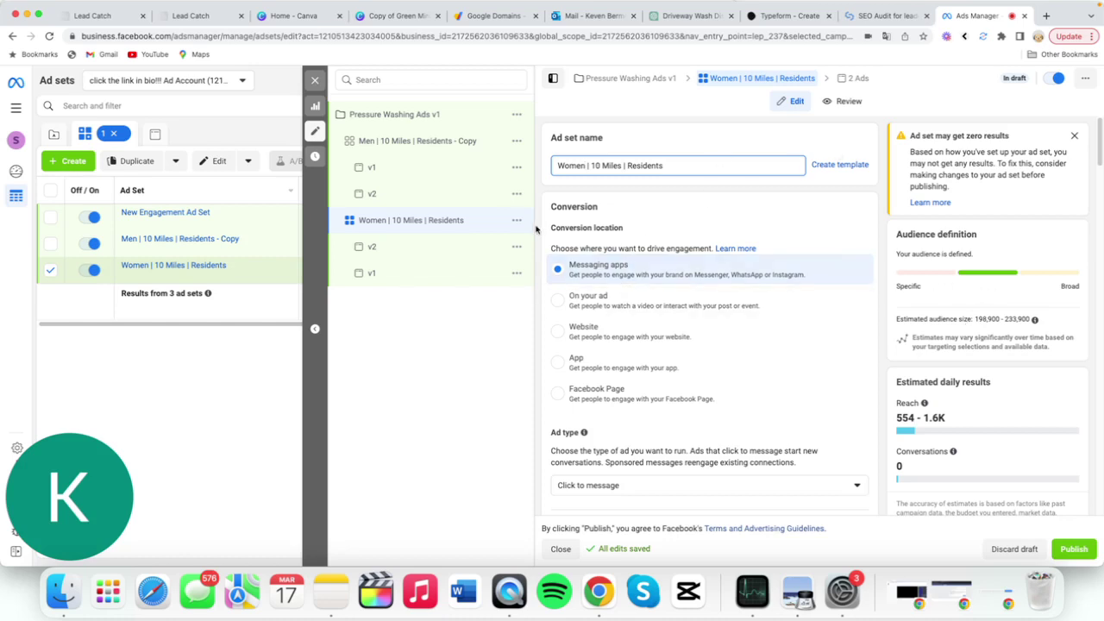
Set the audience gender of the Women | 10 Miles | Residents ad set to Women.
scroll(696, 202, "down", 1)
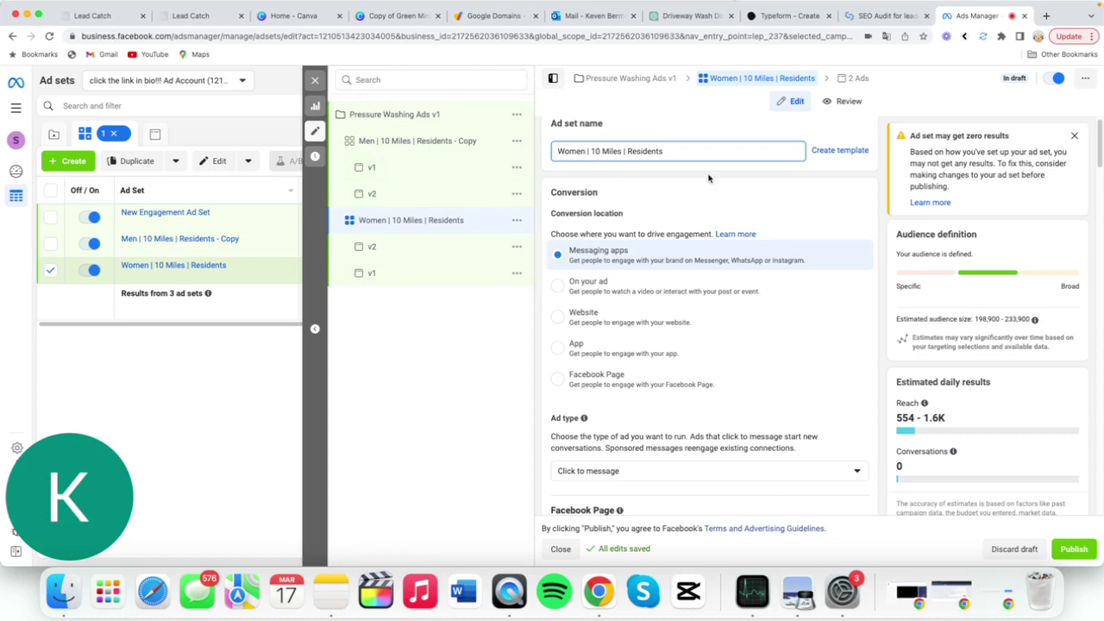
scroll(710, 284, "down", 10)
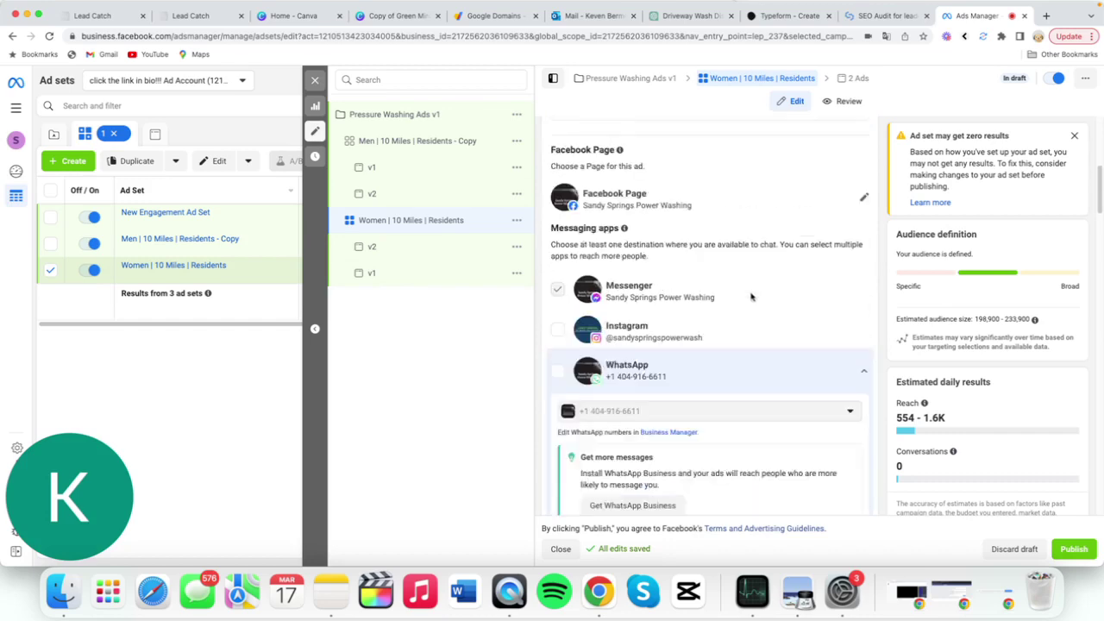
scroll(751, 300, "down", 10)
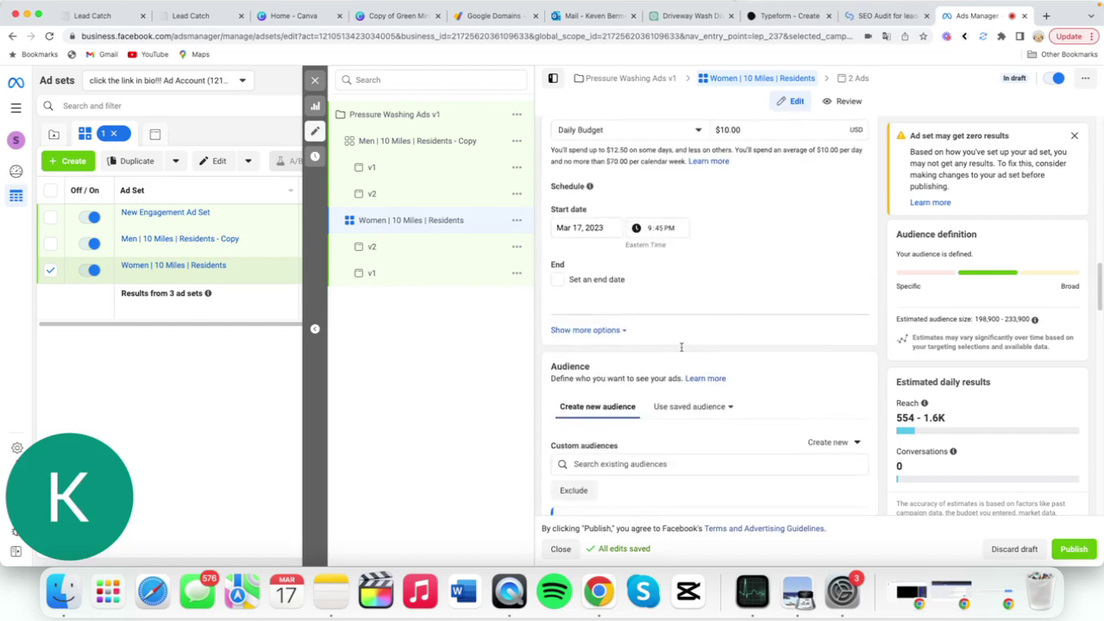
scroll(684, 355, "down", 8)
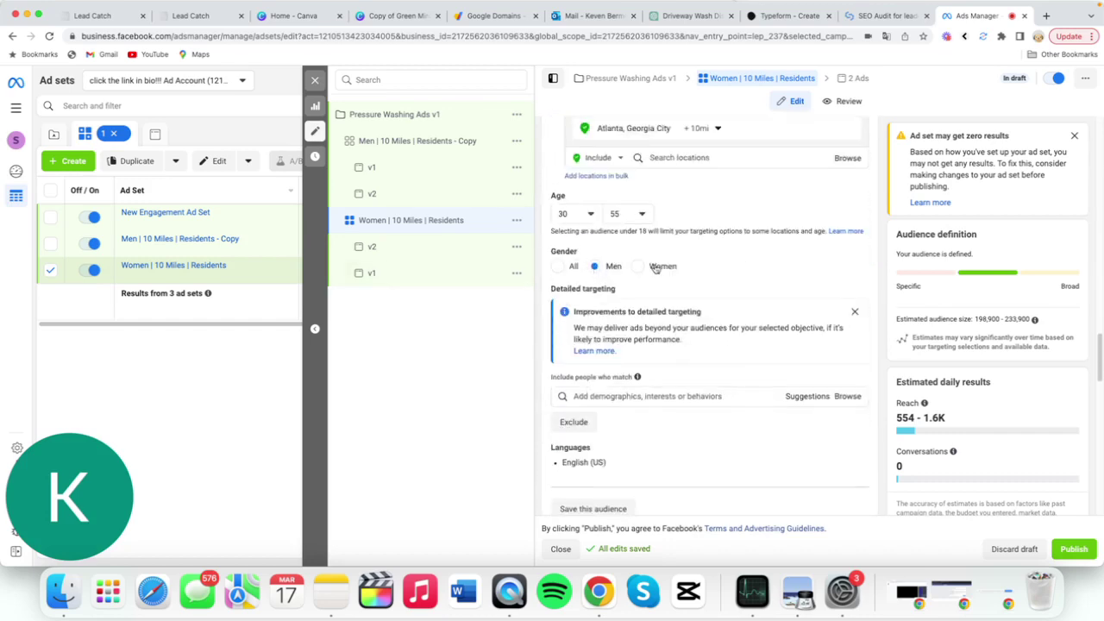
left_click(636, 267)
scroll(755, 349, "down", 10)
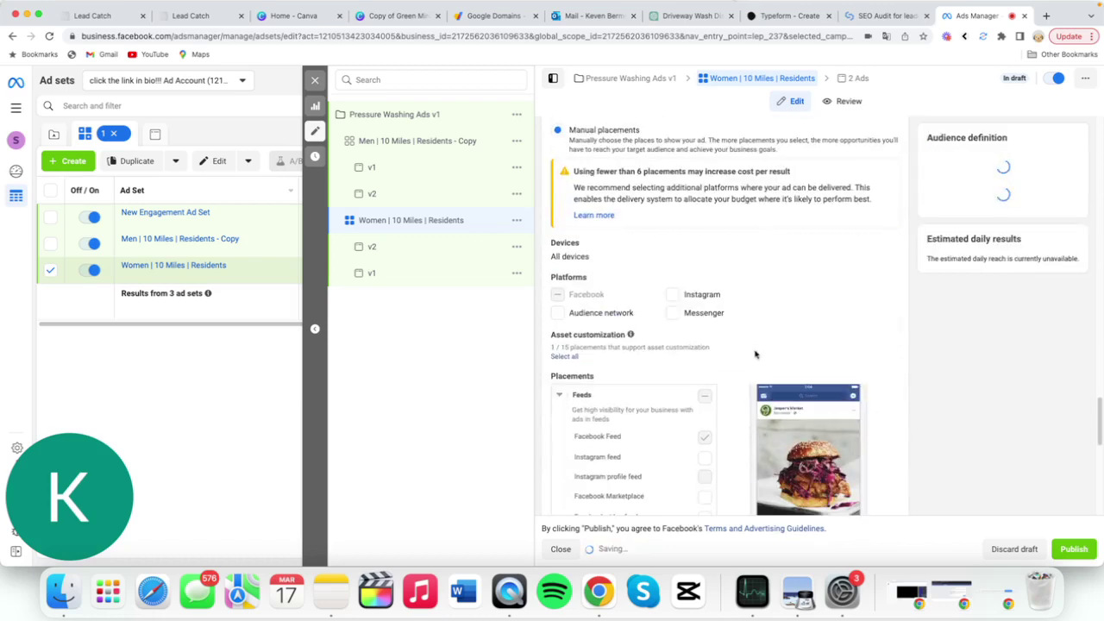
scroll(690, 345, "down", 3)
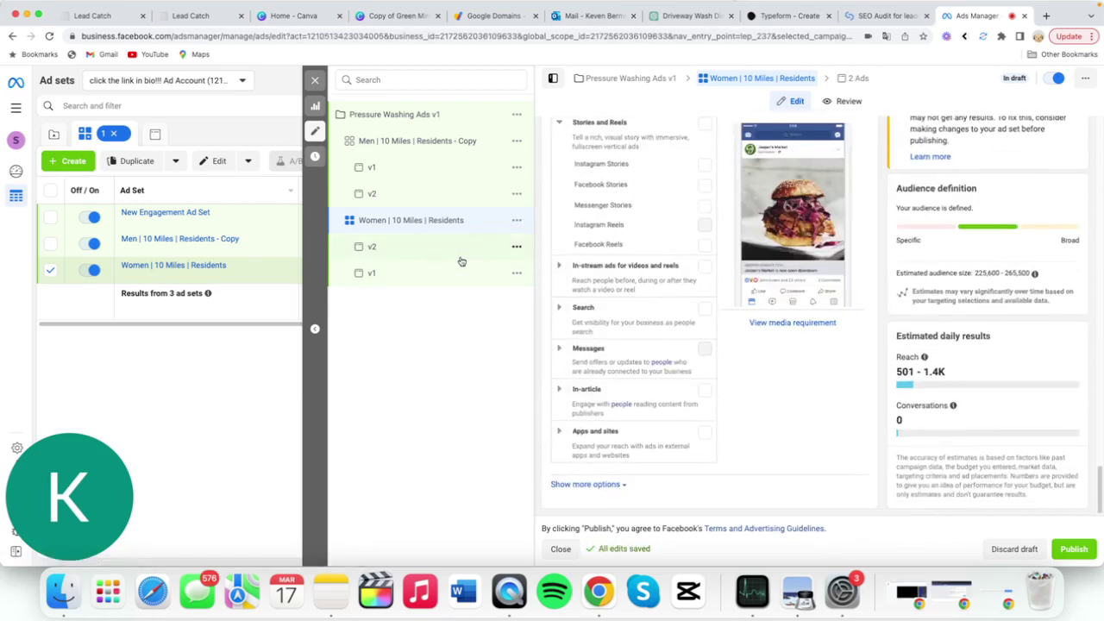
Review the v2 ad under the Women ad set and compare the audience settings of the Men copy and Women ad sets.
left_click(461, 253)
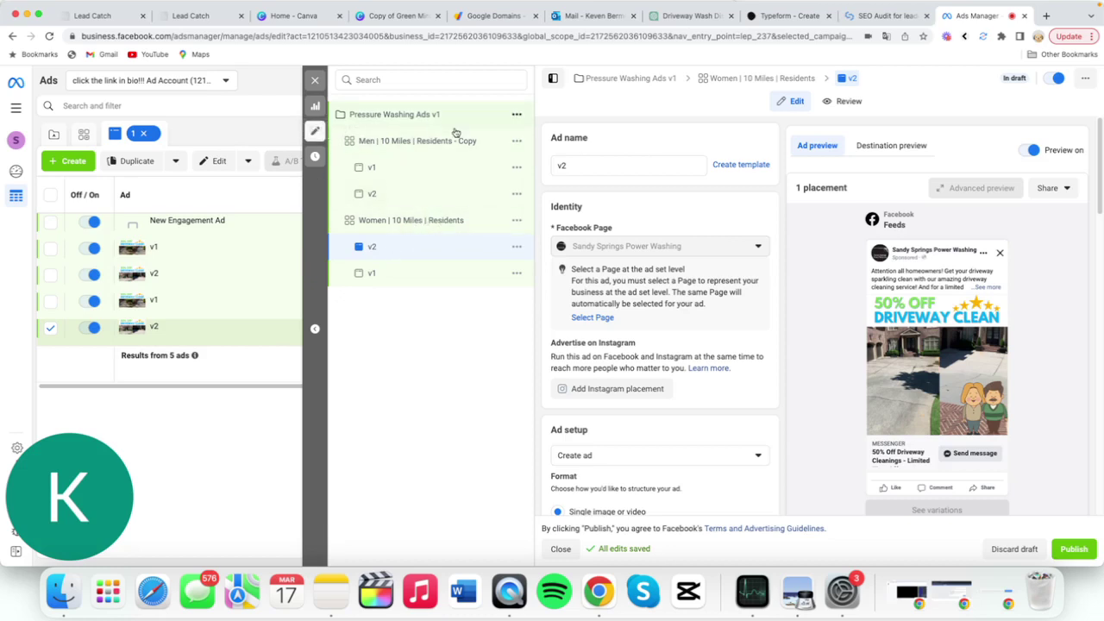
scroll(566, 289, "down", 3)
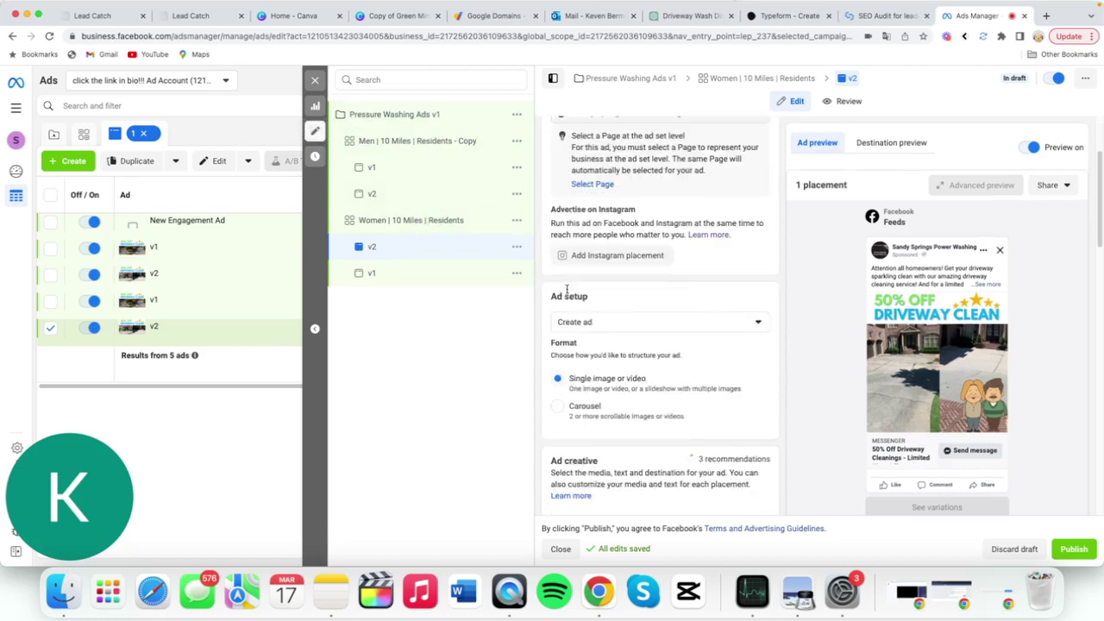
scroll(566, 289, "down", 7)
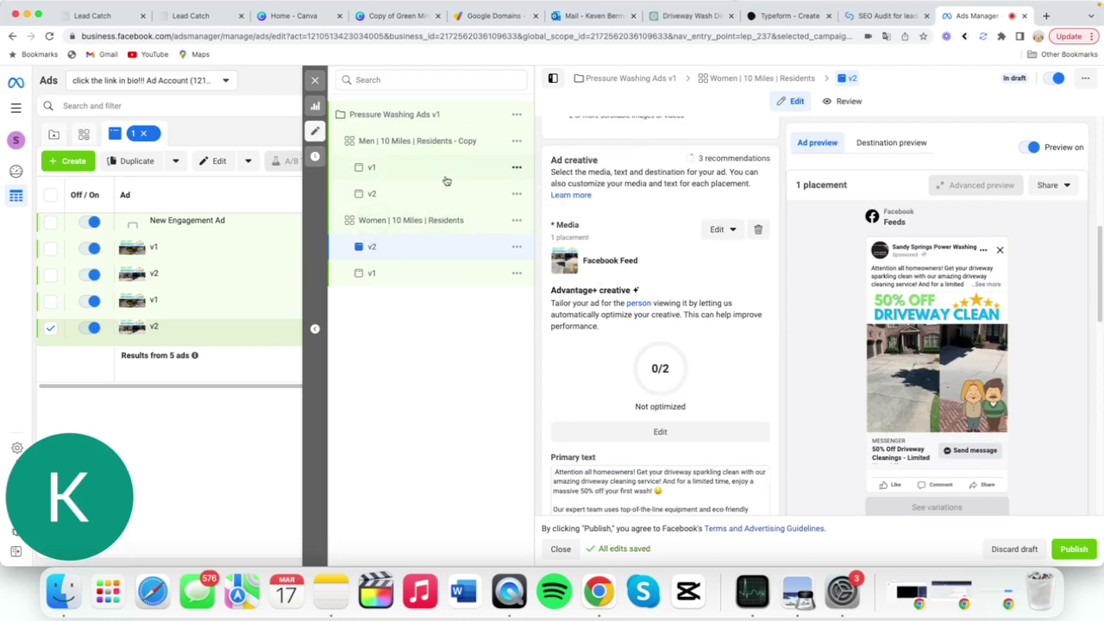
left_click(452, 141)
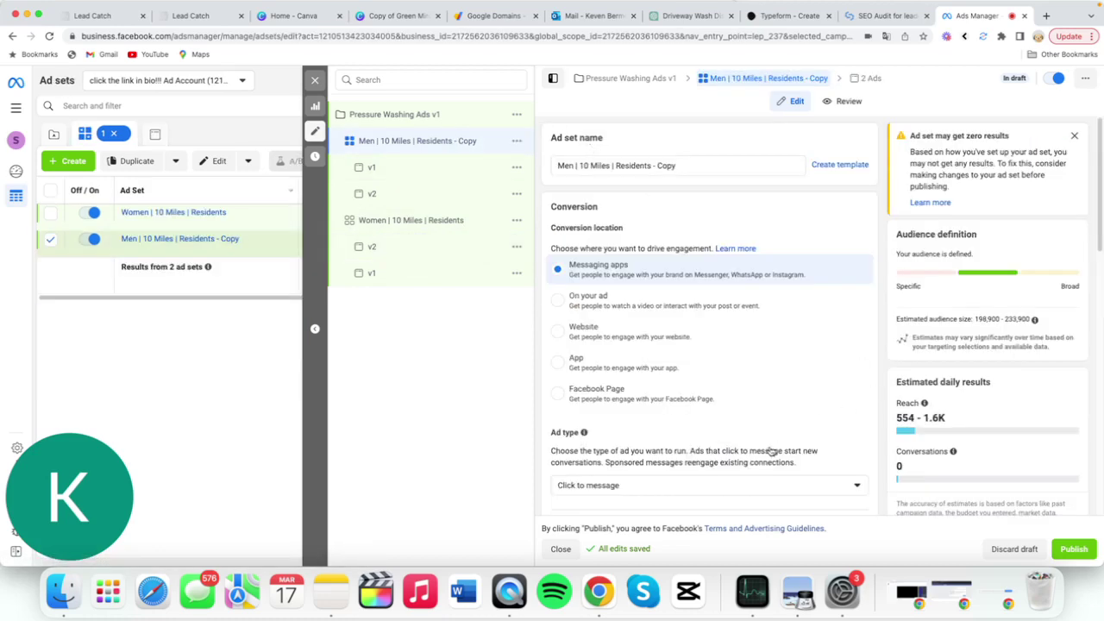
scroll(710, 370, "down", 15)
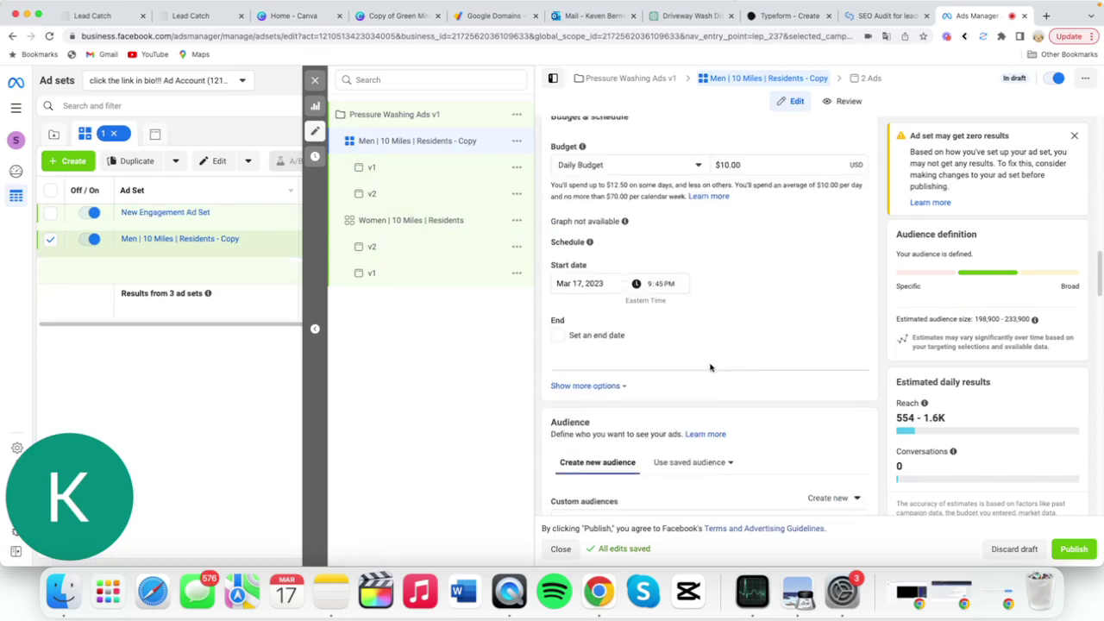
scroll(710, 371, "down", 10)
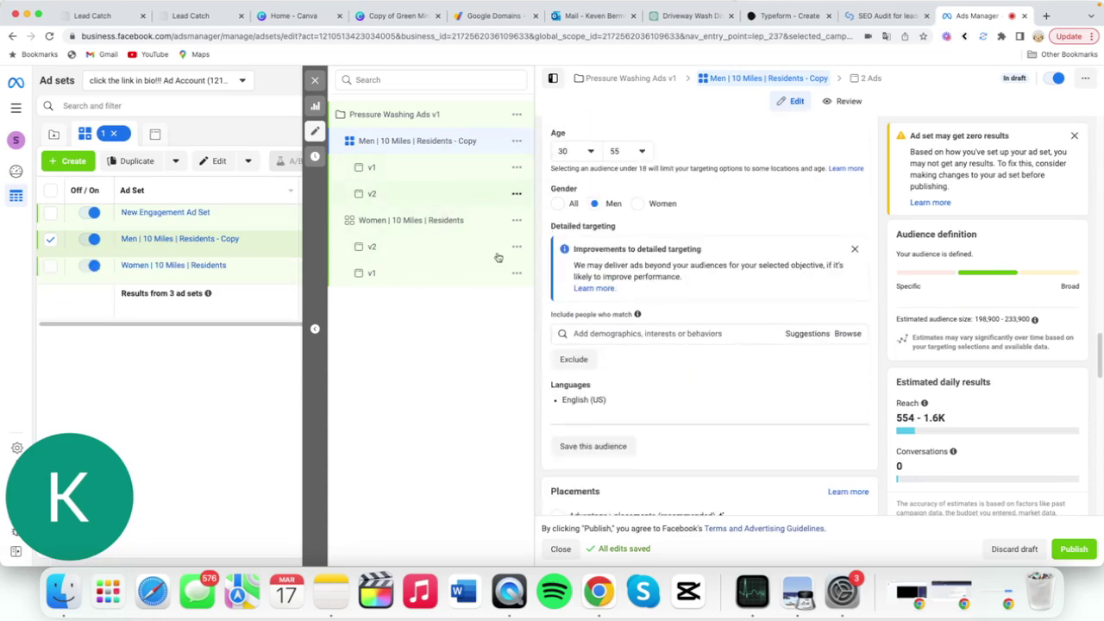
left_click(429, 220)
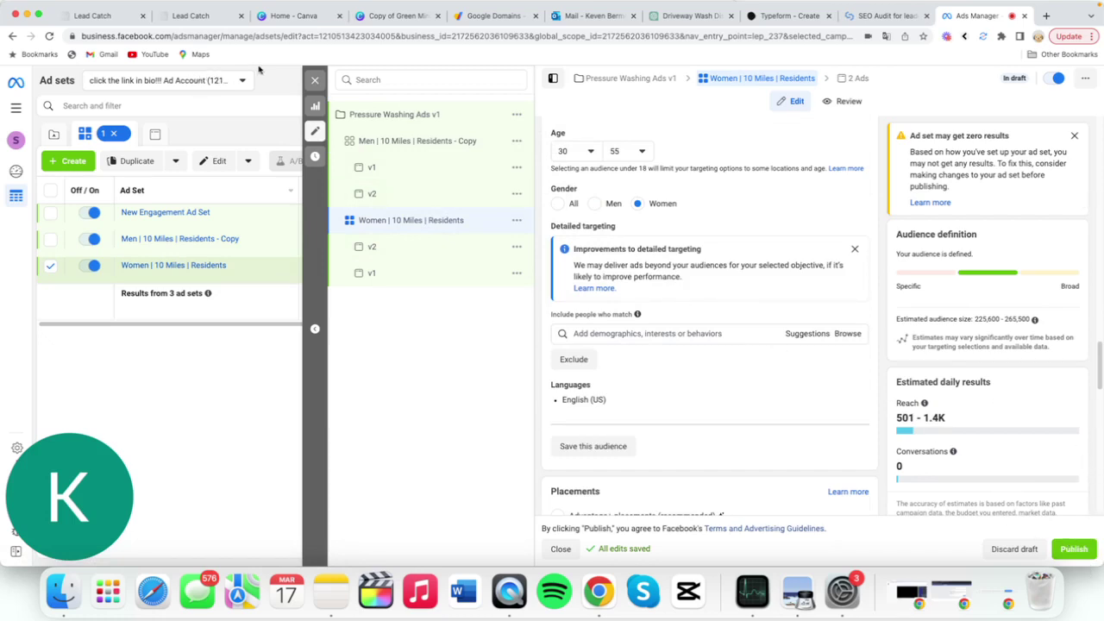
Close the ad set editor and turn off the Women | 10 Miles | Residents ad set.
left_click(315, 80)
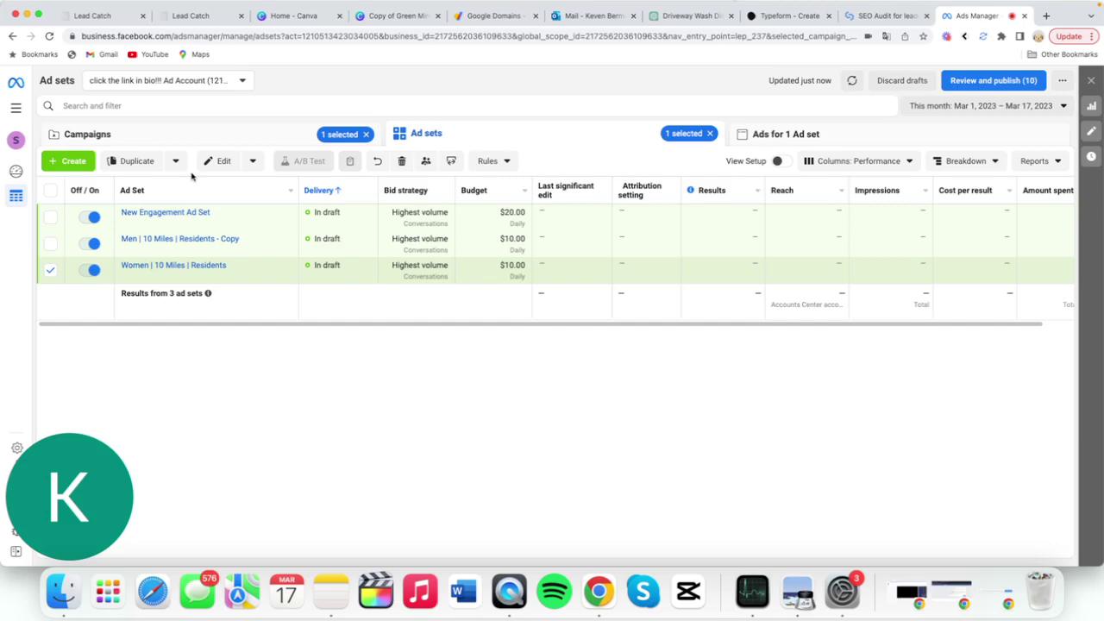
left_click(94, 271)
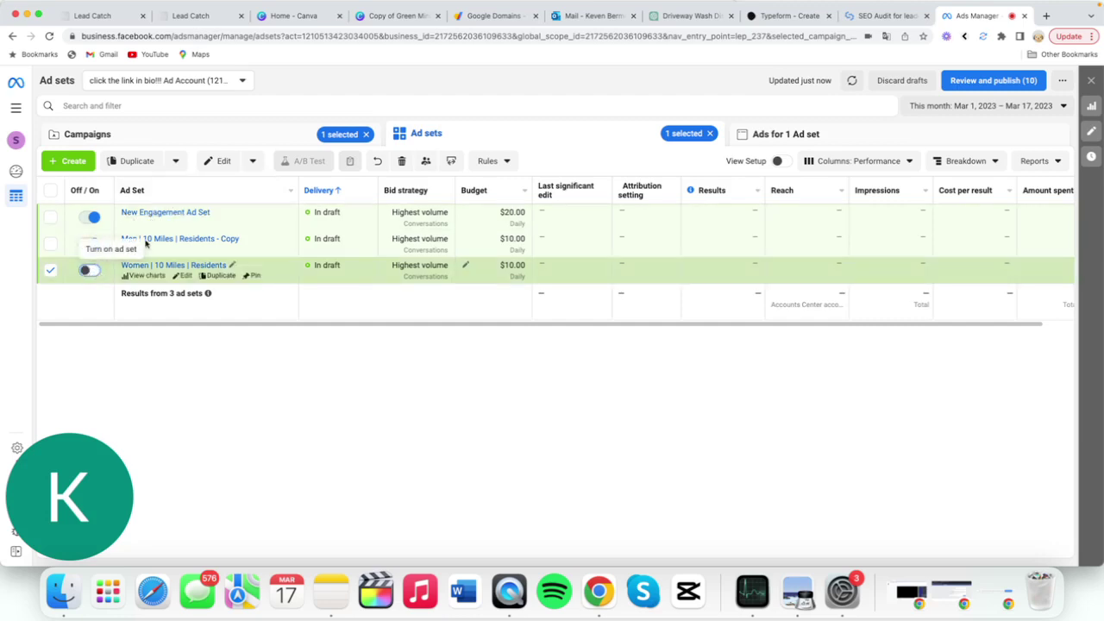
Turn off the Men | 10 Miles | Residents - Copy ad set and select it together with the Women ad set.
left_click(94, 243)
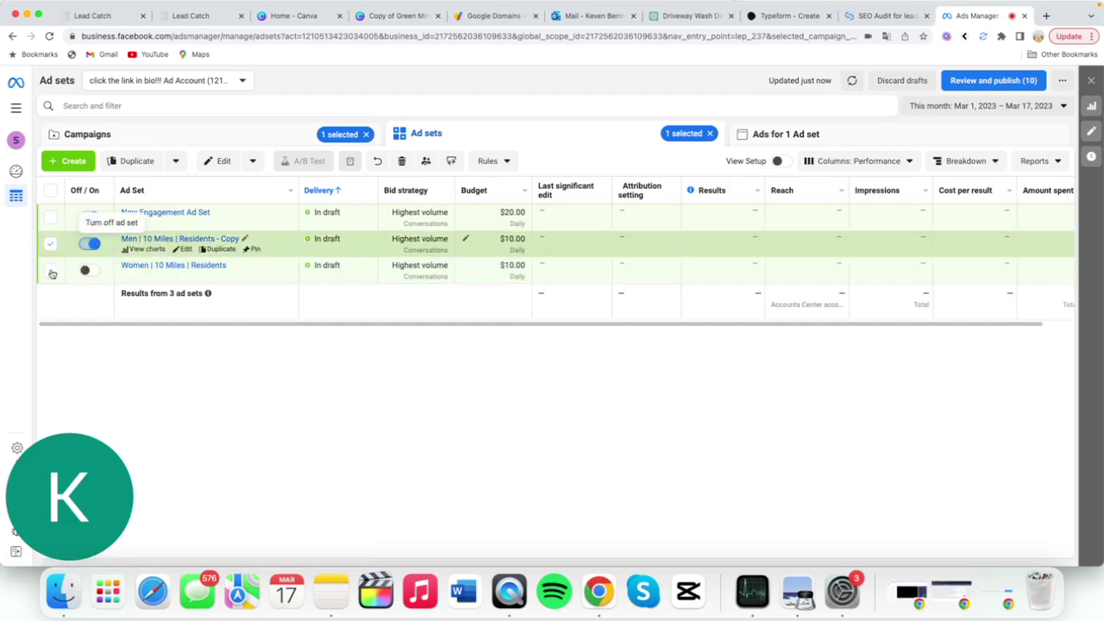
left_click(50, 271)
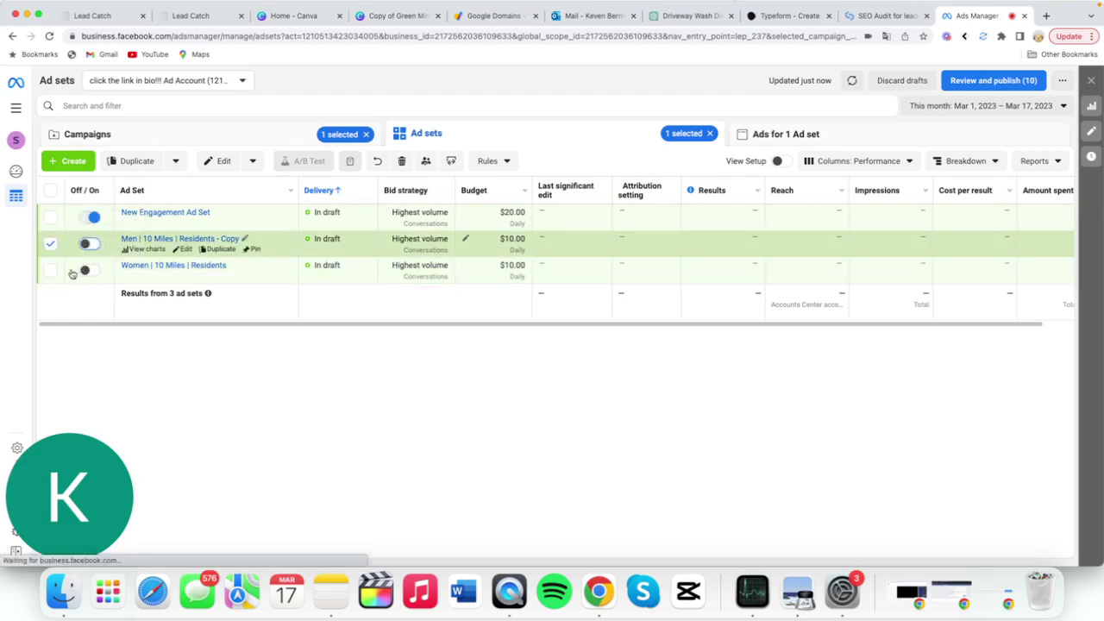
left_click(49, 271)
Start a custom rule for the two selected ad sets, named "Turn On Ads Midnight", with the action Turn on ad sets.
left_click(487, 162)
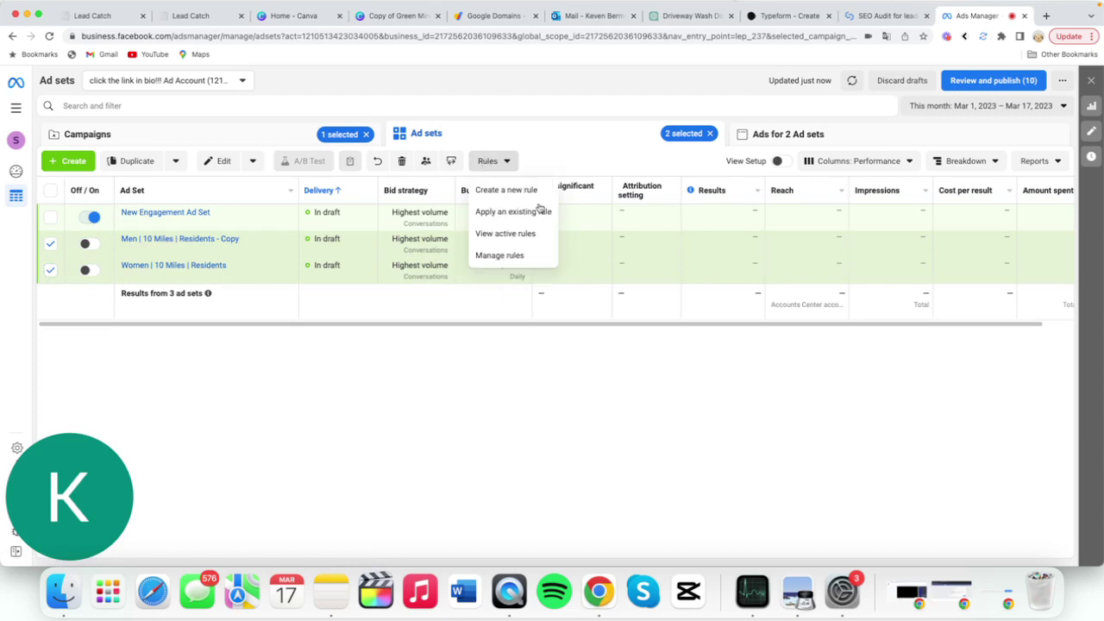
left_click(525, 190)
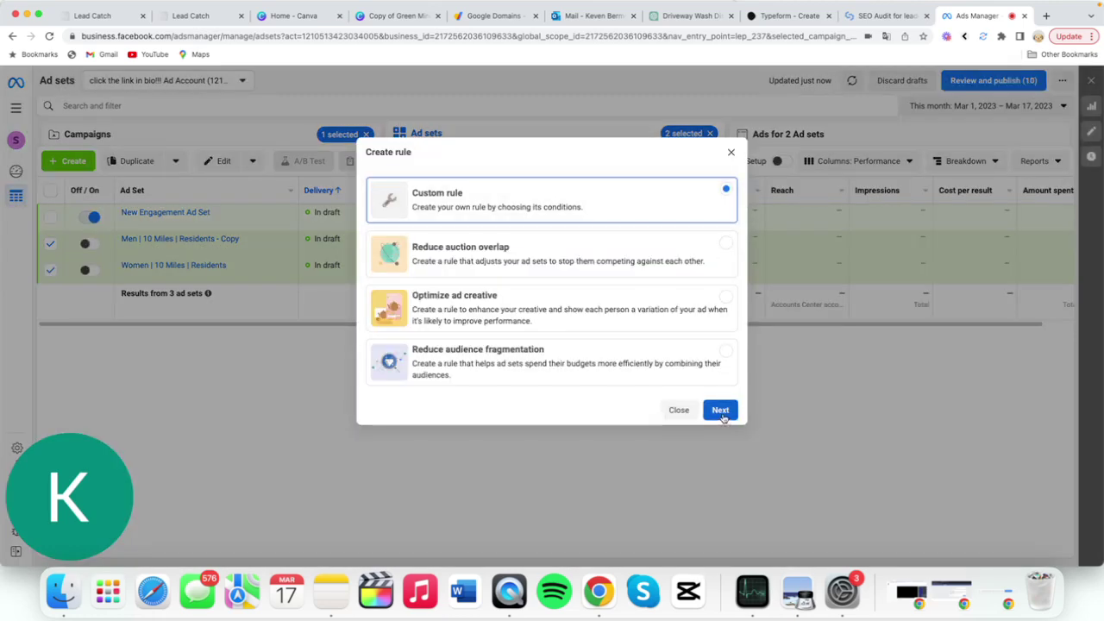
left_click(720, 410)
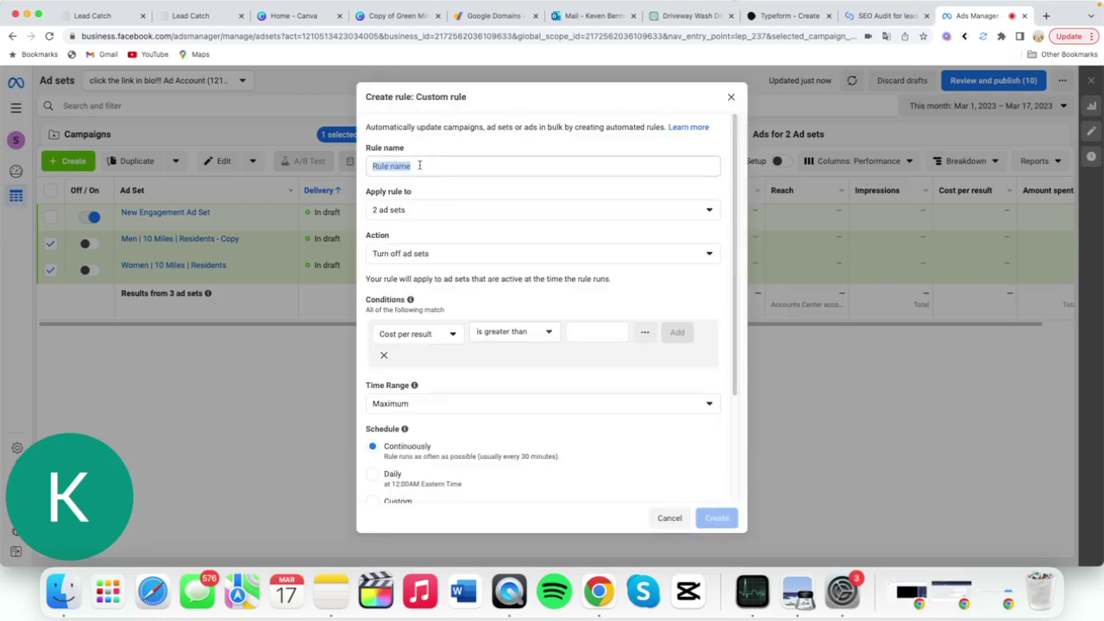
left_click(426, 164)
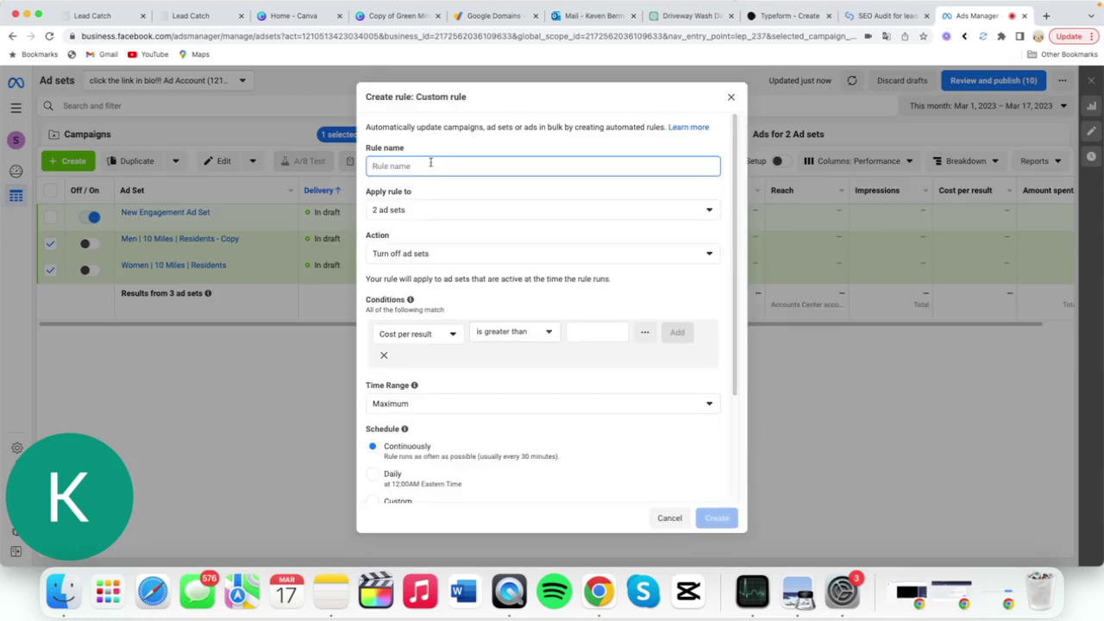
type("T")
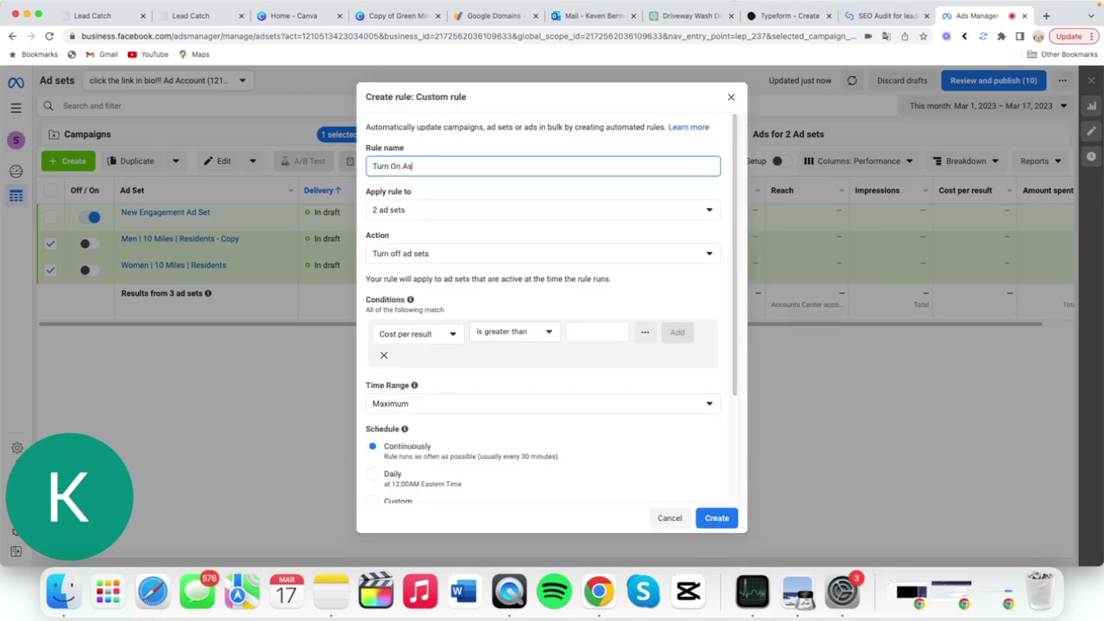
type("urn On Ads Midnight")
left_click(610, 205)
left_click(590, 187)
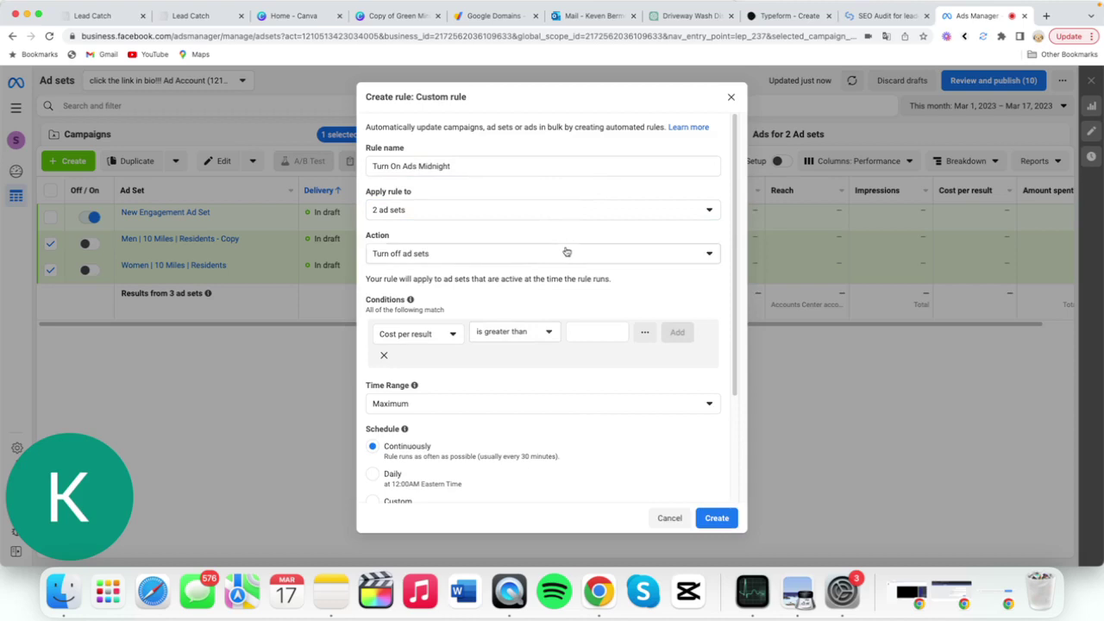
left_click(562, 251)
left_click(483, 299)
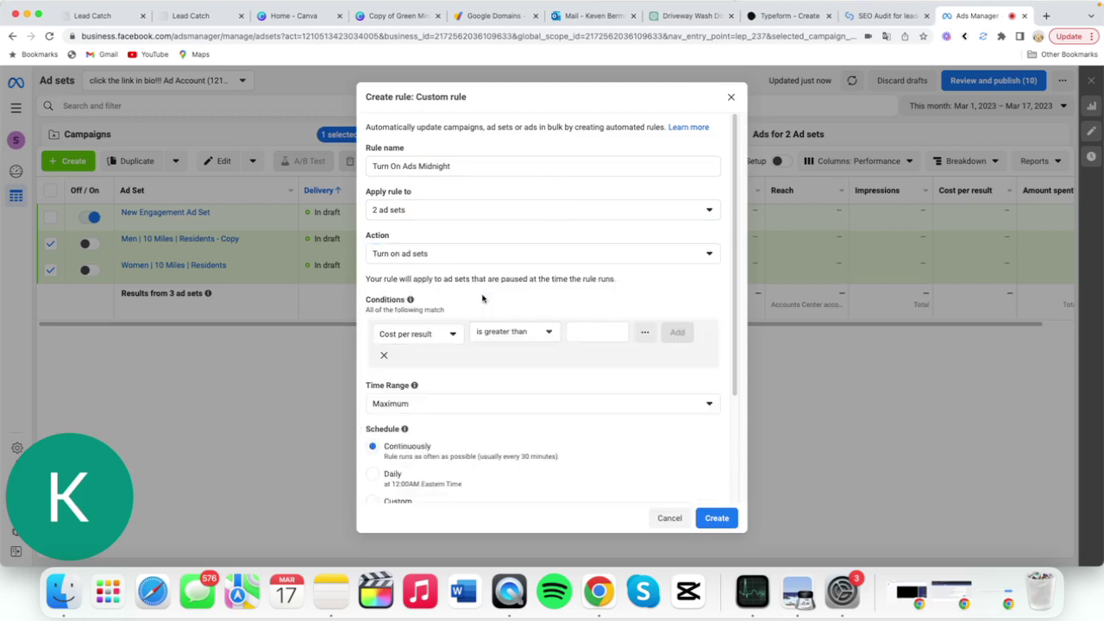
Add the rule condition that Lifetime spent is greater than $1.00.
left_click(430, 338)
scroll(444, 444, "down", 3)
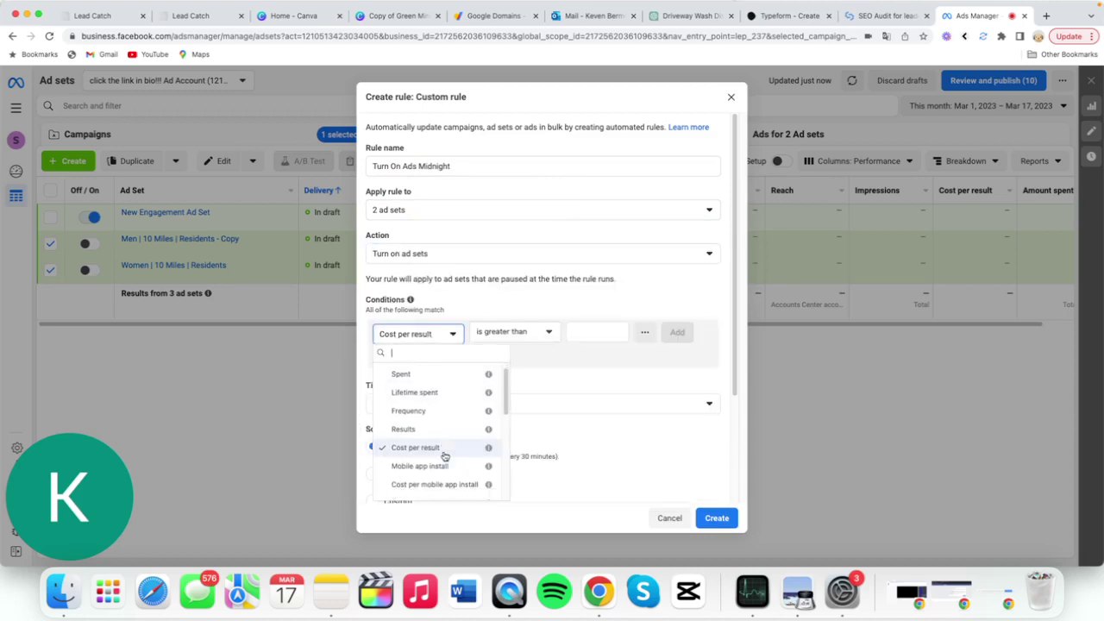
scroll(448, 449, "up", 3)
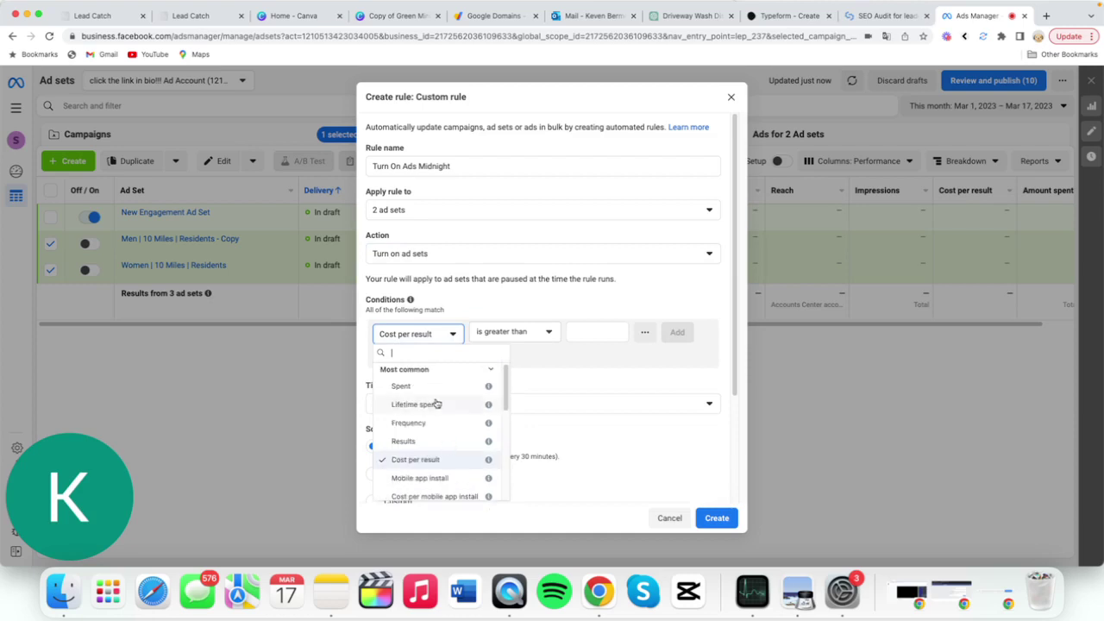
left_click(434, 405)
left_click(531, 330)
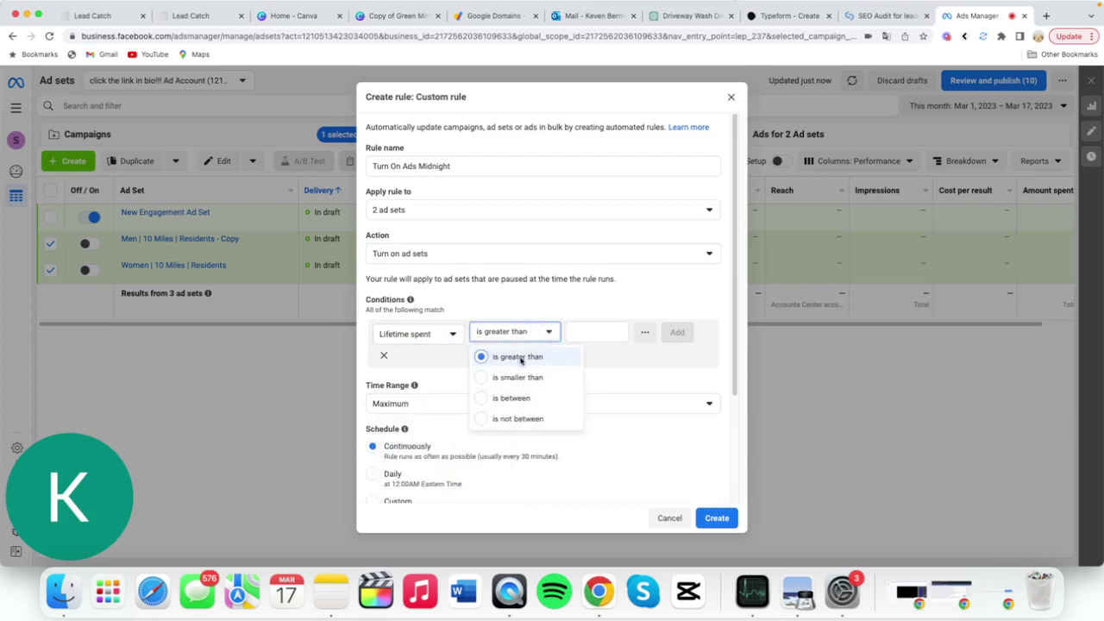
left_click(533, 356)
left_click(582, 329)
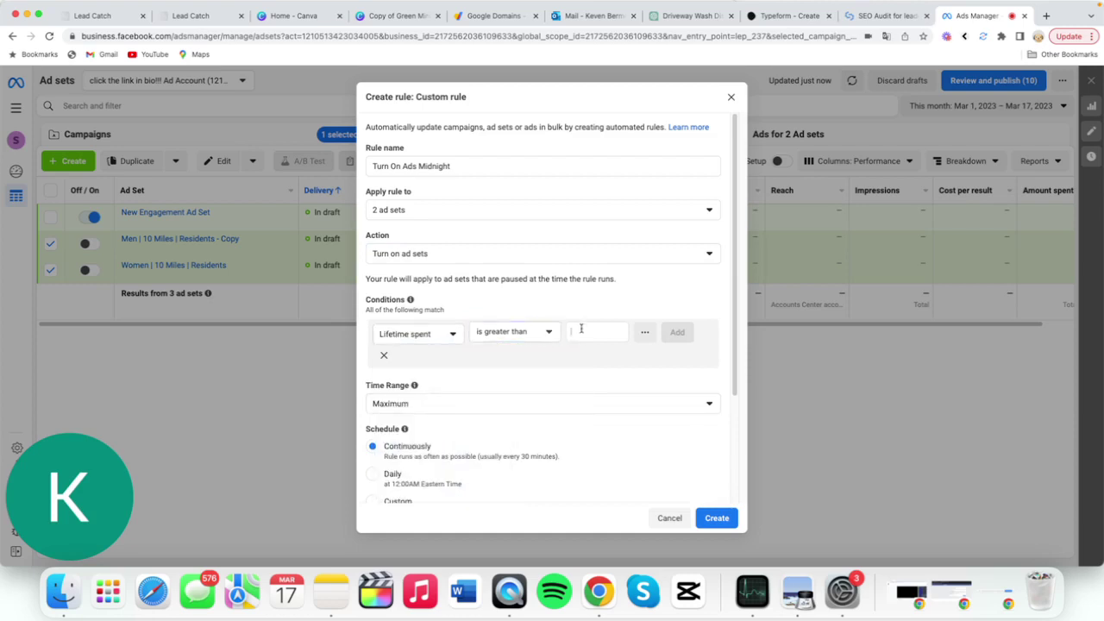
type("1.00")
scroll(619, 405, "down", 4)
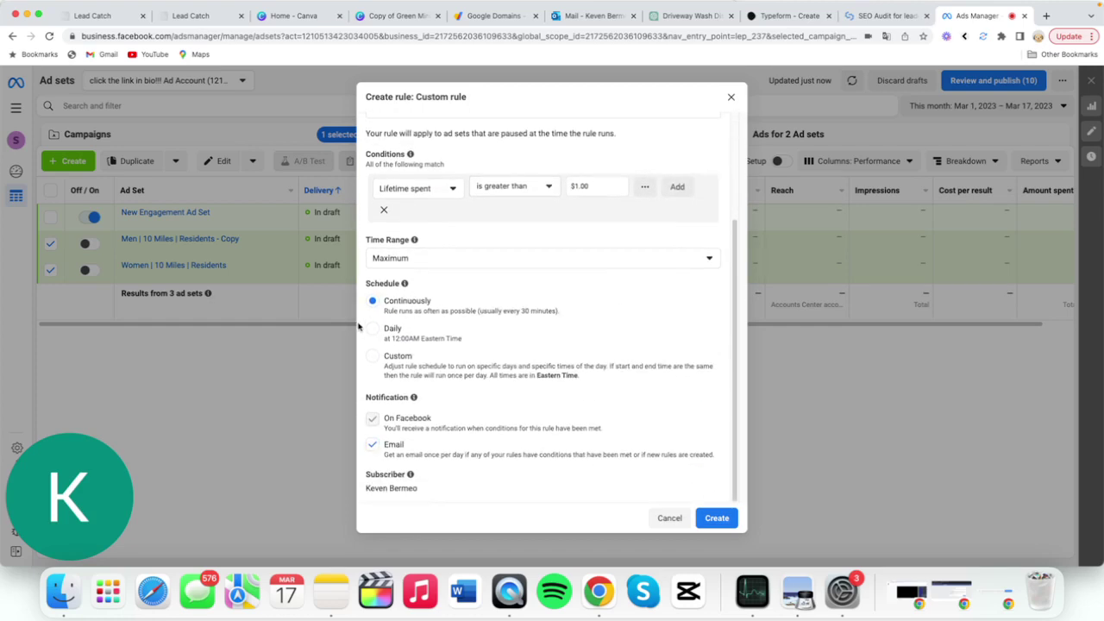
left_click(394, 347)
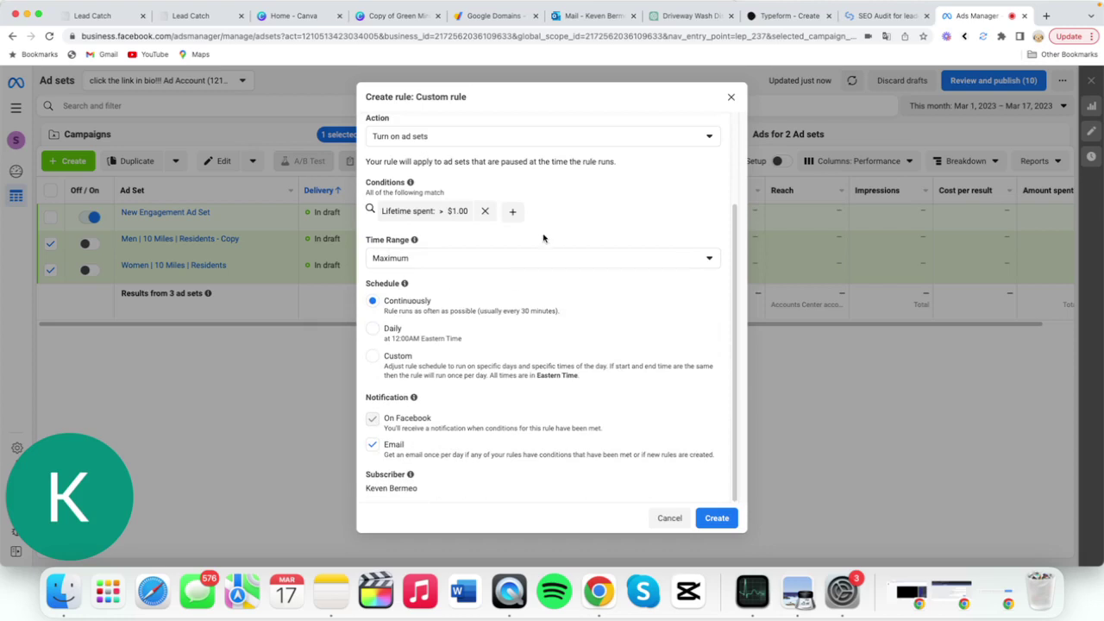
Schedule the rule daily at 12:00AM Eastern Time, and close the rule draft without creating it.
left_click(372, 328)
scroll(458, 336, "up", 3)
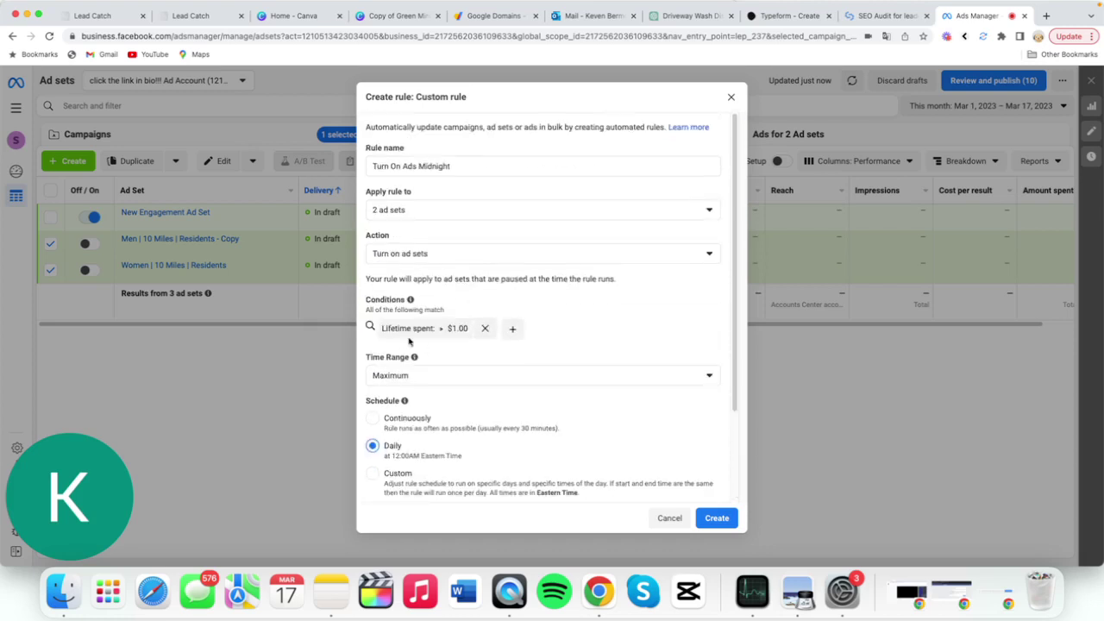
left_click(733, 98)
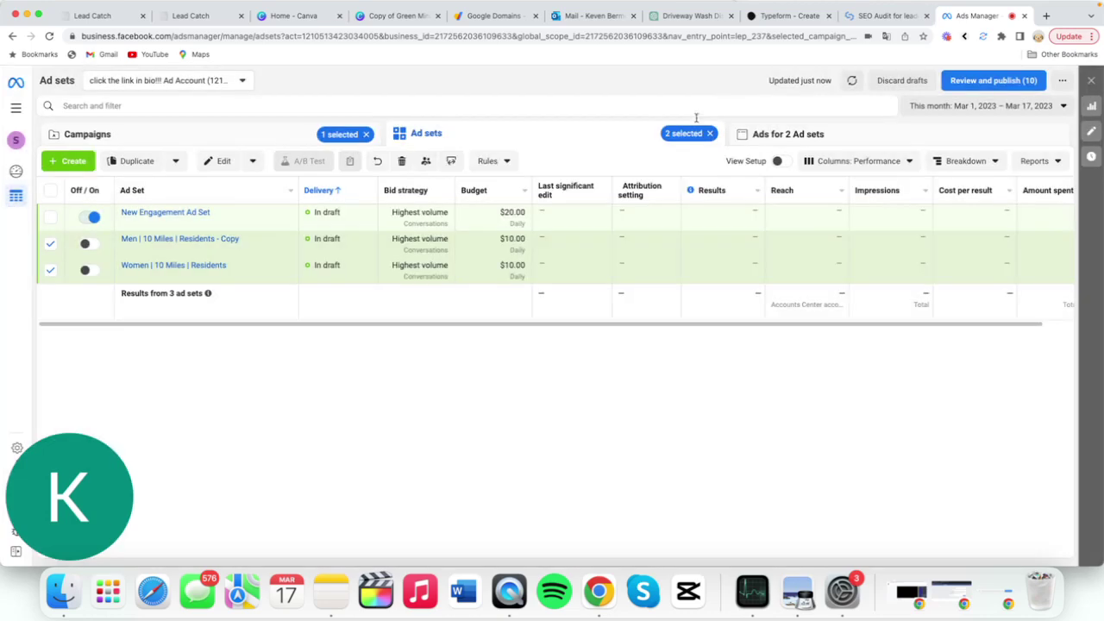
Check which active rules apply to the two selected ad sets.
left_click(490, 161)
left_click(515, 232)
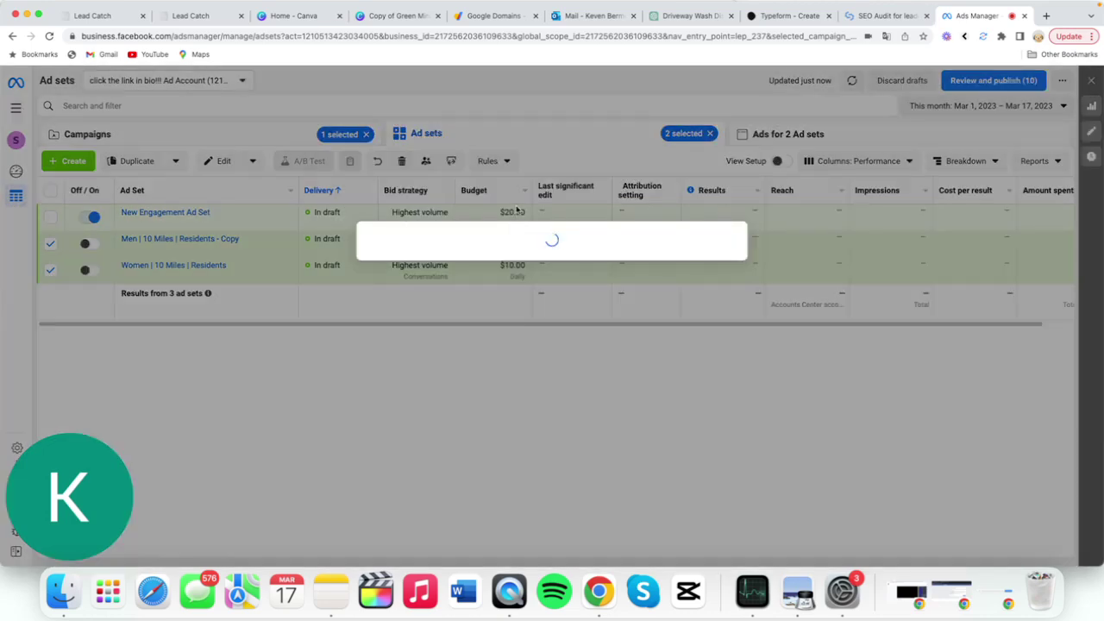
left_click(732, 214)
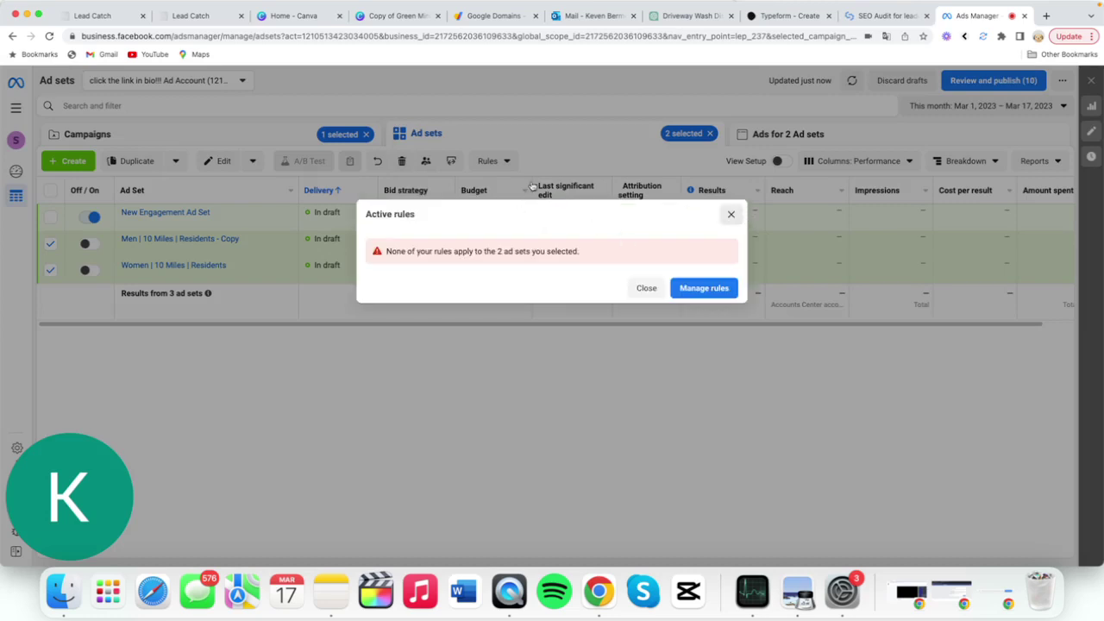
Open the account's rule list, preview the condition of the rule applied to 3 ad sets, and return to the ad sets.
left_click(490, 161)
left_click(504, 255)
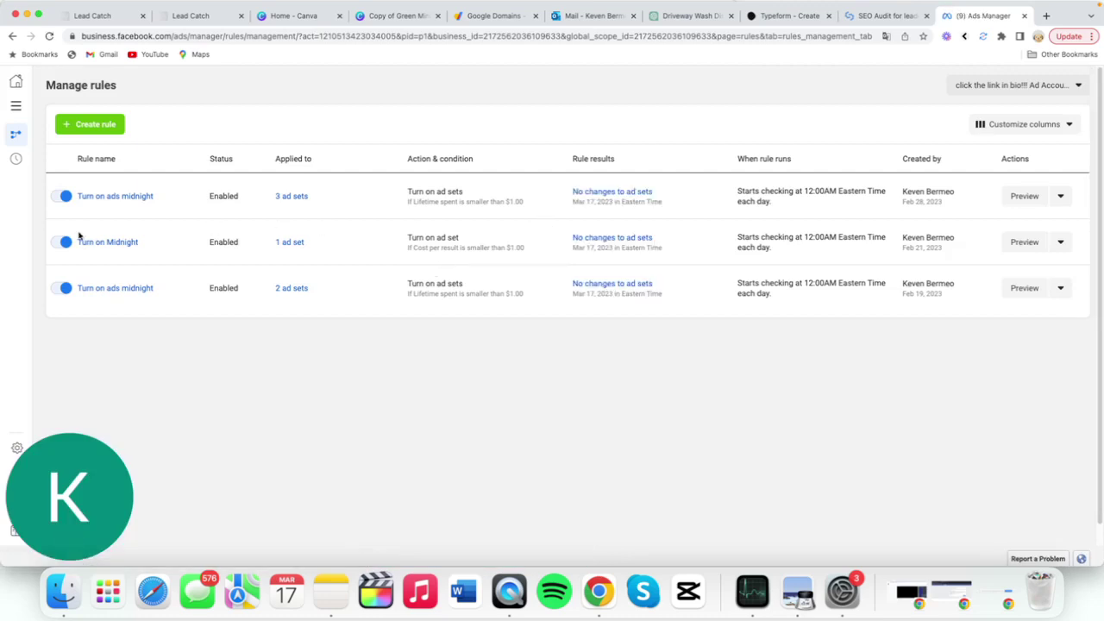
left_click(1027, 201)
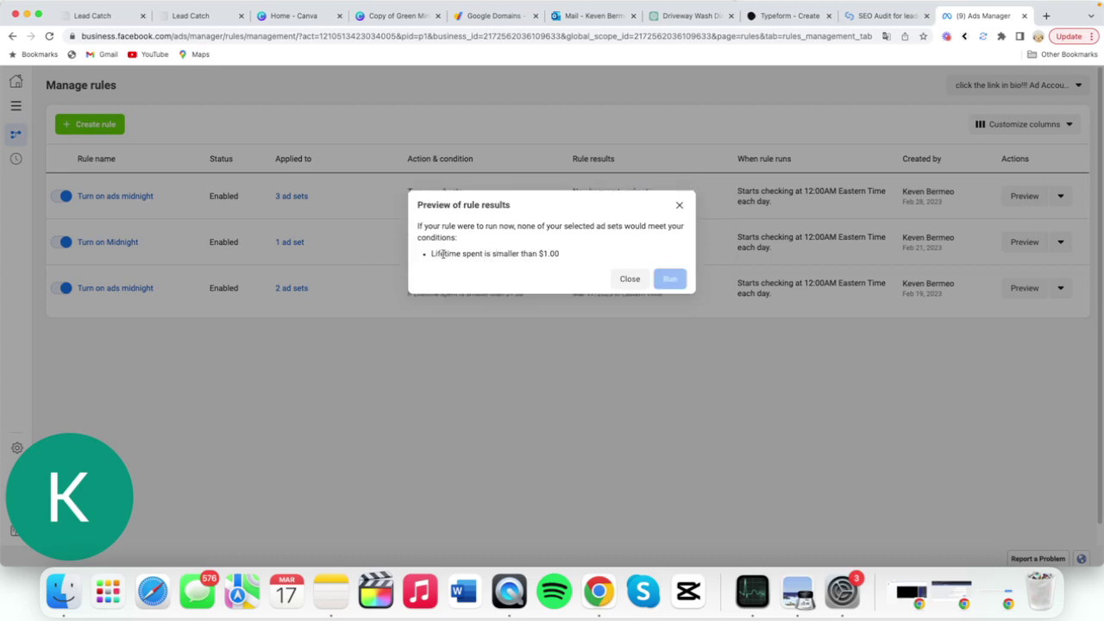
left_click_drag(442, 253, 574, 253)
left_click(679, 205)
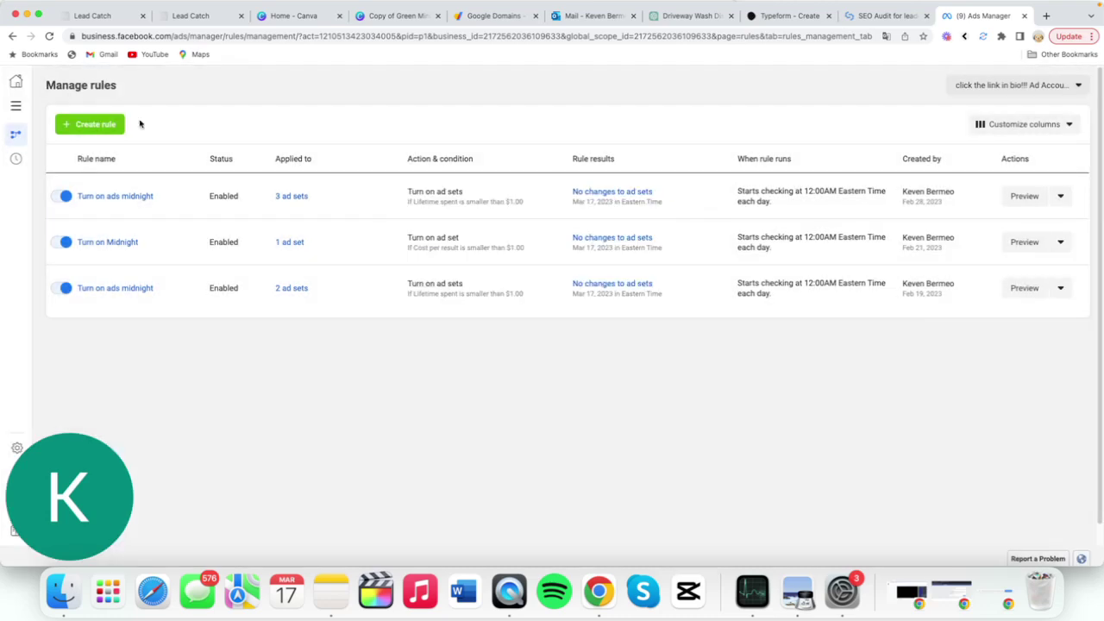
left_click(11, 36)
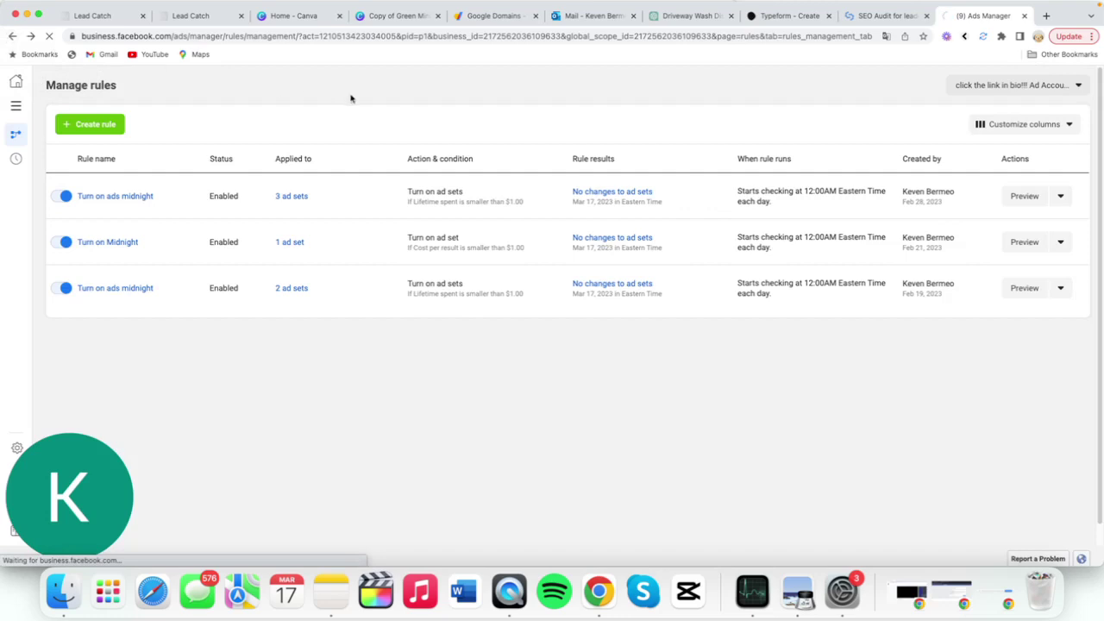
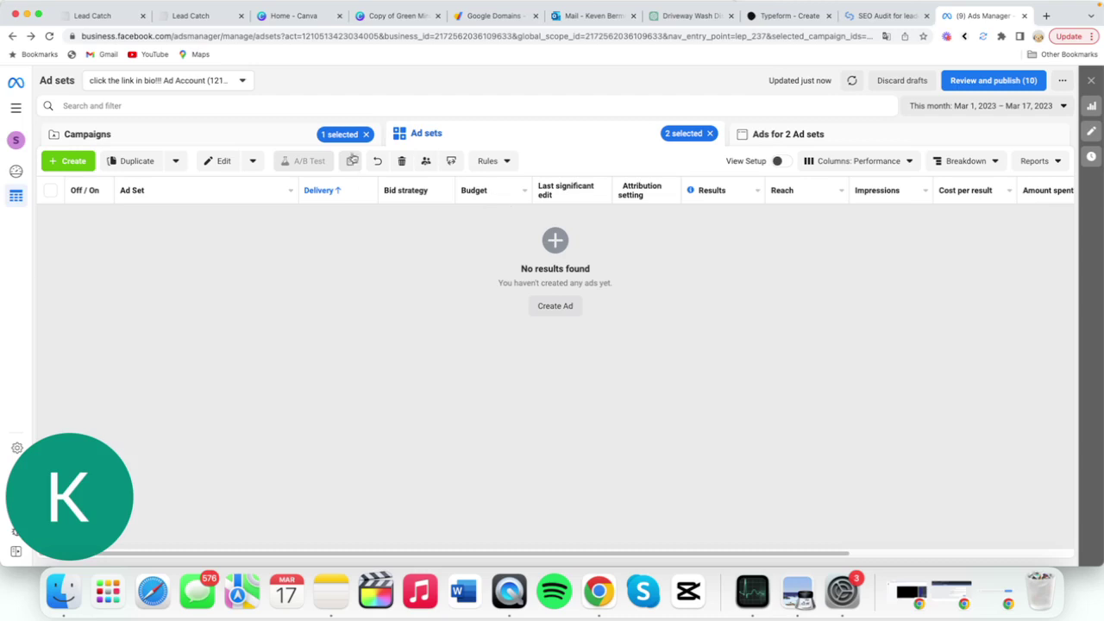
Start a custom rule named "Turn on ads midnight" for the two ad sets, with the action Turn on ad sets.
left_click(490, 160)
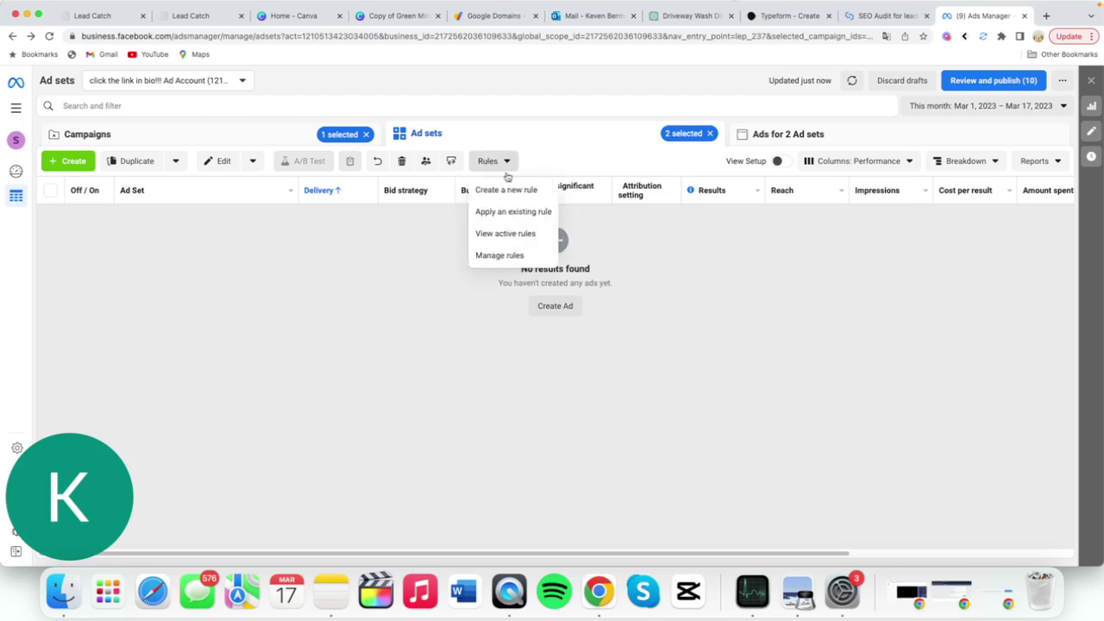
left_click(535, 188)
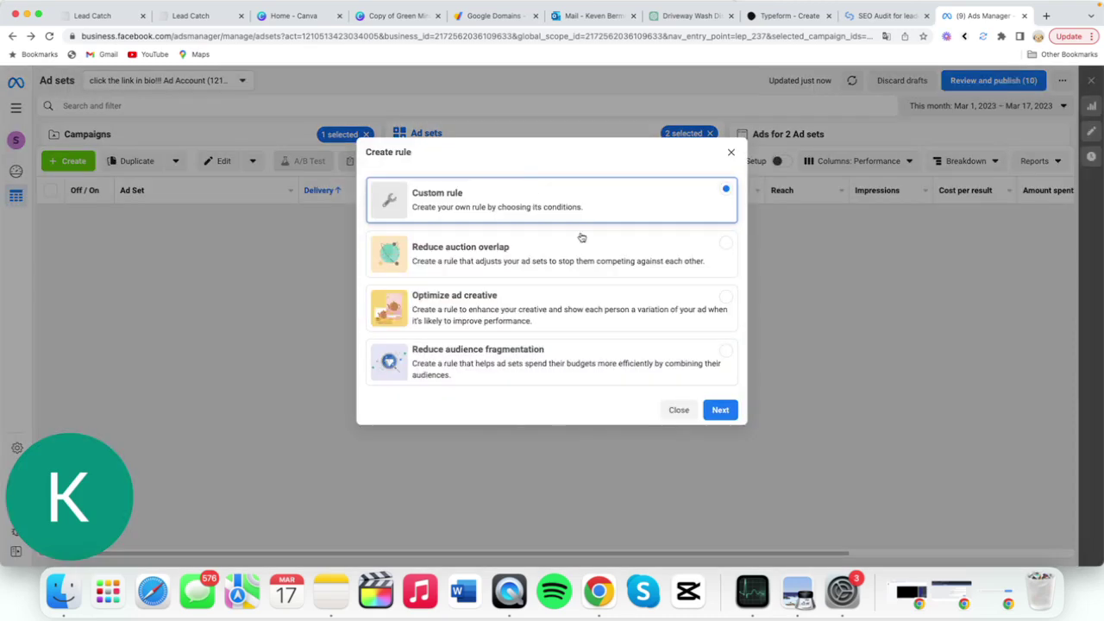
left_click(718, 409)
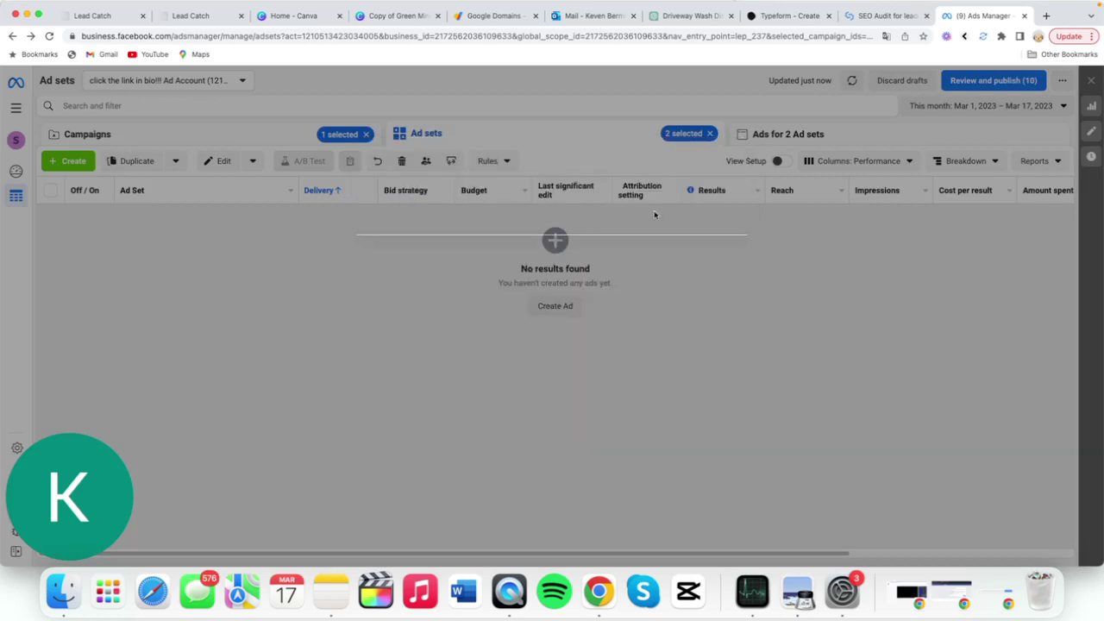
left_click(480, 167)
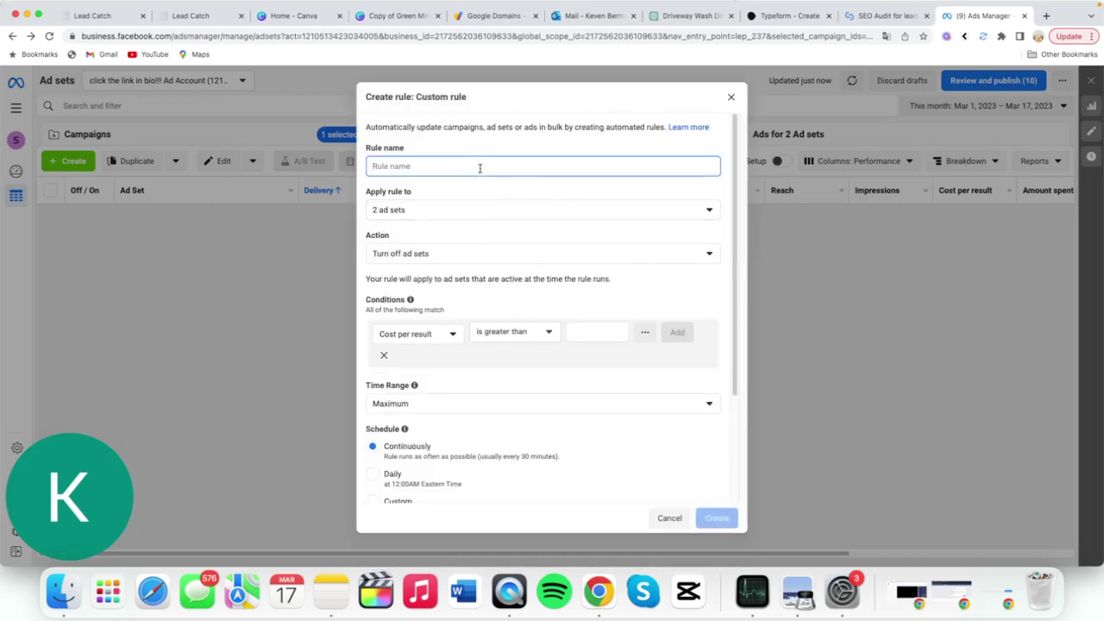
type("Turn on ads midnight")
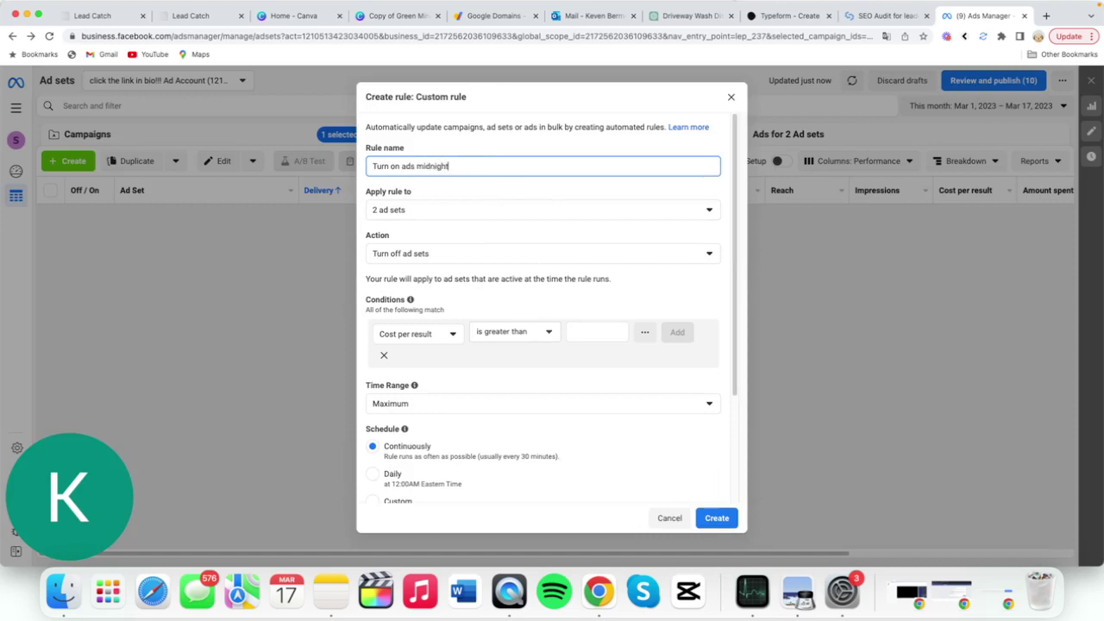
left_click(522, 255)
left_click(435, 301)
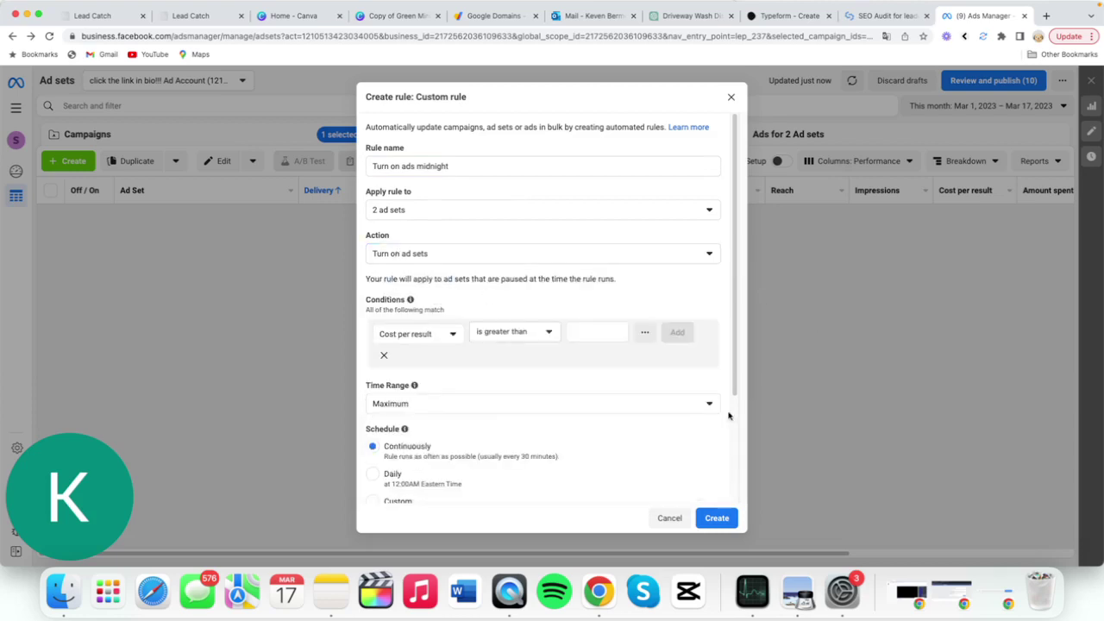
Add the rule condition that Lifetime spent is smaller than $1.00.
left_click(441, 342)
left_click(434, 402)
left_click(522, 335)
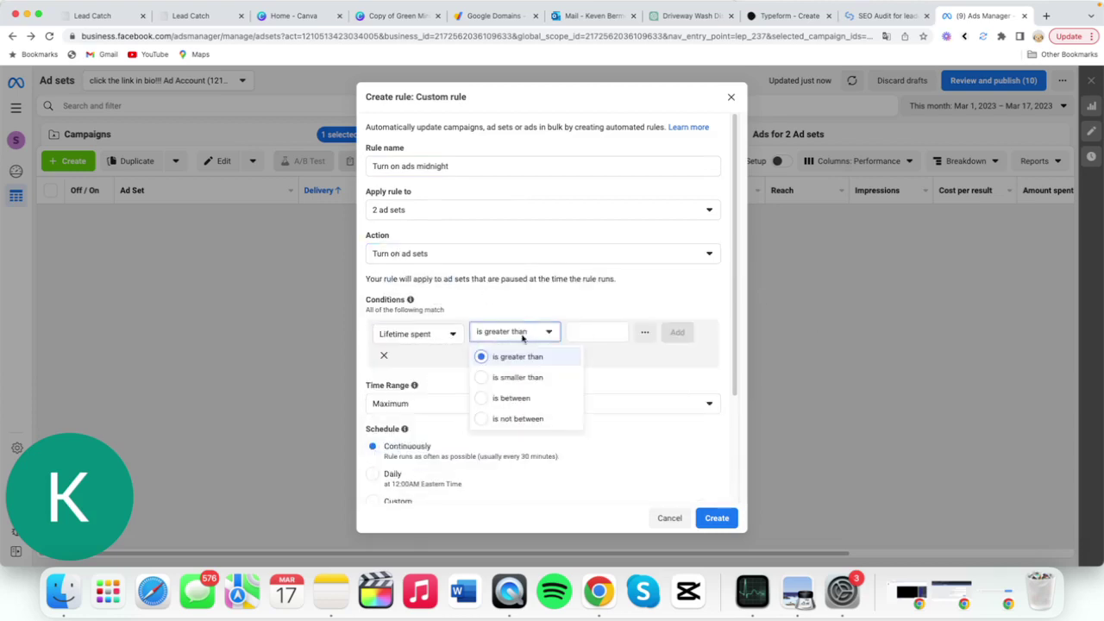
left_click(518, 377)
type("1")
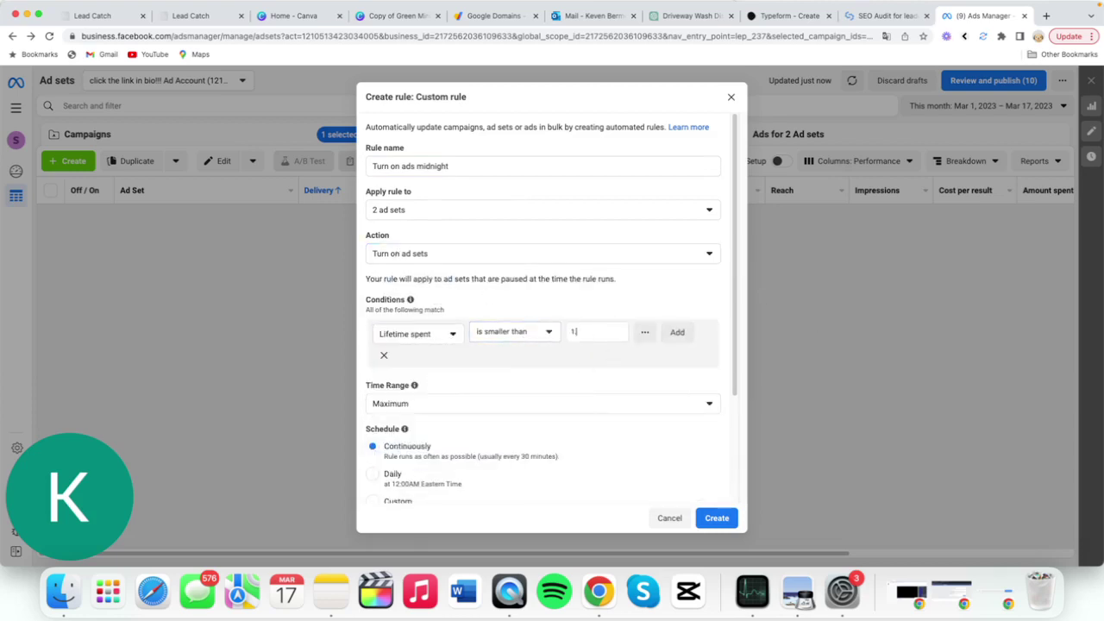
left_click(677, 332)
Set the "Turn on ads midnight" rule to run daily at 12:00AM Eastern Time, and close the rule dialog without creating it.
scroll(679, 352, "down", 3)
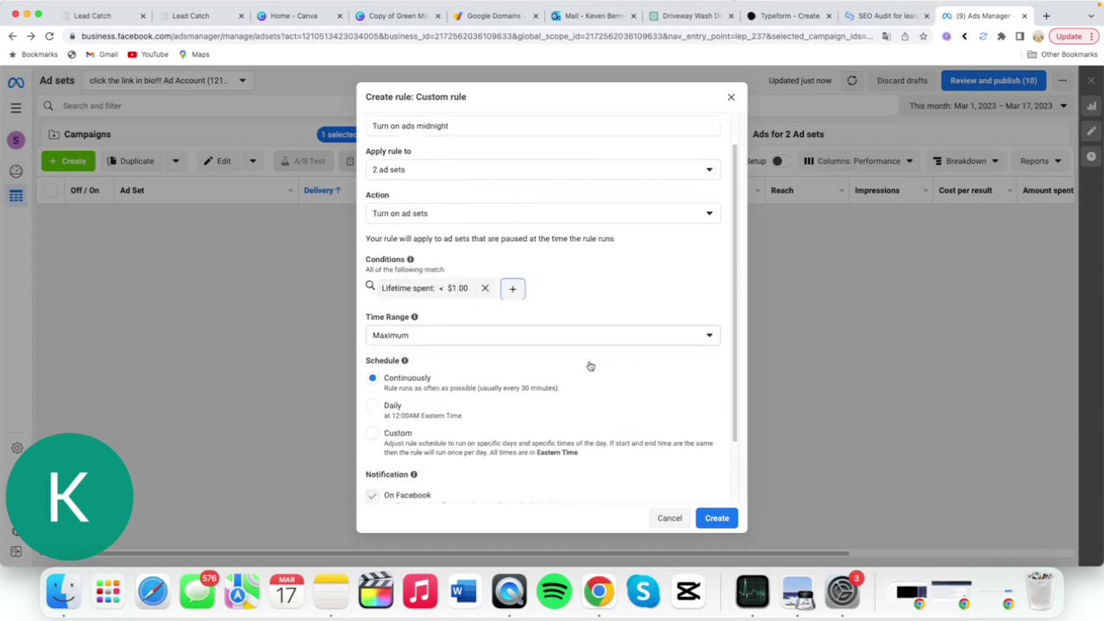
left_click(373, 329)
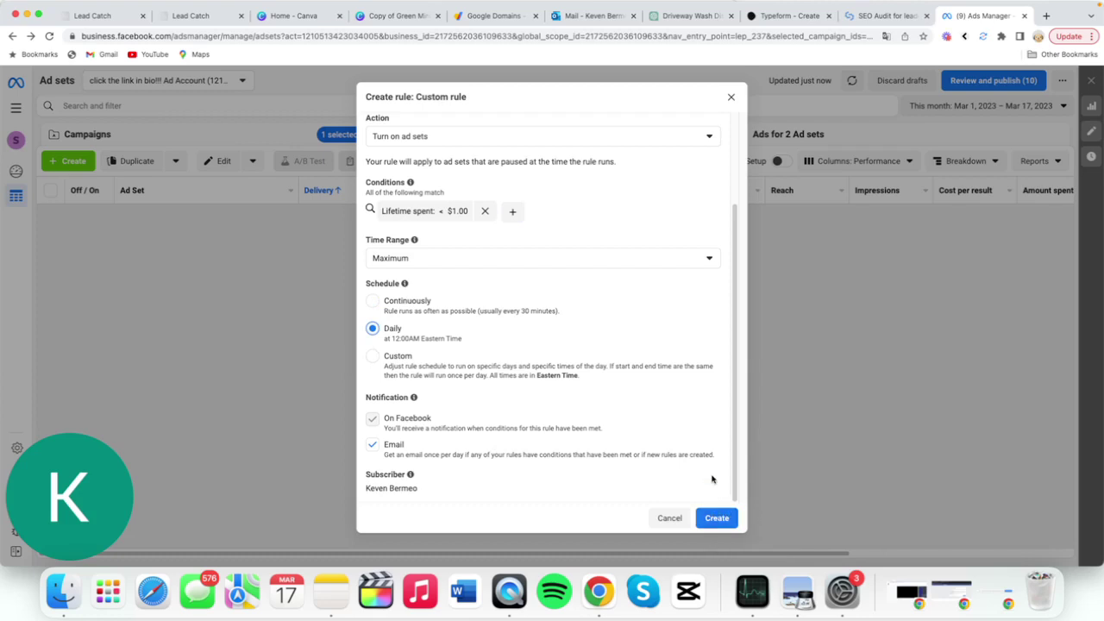
left_click(730, 96)
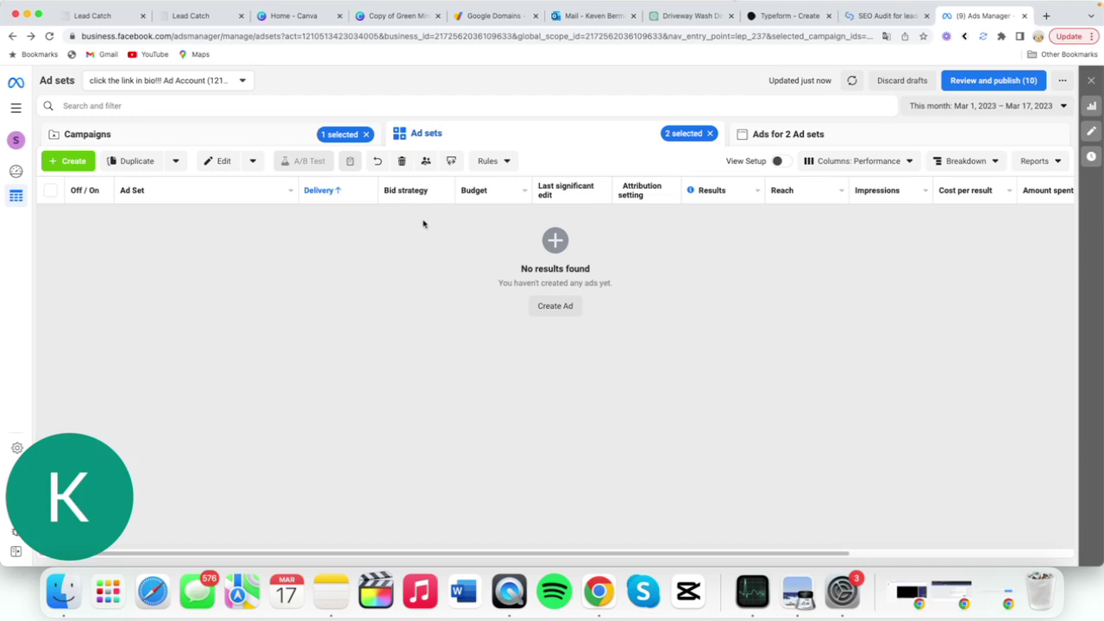
Switch to the Canva logo design and duplicate page 2 with the D.C. & Virginia Pressure Washing logo.
left_click(394, 16)
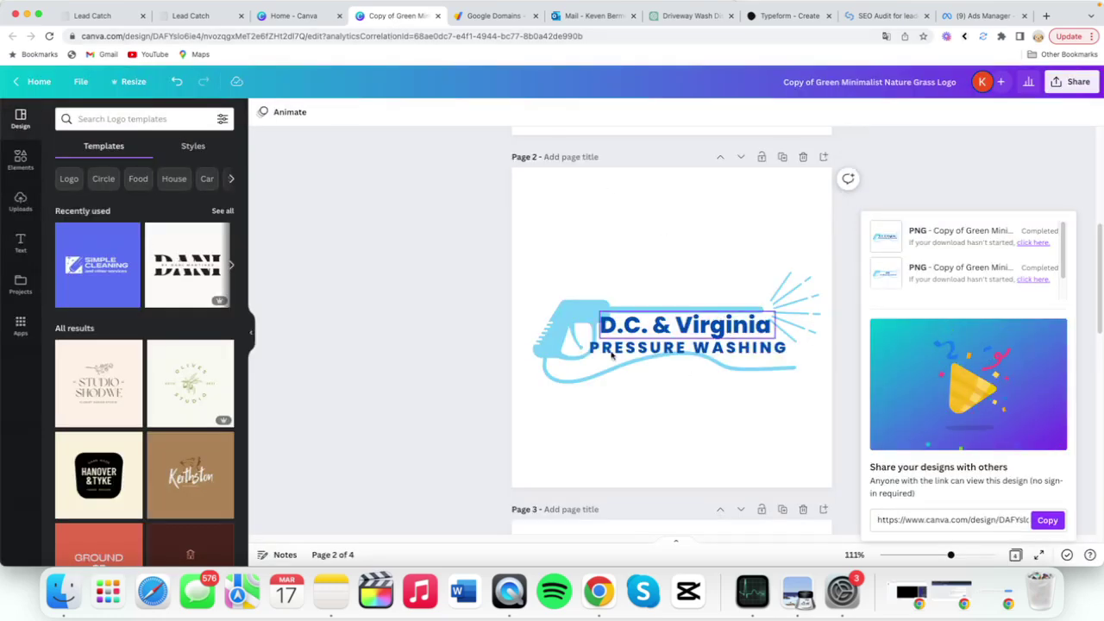
scroll(749, 293, "down", 1)
scroll(708, 259, "up", 3)
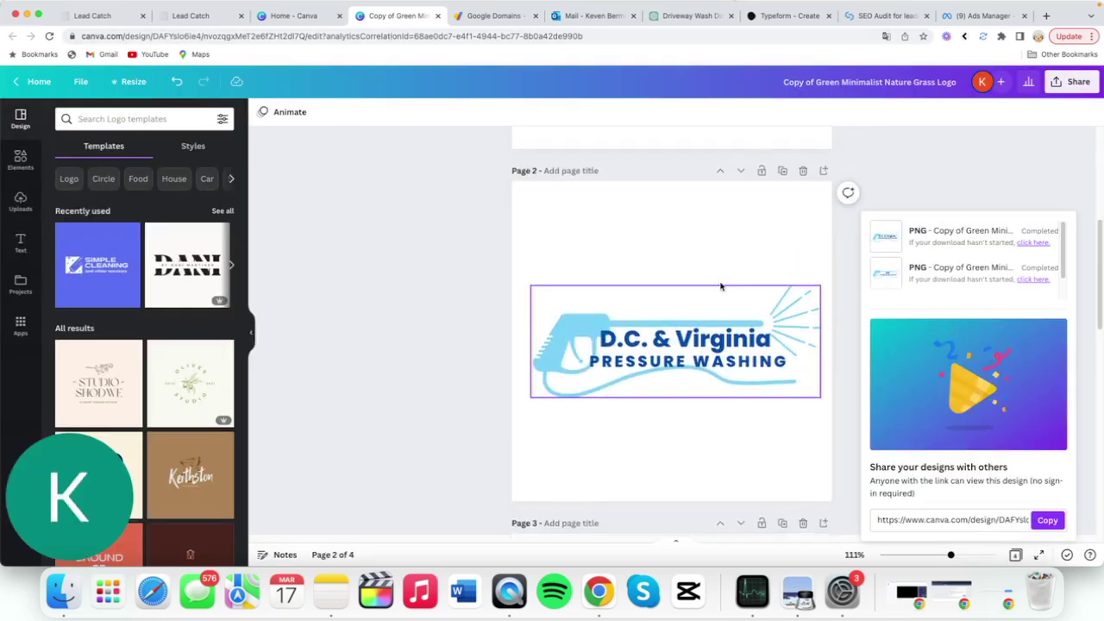
scroll(675, 233, "up", 2)
scroll(675, 276, "down", 3)
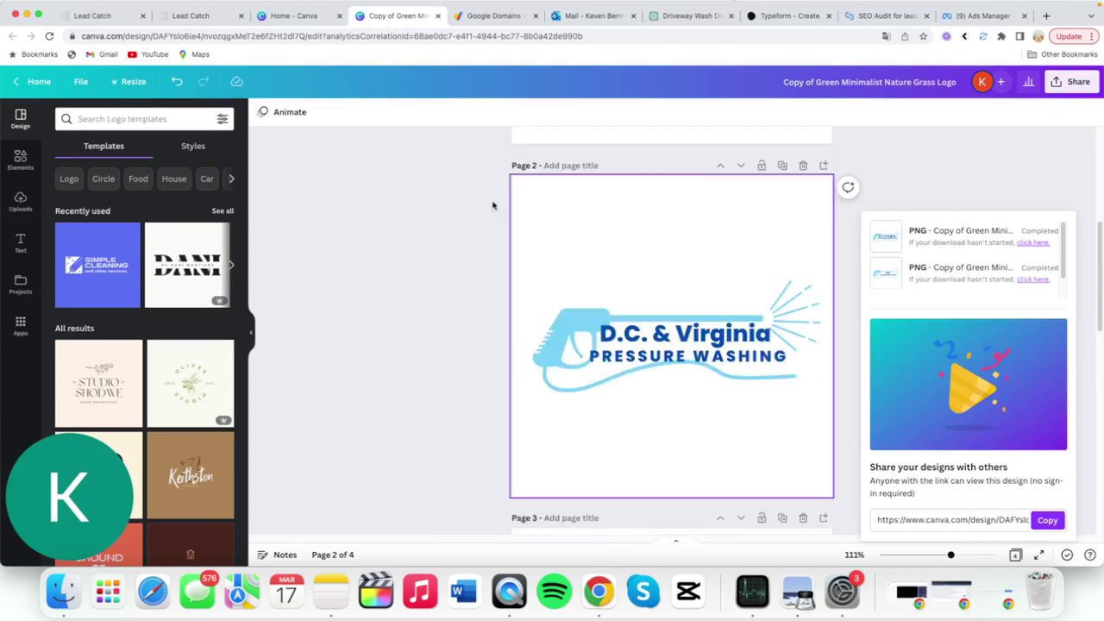
left_click(21, 205)
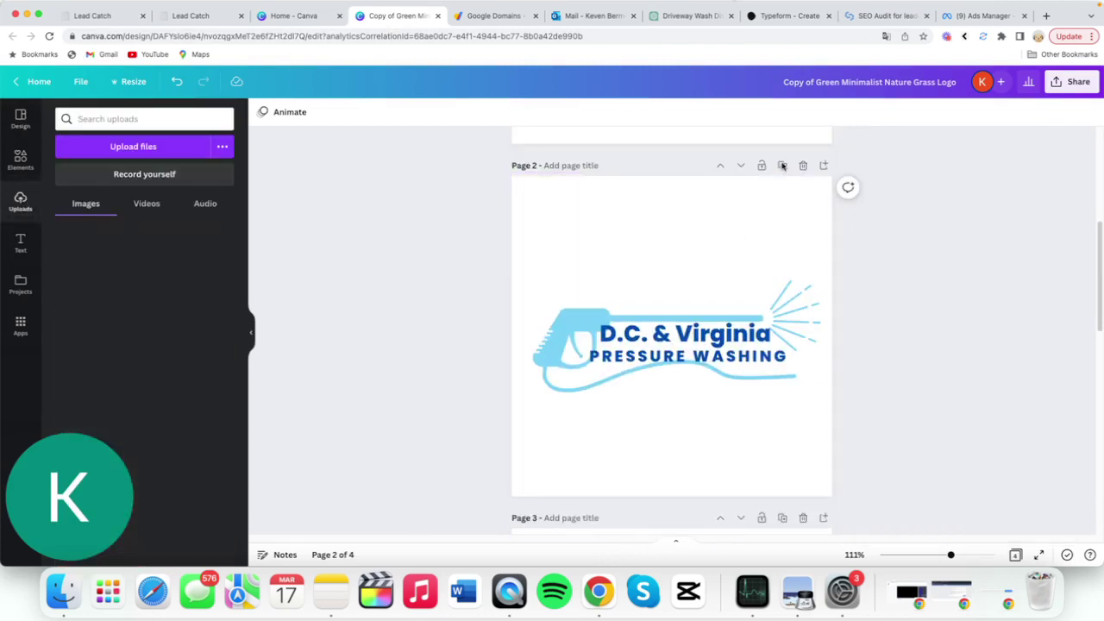
left_click(783, 166)
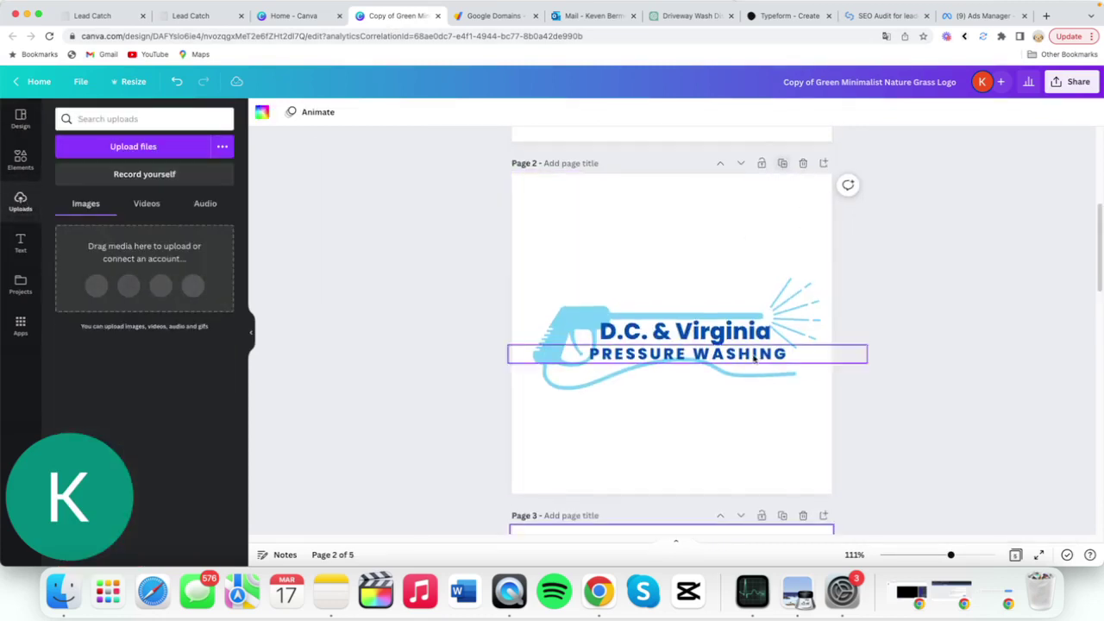
Delete both logo text lines and the pressure washer graphic from the duplicated page 3, leaving it blank.
scroll(747, 358, "down", 10)
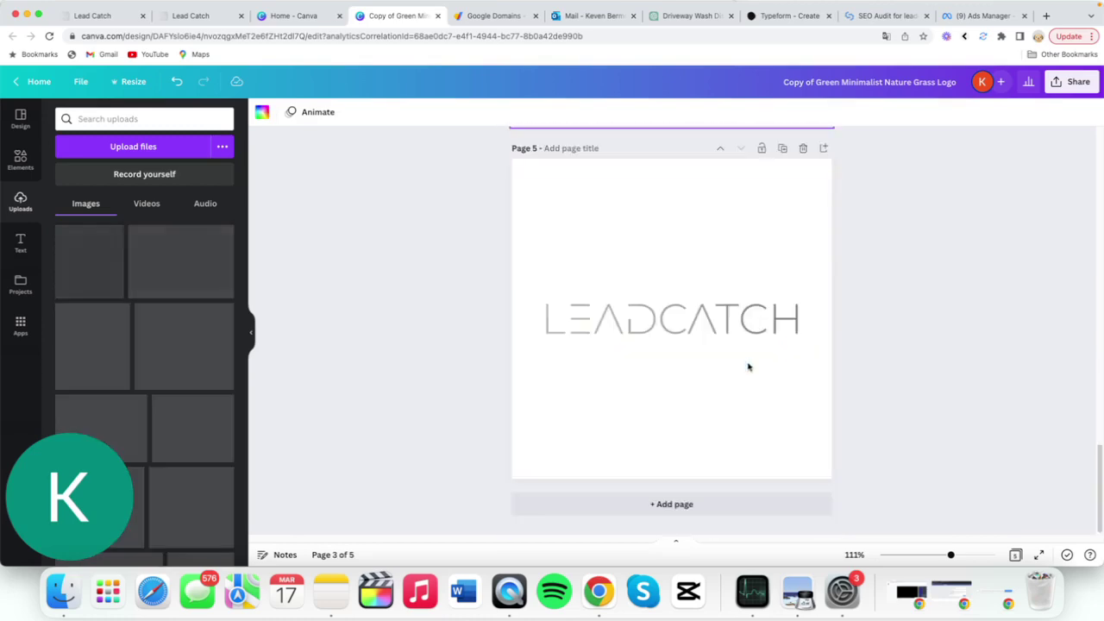
scroll(747, 371, "up", 6)
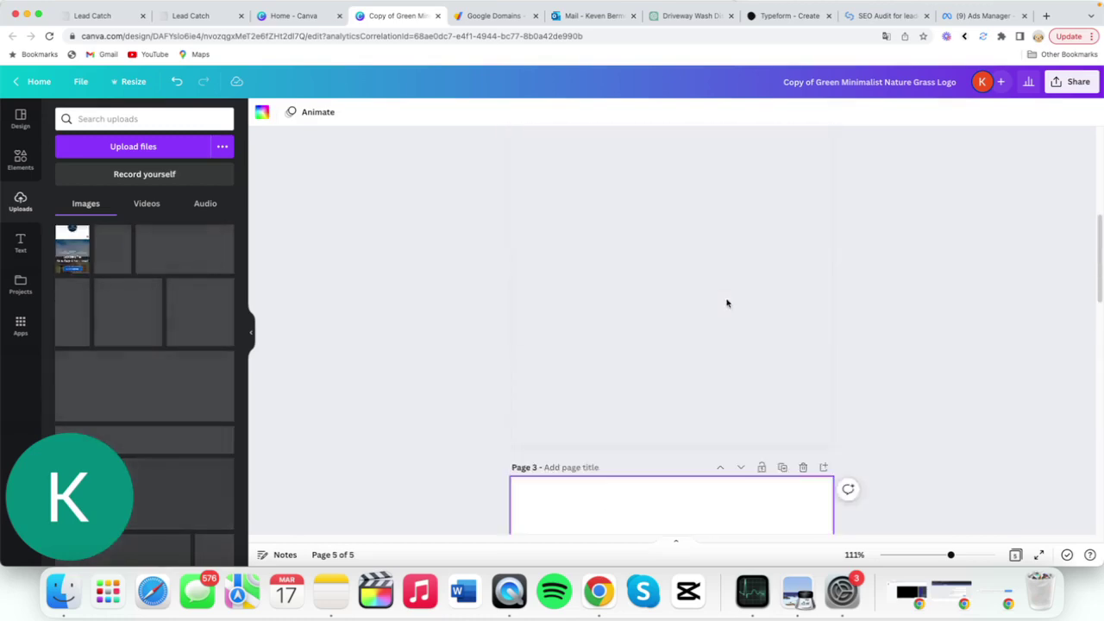
scroll(744, 350, "down", 3)
scroll(742, 345, "up", 5)
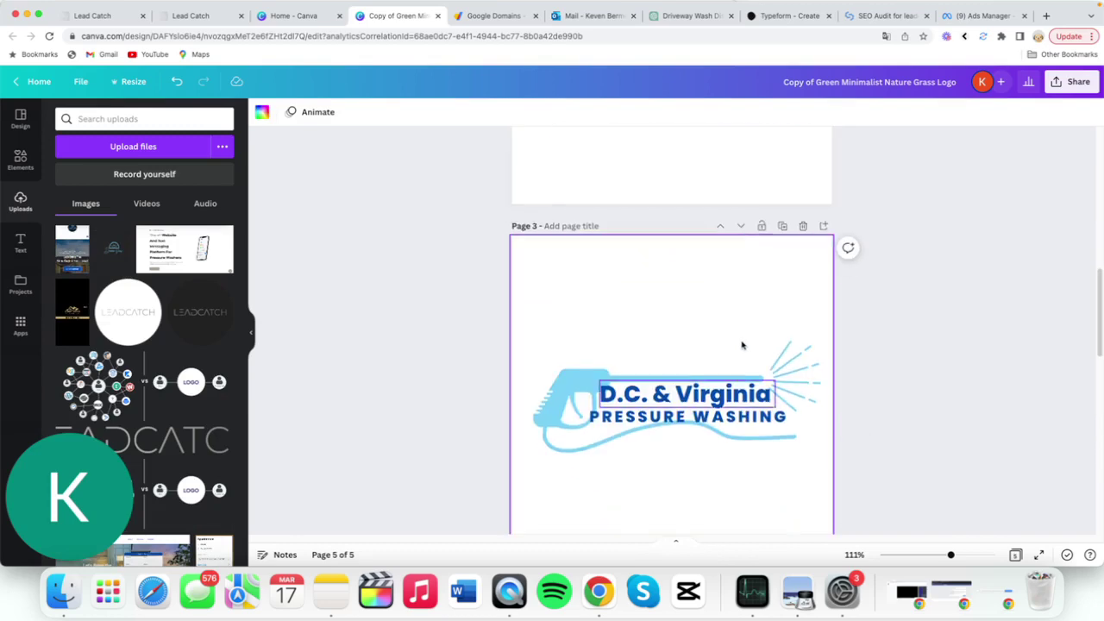
scroll(729, 355, "down", 1)
left_click(716, 366)
scroll(697, 352, "up", 3)
scroll(692, 347, "down", 4)
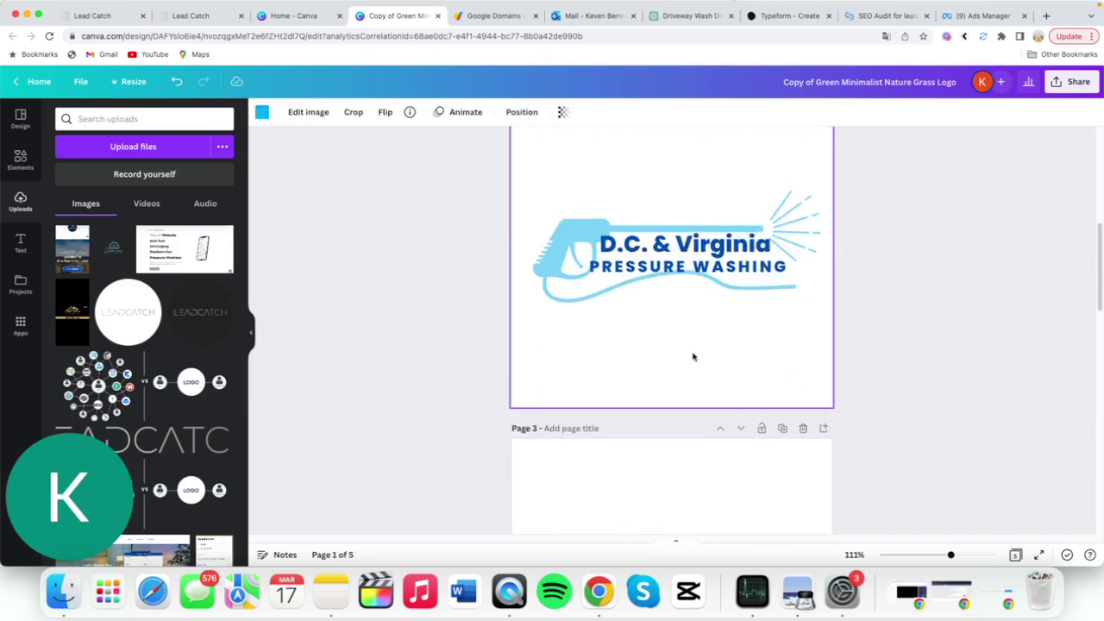
left_click(685, 273)
key("Delete")
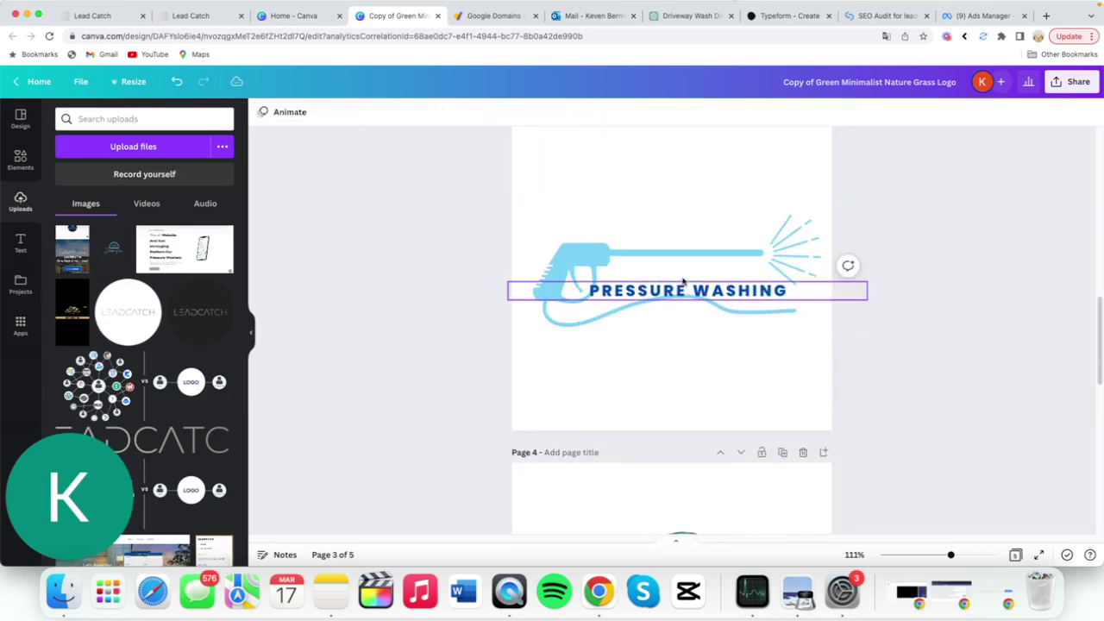
key("Delete")
left_click(680, 261)
key("Delete")
scroll(661, 276, "up", 2)
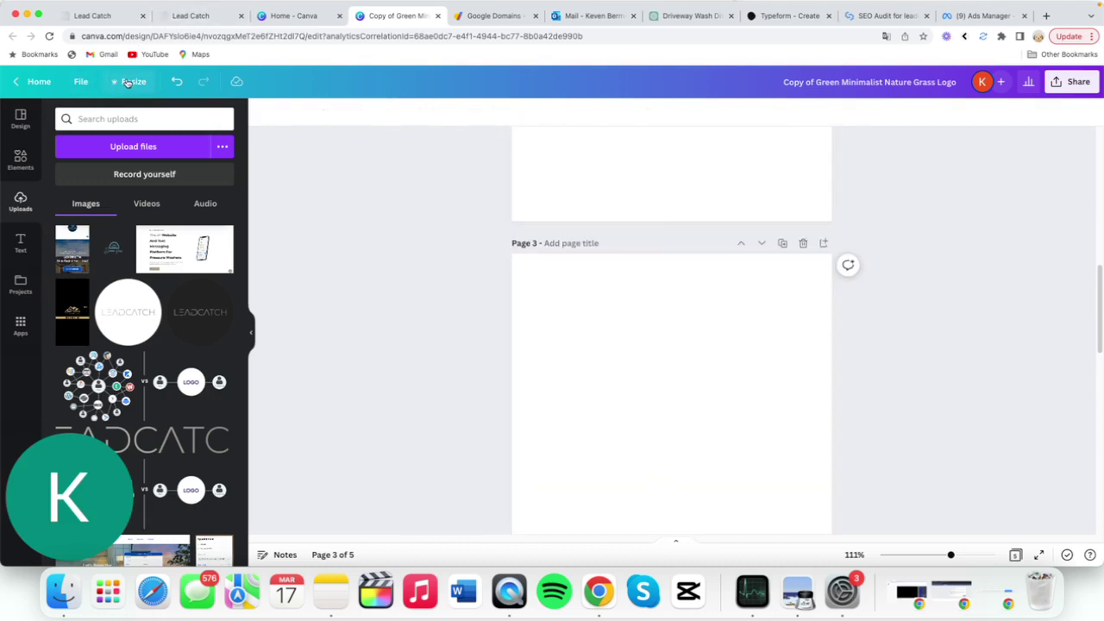
Find the before-and-after photo of the brick steps among the uploaded images and place it on the blank page 3.
left_click(122, 83)
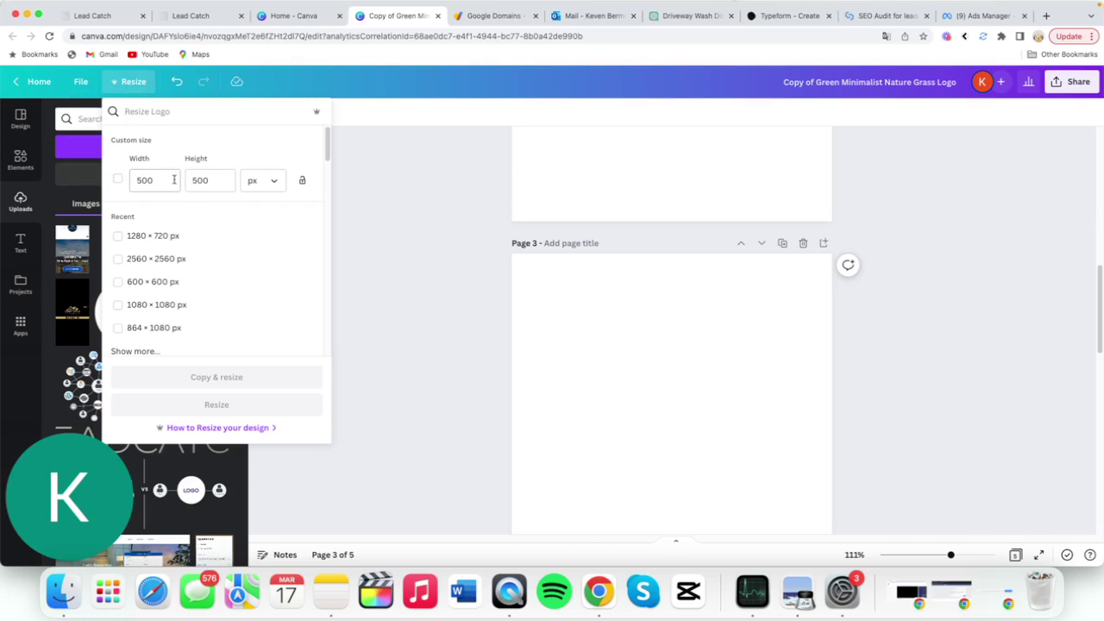
left_click(365, 175)
scroll(126, 296, "down", 10)
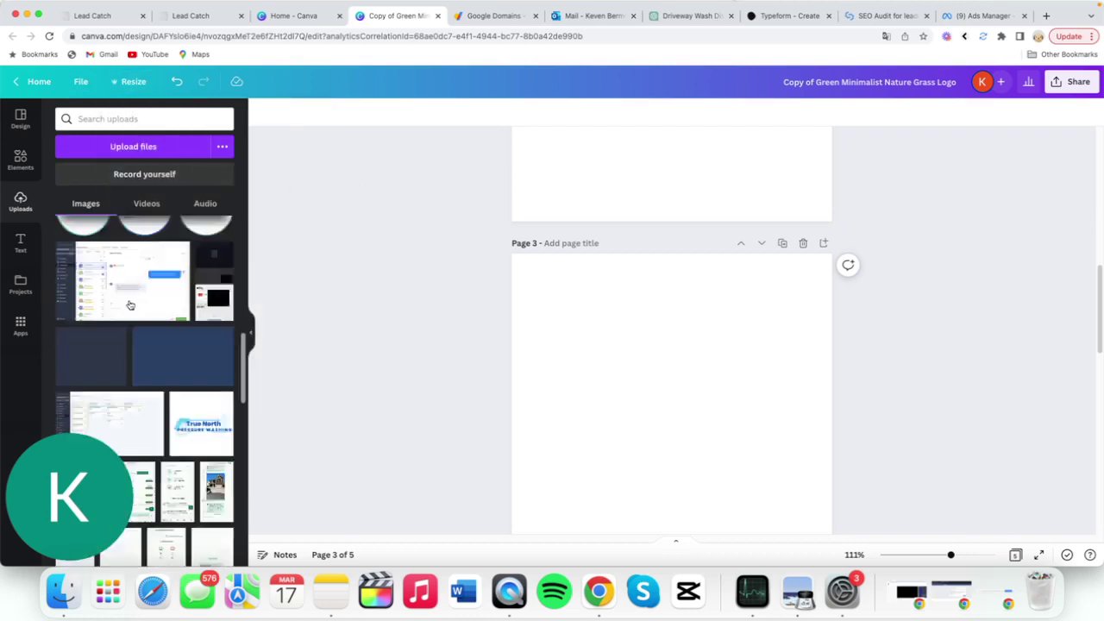
scroll(157, 308, "down", 3)
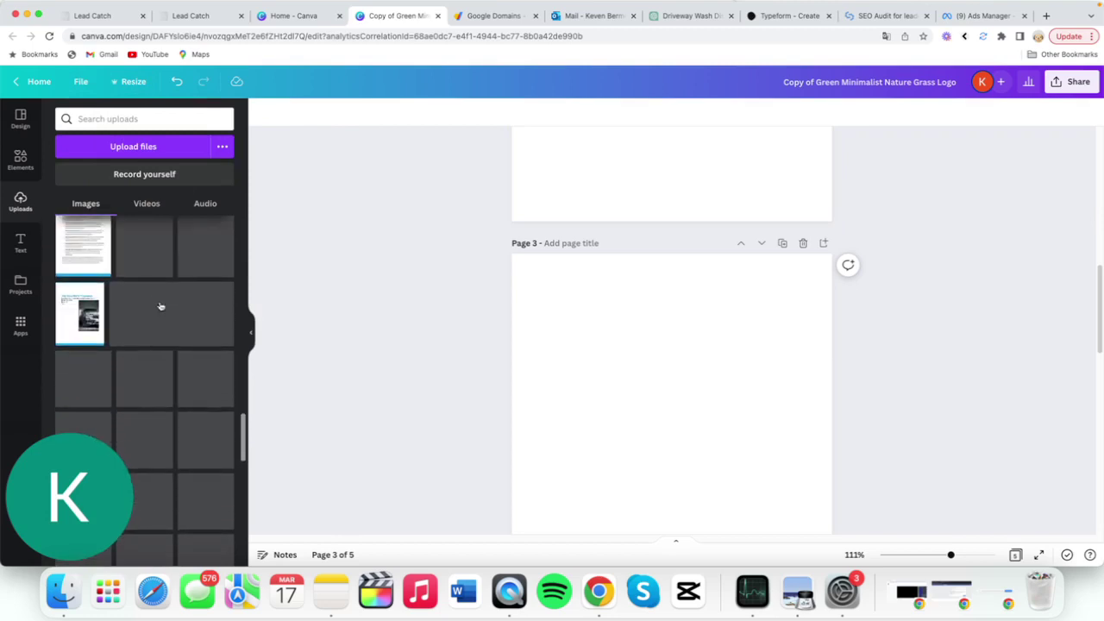
scroll(161, 308, "down", 4)
scroll(163, 308, "down", 5)
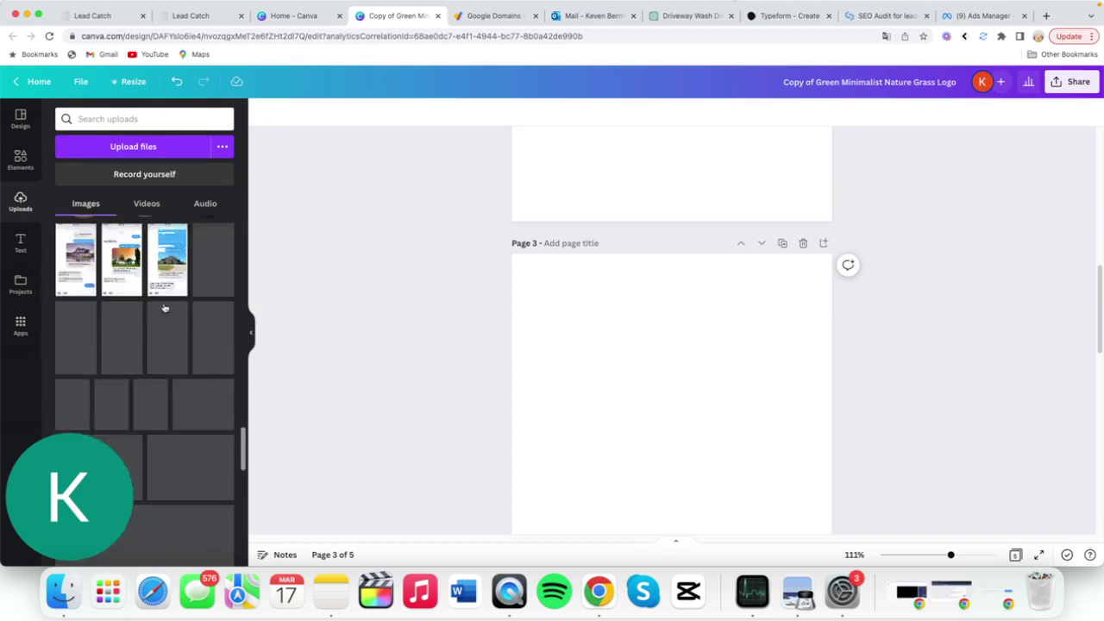
scroll(164, 308, "up", 5)
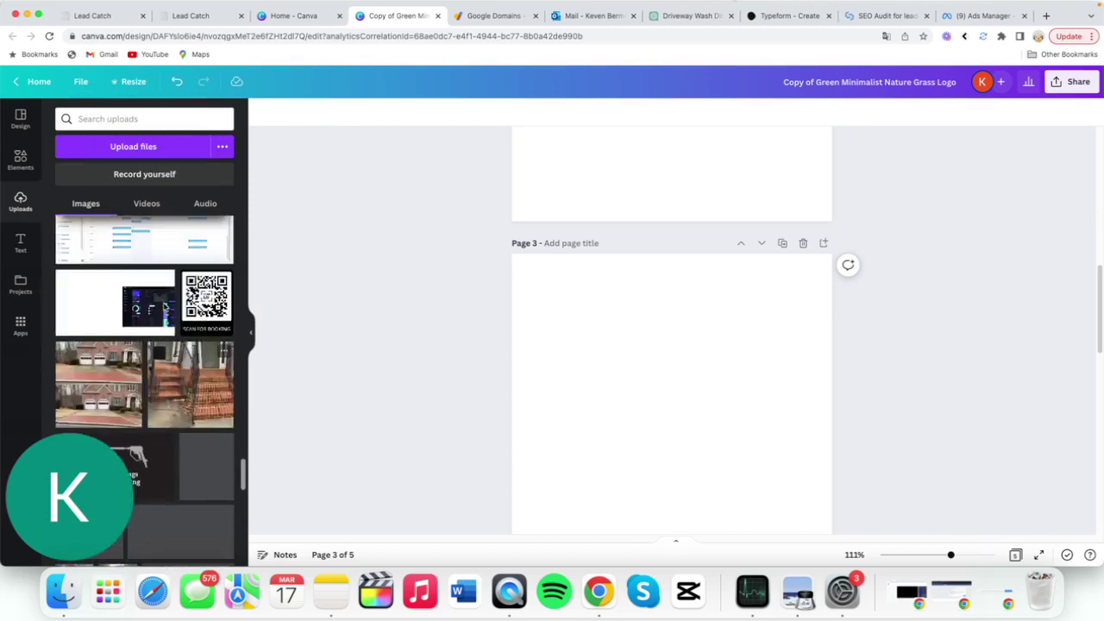
left_click_drag(151, 272, 633, 412)
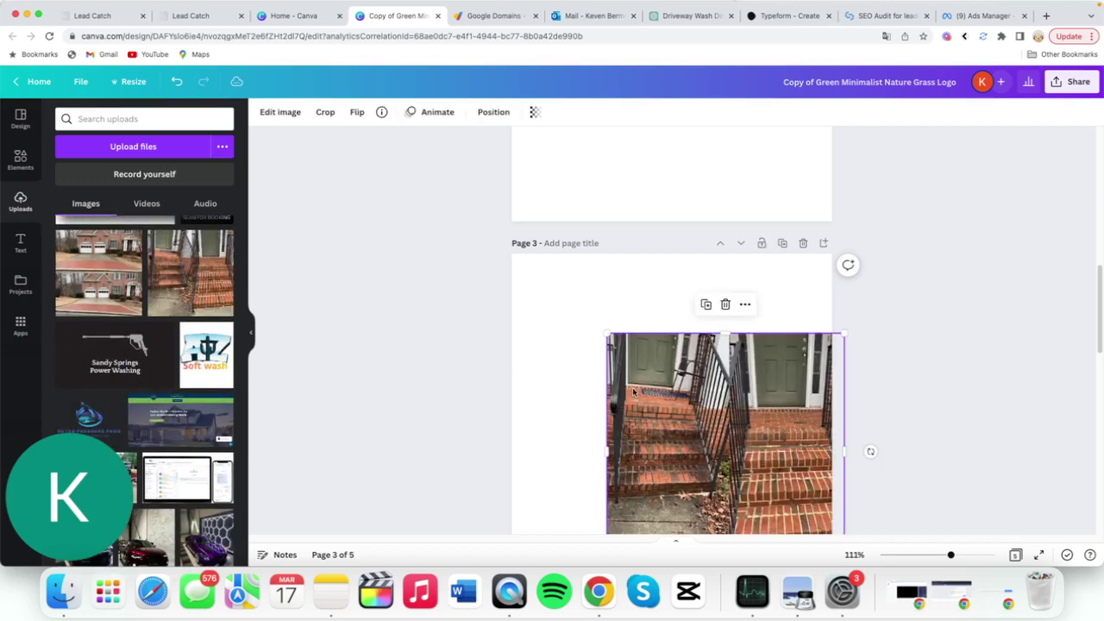
Reposition and enlarge the brick steps photo until it covers the whole of page 3.
scroll(895, 335, "down", 5)
scroll(976, 355, "up", 2)
scroll(977, 355, "up", 5)
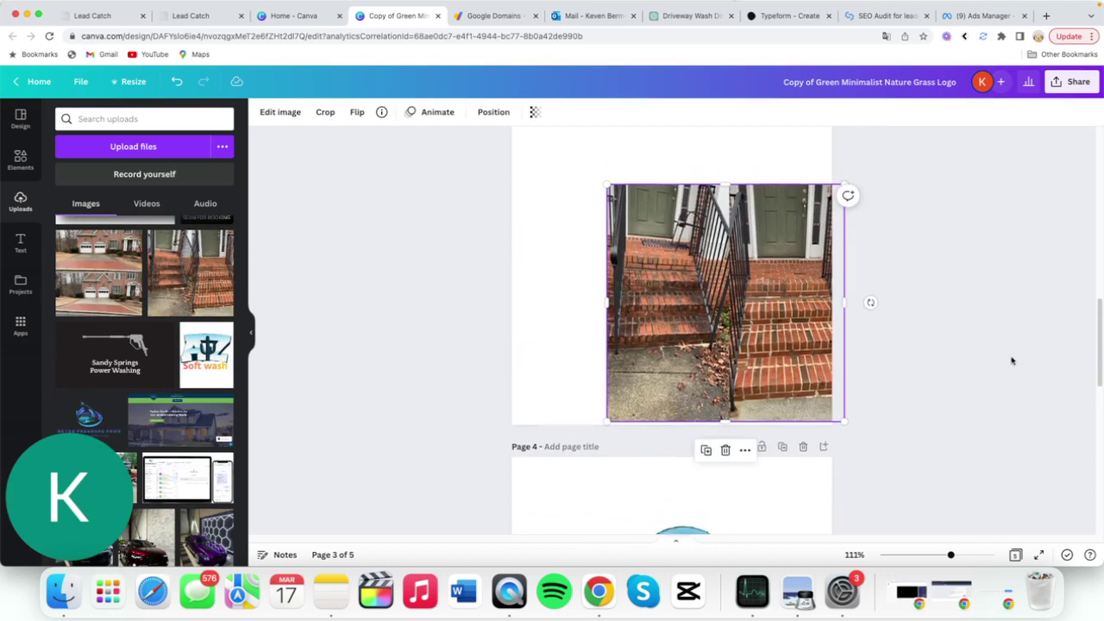
scroll(981, 360, "down", 2)
left_click_drag(706, 384, 660, 346)
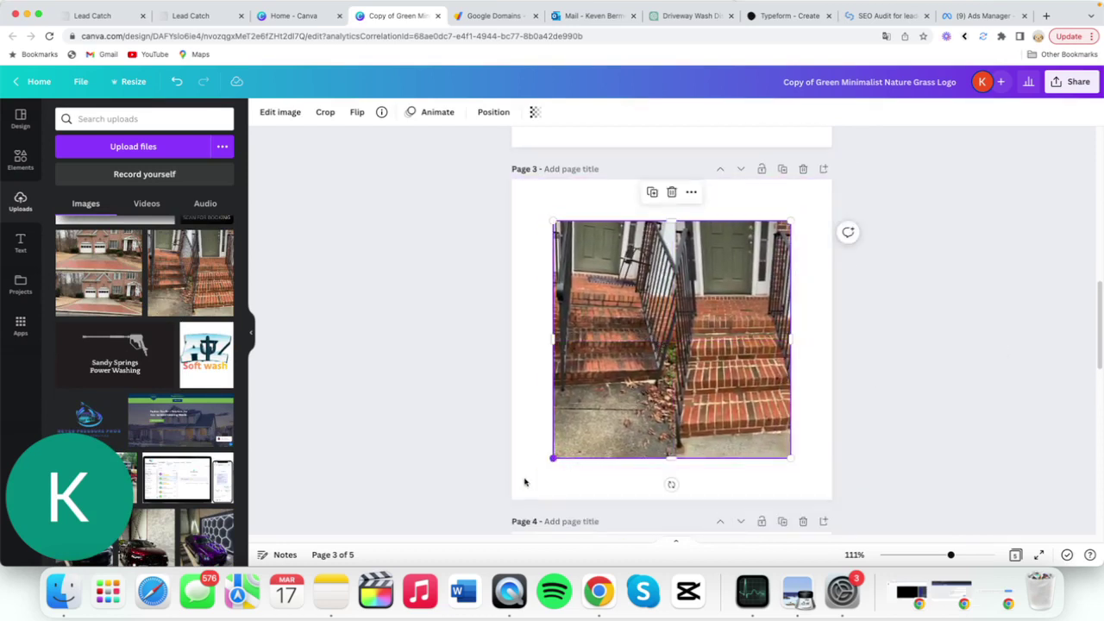
left_click_drag(553, 457, 546, 499)
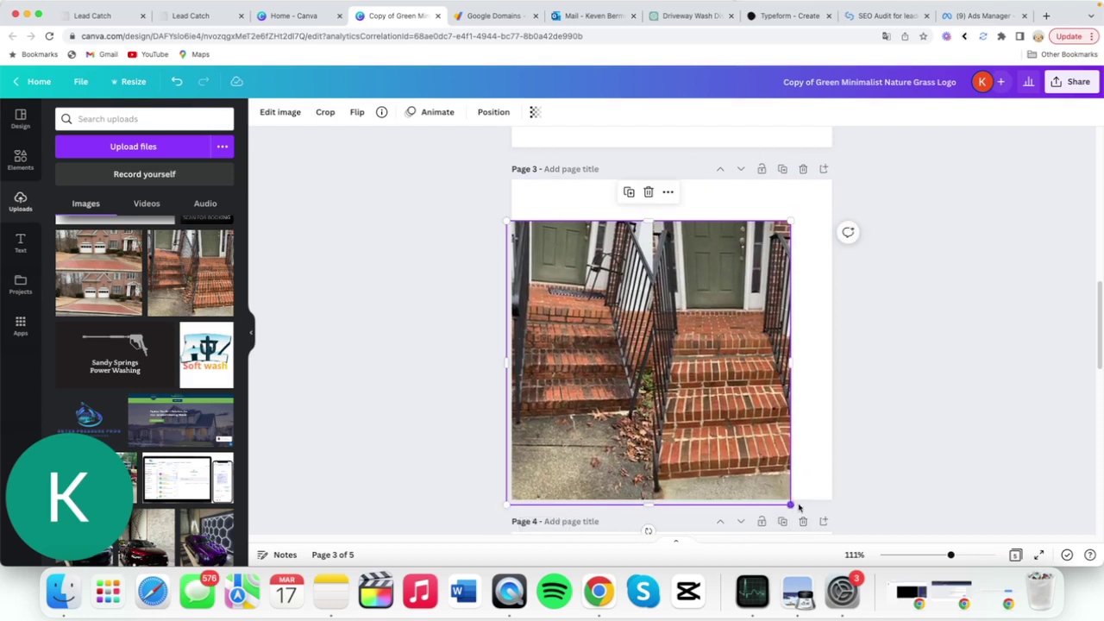
left_click_drag(790, 505, 833, 521)
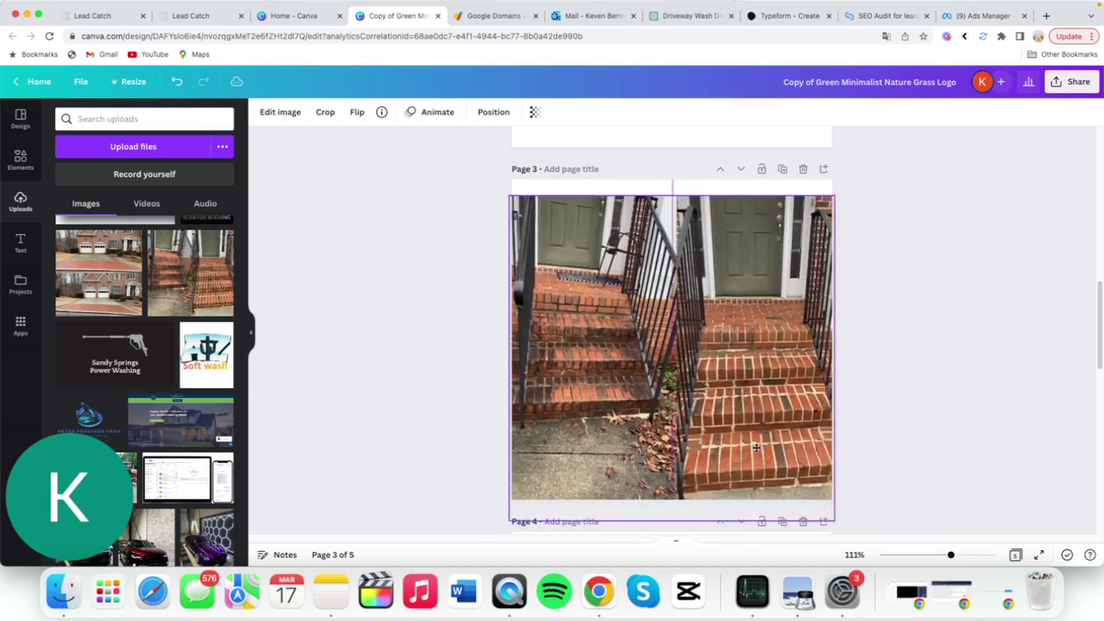
left_click_drag(756, 448, 755, 432)
left_click(1006, 403)
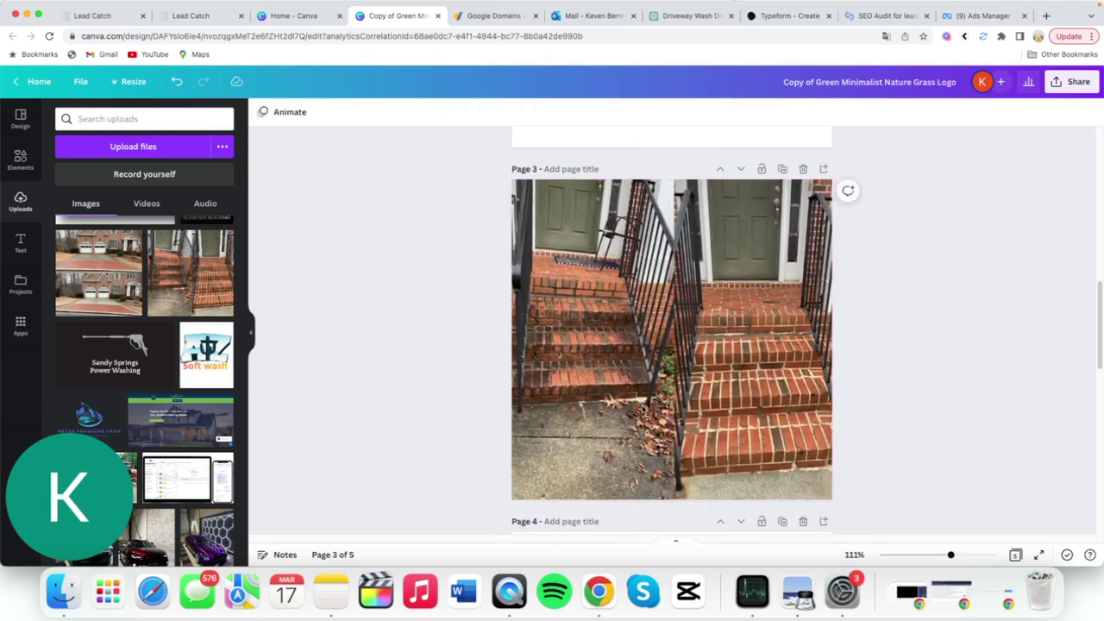
Add a rectangle shape over the brick steps photo and fill it with white.
left_click(20, 160)
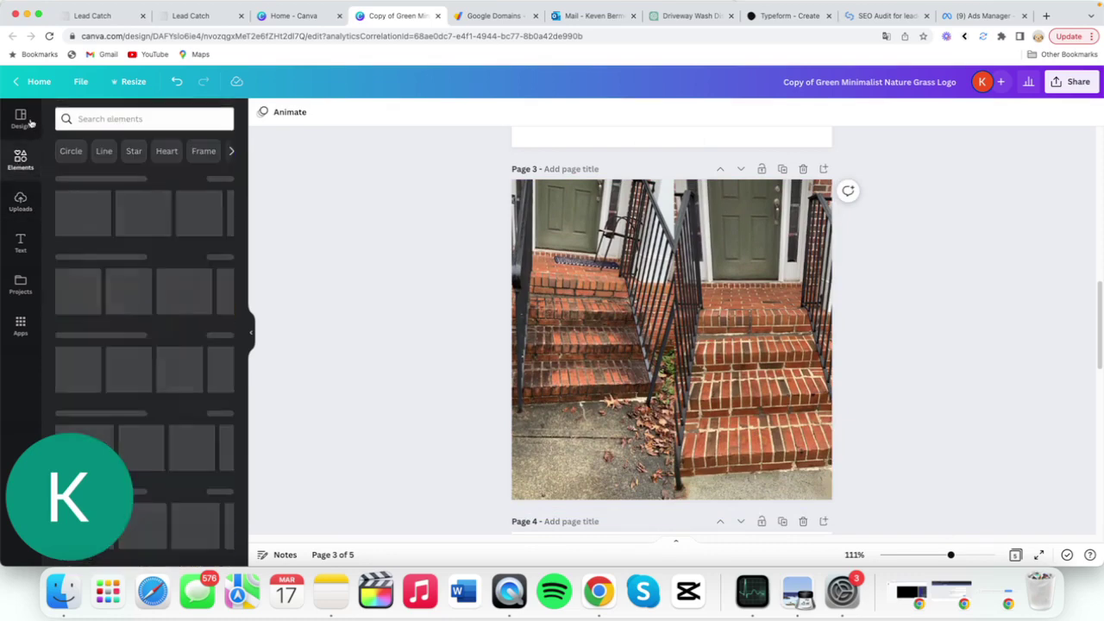
left_click(110, 119)
type("rec")
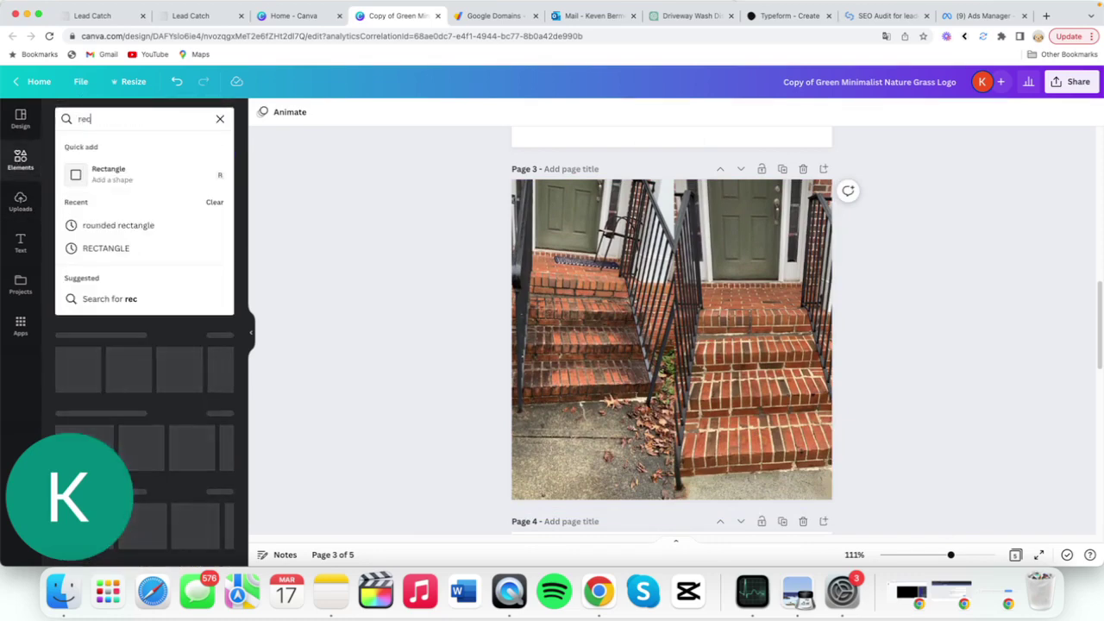
left_click(140, 183)
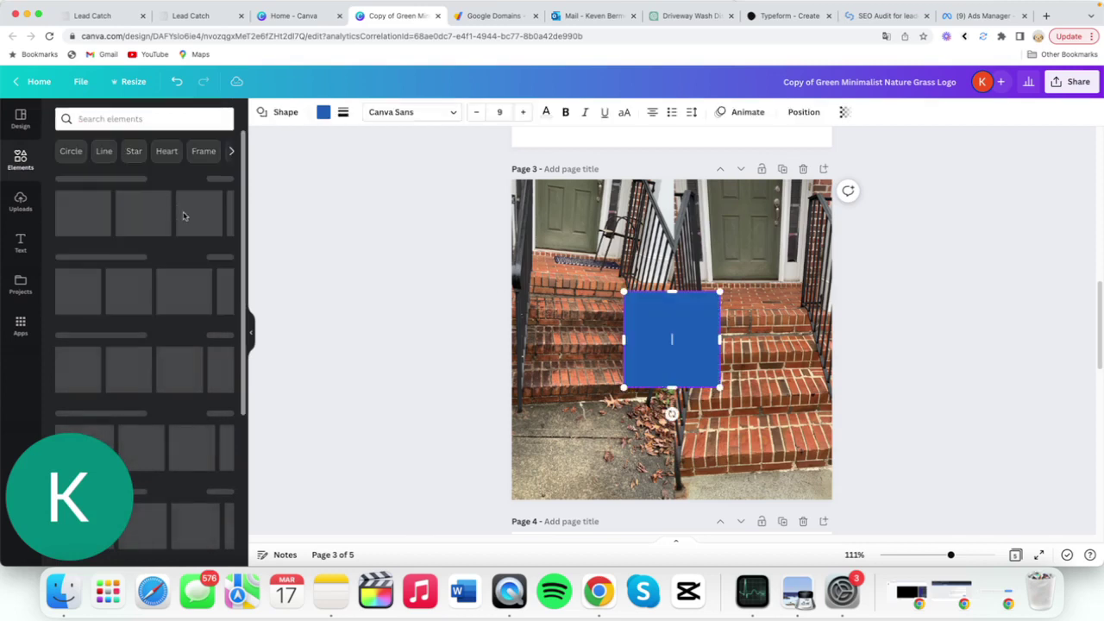
left_click(317, 113)
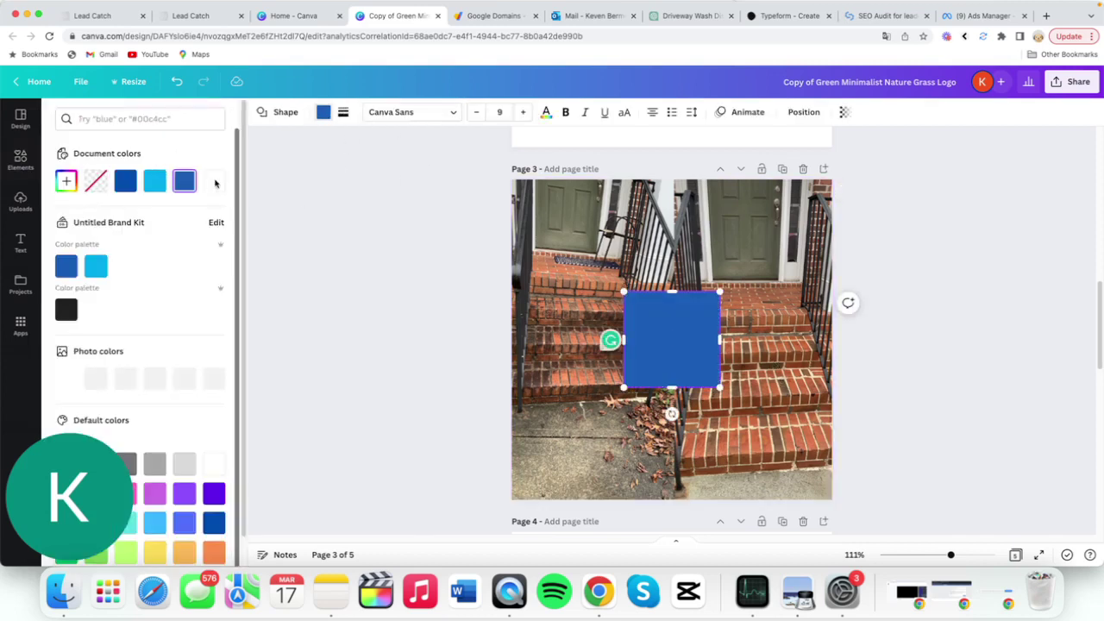
left_click(214, 182)
Resize and move the white rectangle into a full-width banner covering about the top quarter of page 3.
left_click_drag(671, 388, 671, 330)
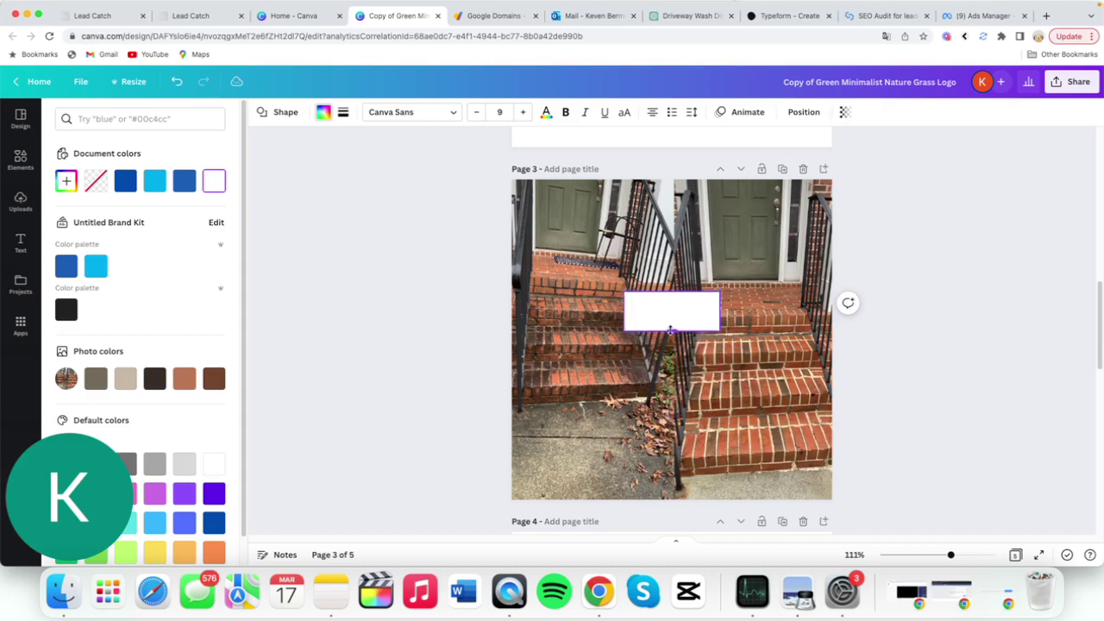
left_click_drag(623, 293, 543, 223)
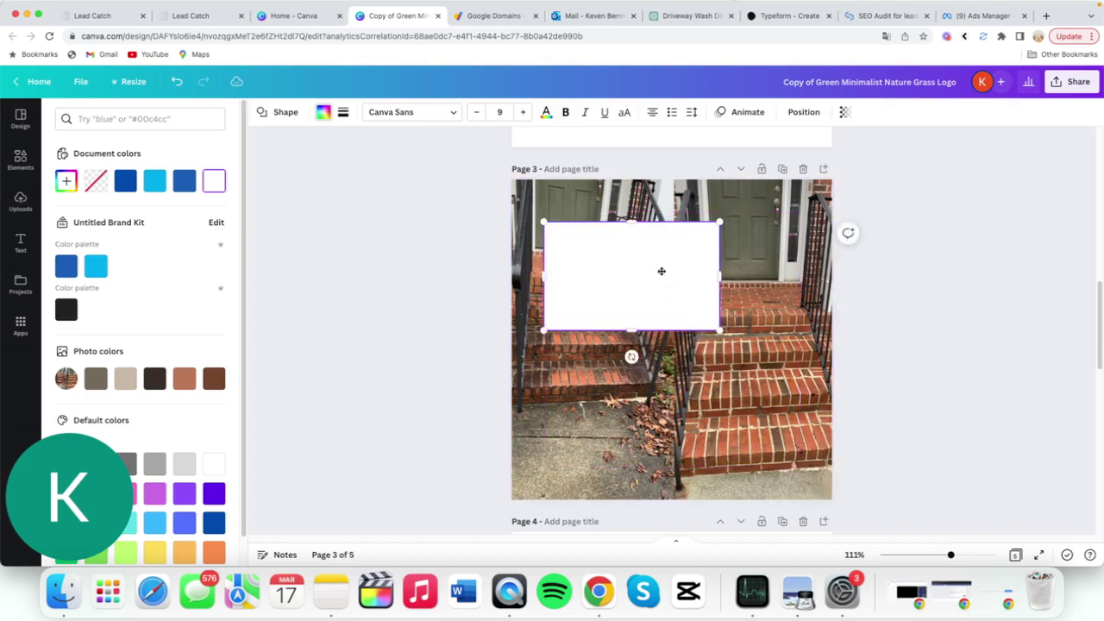
left_click_drag(662, 271, 833, 231)
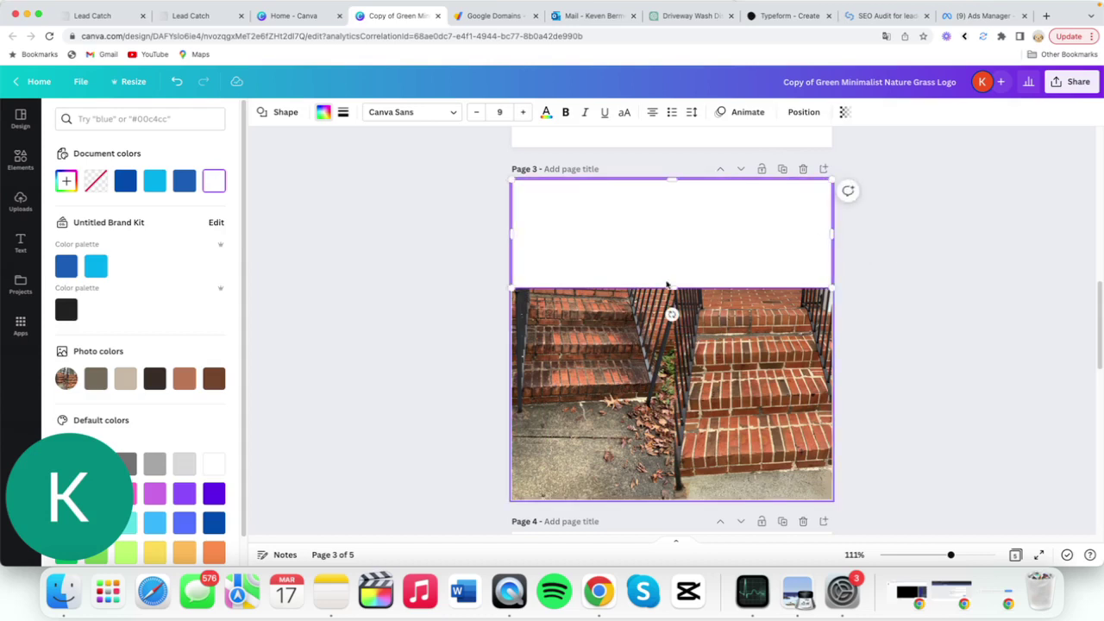
left_click_drag(667, 285, 670, 254)
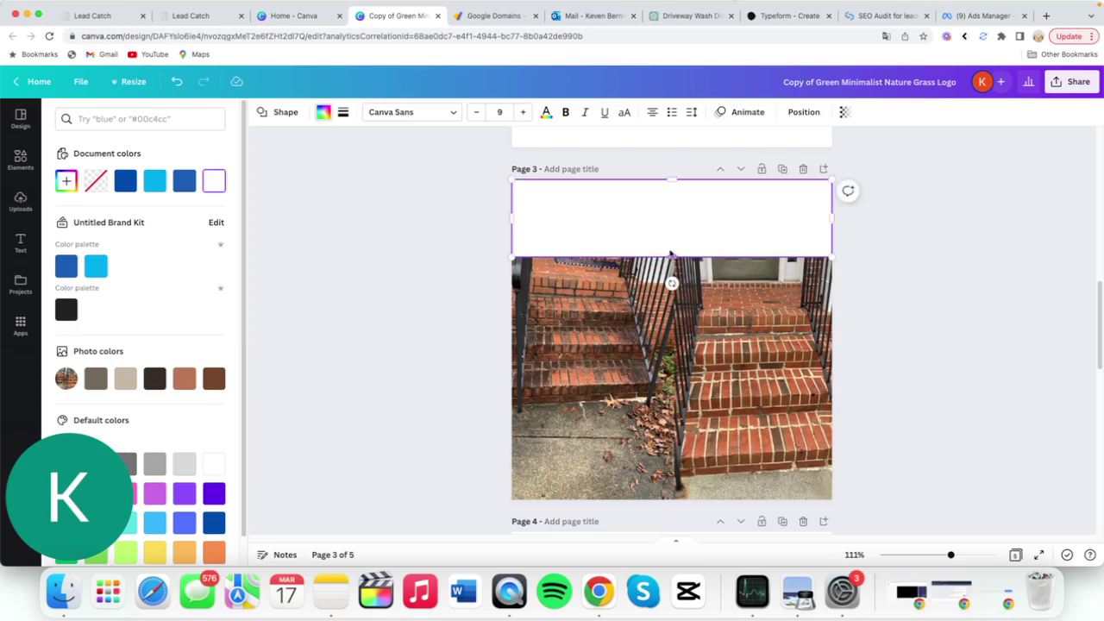
Add a text box on page 3 reading "50% OFF DRIVEWAY CLEANING".
left_click(20, 159)
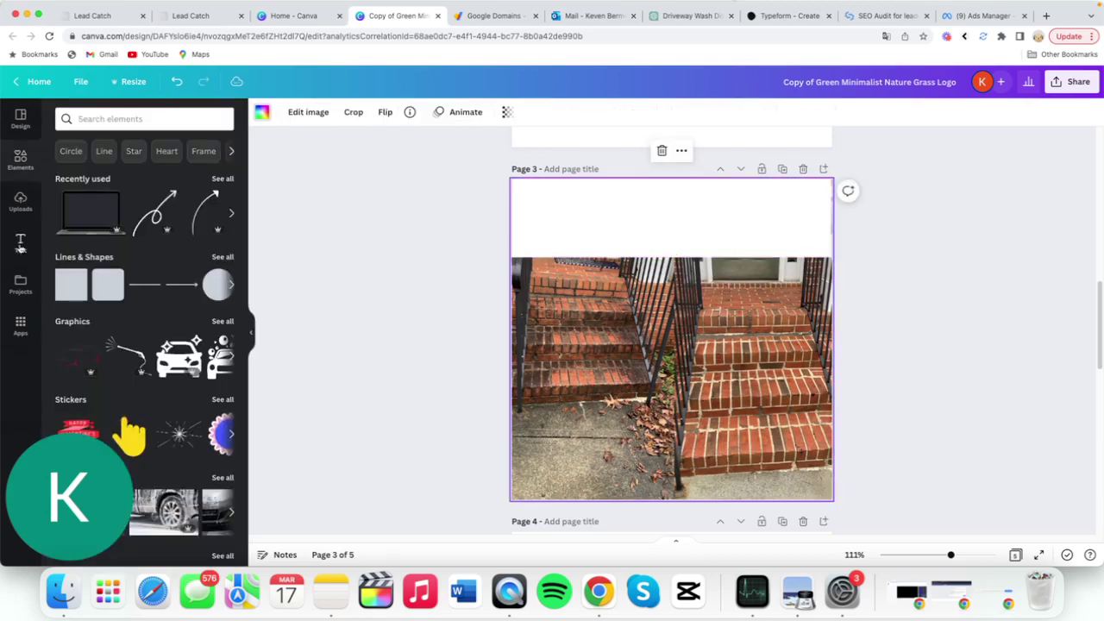
left_click(20, 242)
left_click(179, 152)
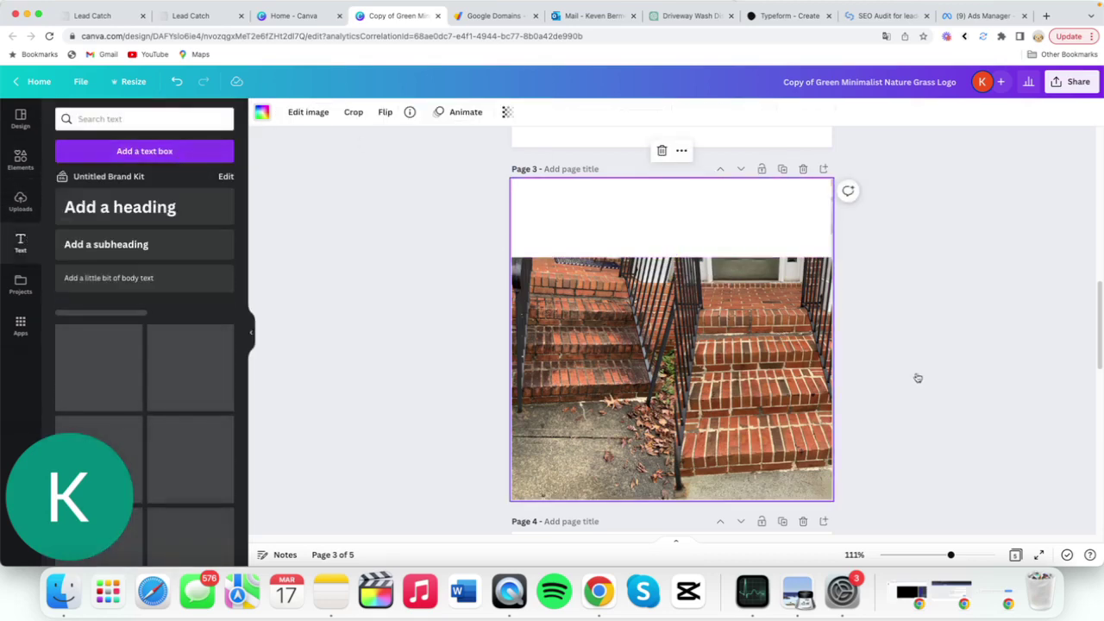
type("50%")
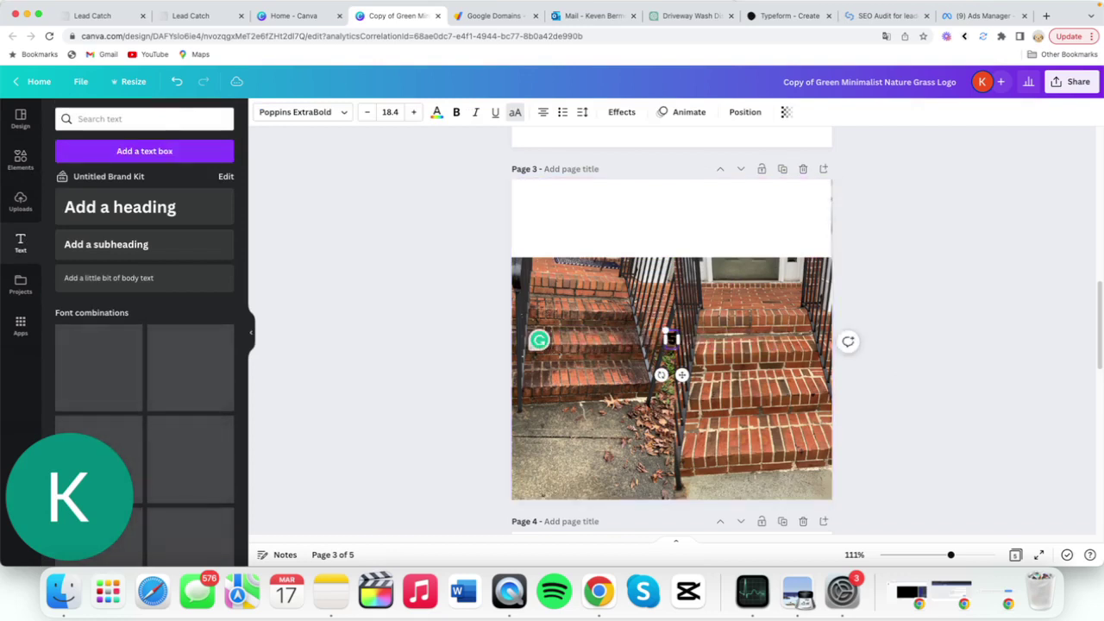
type(" OFF DRIVEW")
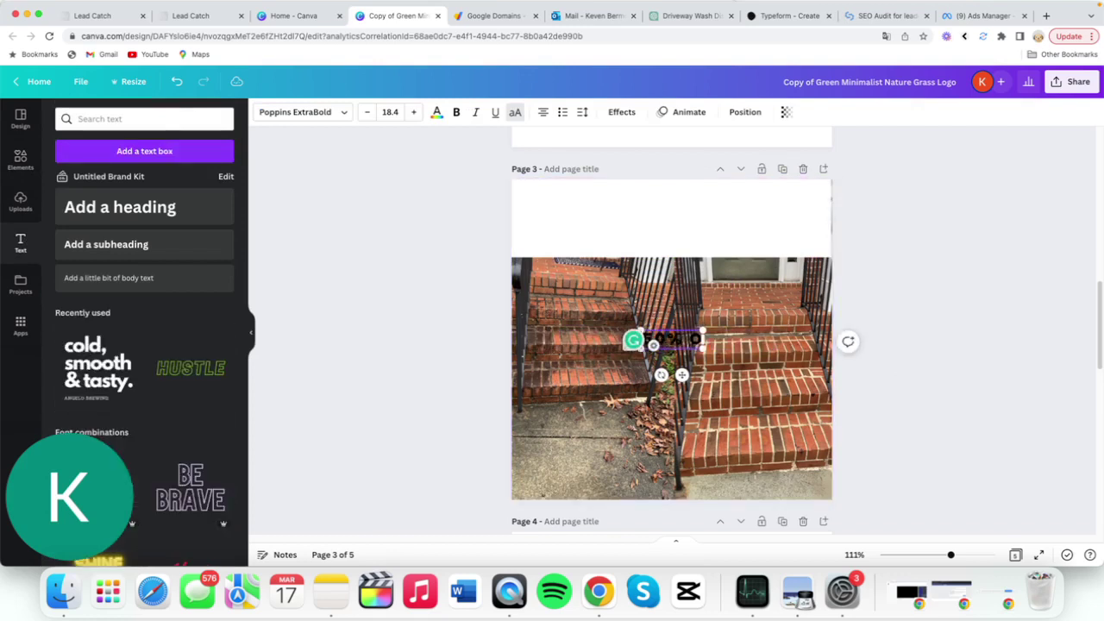
type("AY CLEANING")
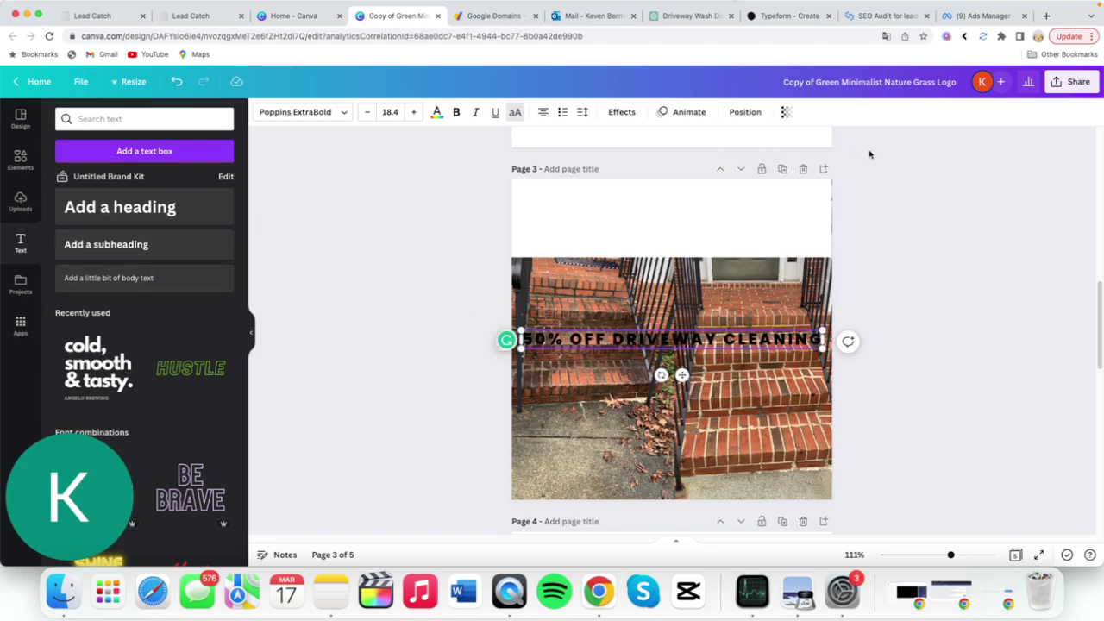
Place the driveway cleaning headline on the white banner as two lines, breaking after "50% OFF", and enlarge it to size 23.1.
scroll(723, 357, "down", 1)
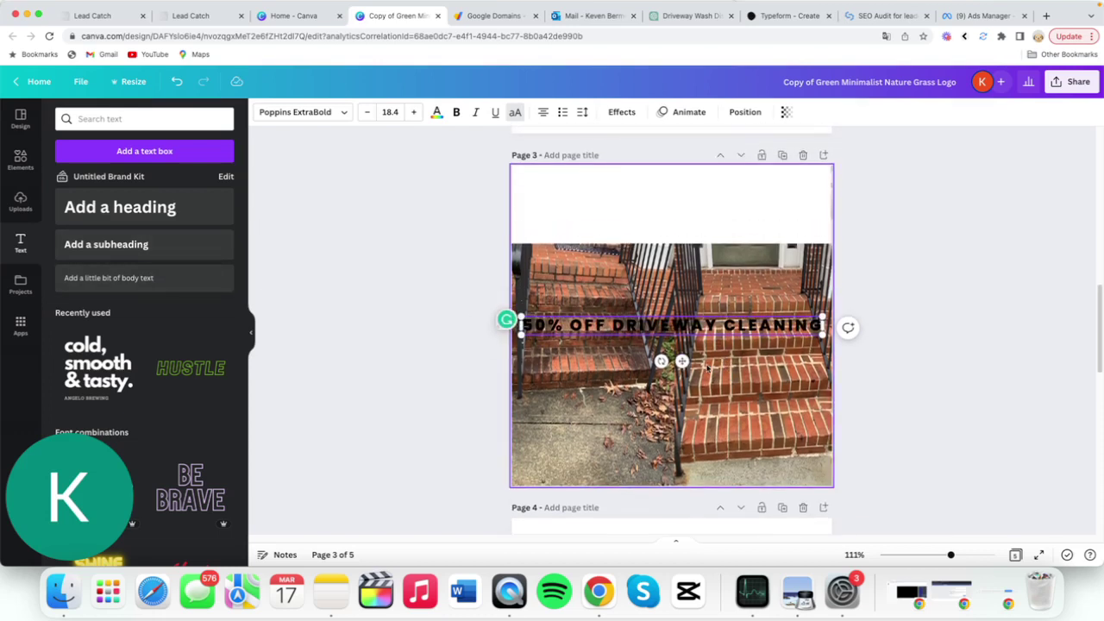
left_click_drag(682, 354, 682, 241)
left_click(613, 207)
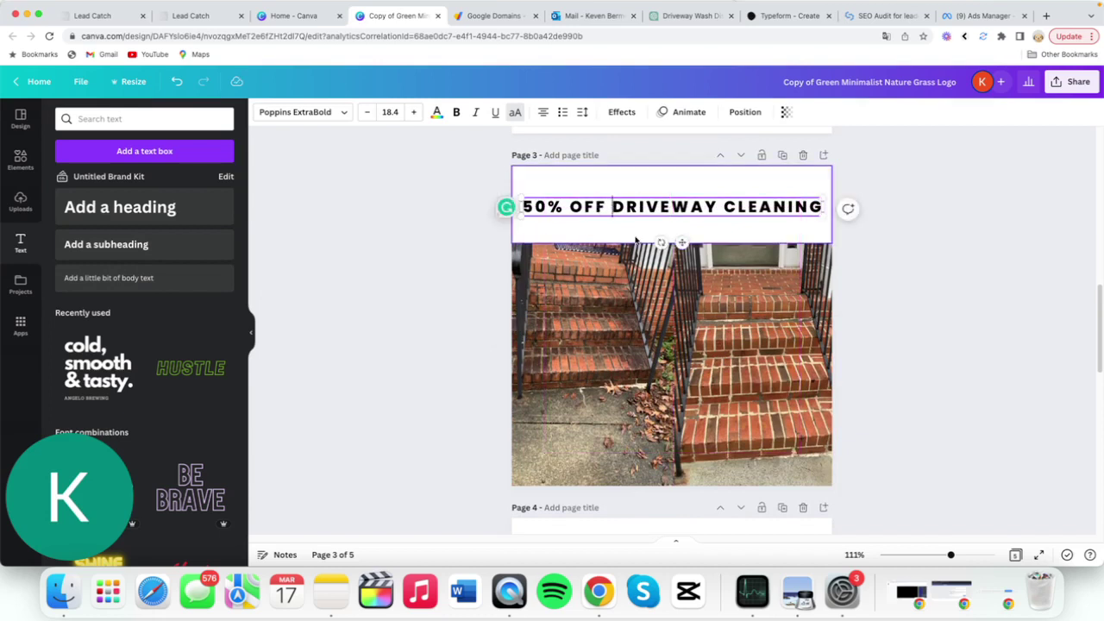
key("Return")
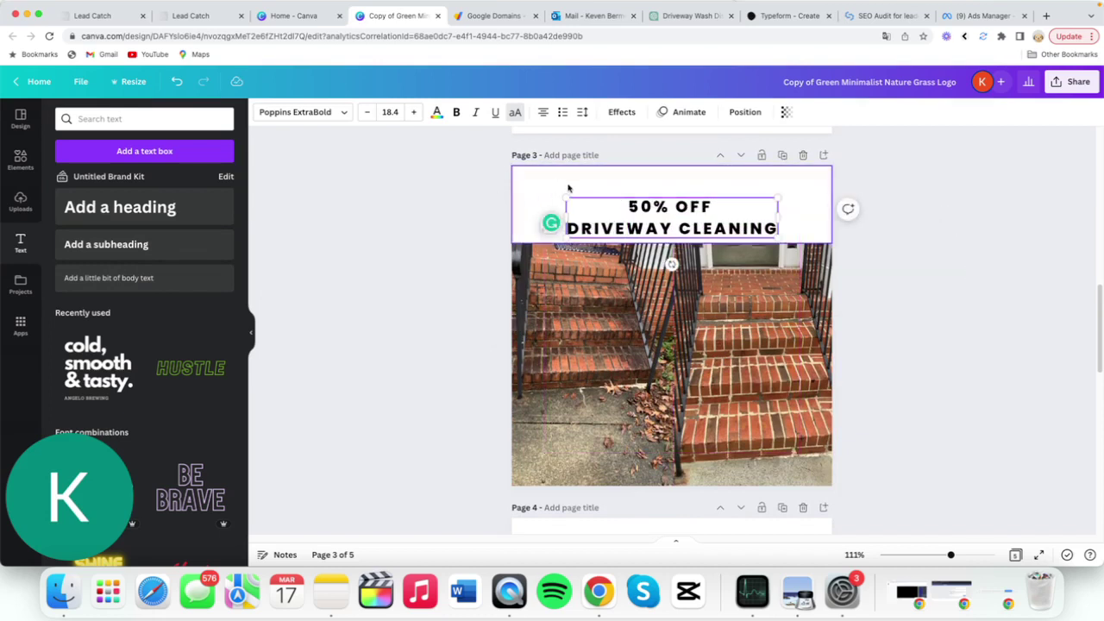
left_click_drag(565, 198, 516, 169)
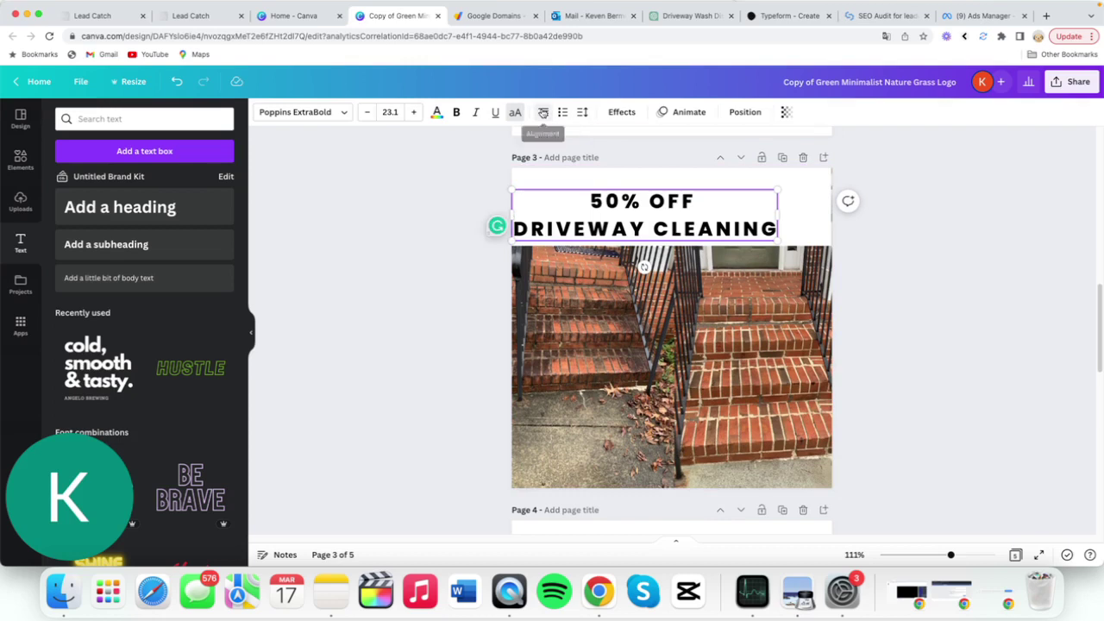
Left-align both lines of the headline text on the banner.
triple_click(590, 214)
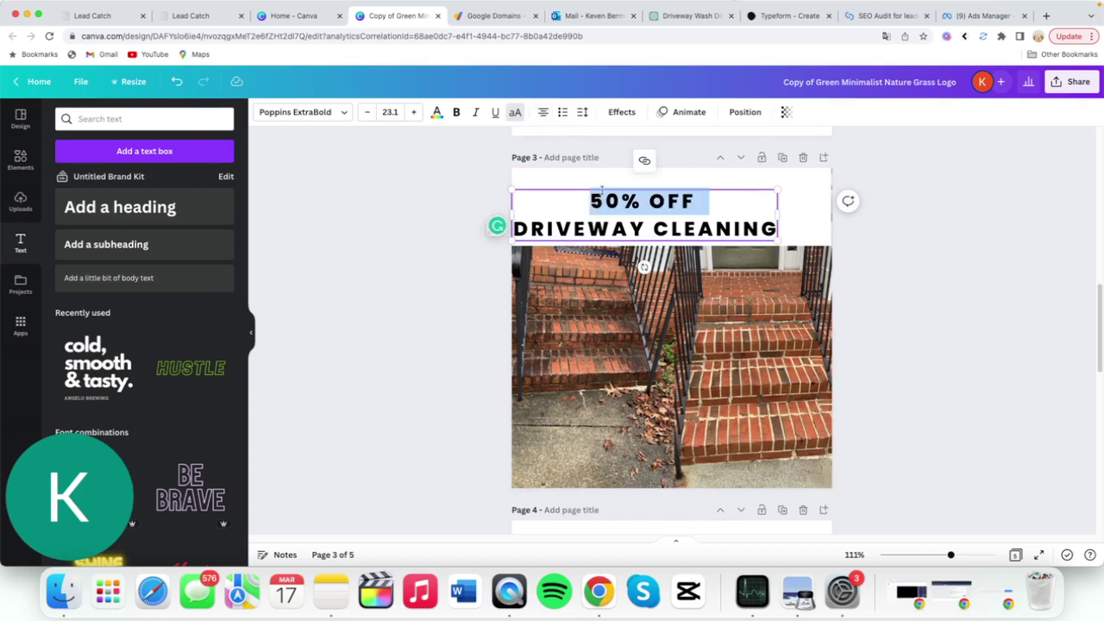
key("super+a")
left_click(544, 112)
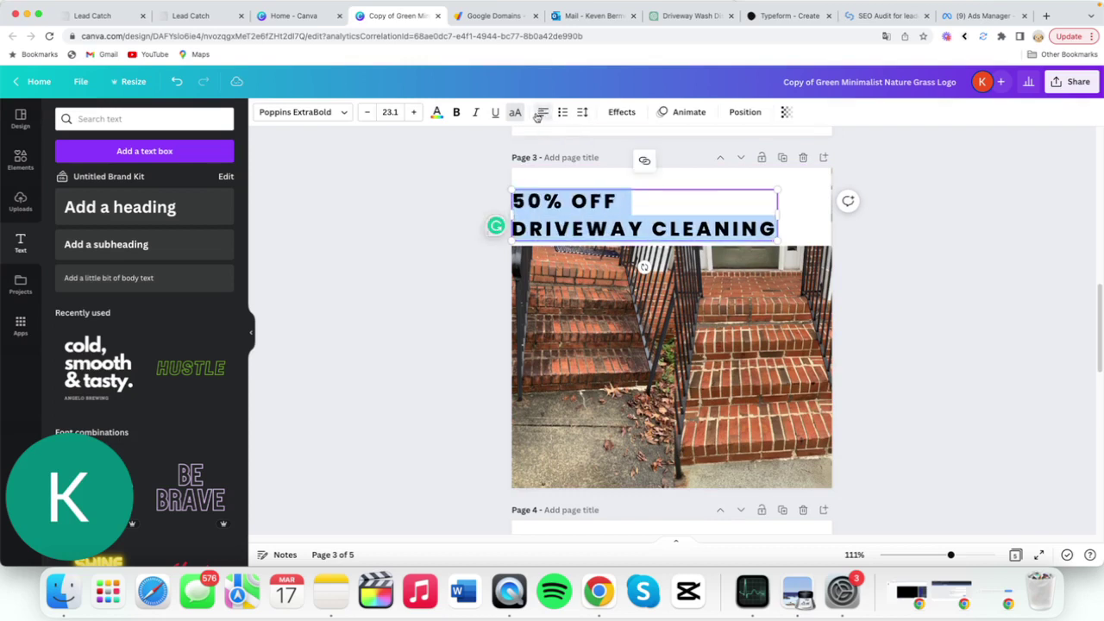
left_click(944, 290)
Find a yellow five-star graphic by searching elements for "5 star", and fit it enlarged into the top-right corner of page 3.
left_click(115, 120)
left_click(20, 203)
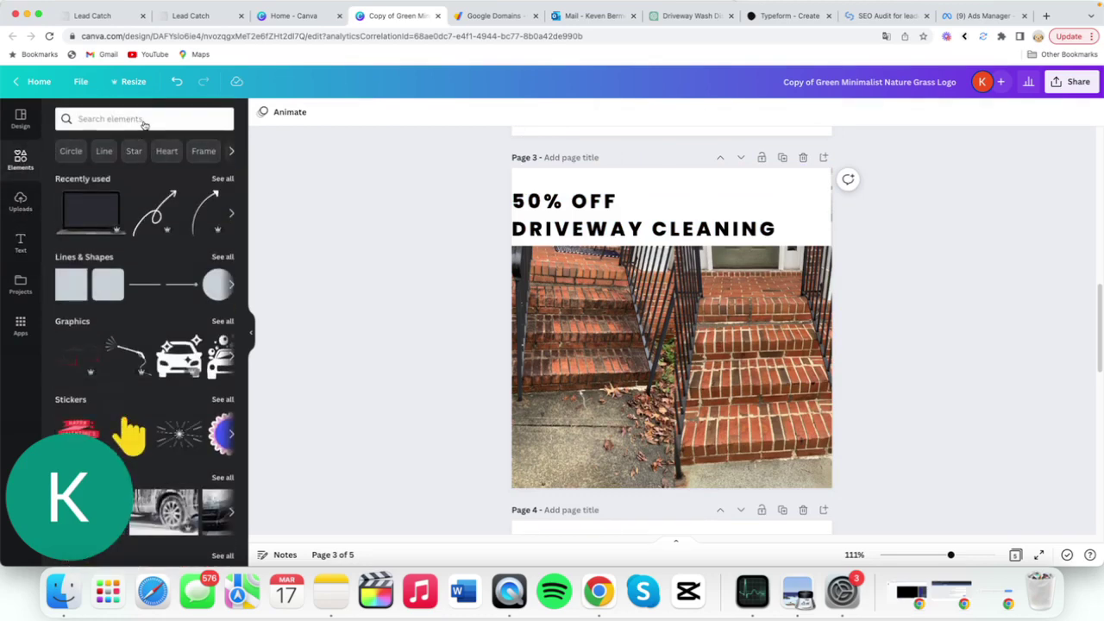
left_click(144, 121)
type("5 star")
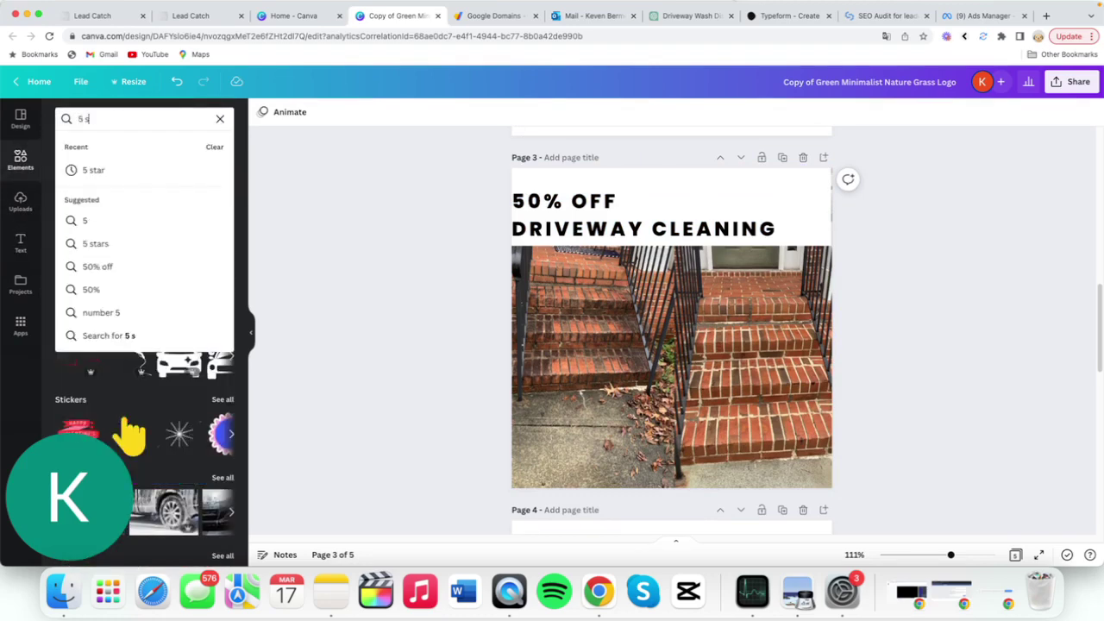
left_click(121, 171)
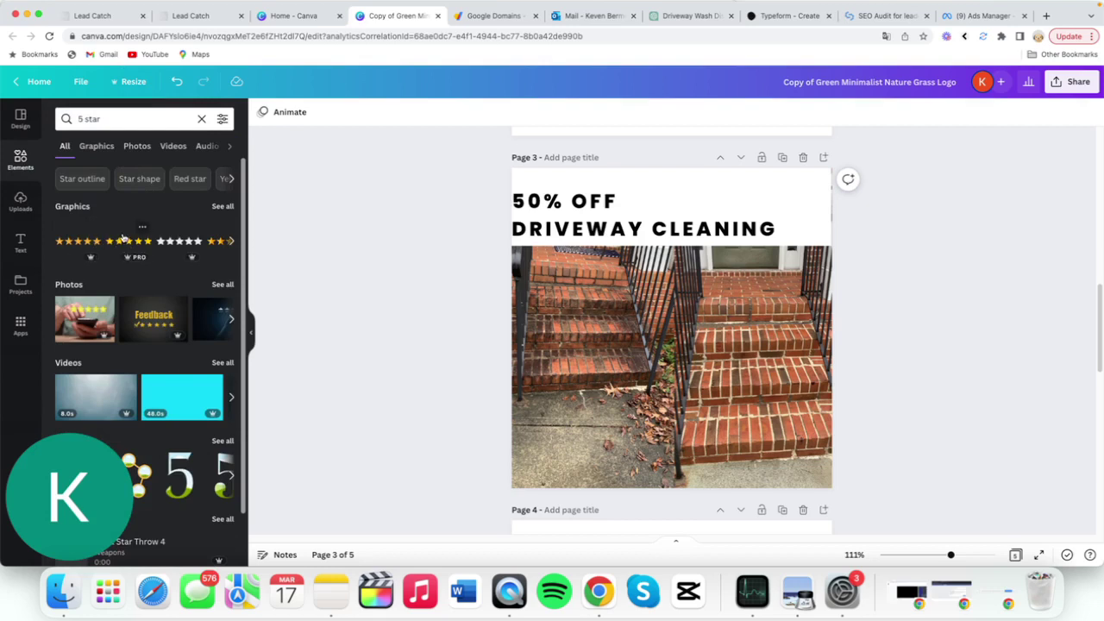
left_click(126, 242)
left_click_drag(678, 328, 774, 180)
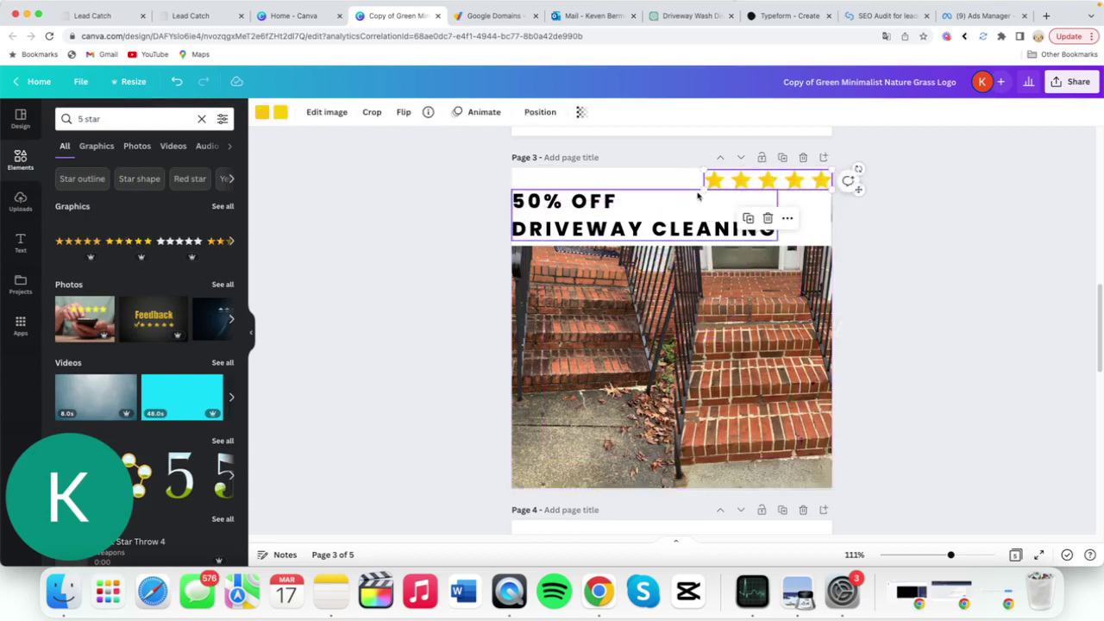
left_click_drag(702, 191, 661, 195)
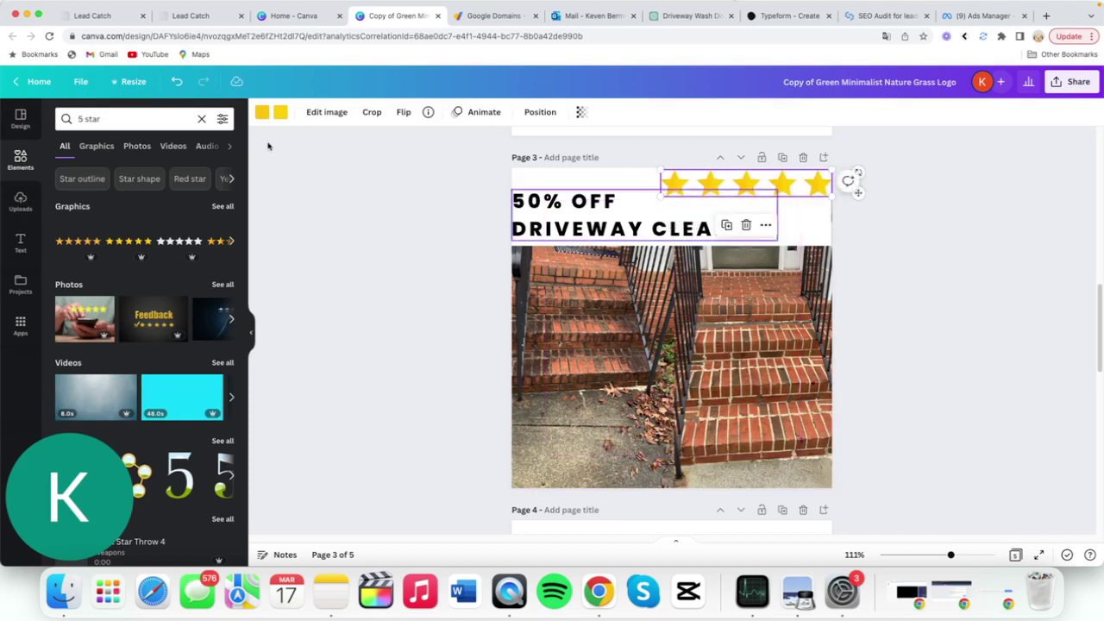
Search elements for "happy family" and add the illustration of two parents with two children to page 3.
left_click(201, 118)
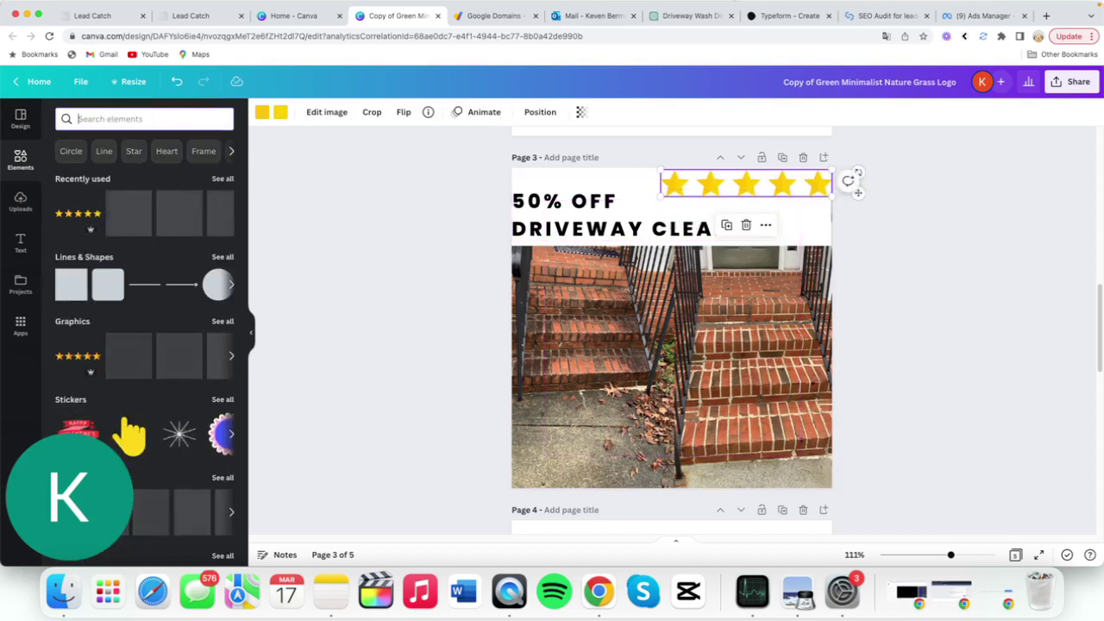
type("happy family")
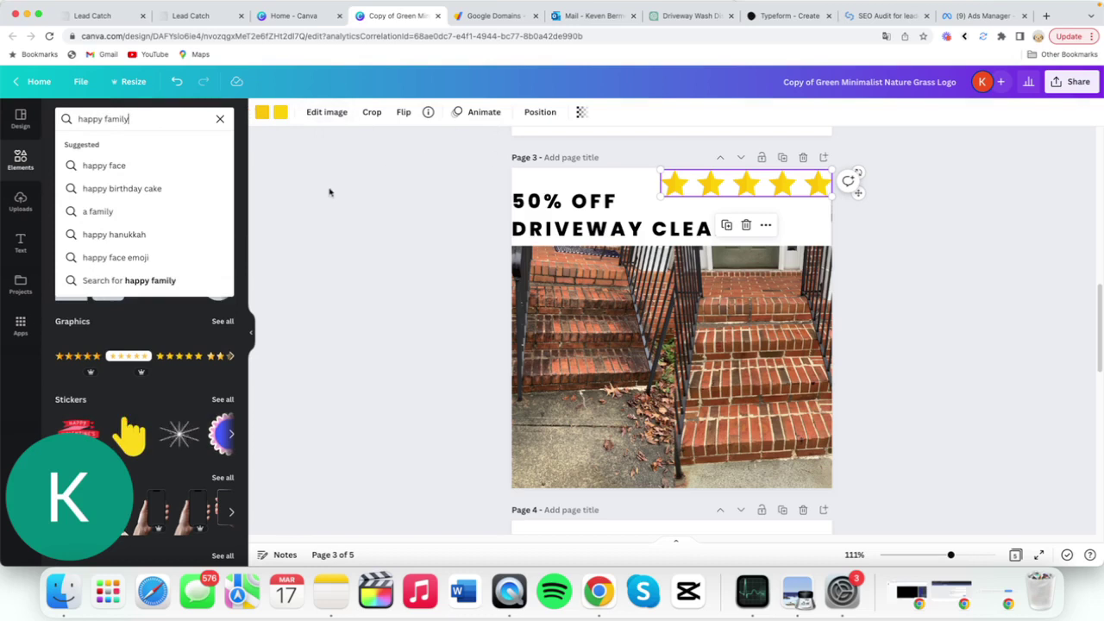
key("Return")
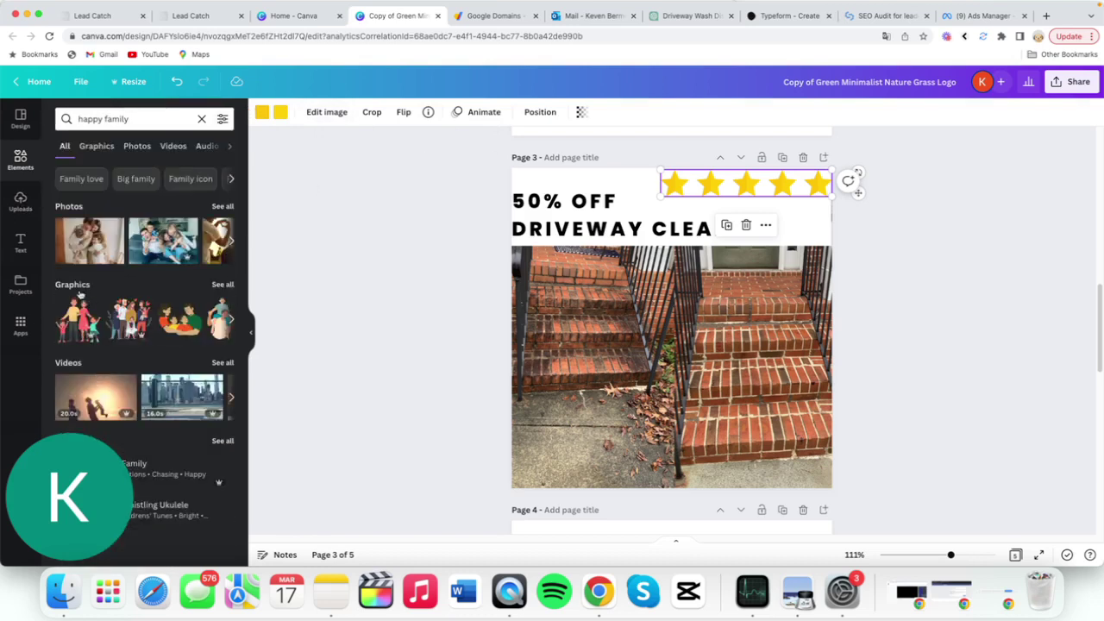
left_click(235, 320)
left_click(235, 320)
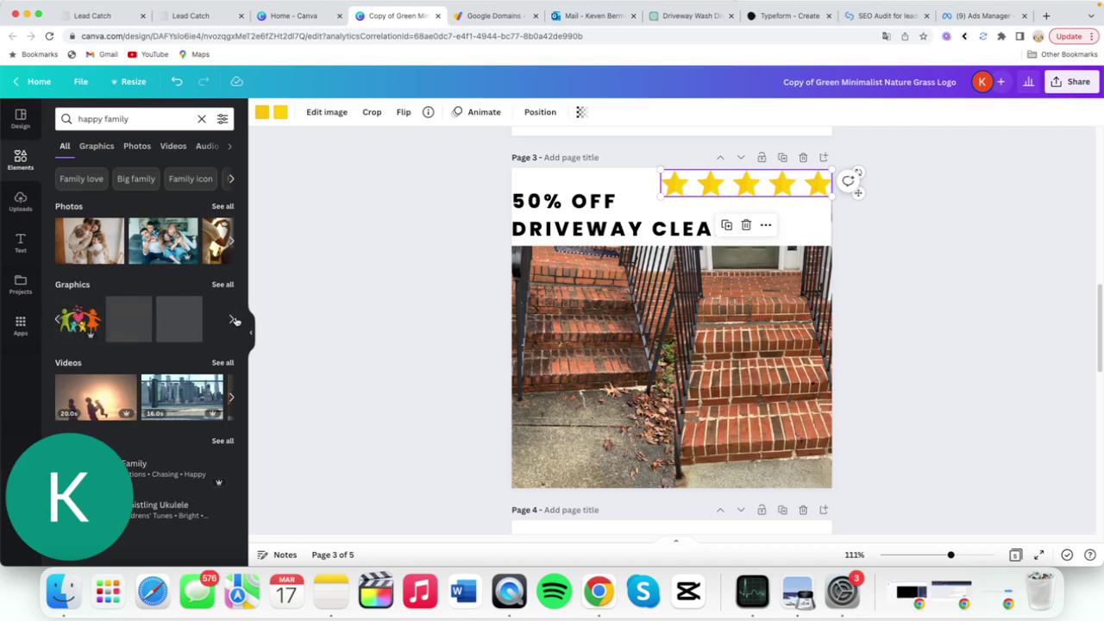
left_click(59, 321)
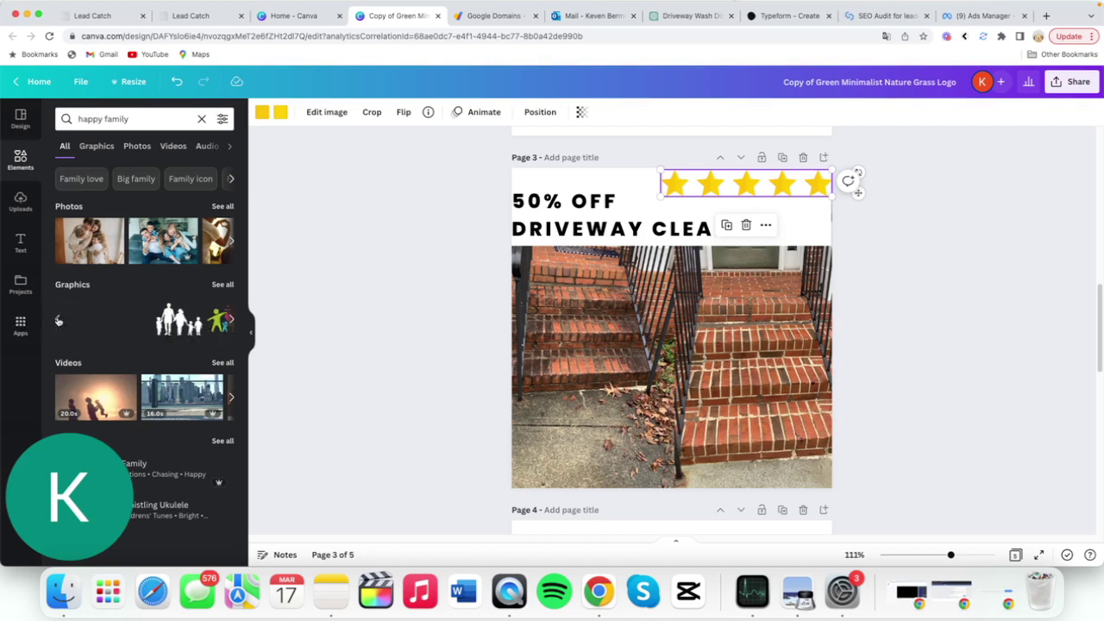
left_click(59, 321)
left_click(77, 319)
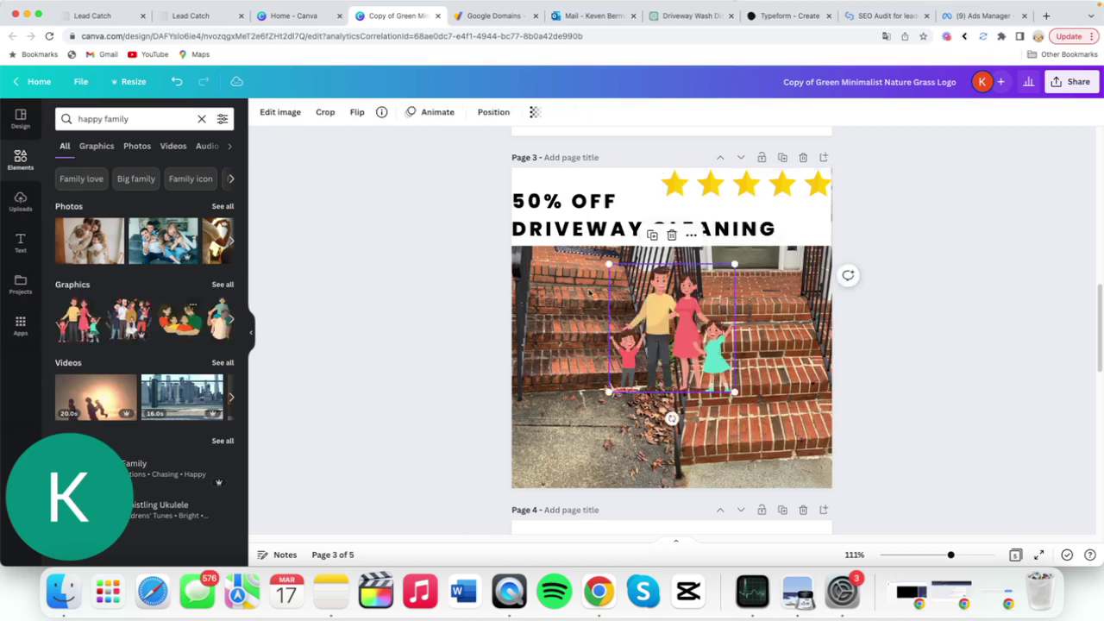
Resize the family illustration to about a third of the page width and place it in the bottom-right corner of page 3.
left_click_drag(609, 393, 537, 469)
left_click_drag(639, 363, 663, 390)
left_click(969, 338)
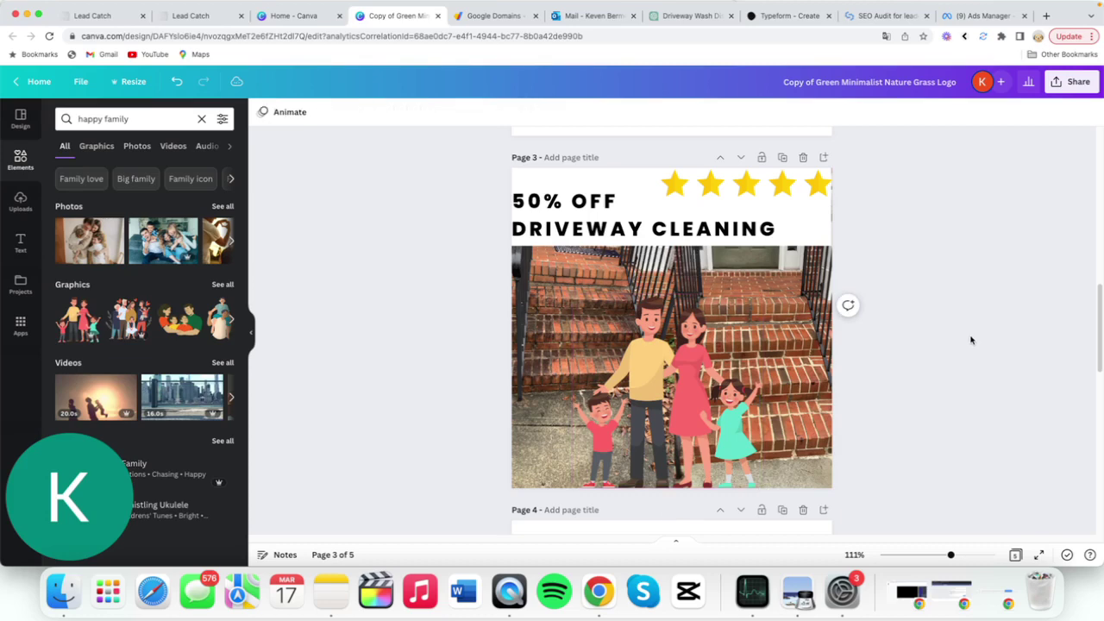
left_click(684, 351)
left_click(683, 351)
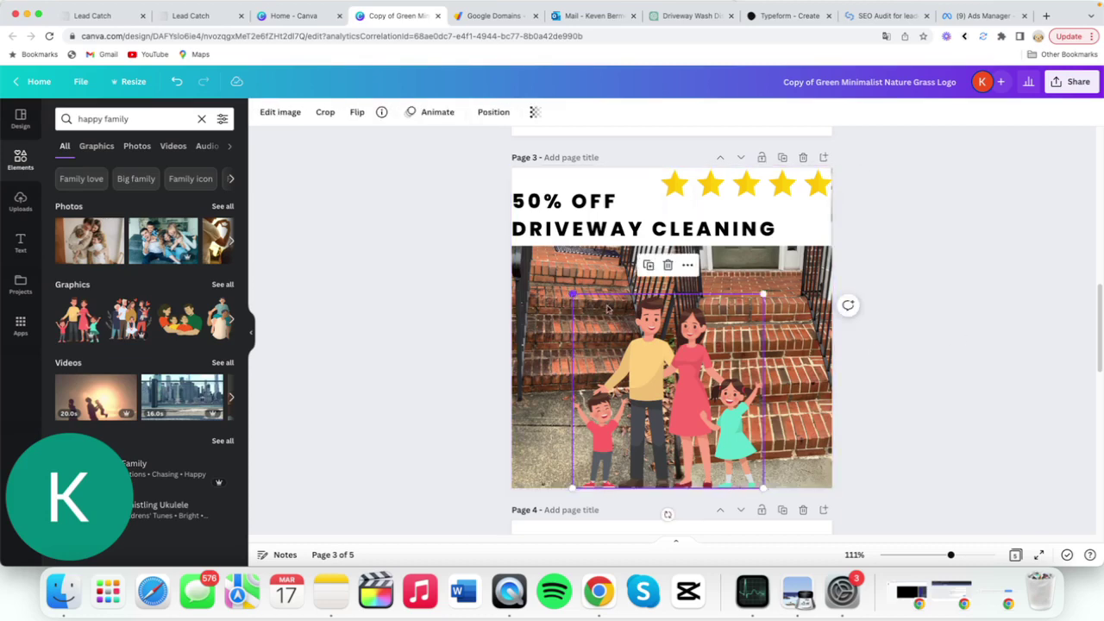
left_click_drag(572, 294, 613, 337)
left_click_drag(684, 371, 738, 181)
left_click_drag(667, 147, 730, 384)
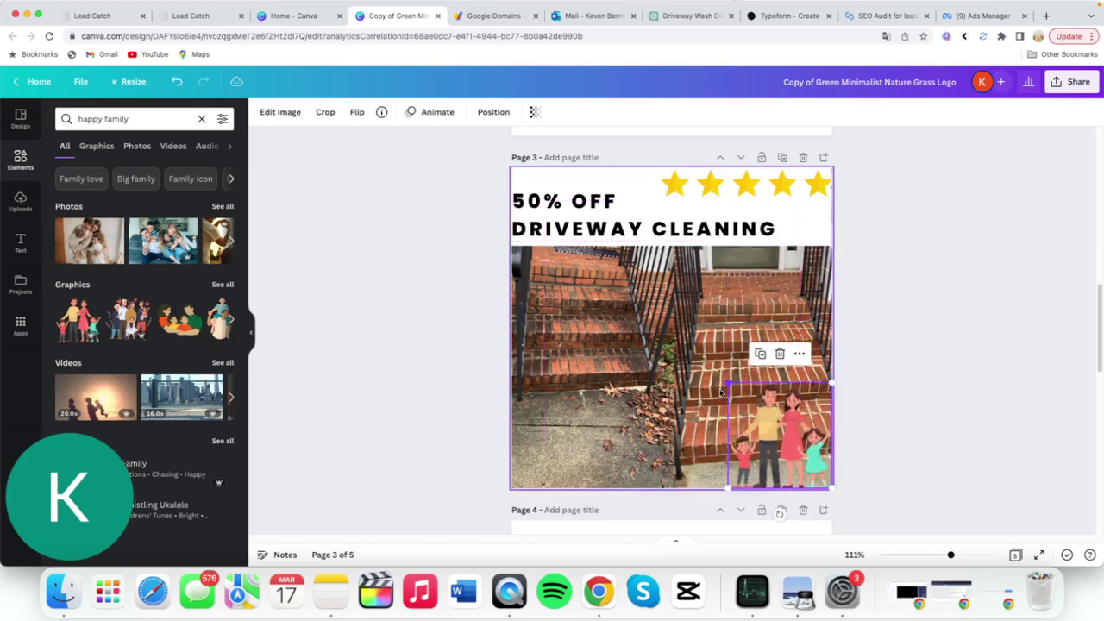
left_click(611, 440)
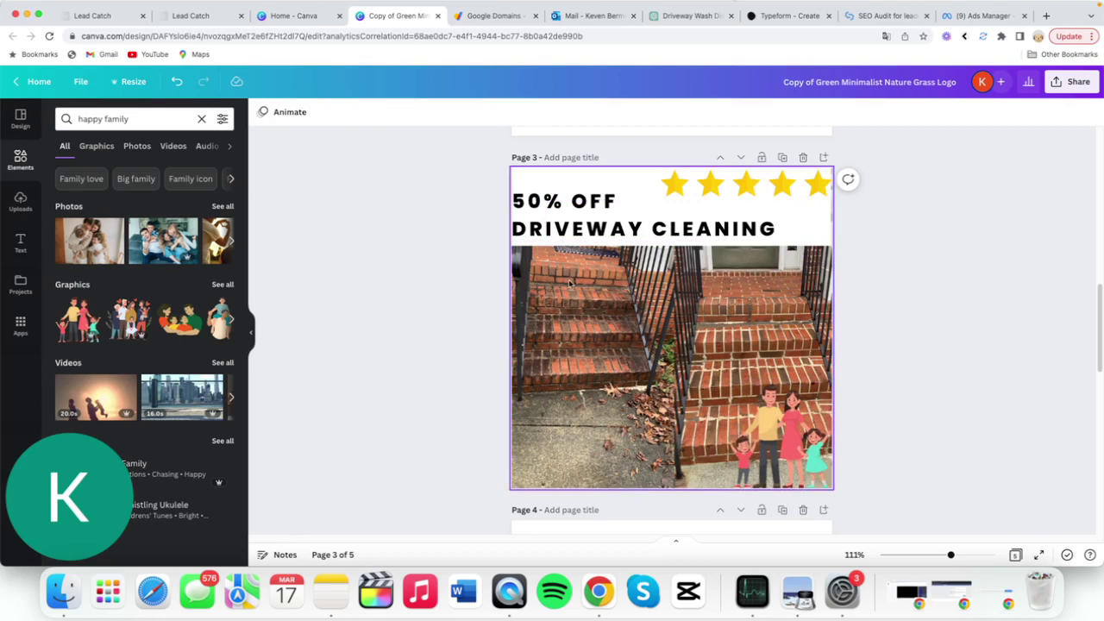